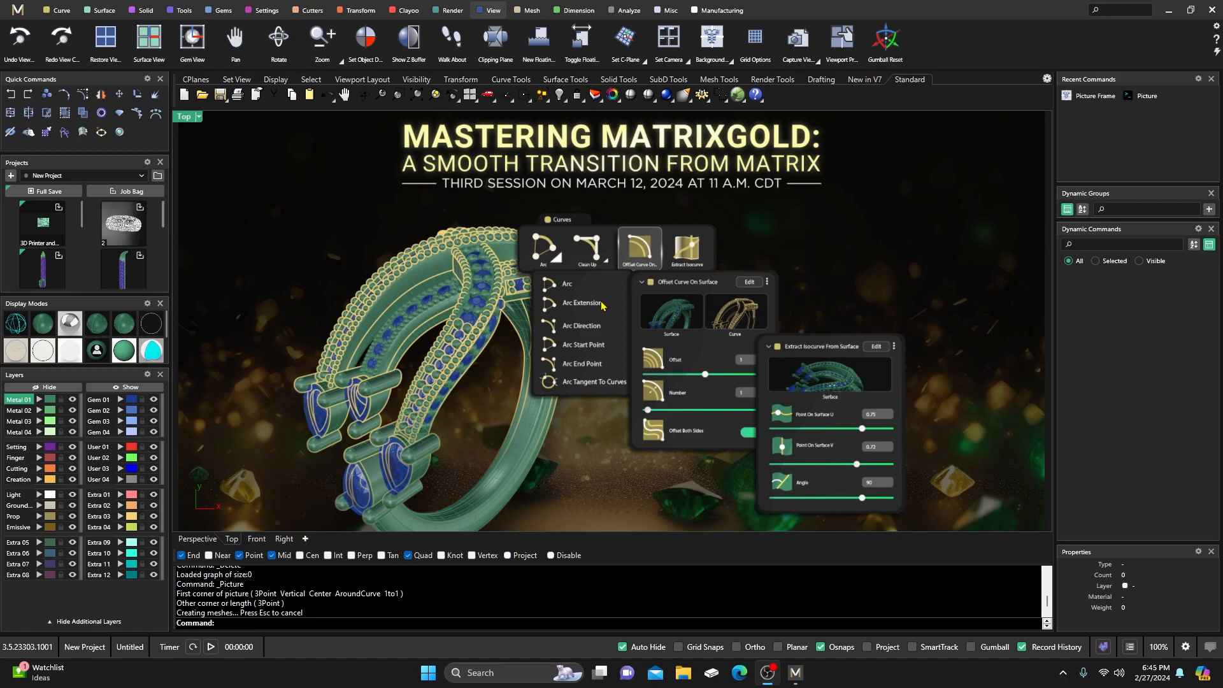
Delete the reference picture surface, then start and cancel a Clayoo Plane primitive.
left_click(535, 237)
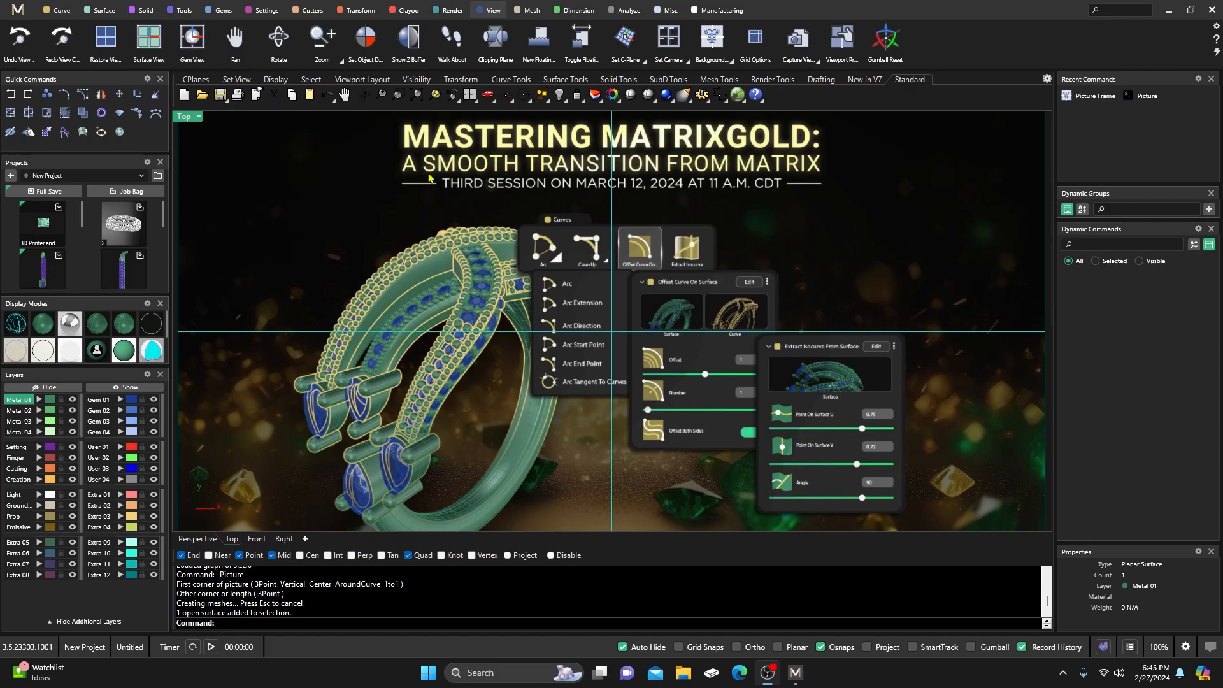
key("Delete")
left_click(408, 11)
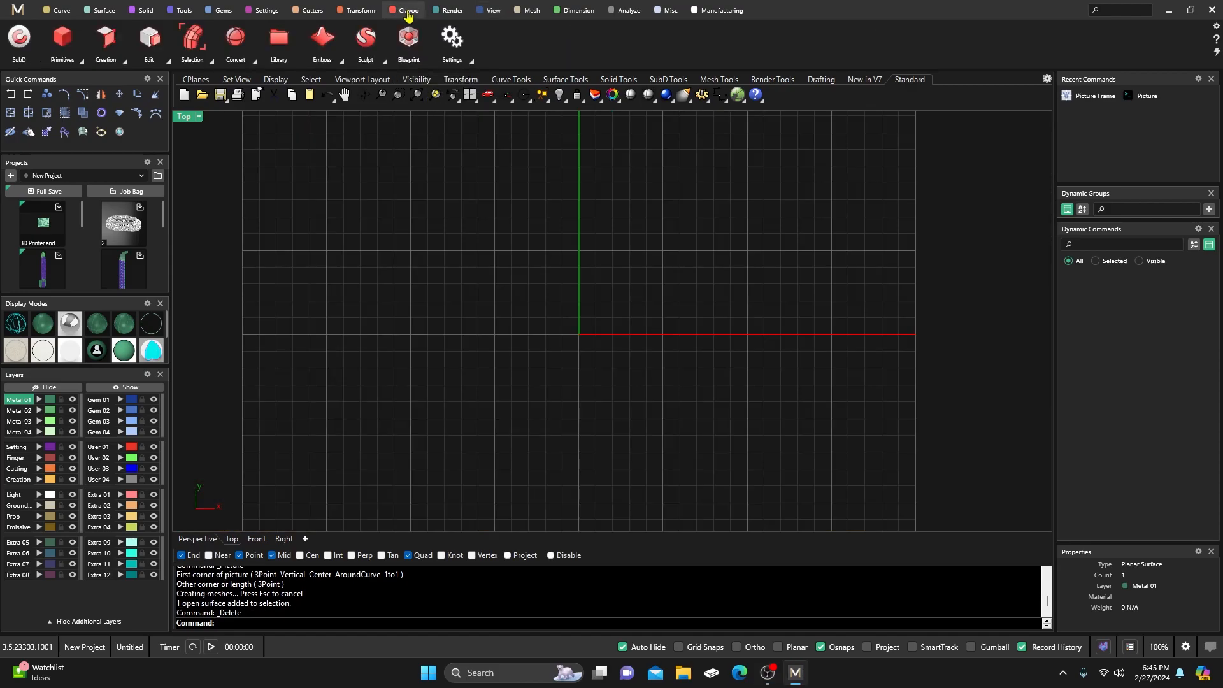
left_click(78, 58)
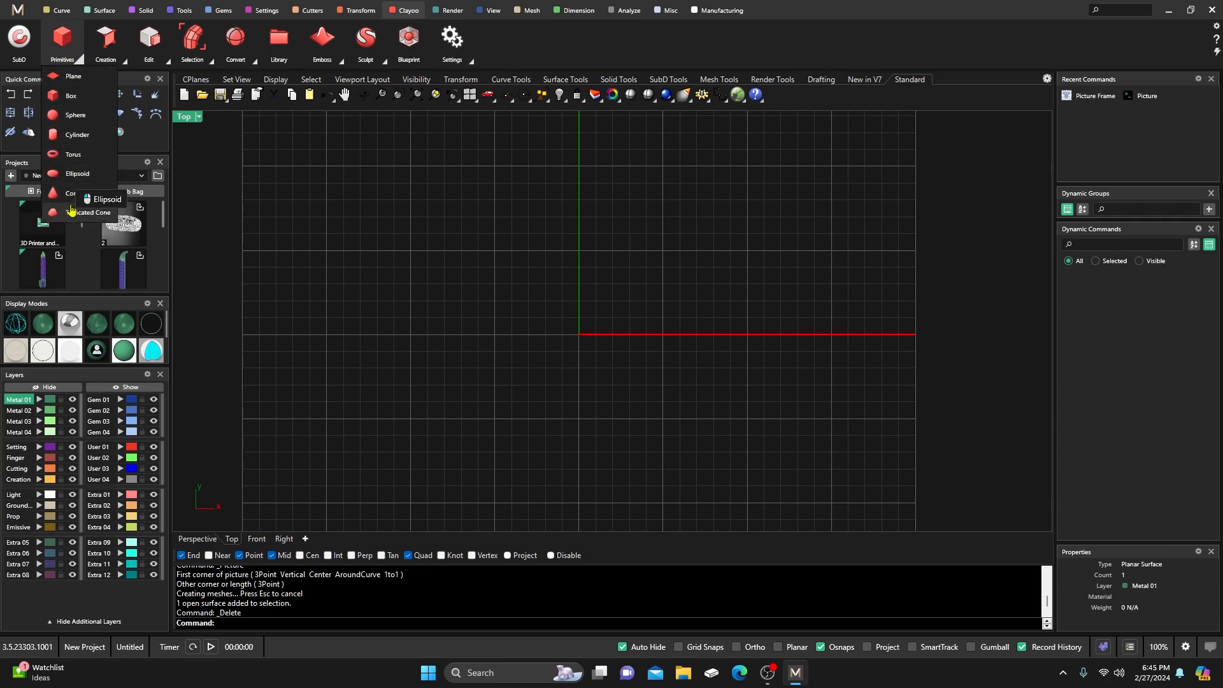
left_click(108, 79)
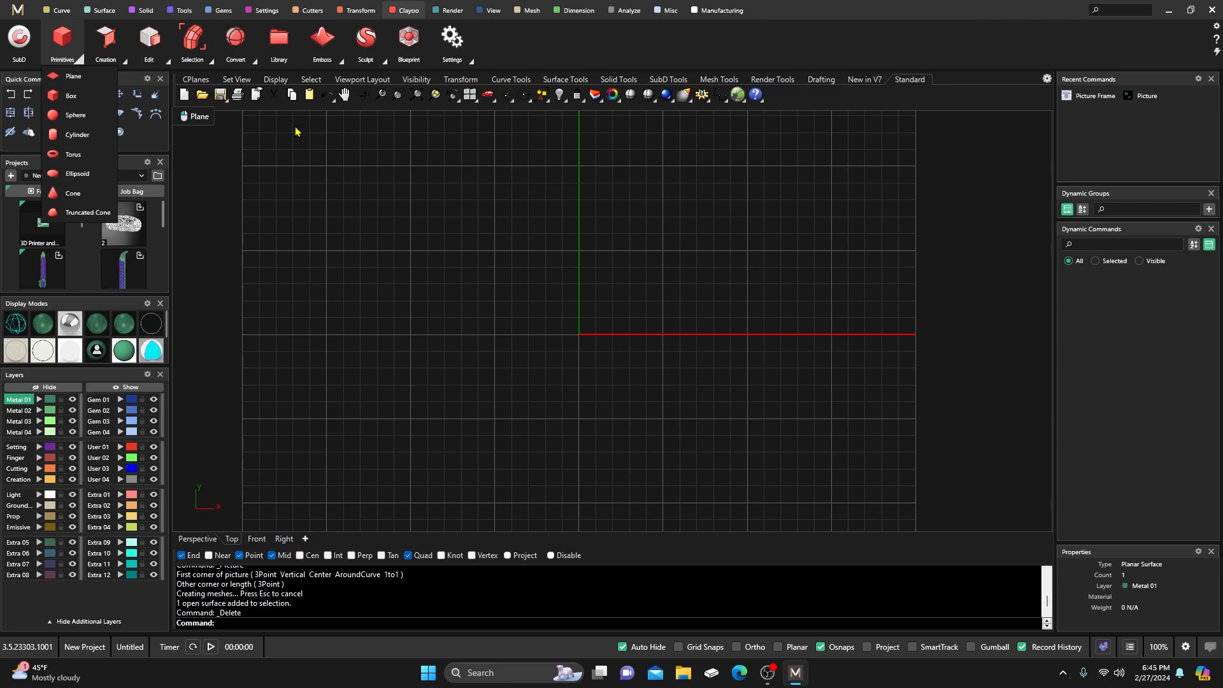
key("Escape")
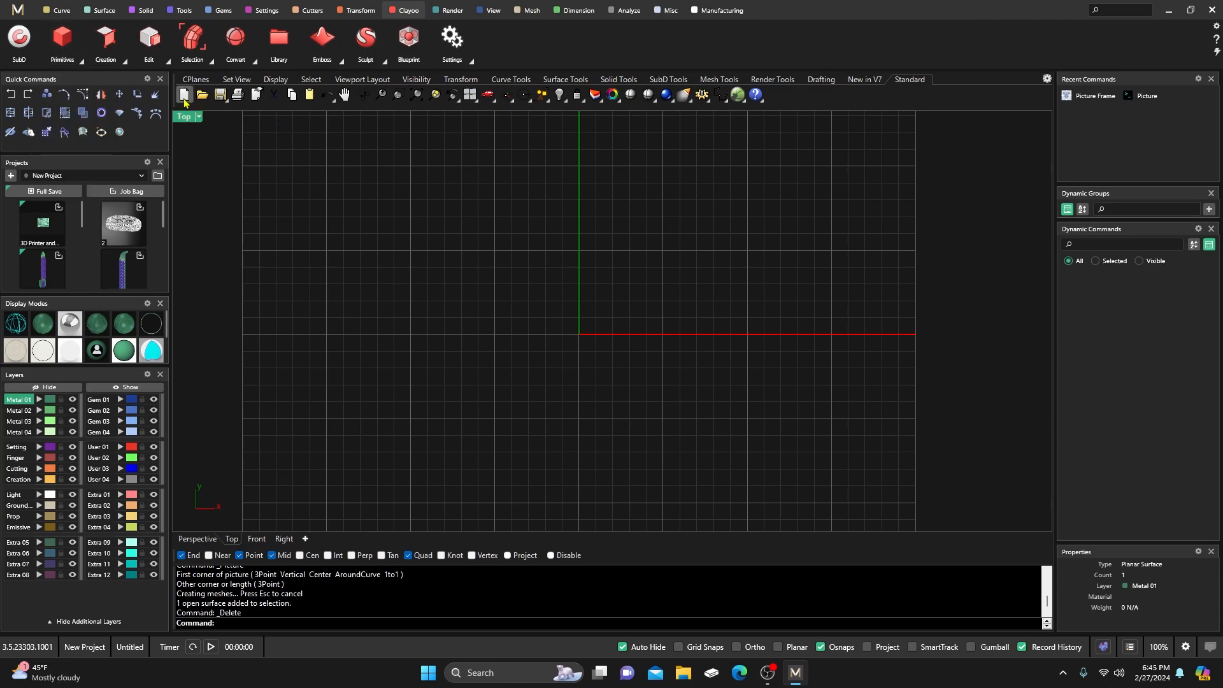
left_click(124, 60)
Create a US size 7 ring rail and restore the four-view layout.
left_click(183, 11)
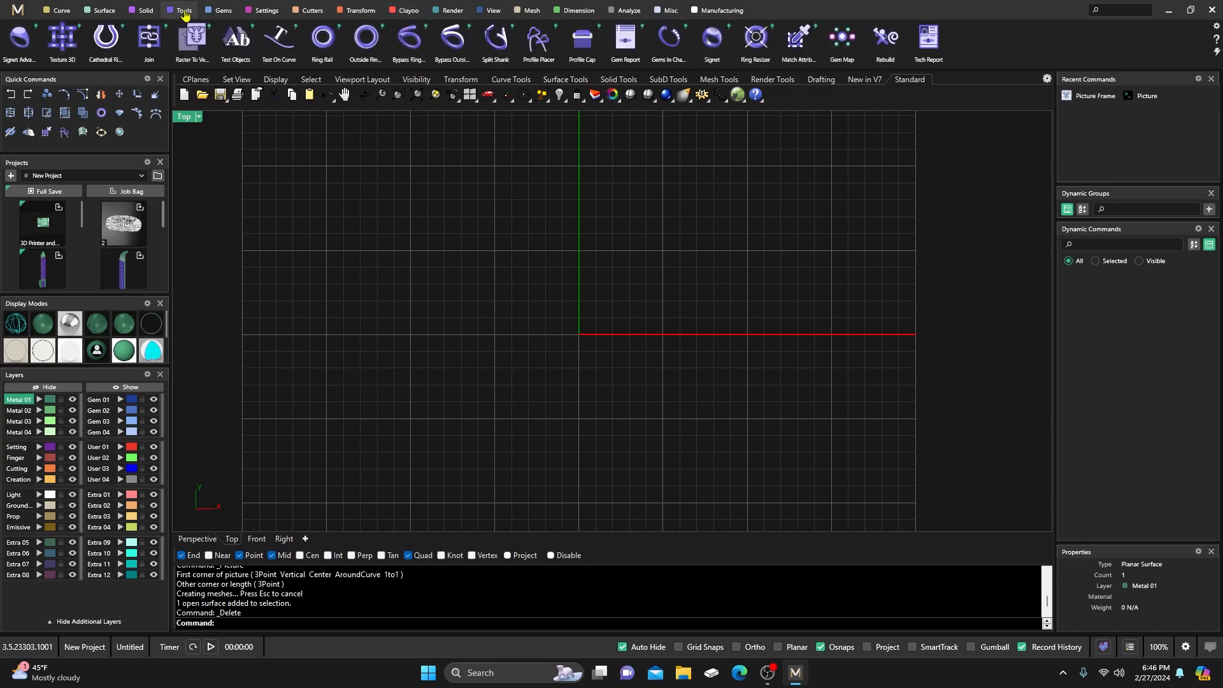
left_click(325, 43)
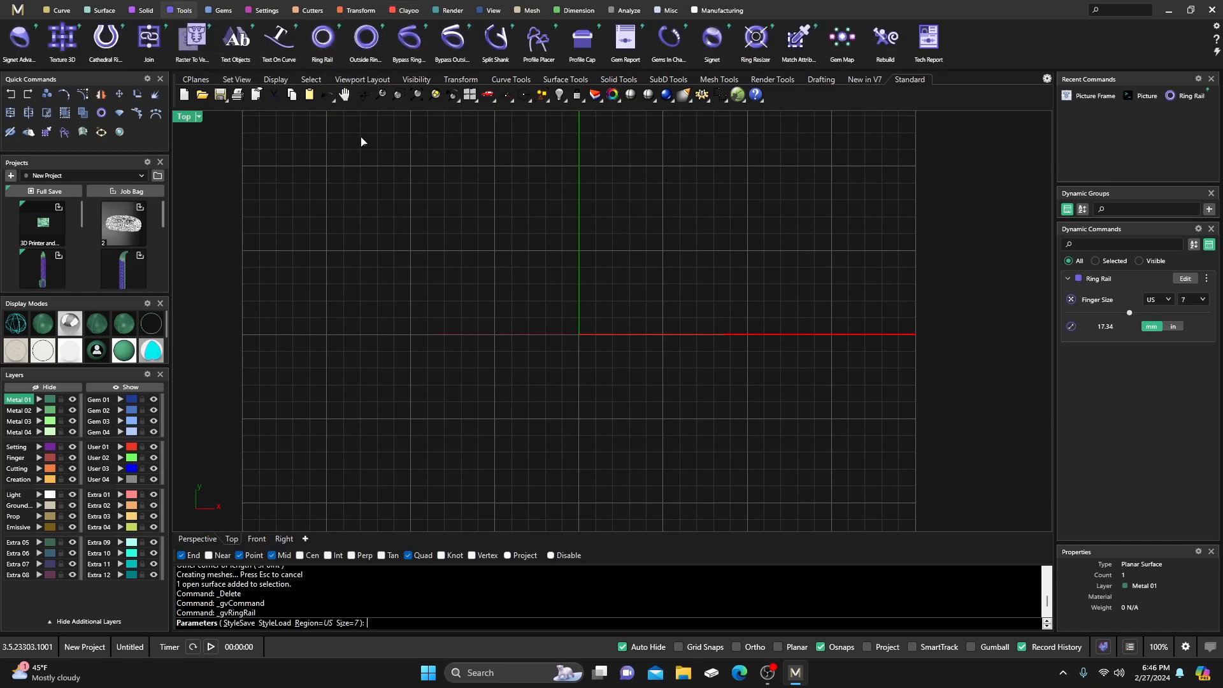
double_click(188, 120)
key("Return")
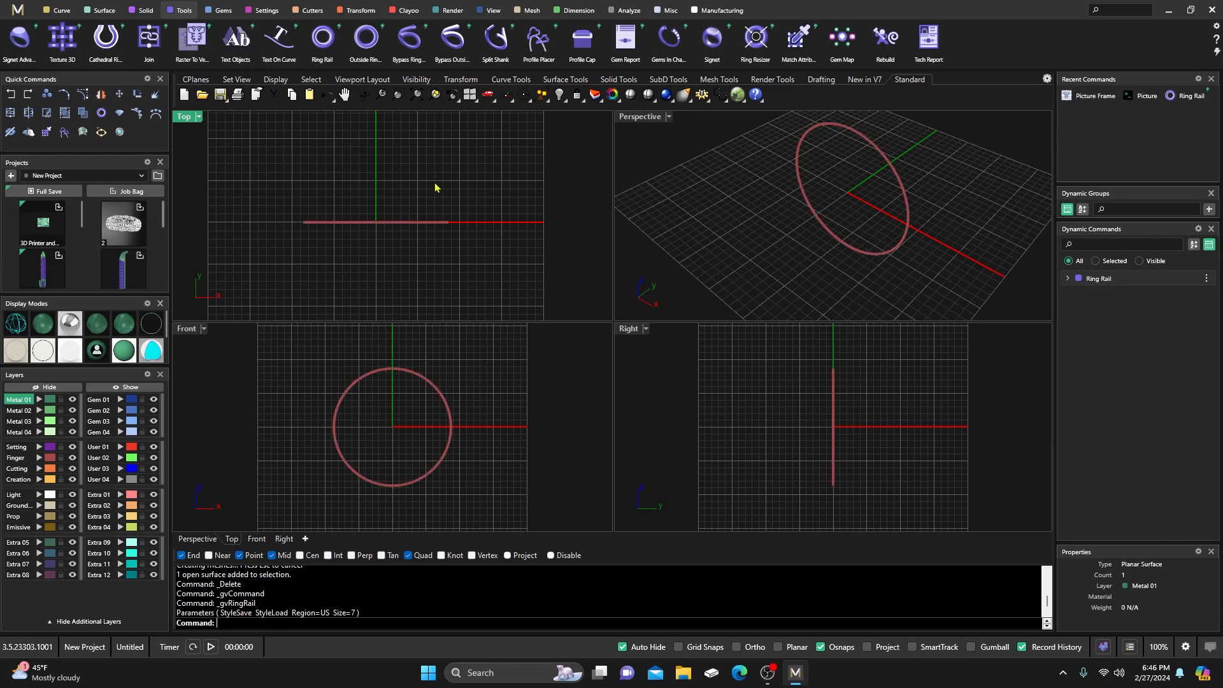
Place a round gem on the ring rail, lowering its Z offset toward the ring.
left_click(223, 10)
left_click(448, 45)
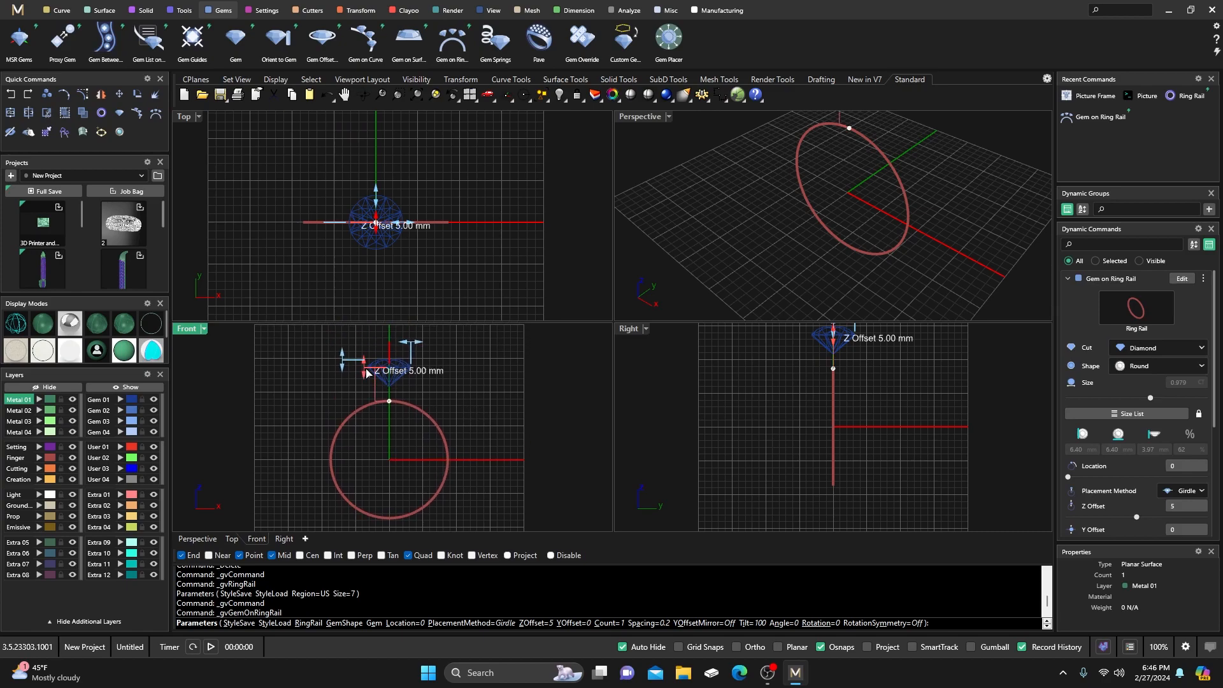
left_click_drag(365, 373, 411, 351)
right_click(488, 370)
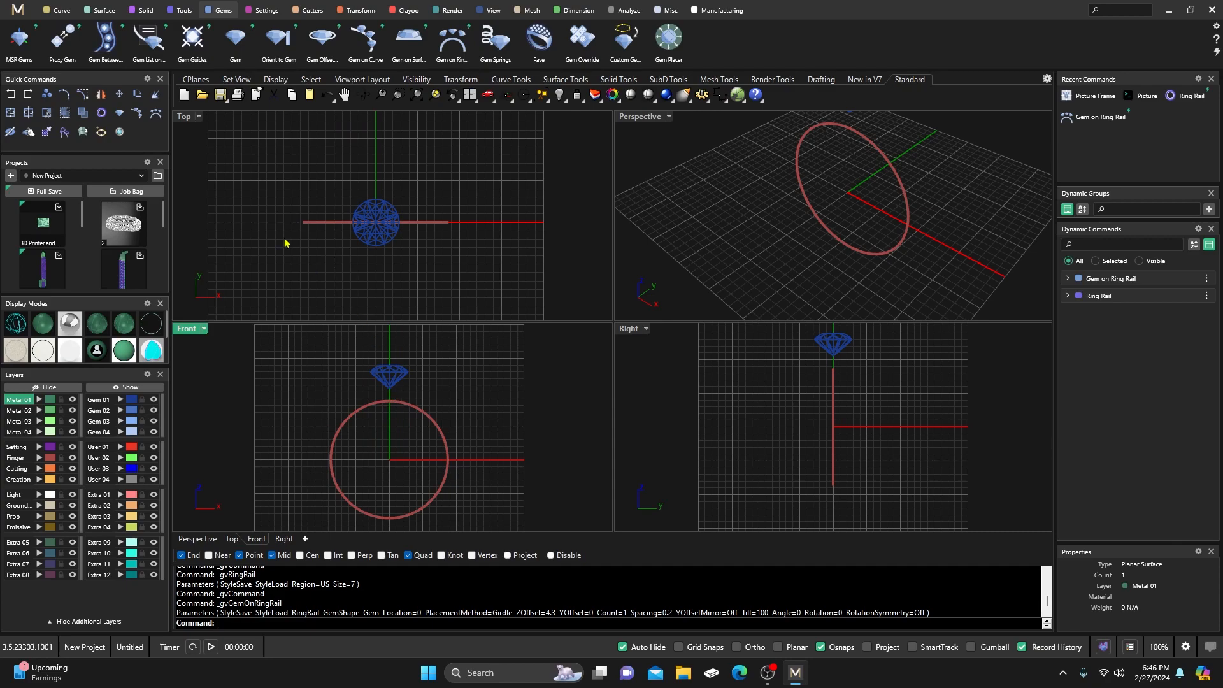
Make Creation the current layer and start a free-form curve at the ring rail's quadrant.
left_click(60, 13)
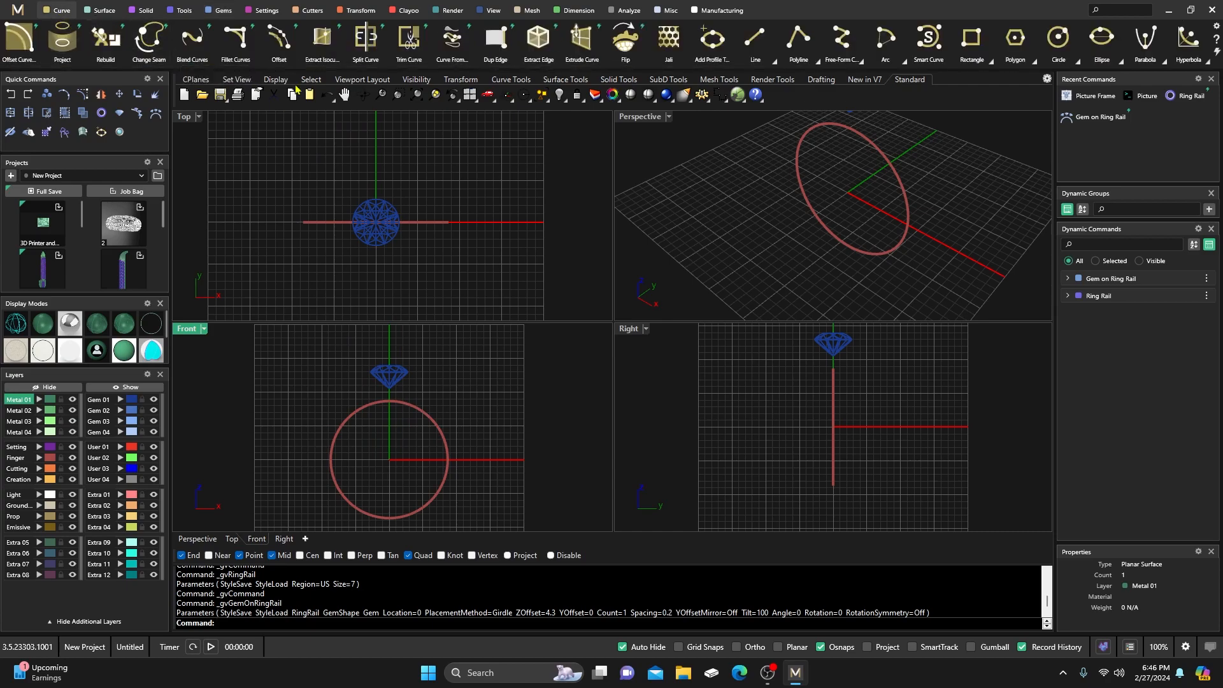
left_click(842, 45)
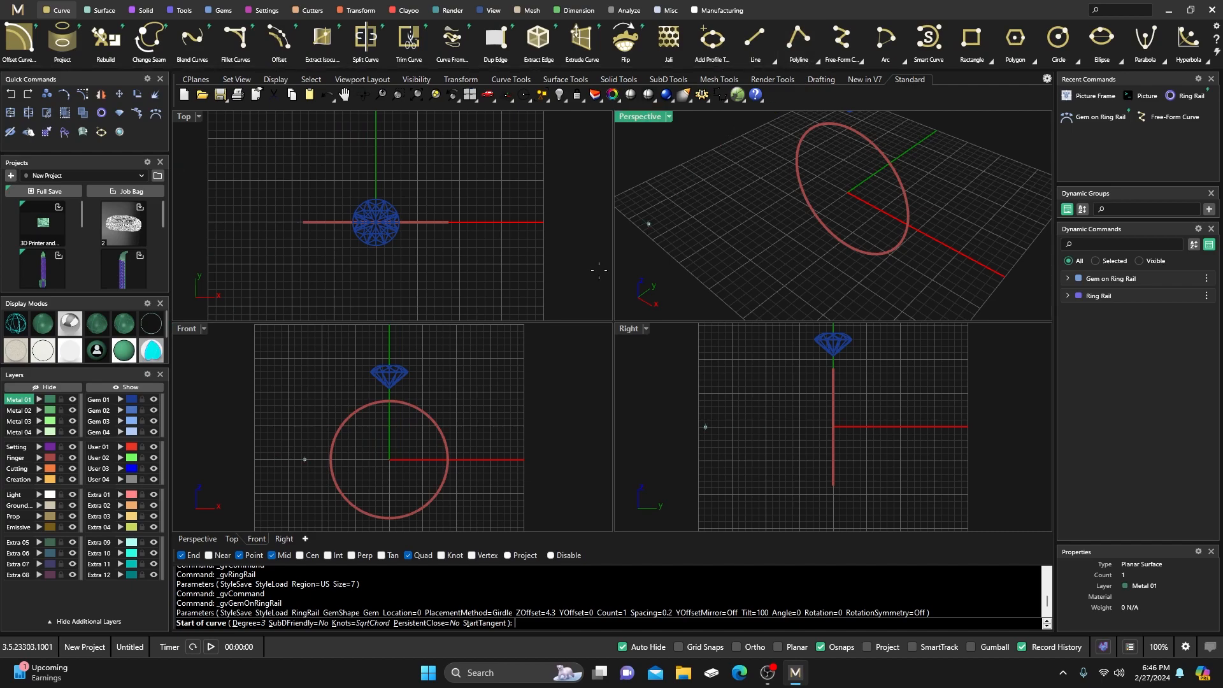
left_click(23, 480)
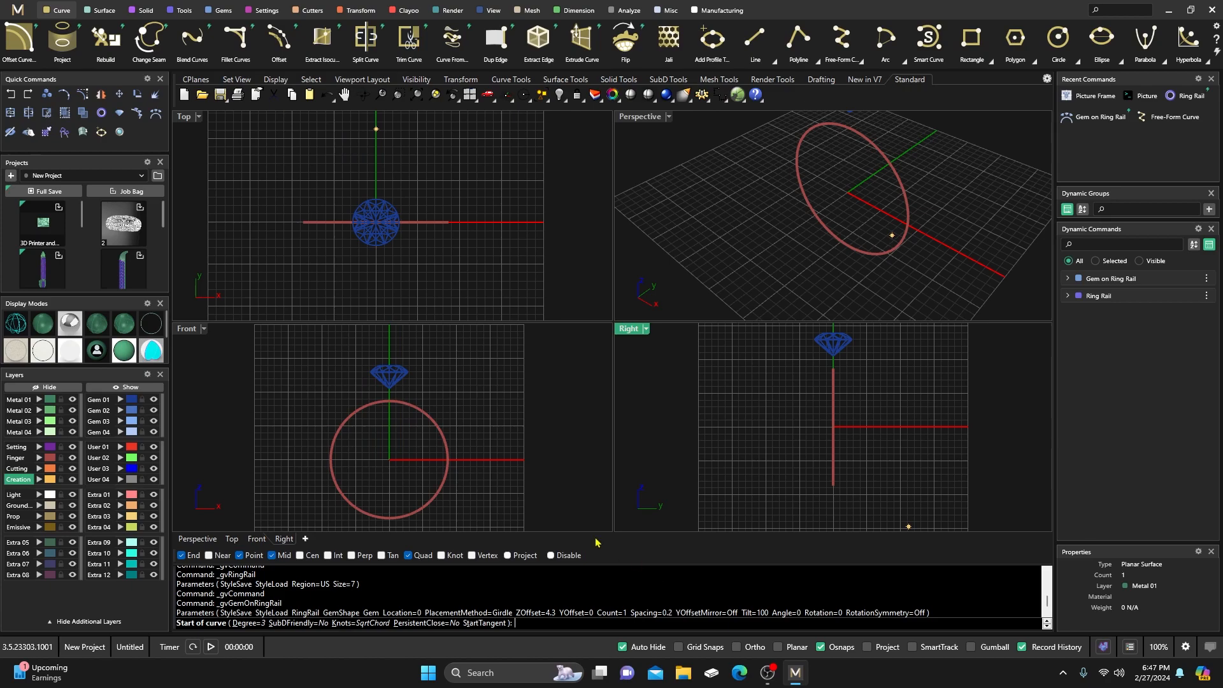
left_click(448, 459)
scroll(448, 459, "up", 5)
right_click_drag(440, 460, 451, 483)
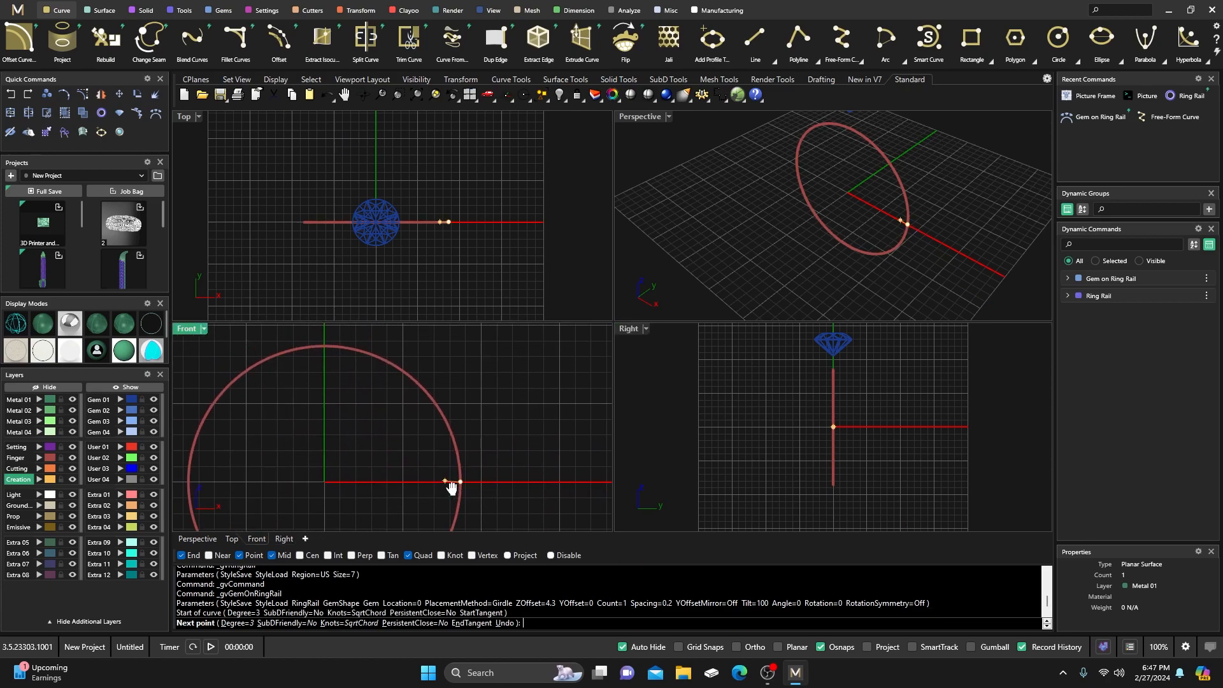
Add curve points rising along the ring toward the gem in the Front view.
left_click(456, 443)
left_click(433, 402)
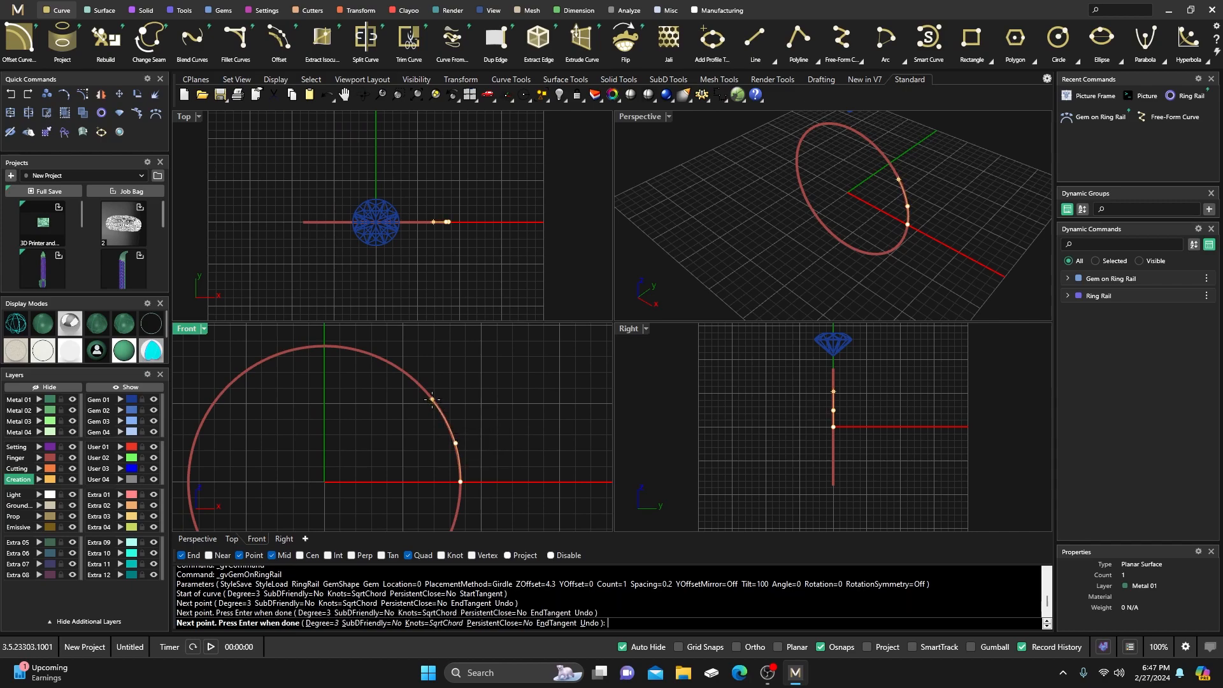
left_click(396, 367)
right_click_drag(405, 380, 435, 457)
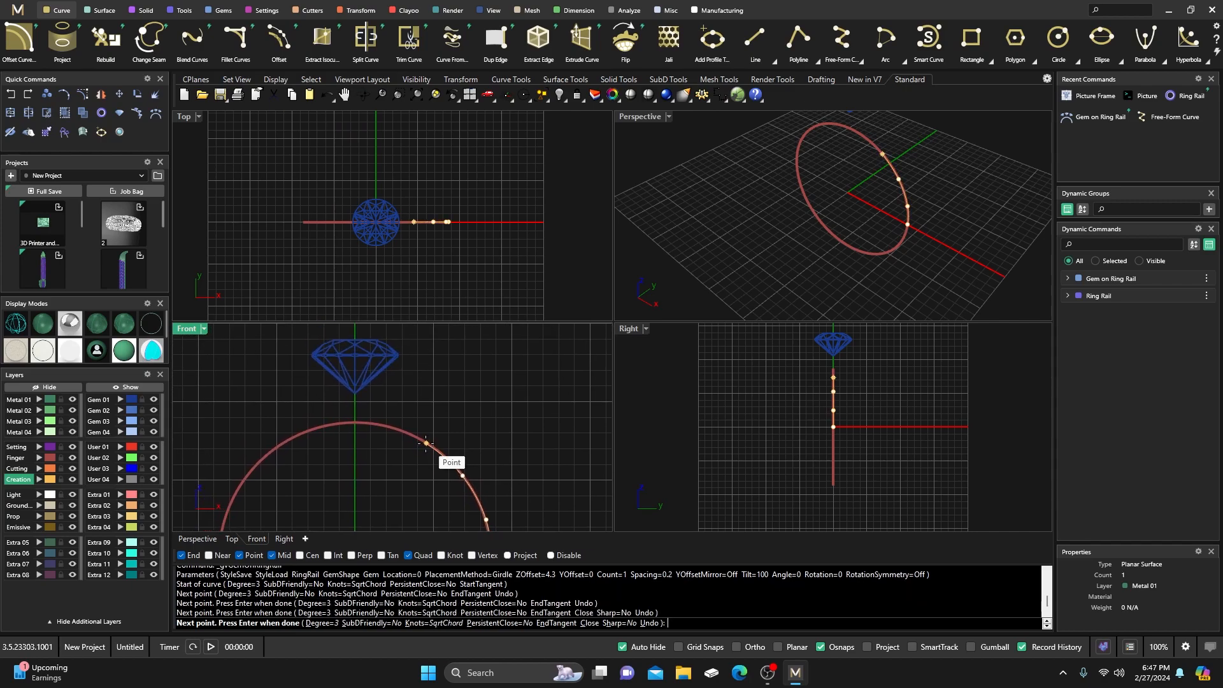
left_click(392, 419)
left_click(386, 392)
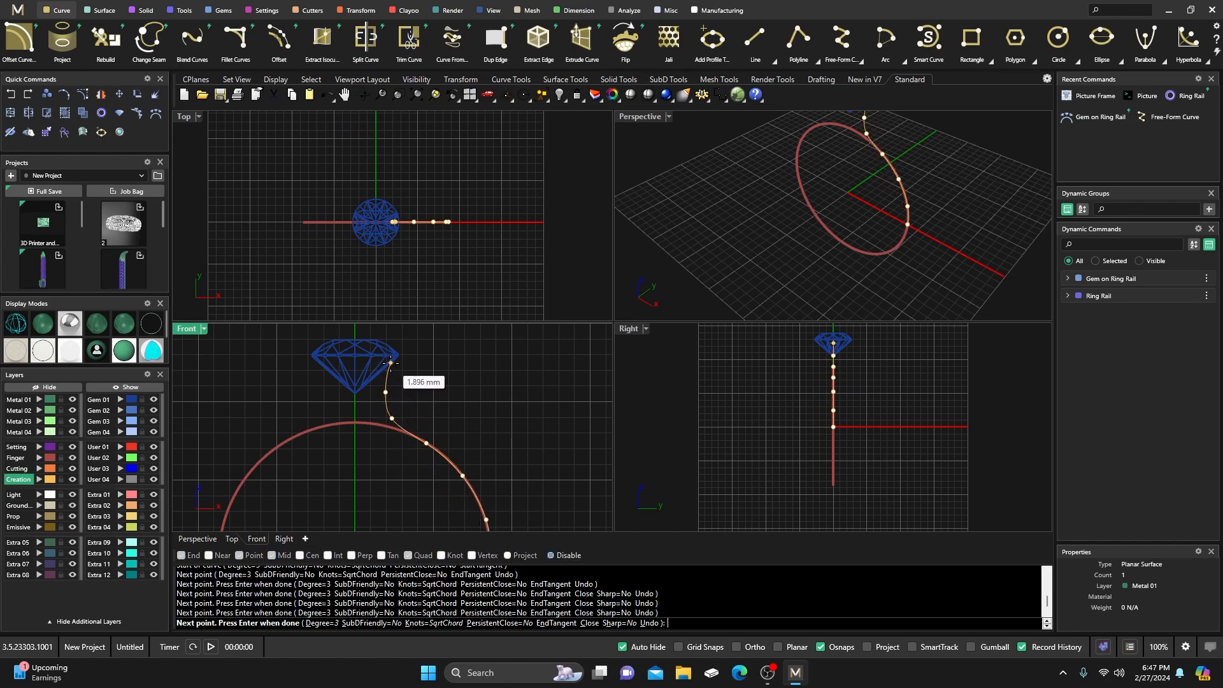
Curl the curve over the top beside the gem and back down toward the ring.
left_click(391, 361)
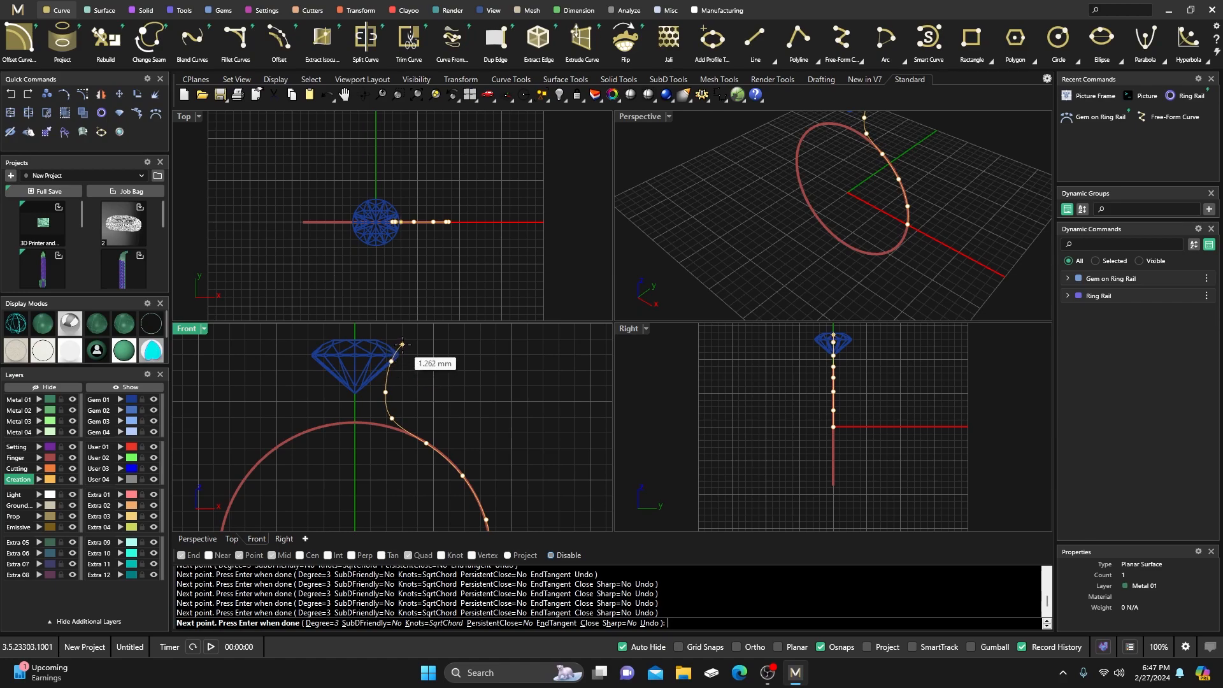
left_click(401, 346)
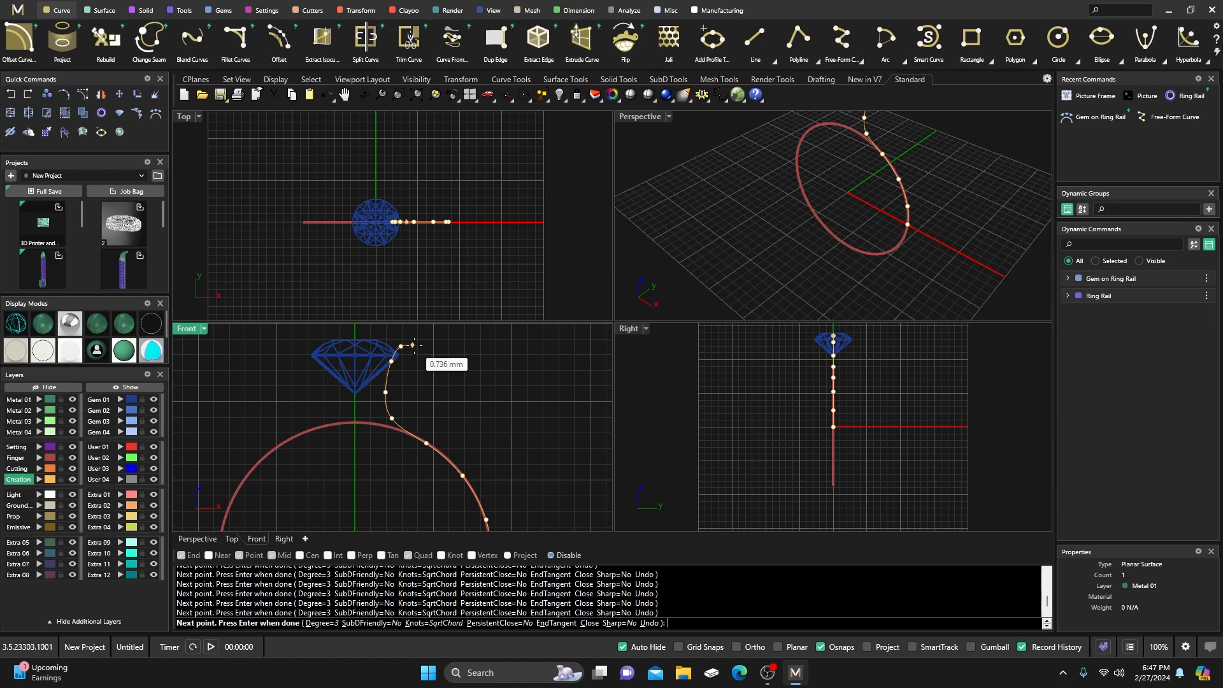
left_click(422, 346)
left_click(447, 360)
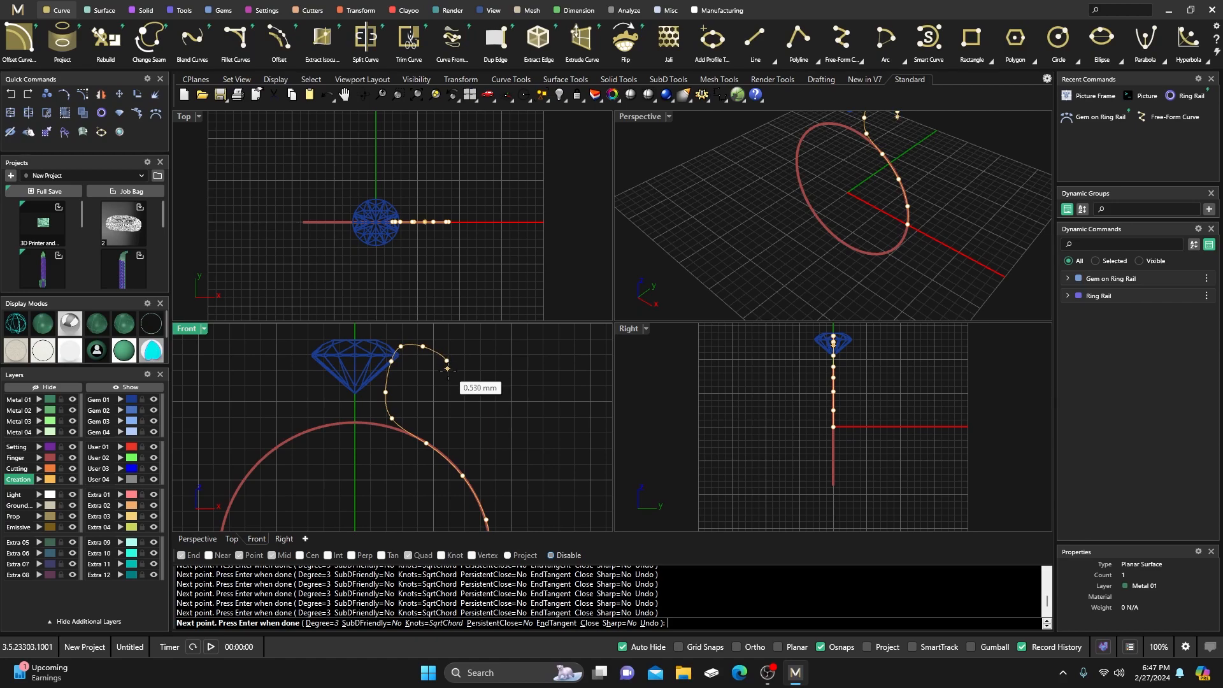
left_click(447, 389)
left_click(438, 414)
left_click(425, 426)
End the shank curve and Rebuild it to 11 points at degree 3.
key("Return")
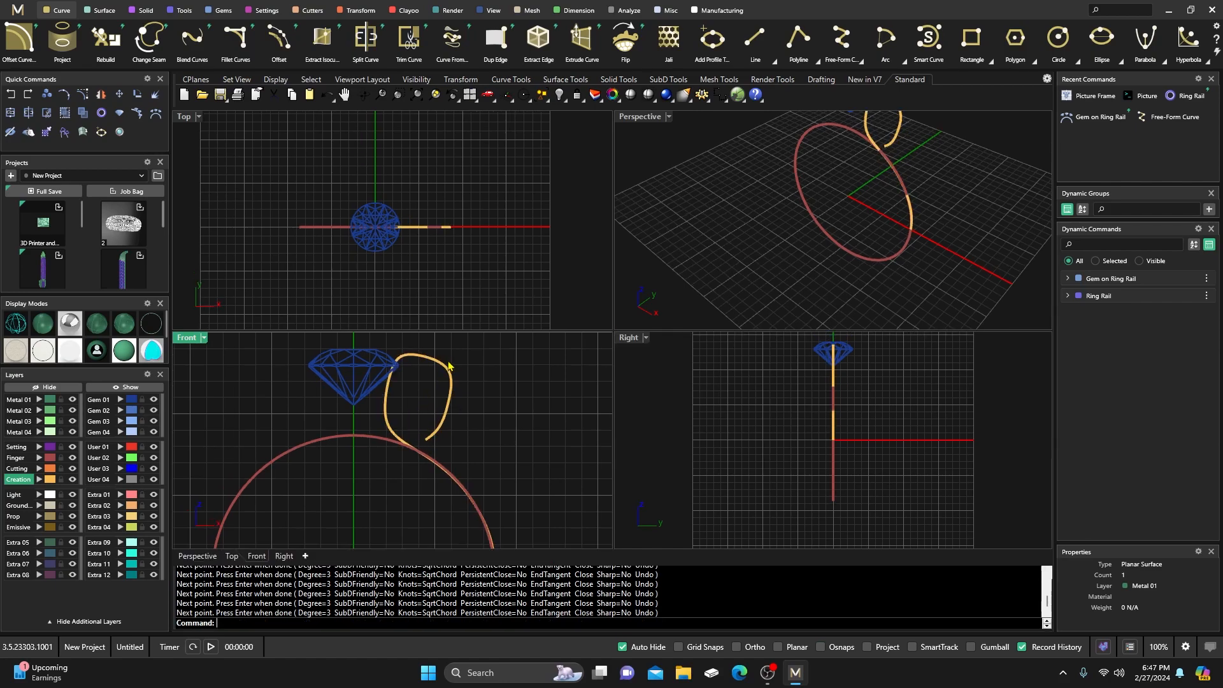
left_click(450, 381, "shift")
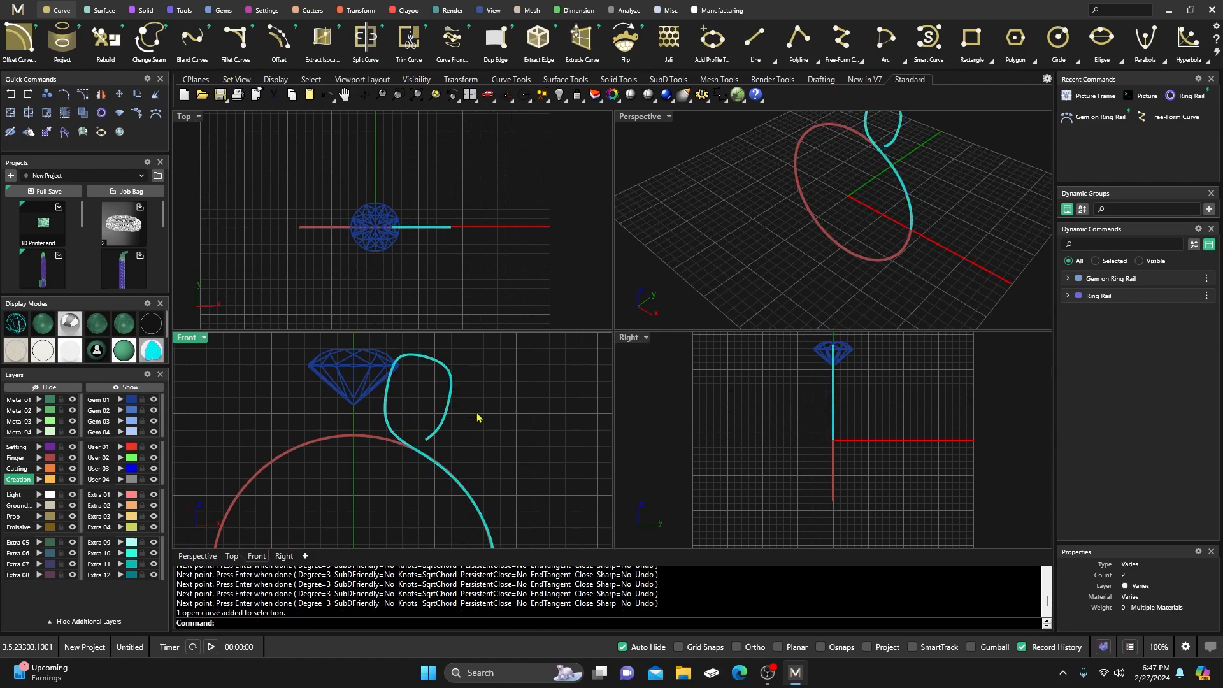
type("Rebuild")
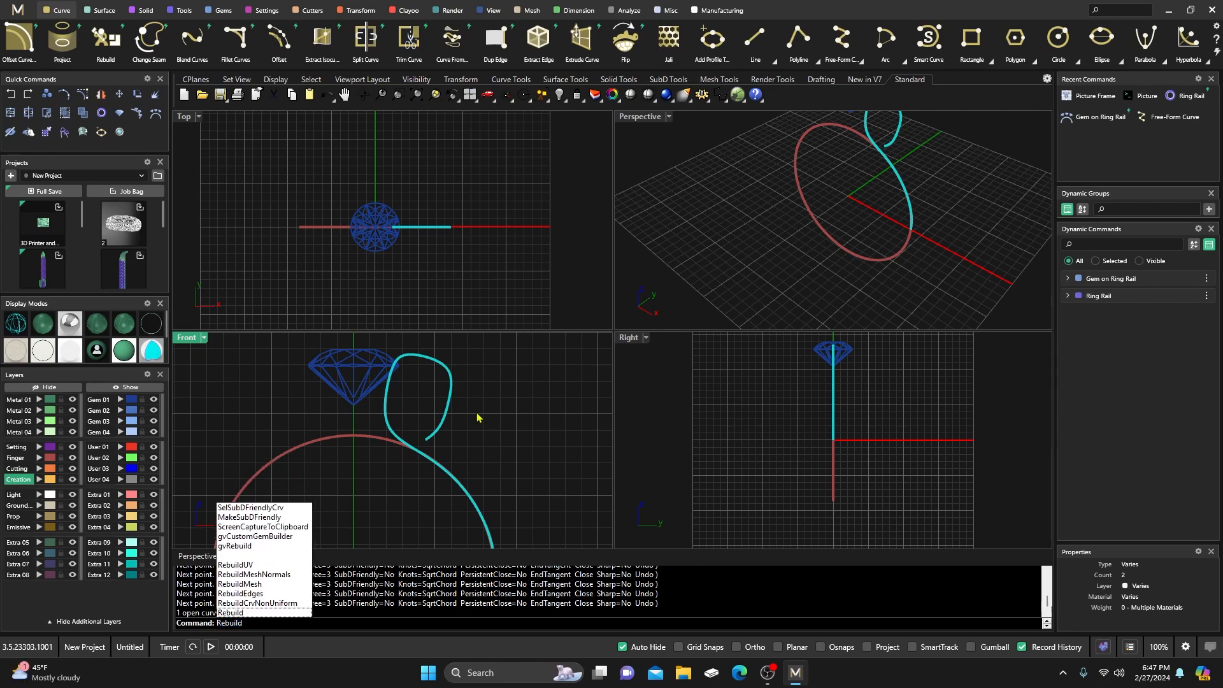
key("Return")
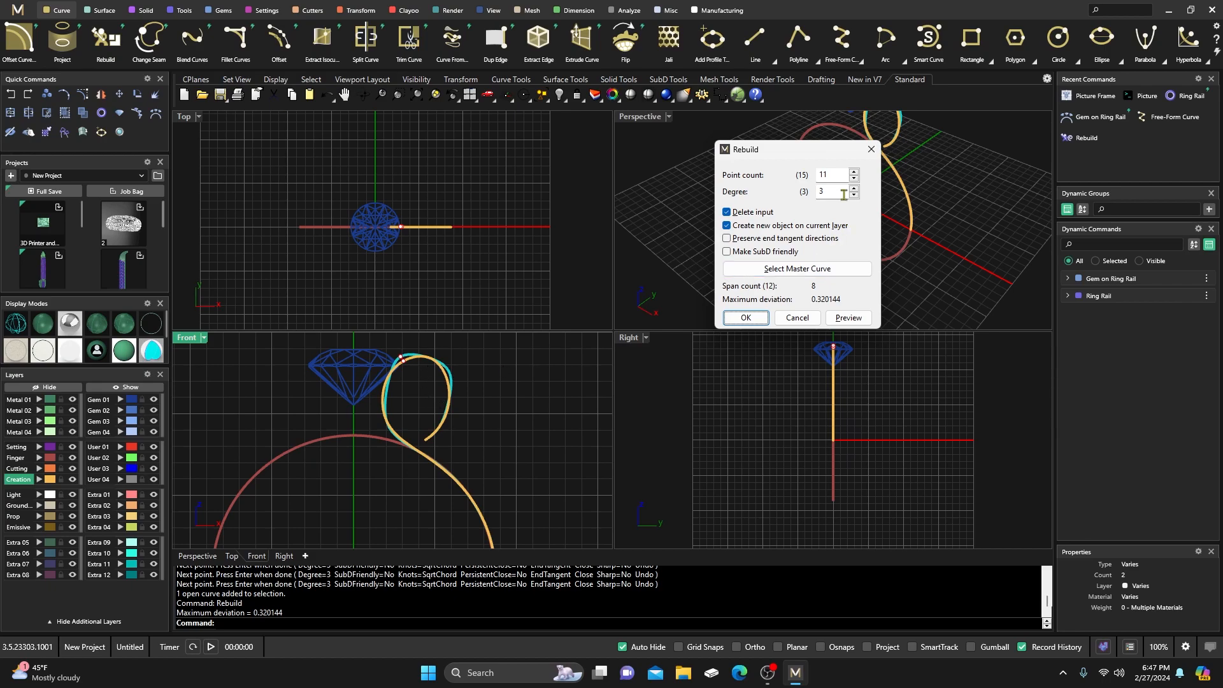
left_click(747, 318)
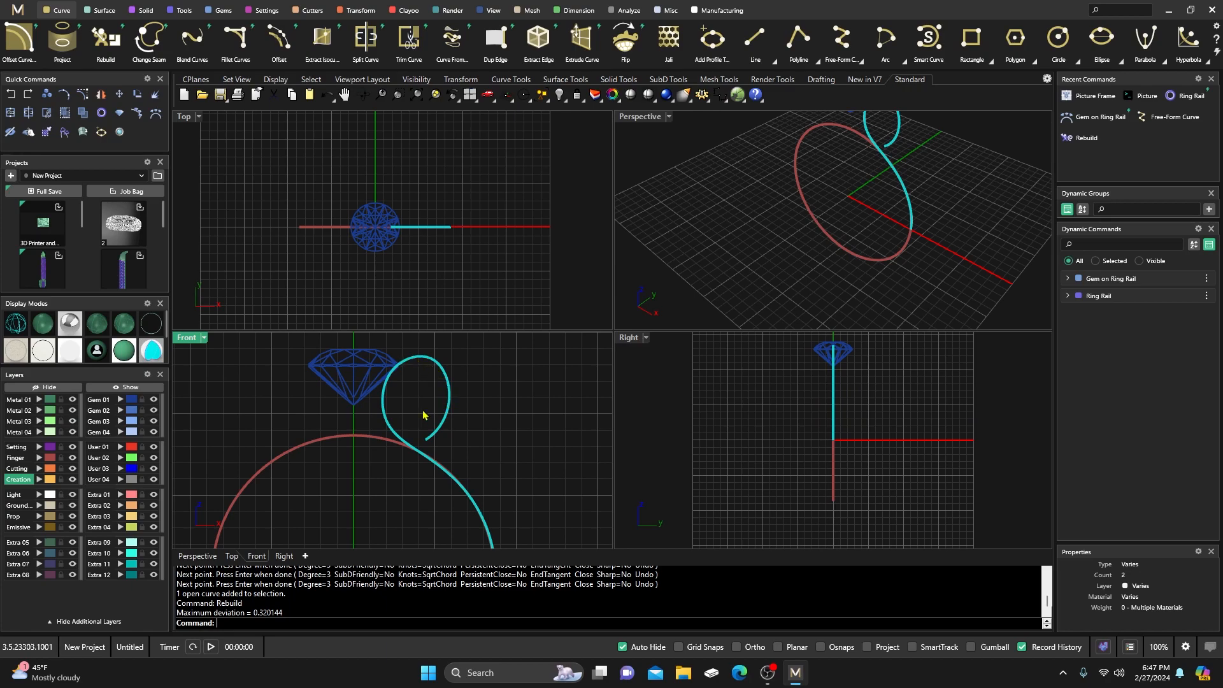
Show the curve's control points and move the point beside the gem closer with the gumball.
left_click(83, 94)
scroll(388, 374, "up", 2)
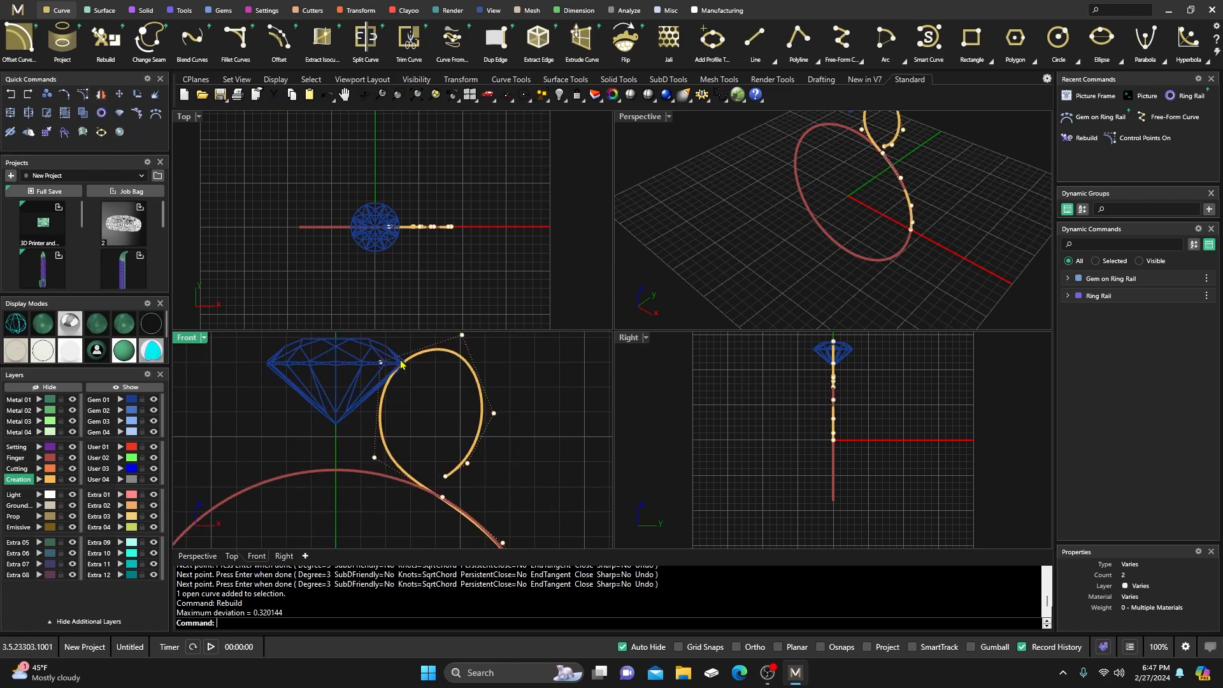
left_click(381, 363)
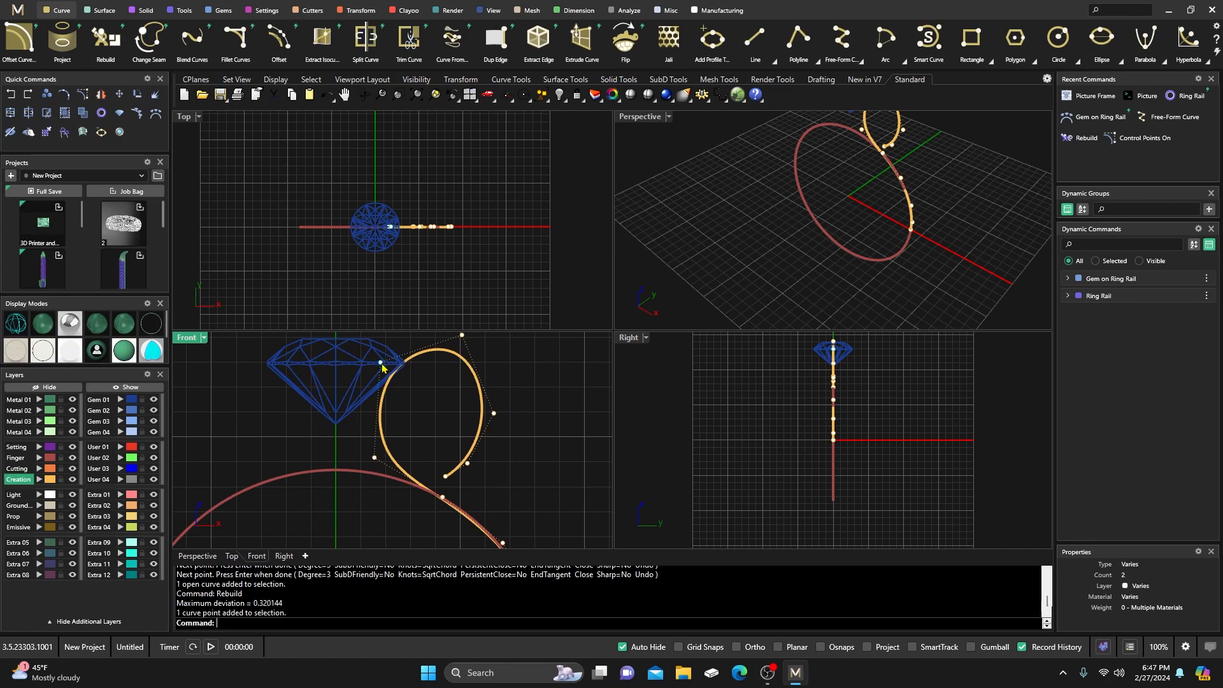
right_click_drag(405, 395, 415, 409)
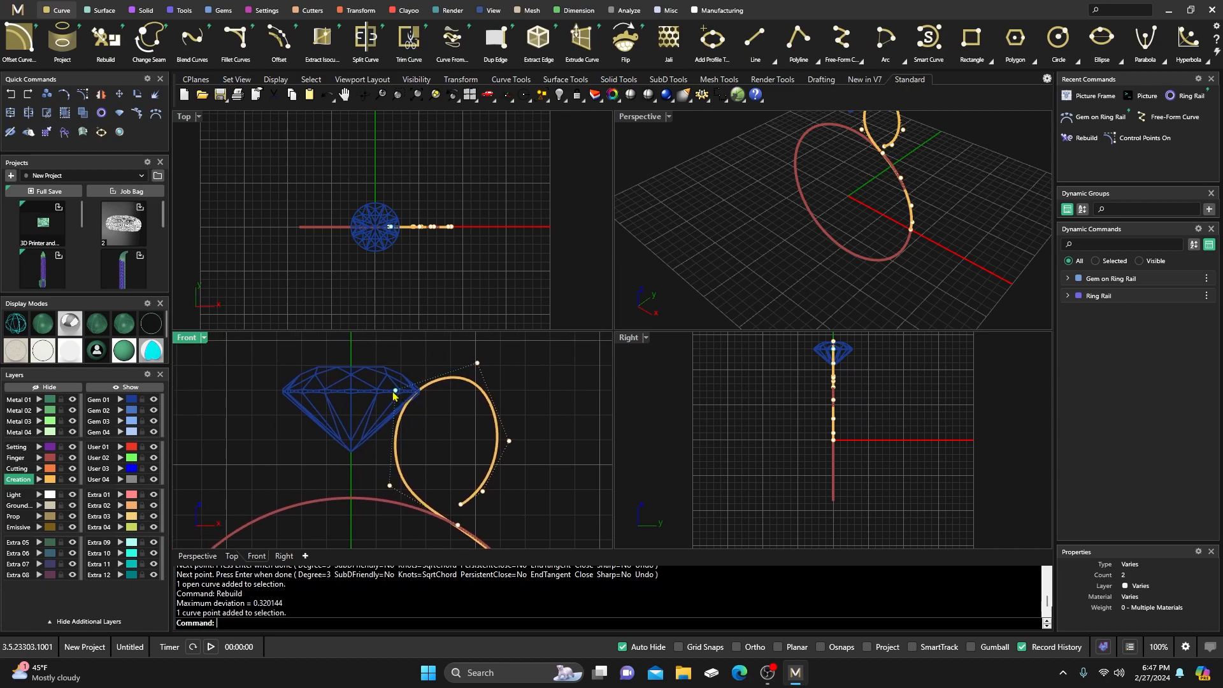
left_click(972, 647)
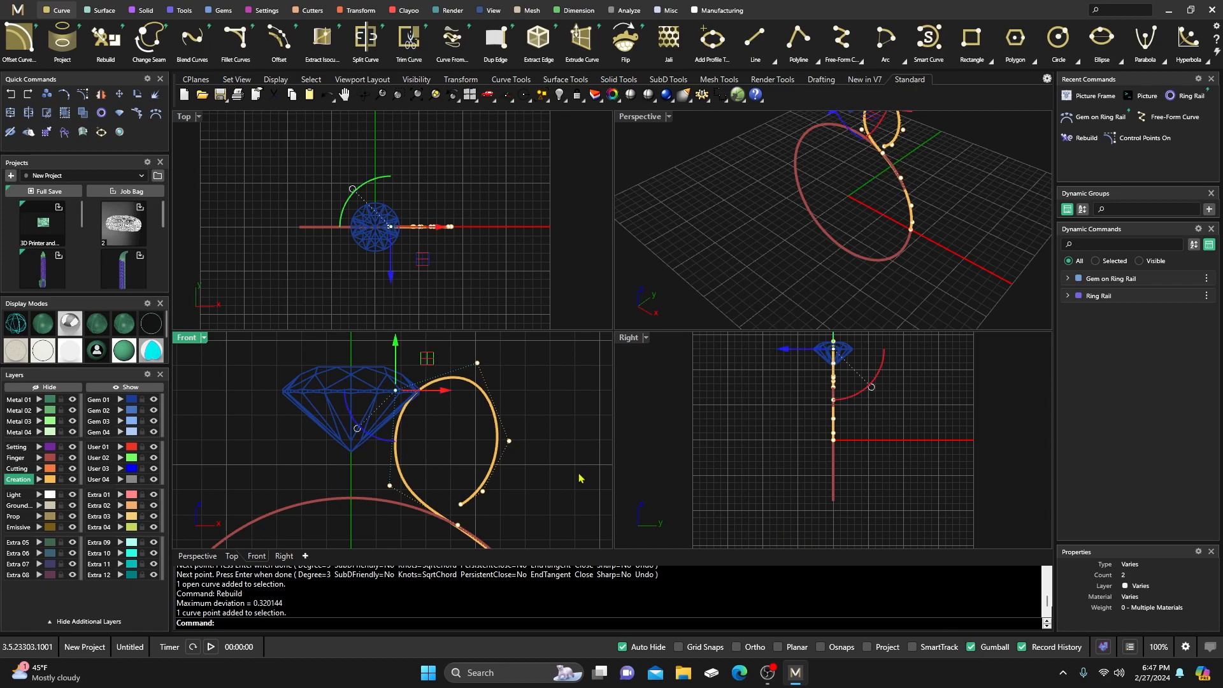
right_click_drag(444, 444, 444, 465)
left_click_drag(426, 379, 426, 352)
Push the loop's upper-right point outward to widen it and delete the curve's end point.
left_click(476, 385)
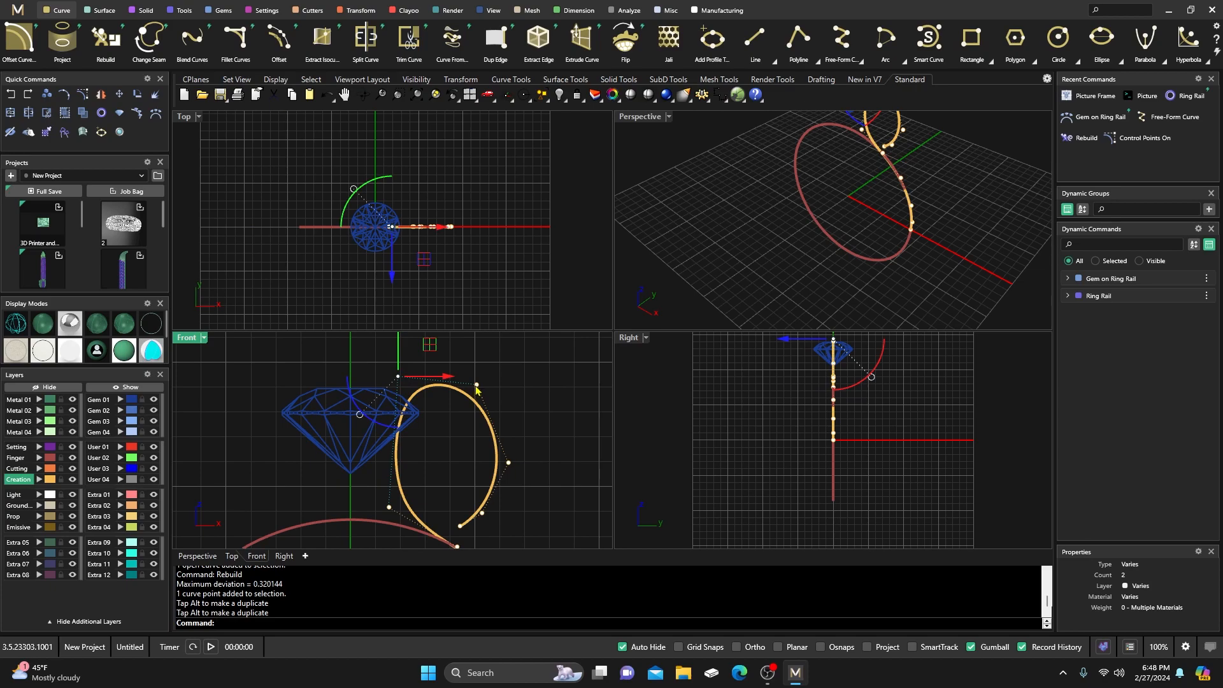
left_click_drag(509, 352, 523, 350)
right_click_drag(499, 519, 487, 475)
left_click(471, 471)
left_click(472, 475)
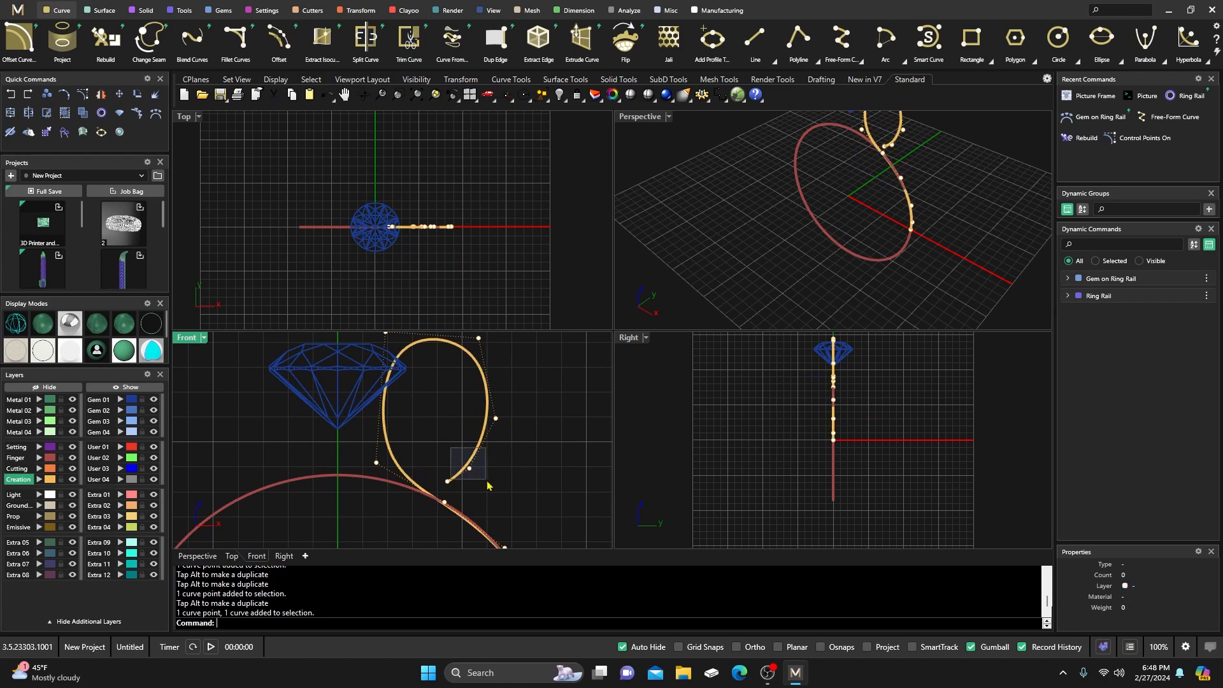
key("Delete")
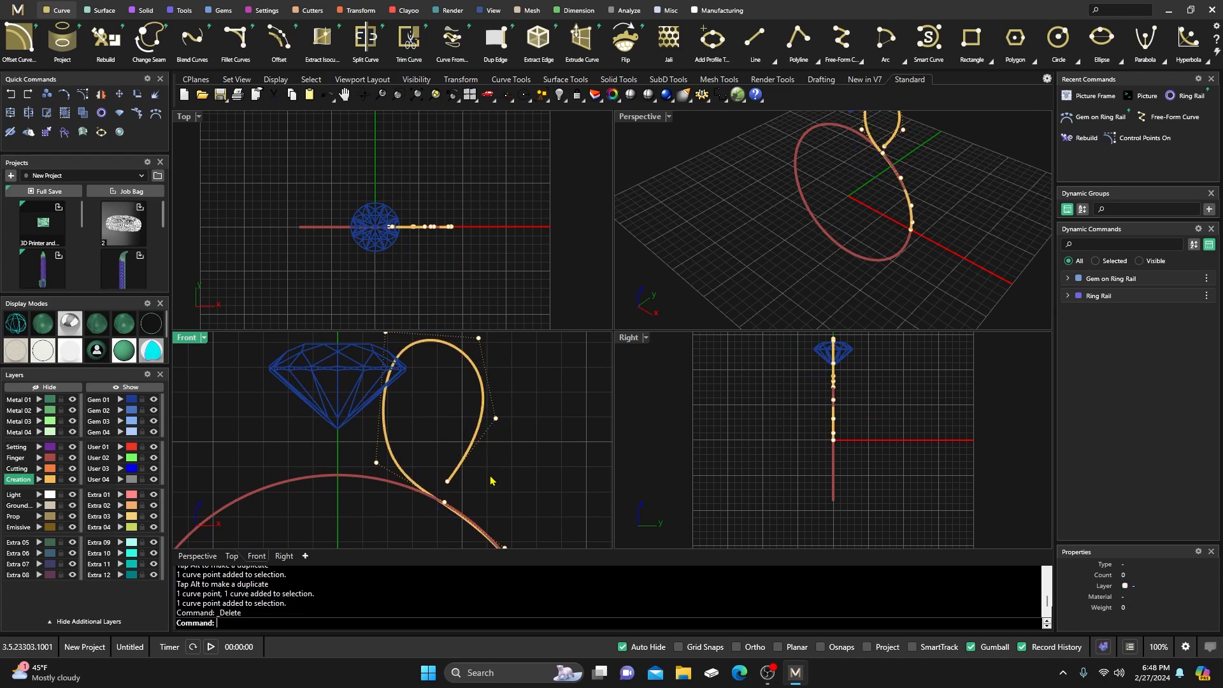
Reshape the curl by nudging its lower and upper control points up and right.
left_click(495, 420)
left_click_drag(529, 392, 546, 403)
right_click_drag(467, 372, 471, 394)
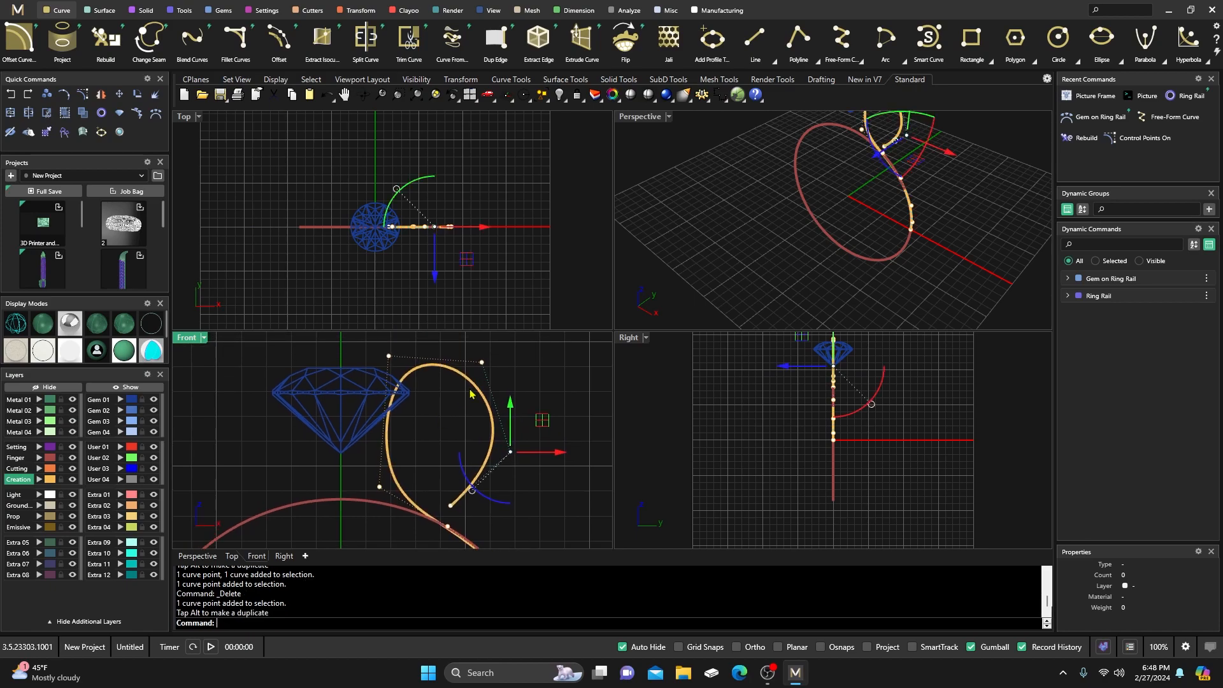
left_click(482, 362)
right_click_drag(512, 339, 510, 352)
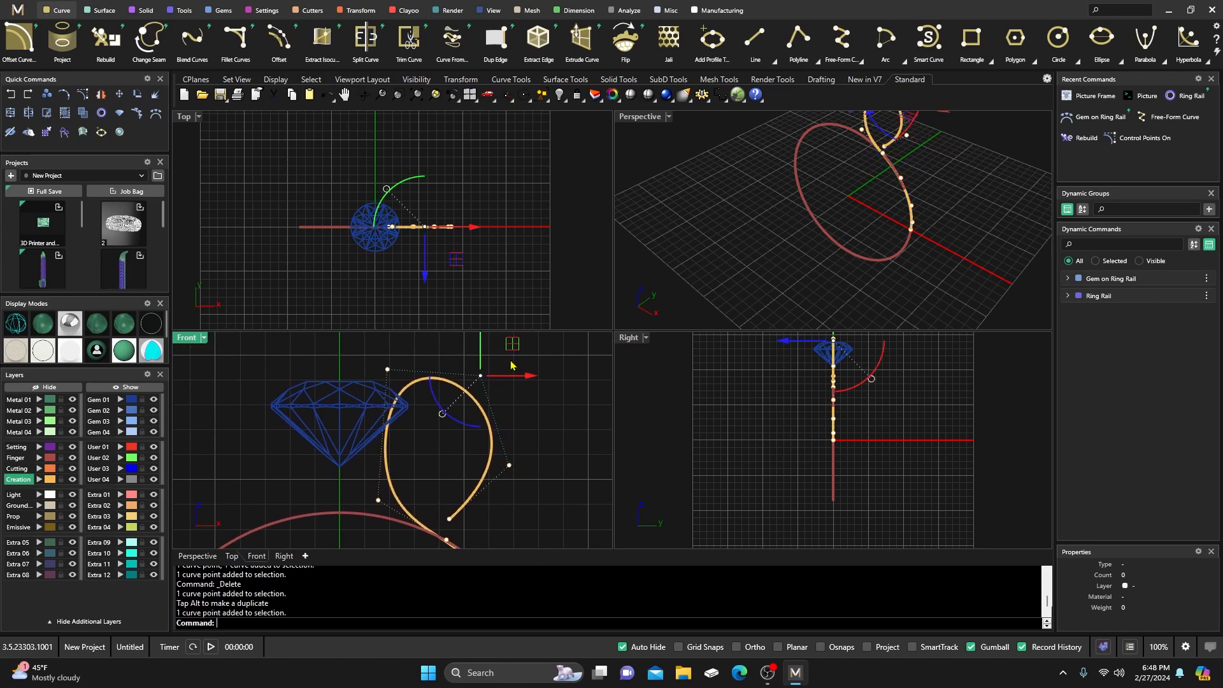
left_click_drag(510, 350, 521, 343)
right_click_drag(525, 434, 507, 420)
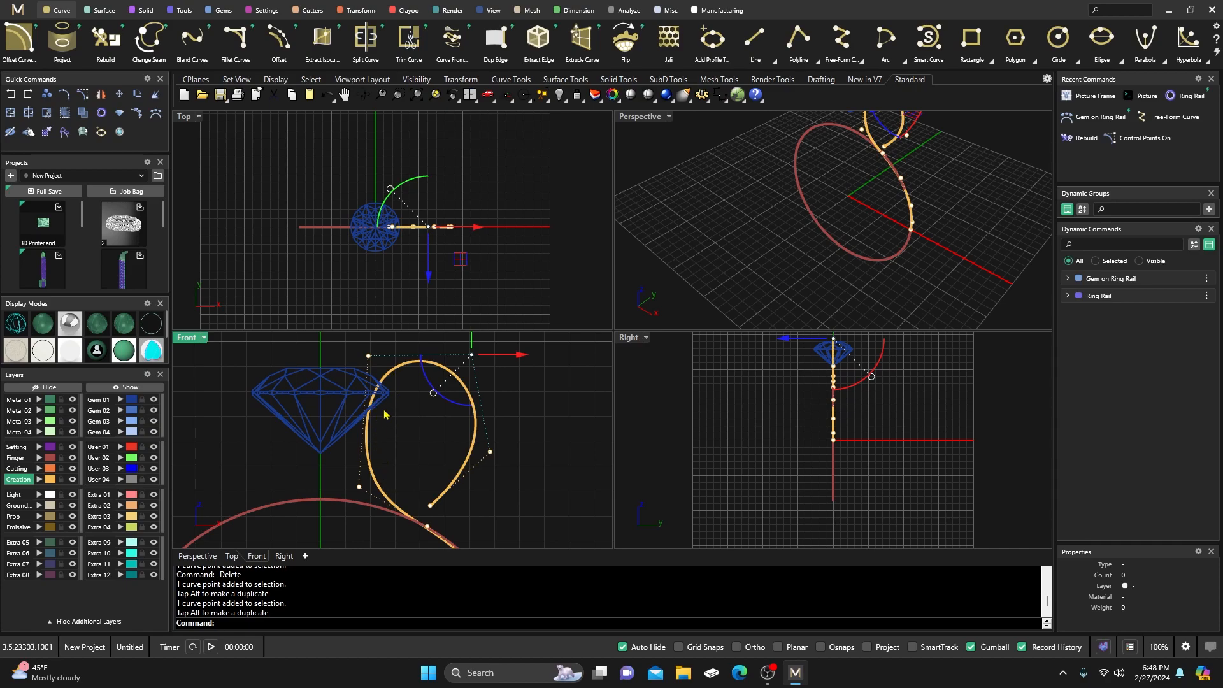
Shift the curve's end point left and hide the control points.
right_click_drag(436, 433, 419, 431)
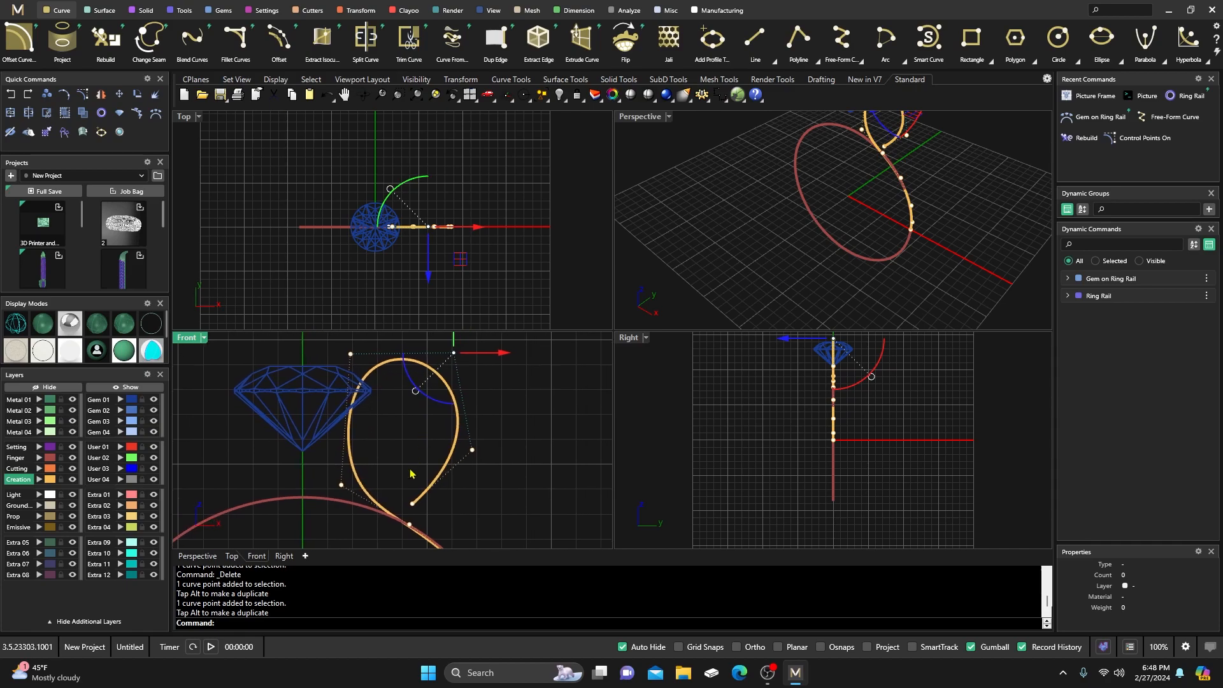
scroll(410, 474, "down", 1)
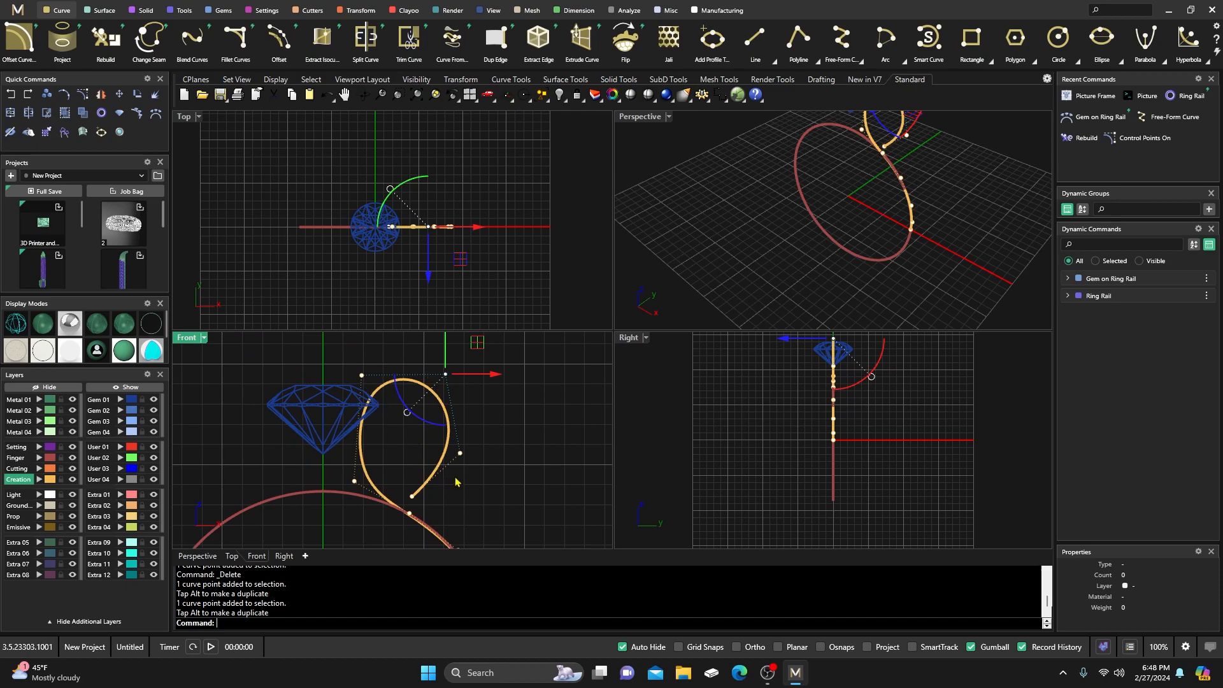
left_click_drag(407, 490, 438, 471)
left_click(418, 426)
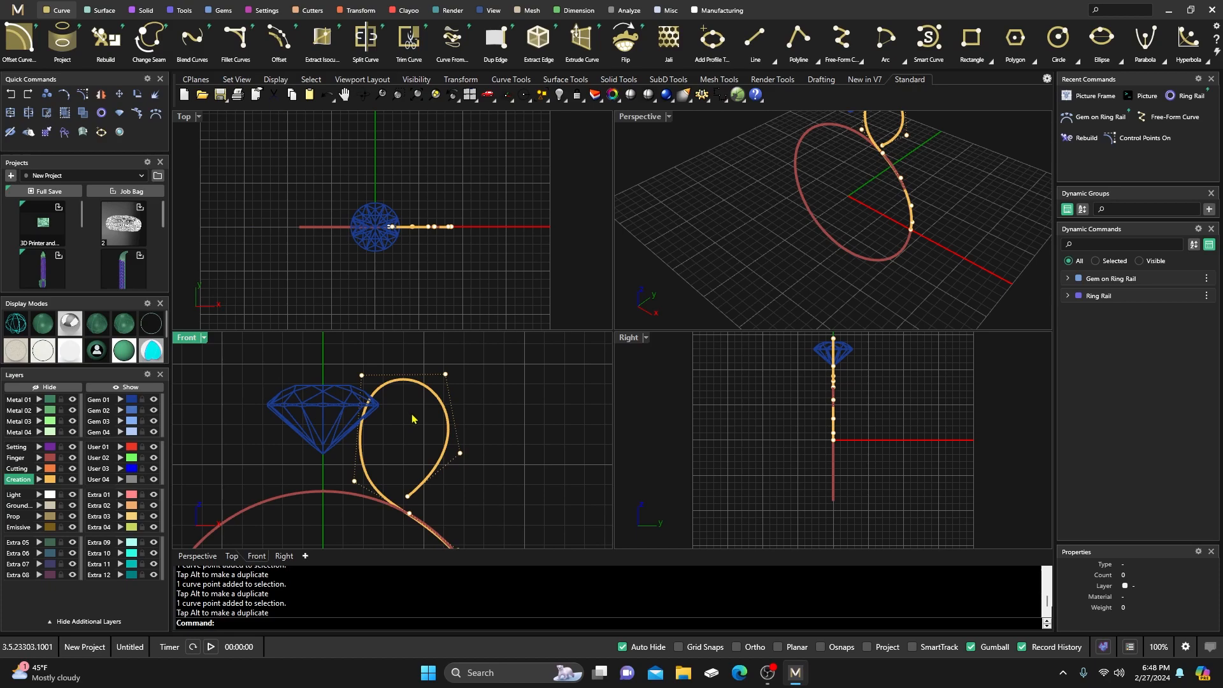
key("Escape")
With SubD editing on, build a Clayoo From Curve ribbon at distance 2.580 with 25 segments.
left_click(409, 10)
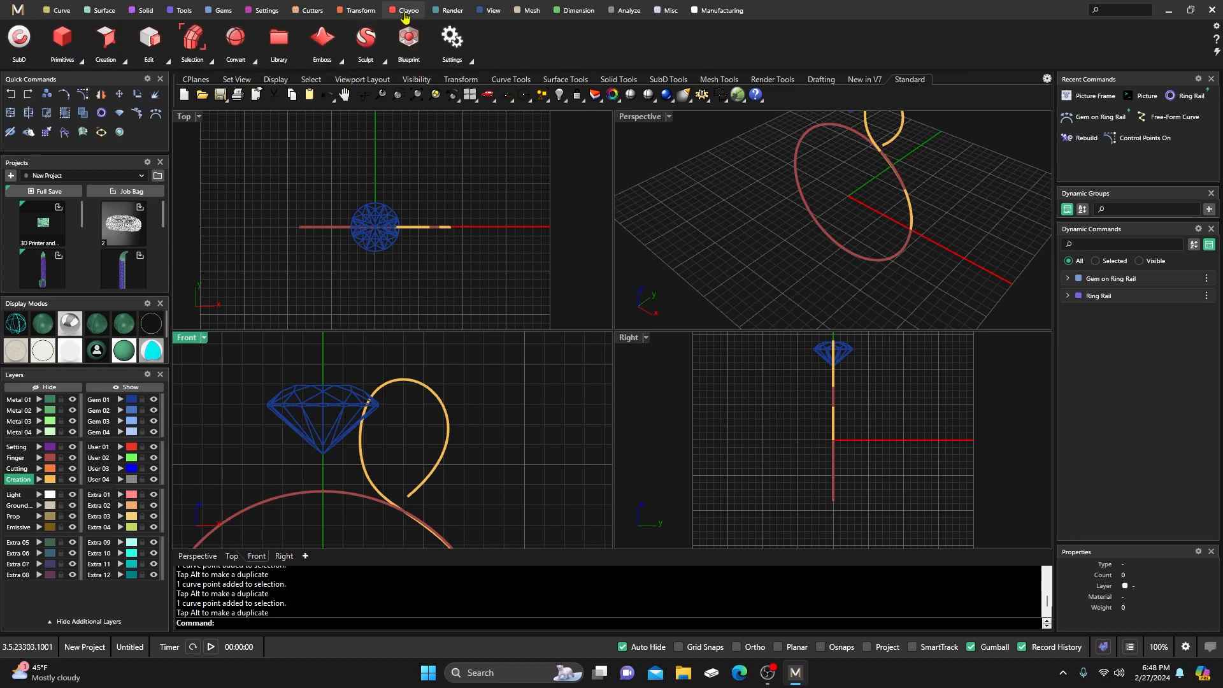
left_click(19, 39)
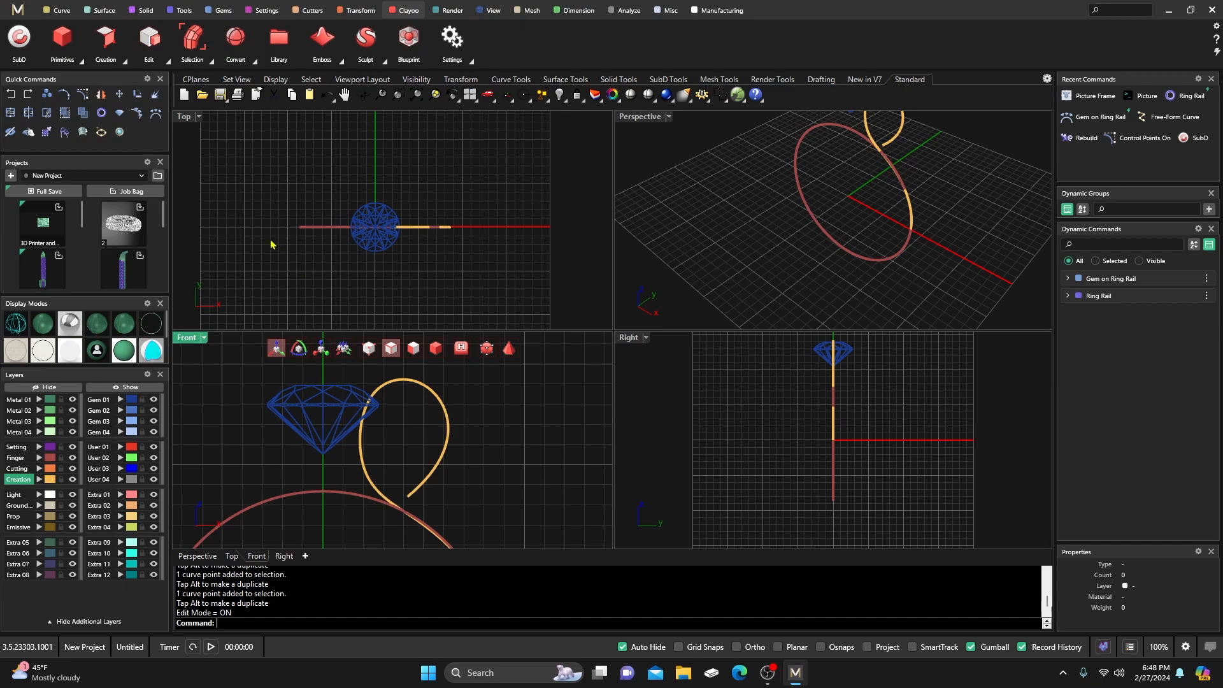
left_click(126, 61)
left_click(125, 96)
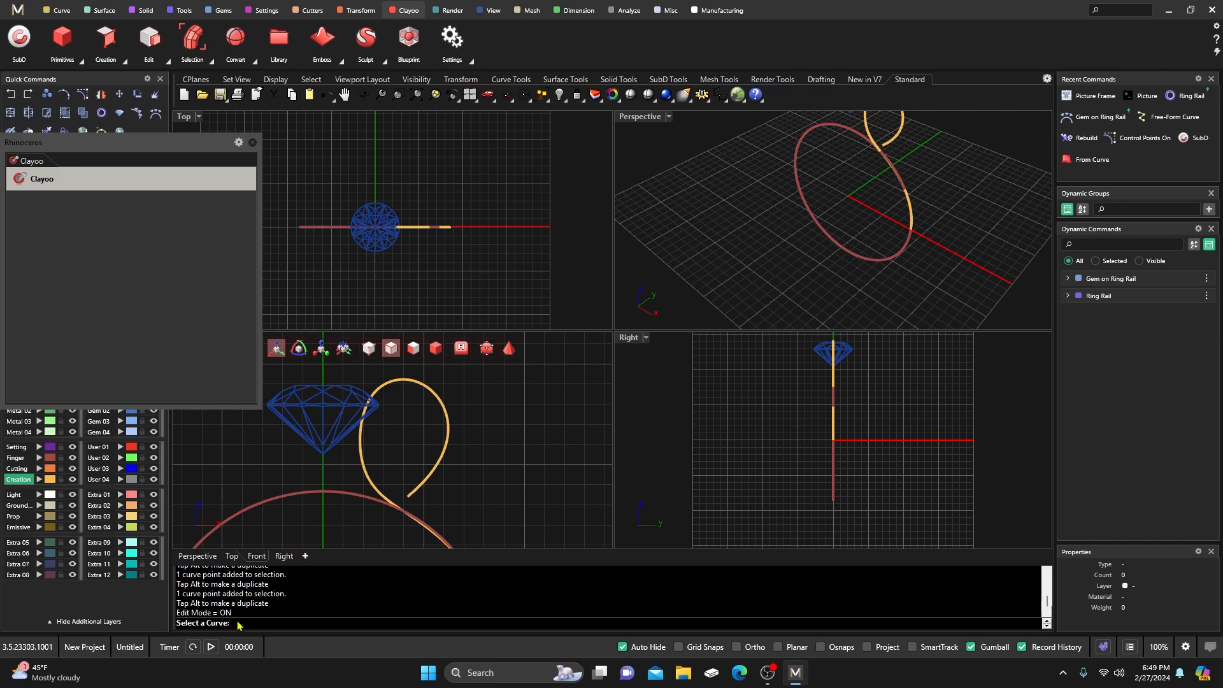
left_click(417, 386)
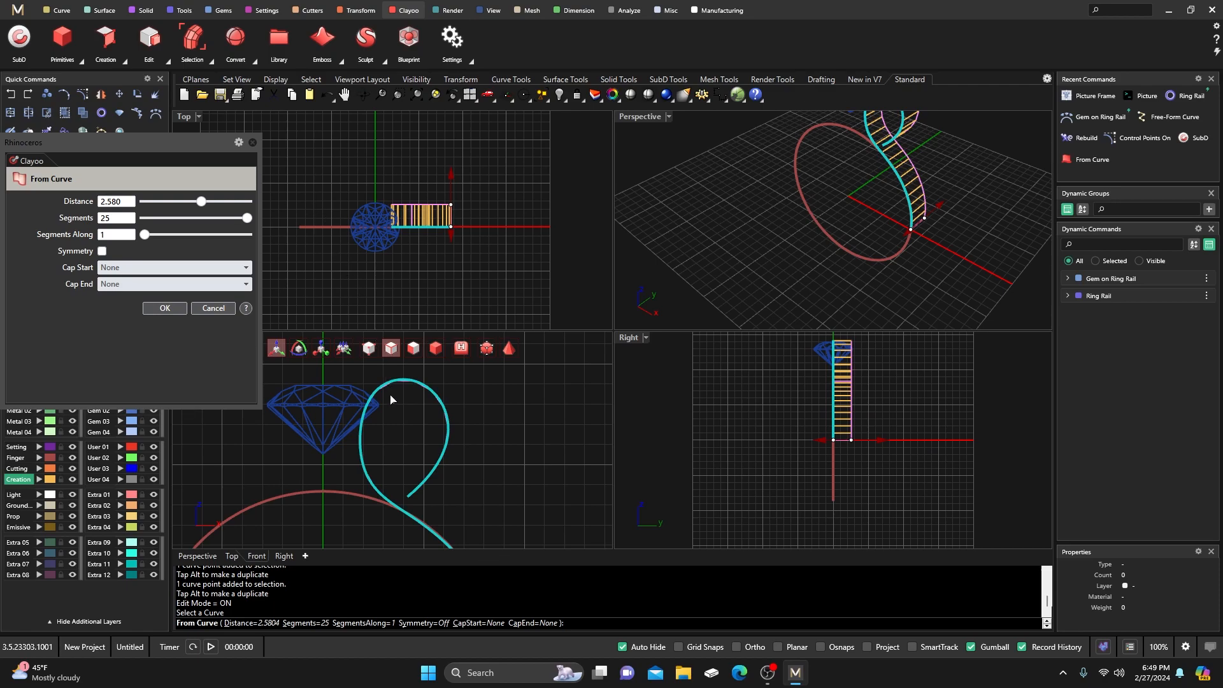
mouse_move(247, 218)
left_mouse_down()
mouse_move(153, 219)
mouse_move(225, 228)
left_mouse_up()
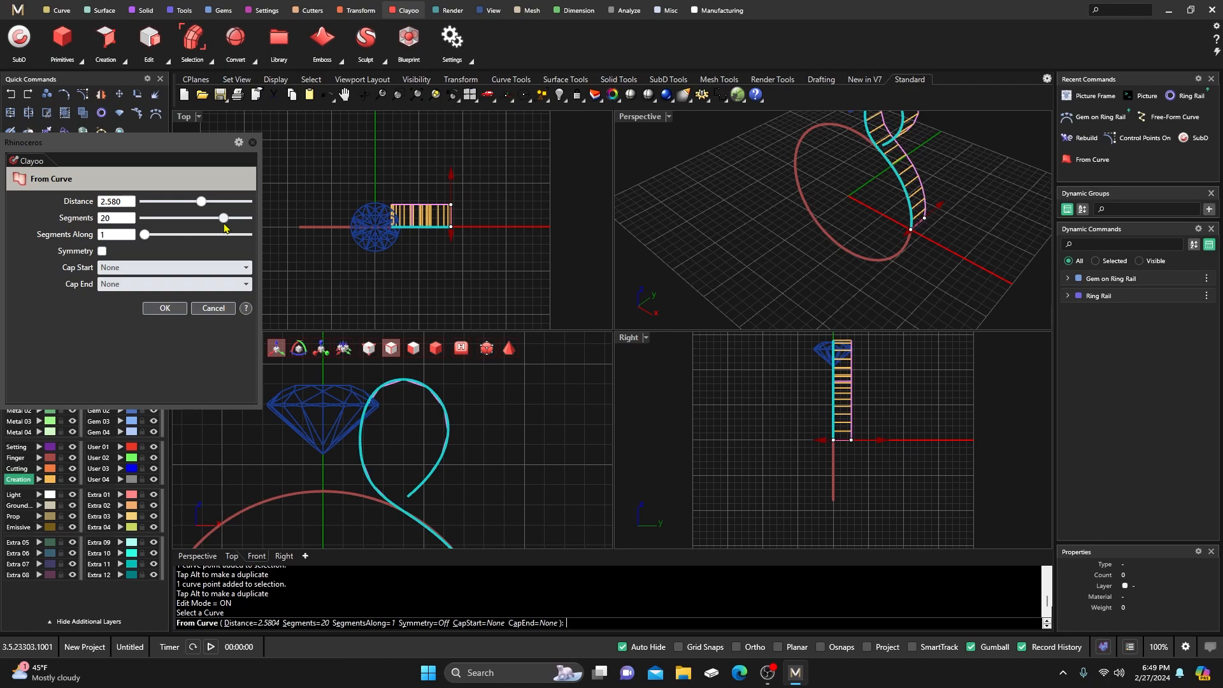
scroll(420, 406, "up", 3)
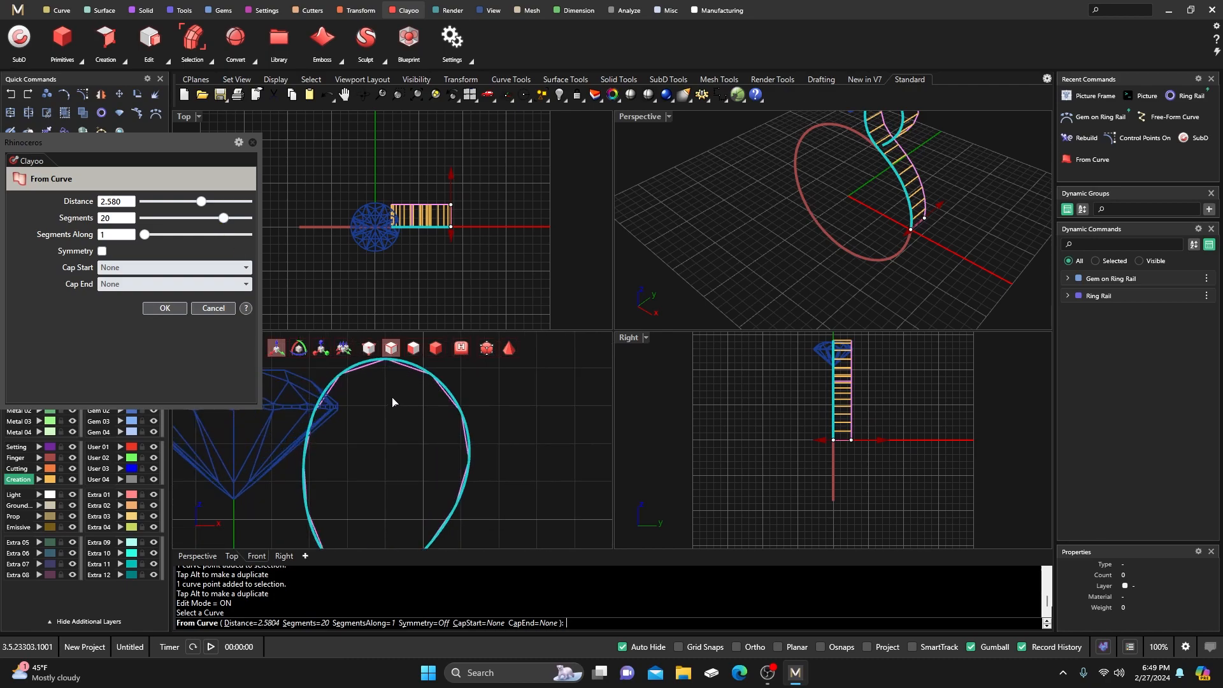
scroll(395, 408, "up", 2)
left_click(509, 348)
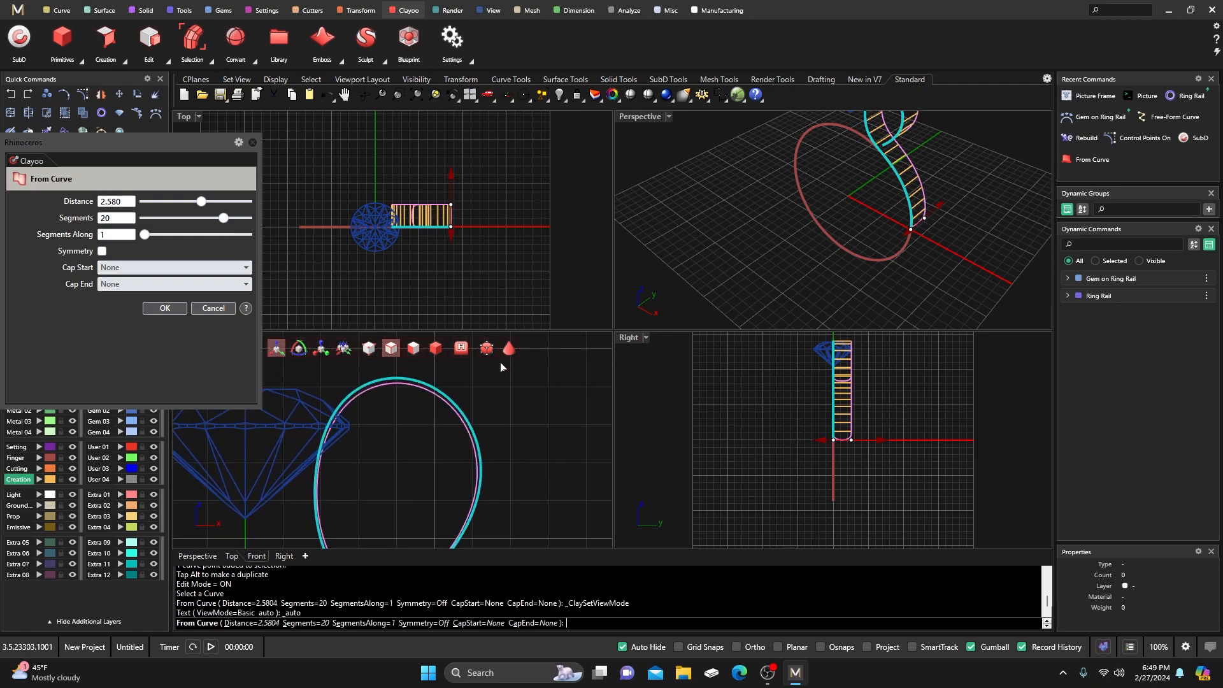
left_click_drag(223, 219, 249, 230)
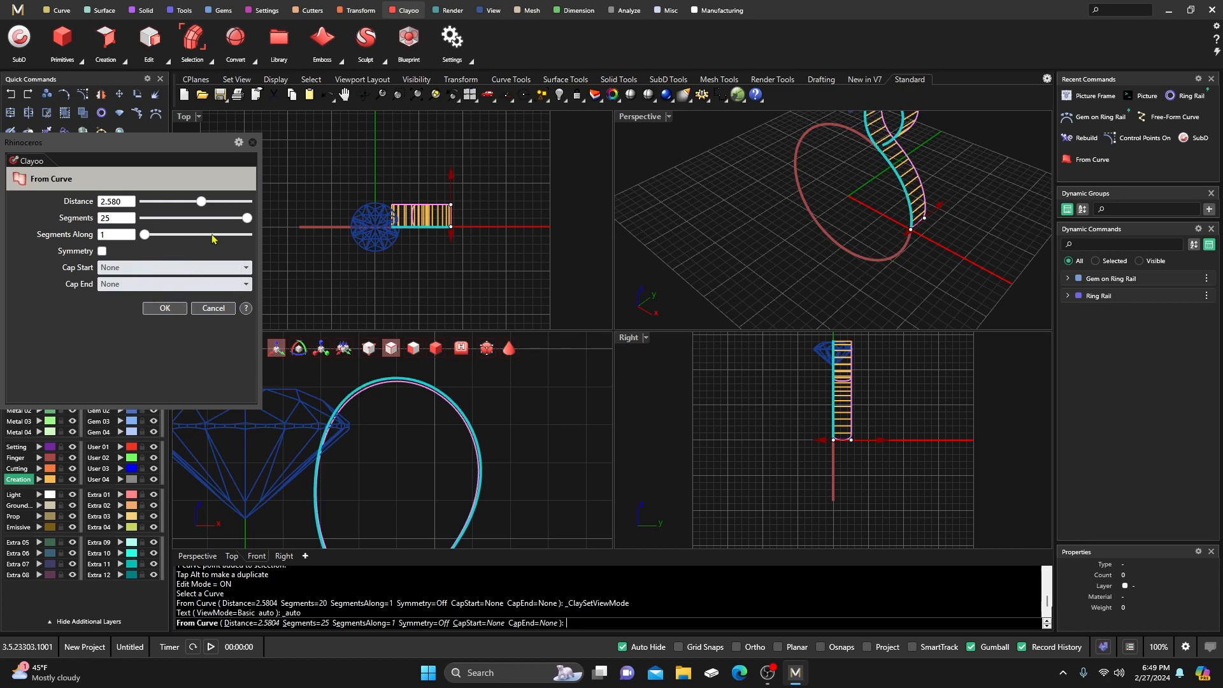
left_click(166, 309)
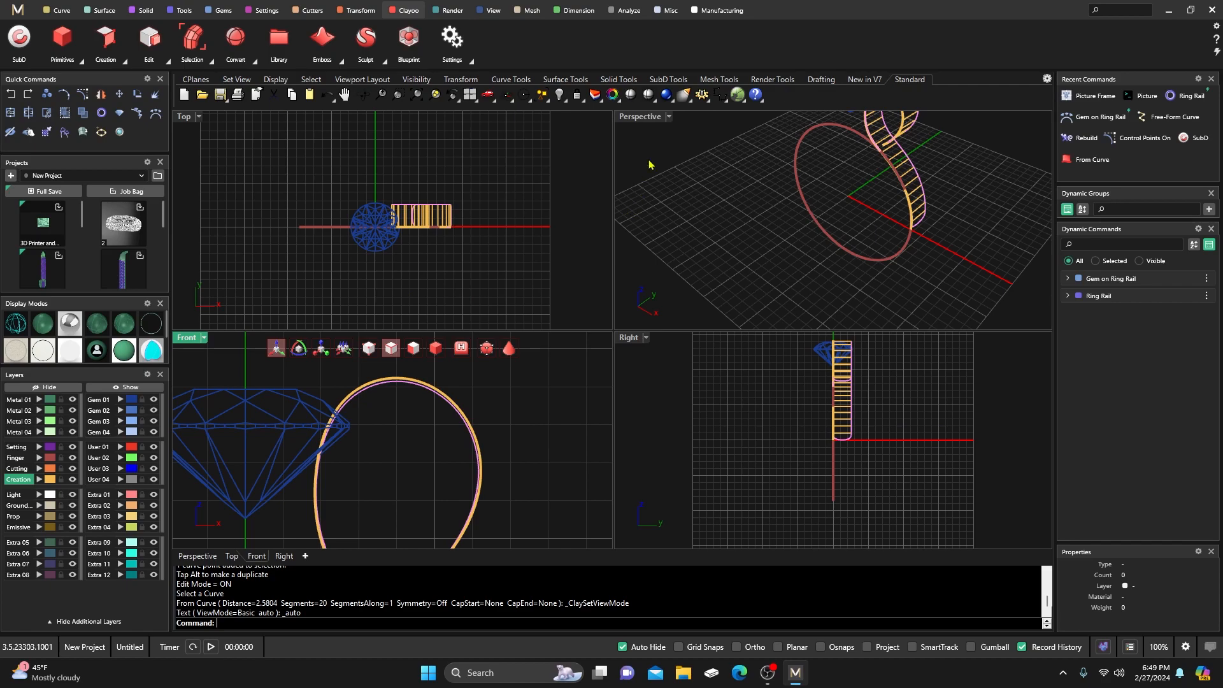
Shade the clay ribbon and move it to layer Metal 01.
left_click(509, 348)
right_click_drag(690, 241, 750, 227)
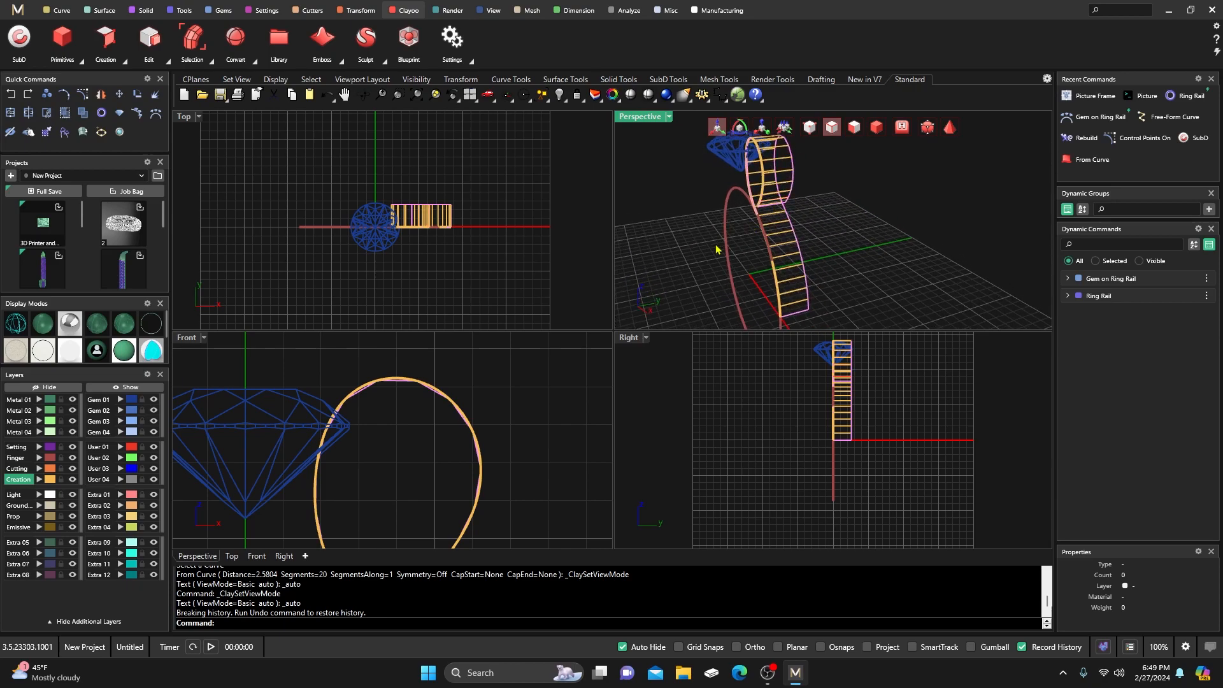
left_click(879, 132)
left_click(777, 233)
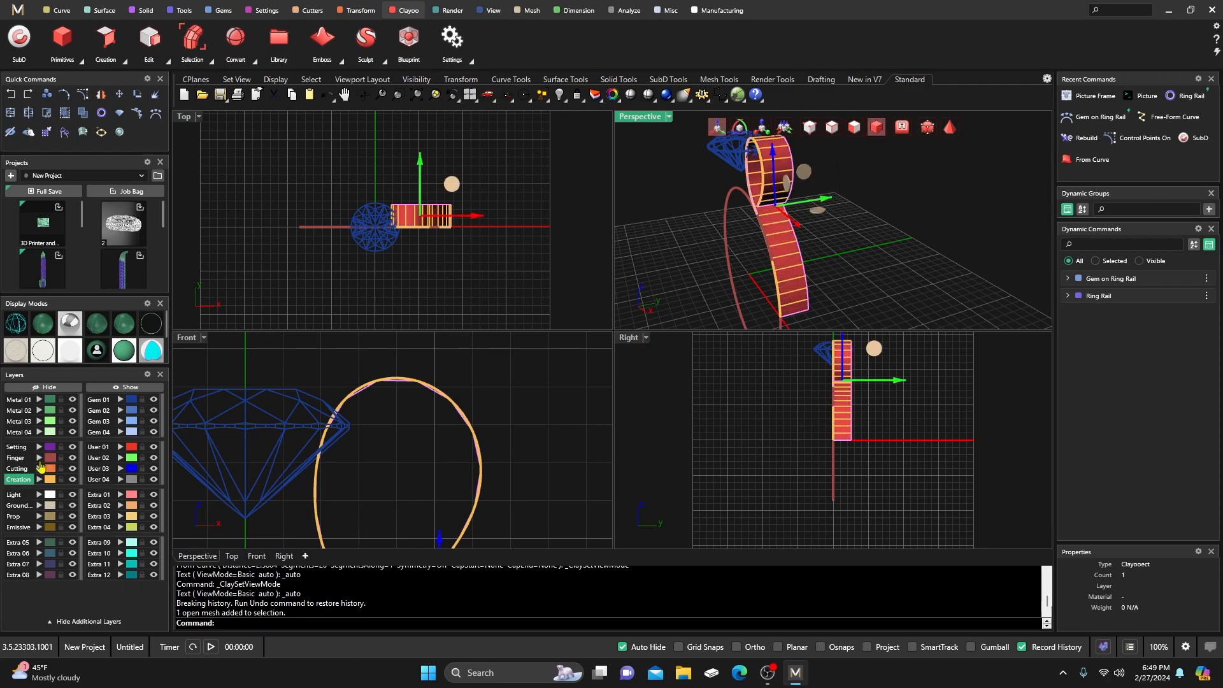
left_click(39, 400)
left_click(669, 223)
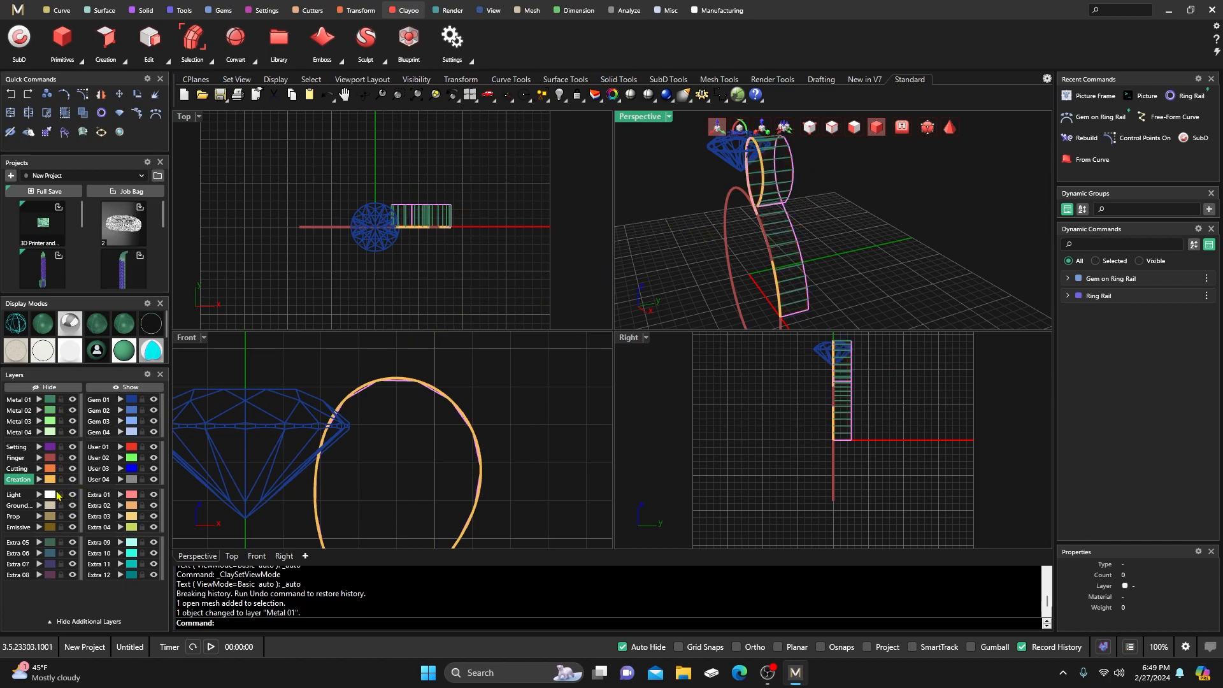
Move the ribbon's source curve to layer User 04.
left_click(49, 480)
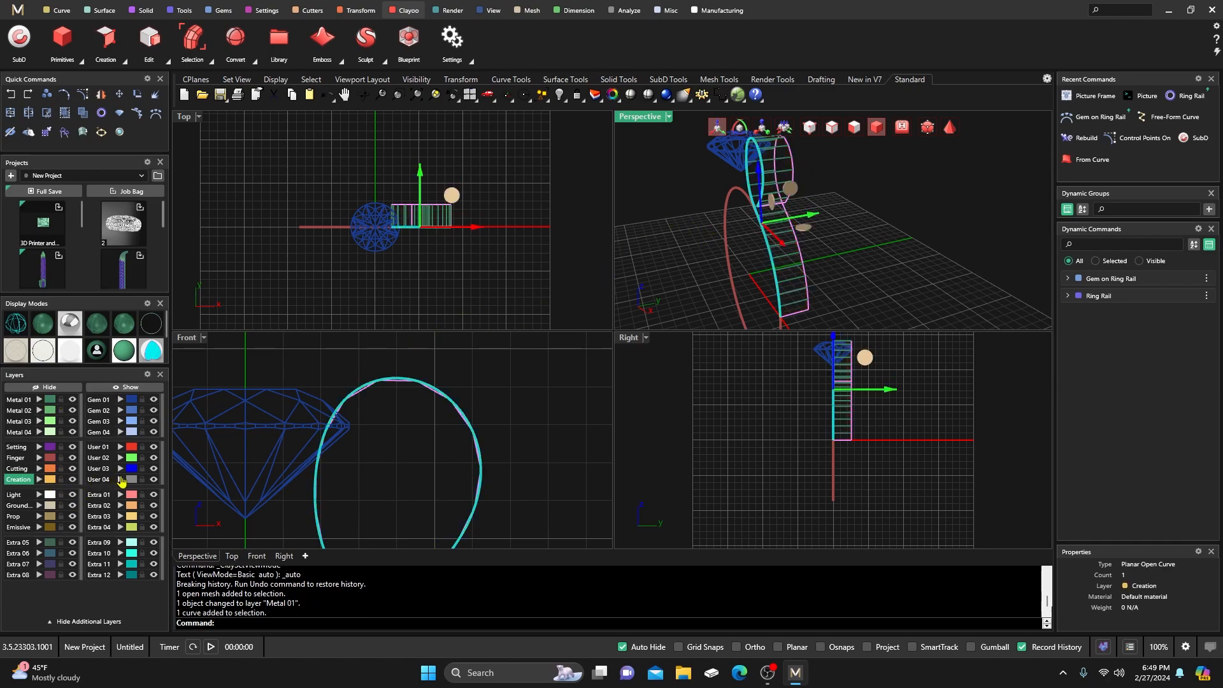
left_click(120, 479)
key("Escape")
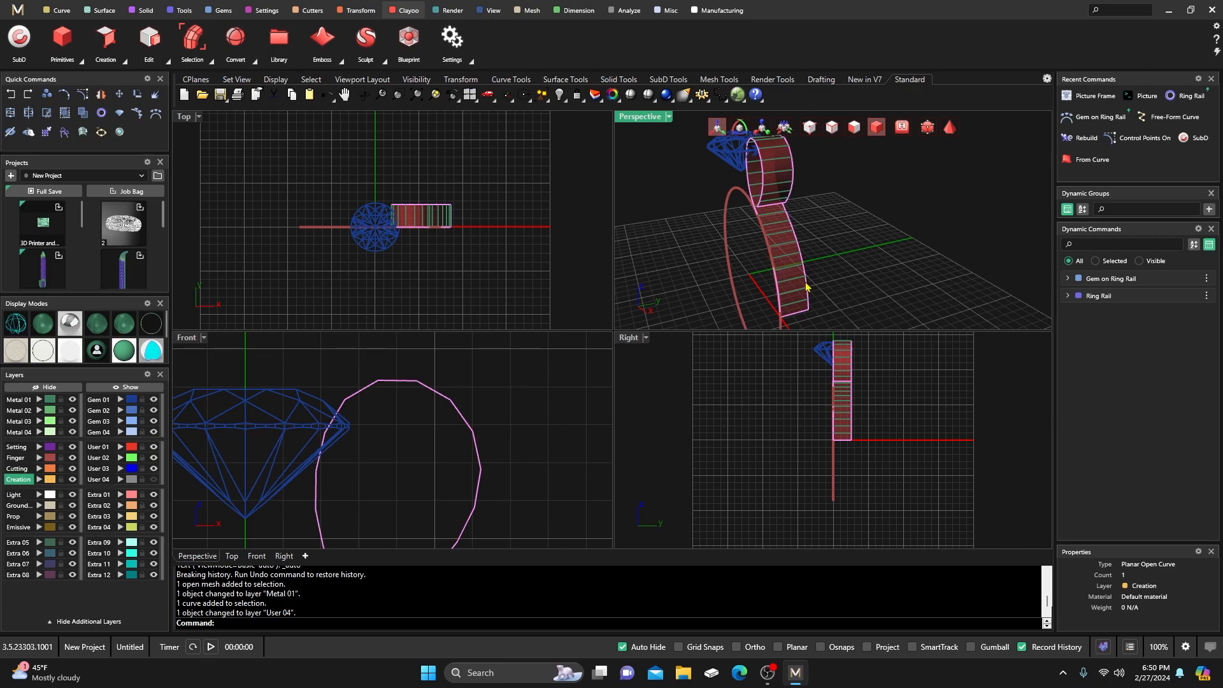
Turn on Clayoo vertex mode and drag the first selected rail vertices toward the gem.
right_click_drag(703, 251, 693, 258)
left_click(809, 128)
right_click_drag(808, 243, 808, 210)
scroll(805, 209, "up", 7)
scroll(829, 269, "down", 4)
mouse_move(828, 270)
right_mouse_down()
mouse_move(844, 273)
mouse_move(843, 259)
mouse_move(834, 268)
right_mouse_up()
scroll(800, 446, "up", 5)
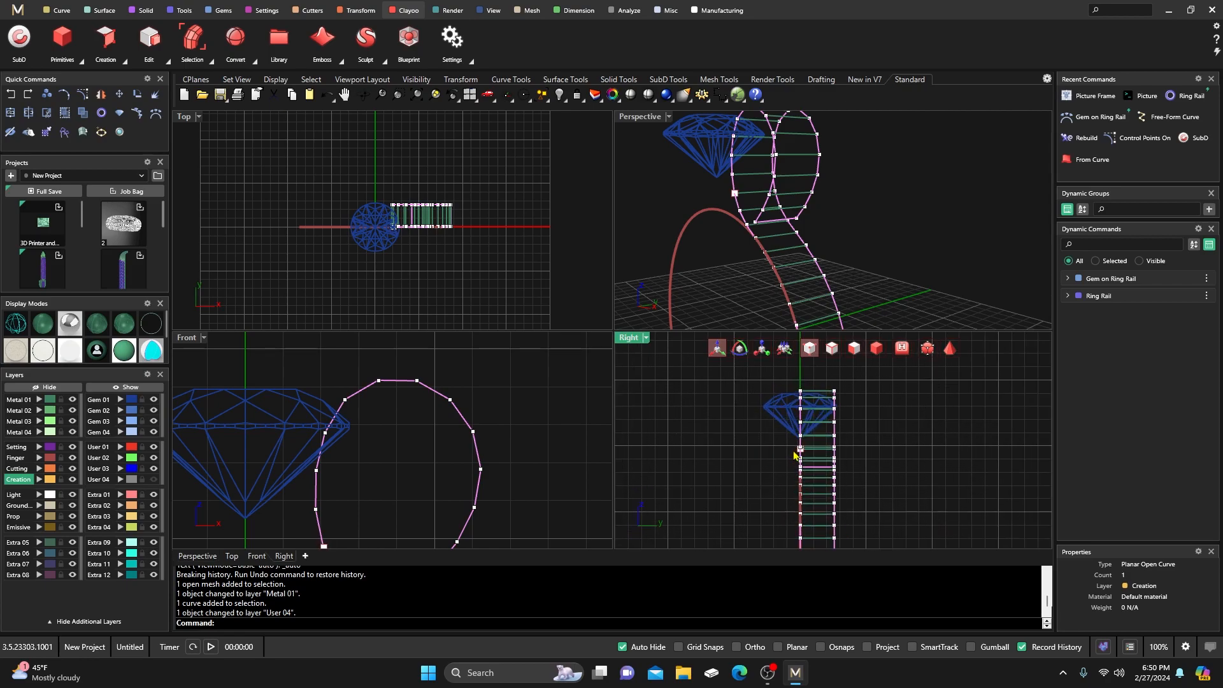
right_click_drag(730, 459, 700, 452)
scroll(706, 465, "up", 2)
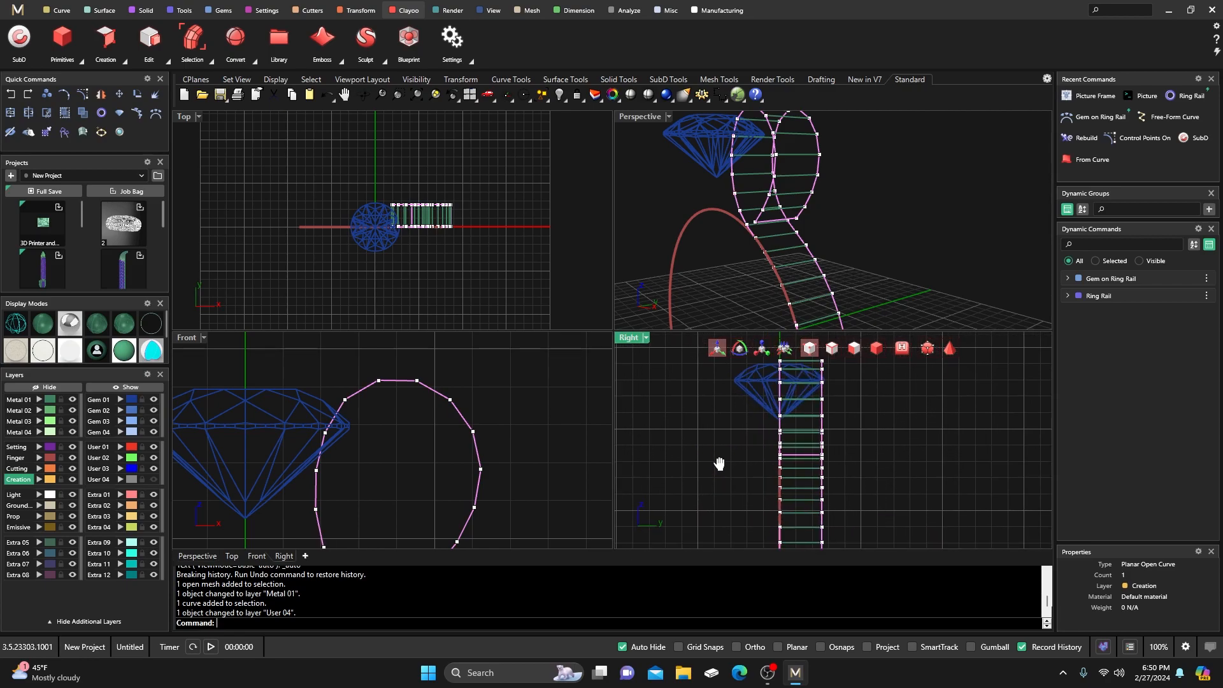
left_click(796, 220)
left_click(797, 220)
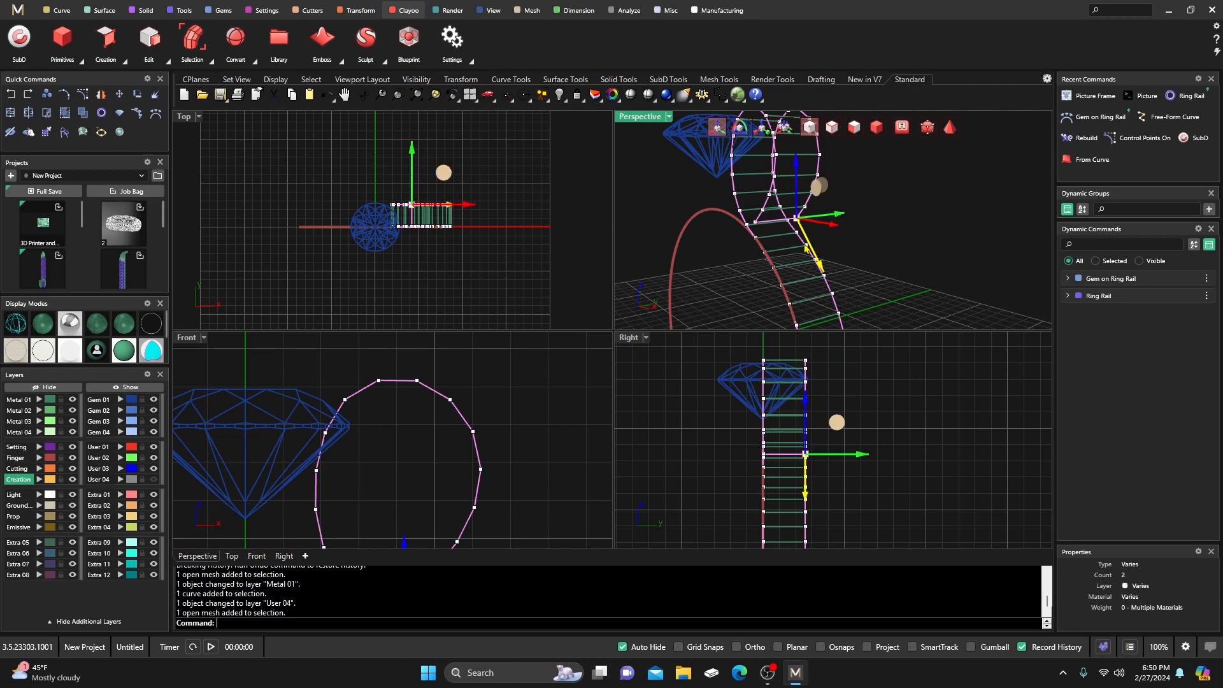
left_click(861, 456)
left_click_drag(862, 456, 821, 439)
Move the right-hand and upper-right rail vertices left toward the gem in the Right view.
scroll(828, 459, "up", 5)
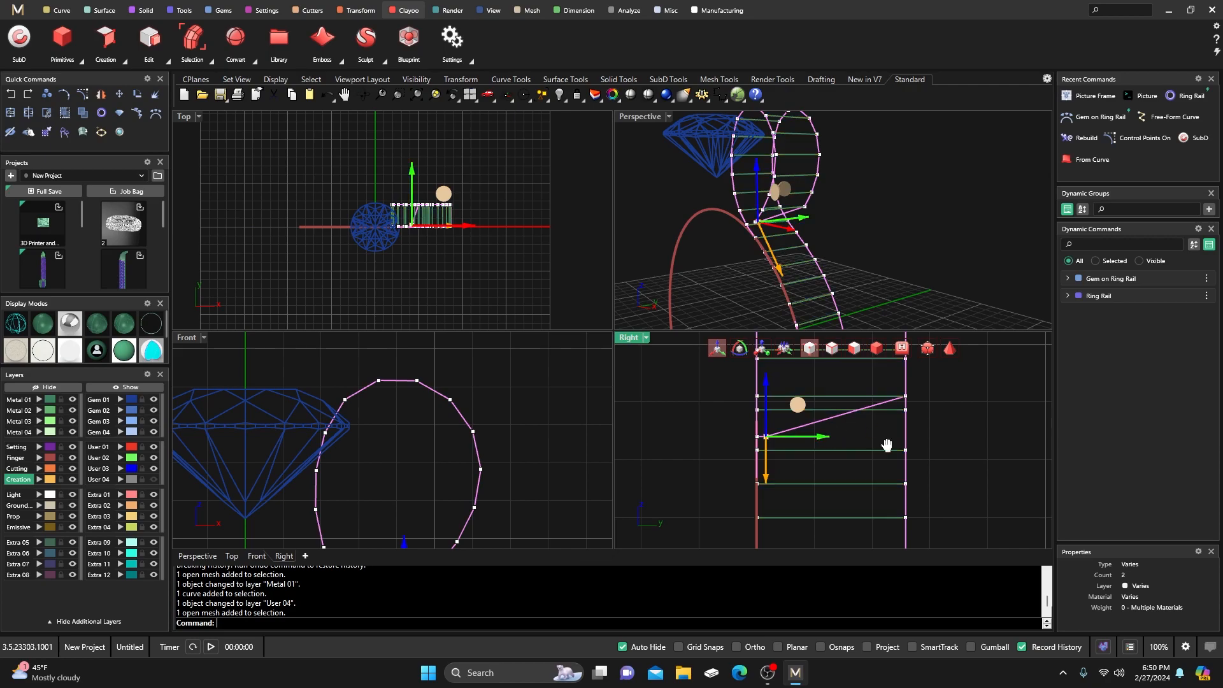
right_click_drag(885, 432, 877, 446)
left_click(897, 411)
left_click_drag(944, 413, 829, 422)
right_click_drag(828, 421, 810, 449)
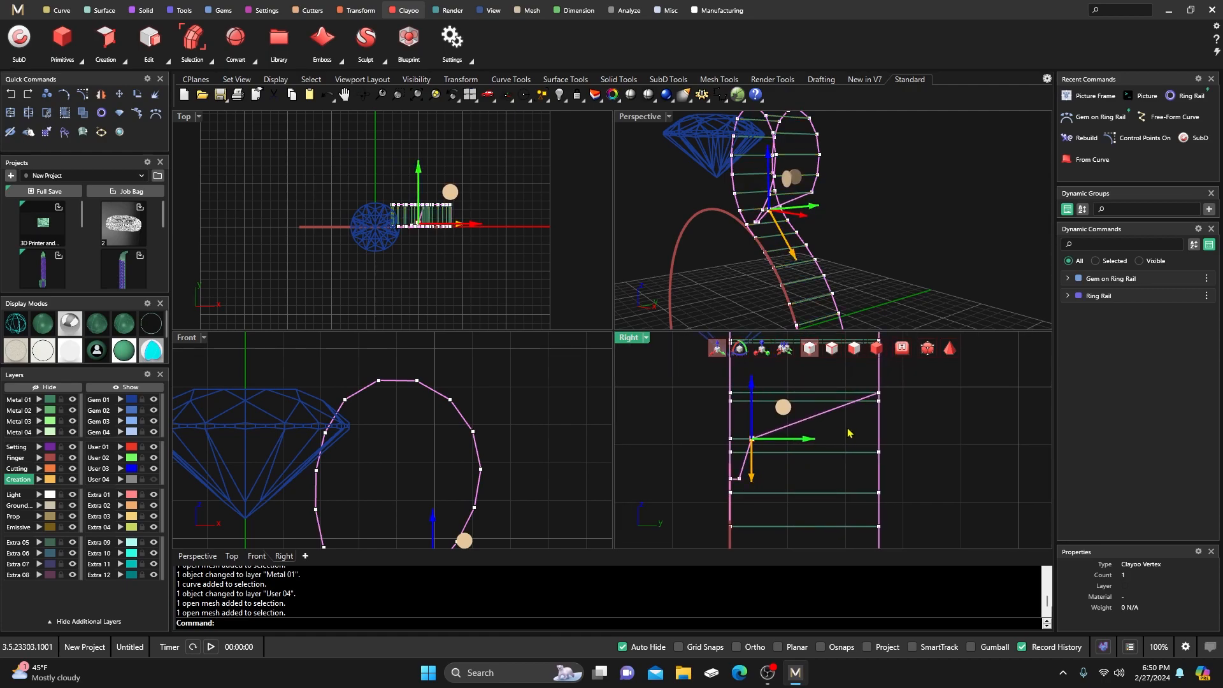
left_click(880, 392)
left_click_drag(931, 397, 820, 413)
Pull the rail corner vertex further left toward the gem, then select the top-right corner vertex.
right_click_drag(844, 470, 839, 486)
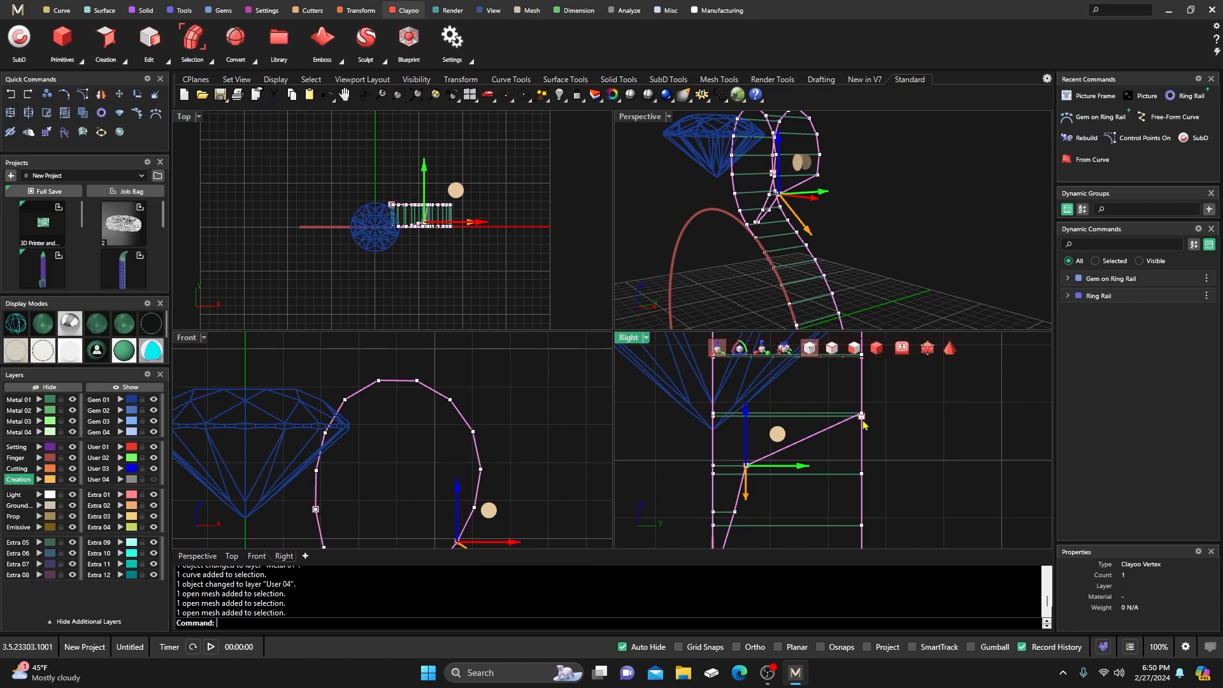
scroll(863, 419, "up", 3)
left_click(863, 408)
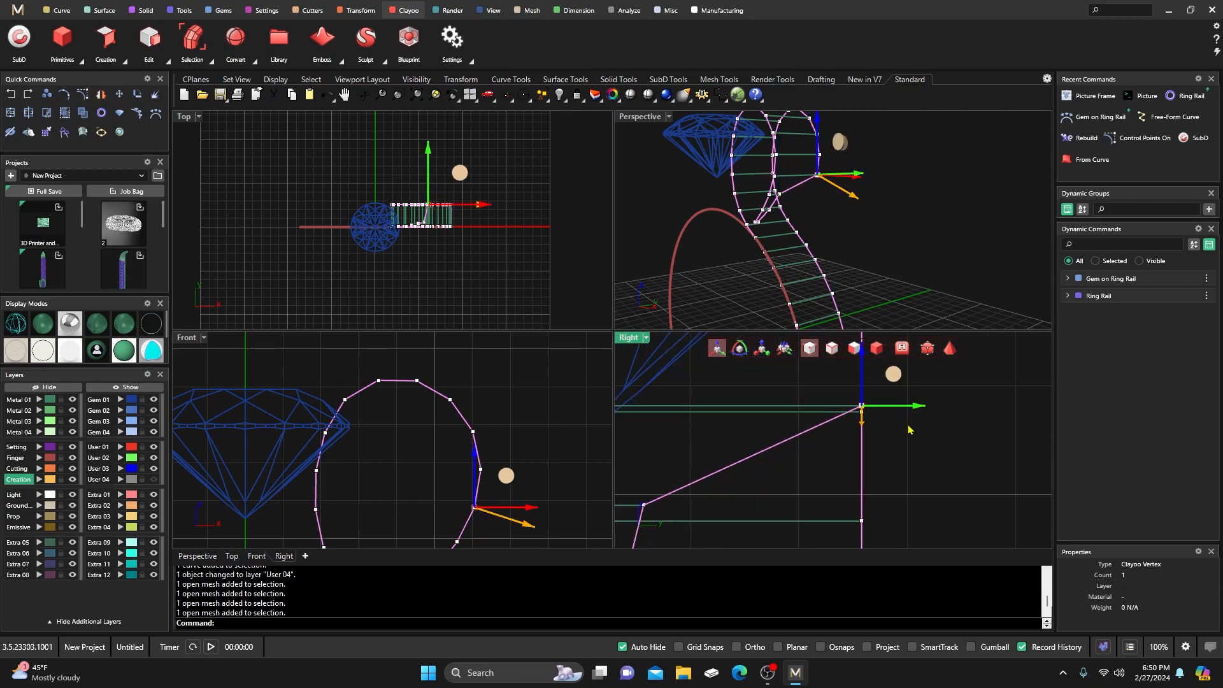
scroll(943, 449, "down", 3)
left_click_drag(946, 432, 835, 446)
right_click_drag(897, 384, 880, 442)
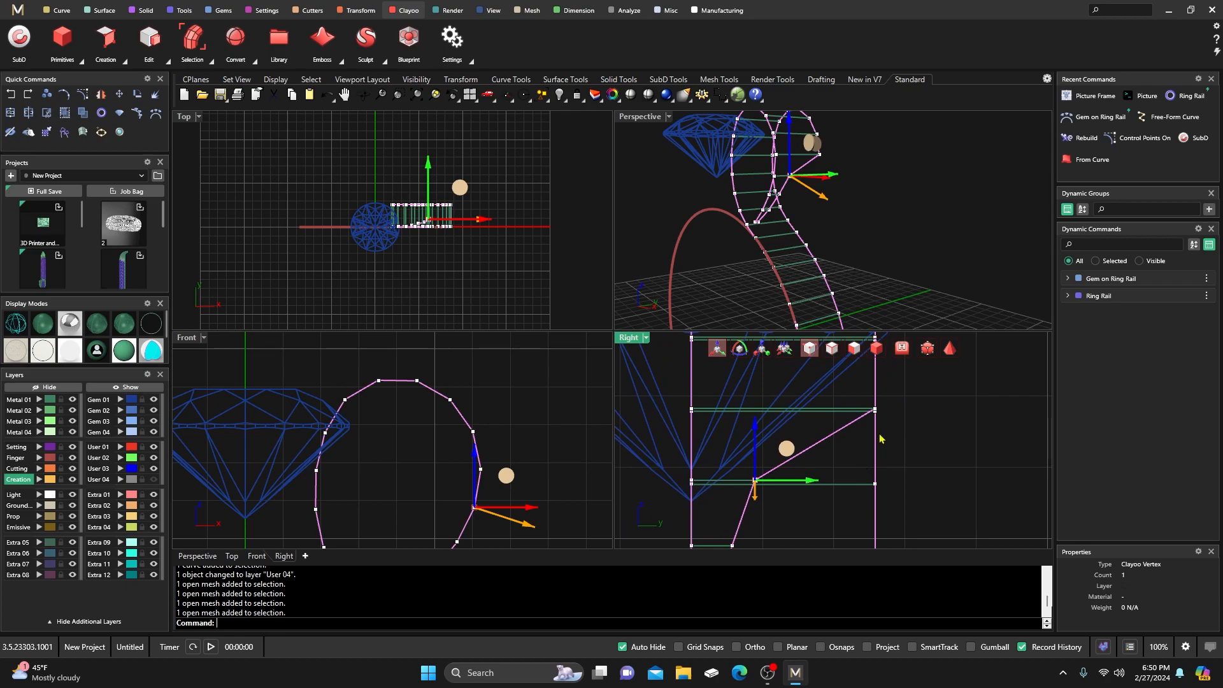
scroll(883, 425, "up", 3)
left_click(871, 400)
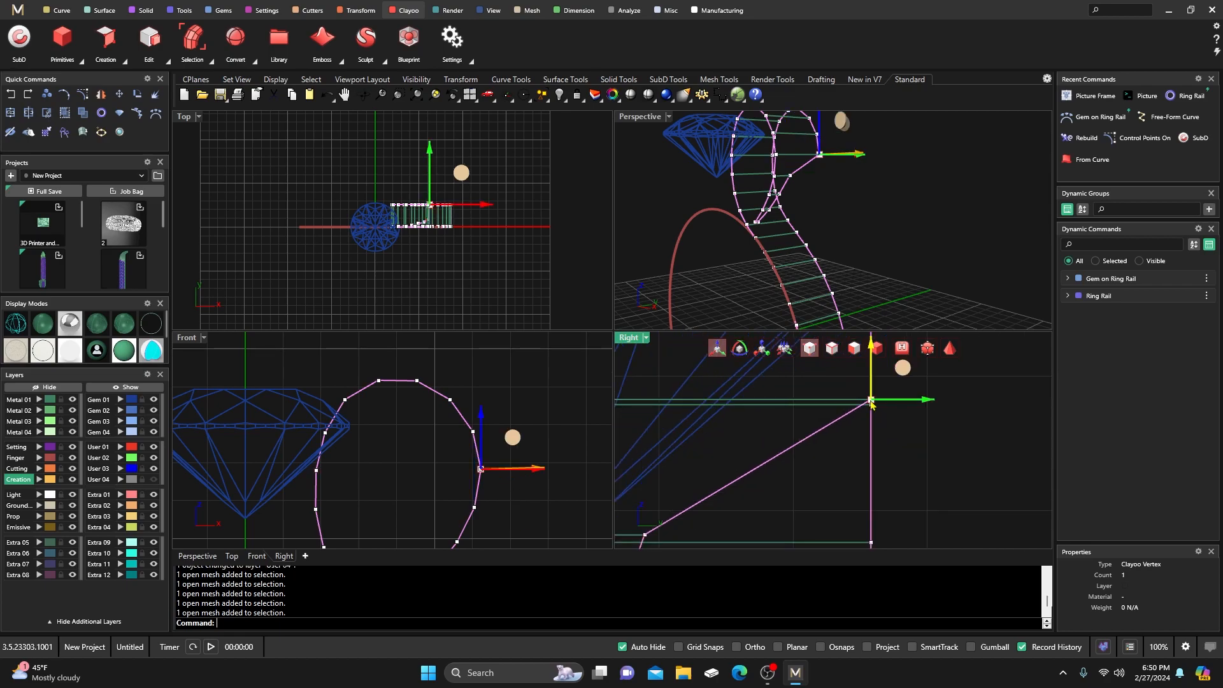
left_click_drag(930, 403, 750, 441)
scroll(751, 441, "down", 8)
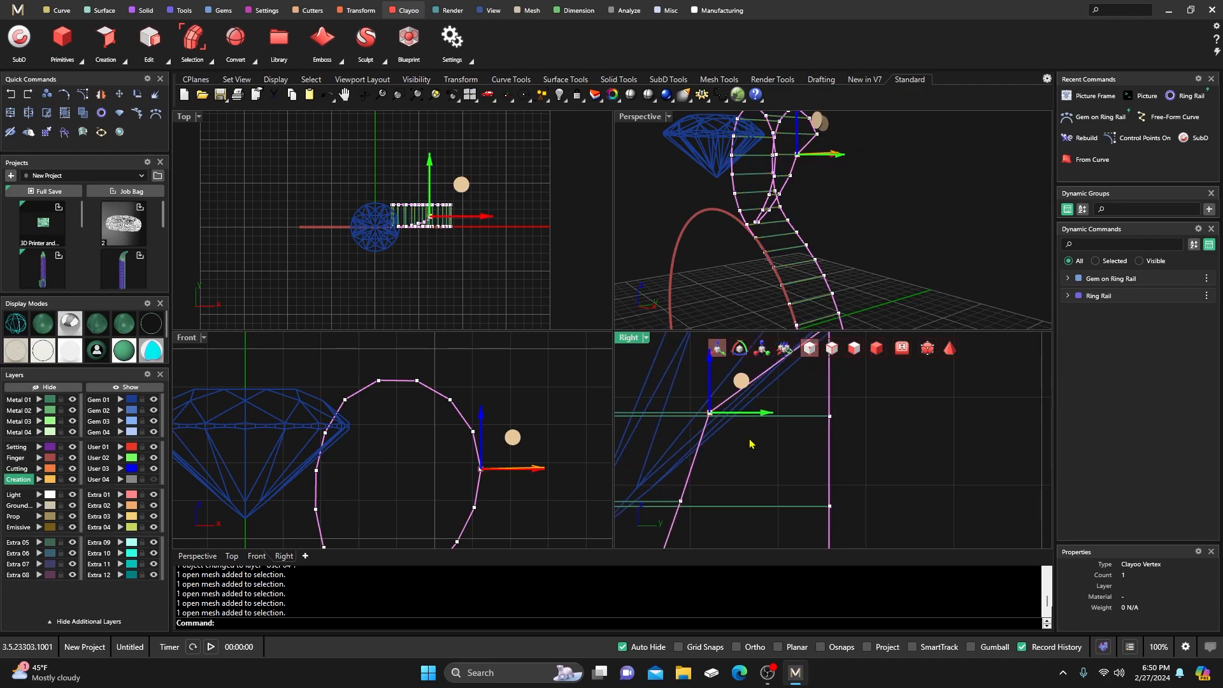
scroll(787, 385, "up", 5)
left_click(783, 382)
Shift the strip's rail vertex and upper-right vertex left in the Right view.
left_click(785, 387)
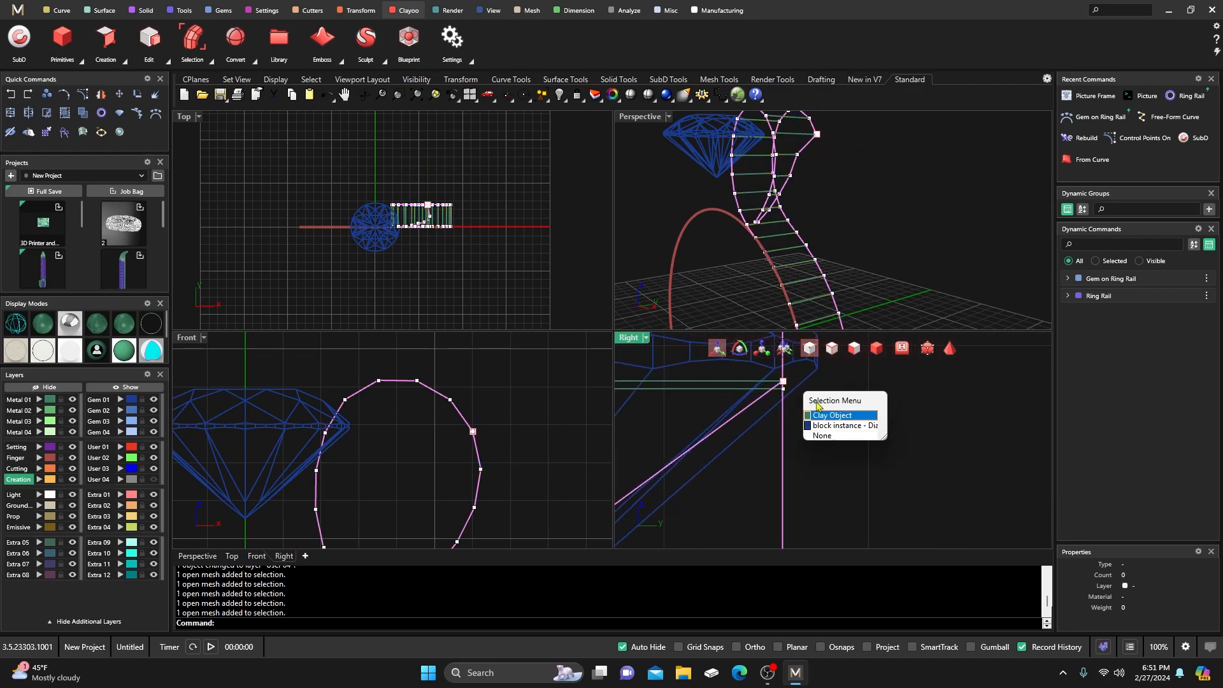
left_click(828, 415)
scroll(873, 454, "down", 3)
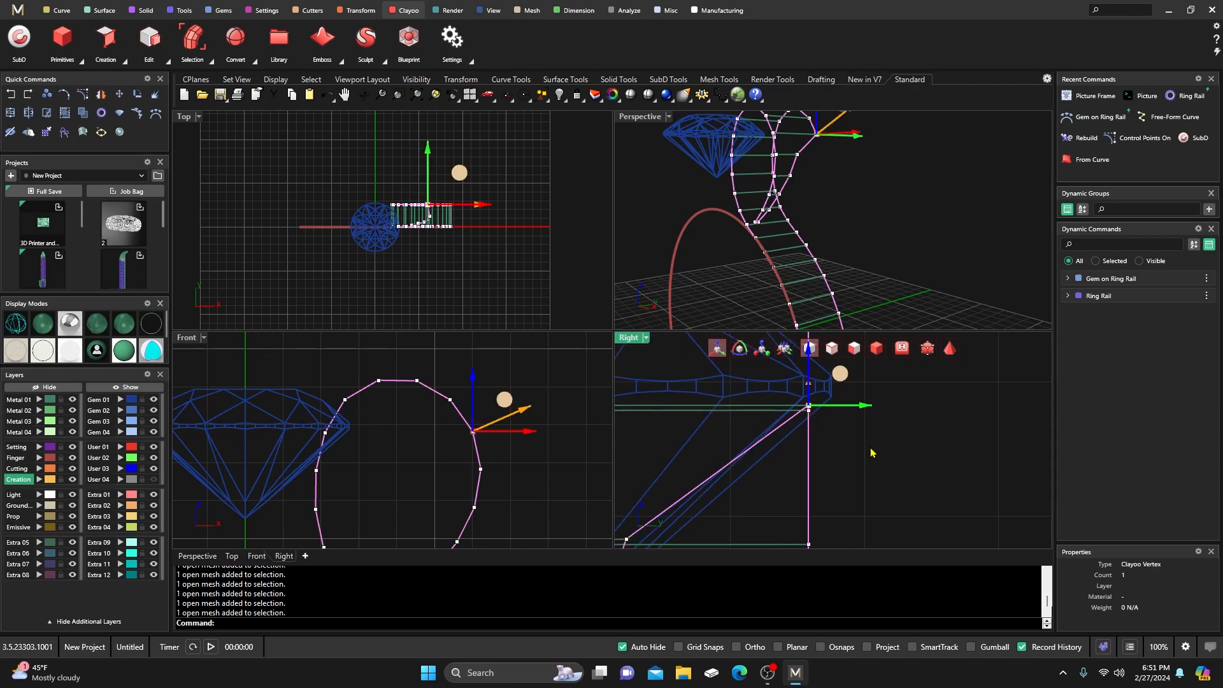
left_click_drag(894, 431, 821, 431)
right_click_drag(877, 410, 874, 462)
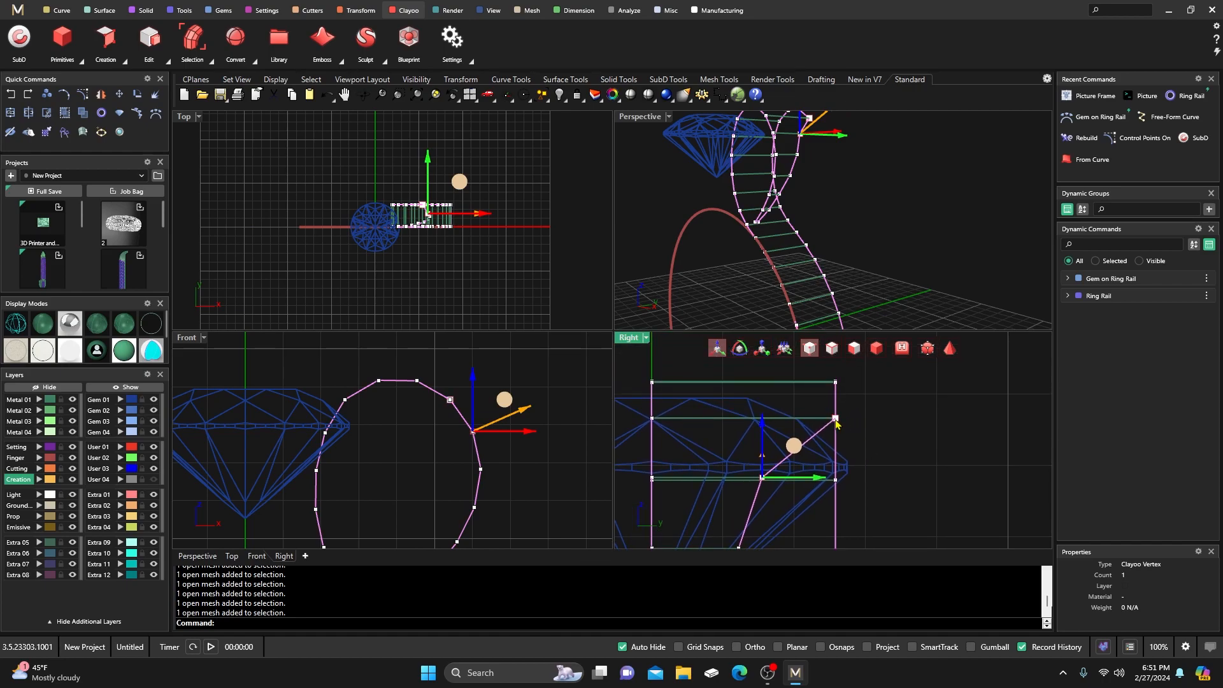
left_click(837, 419)
left_click_drag(894, 427, 856, 427)
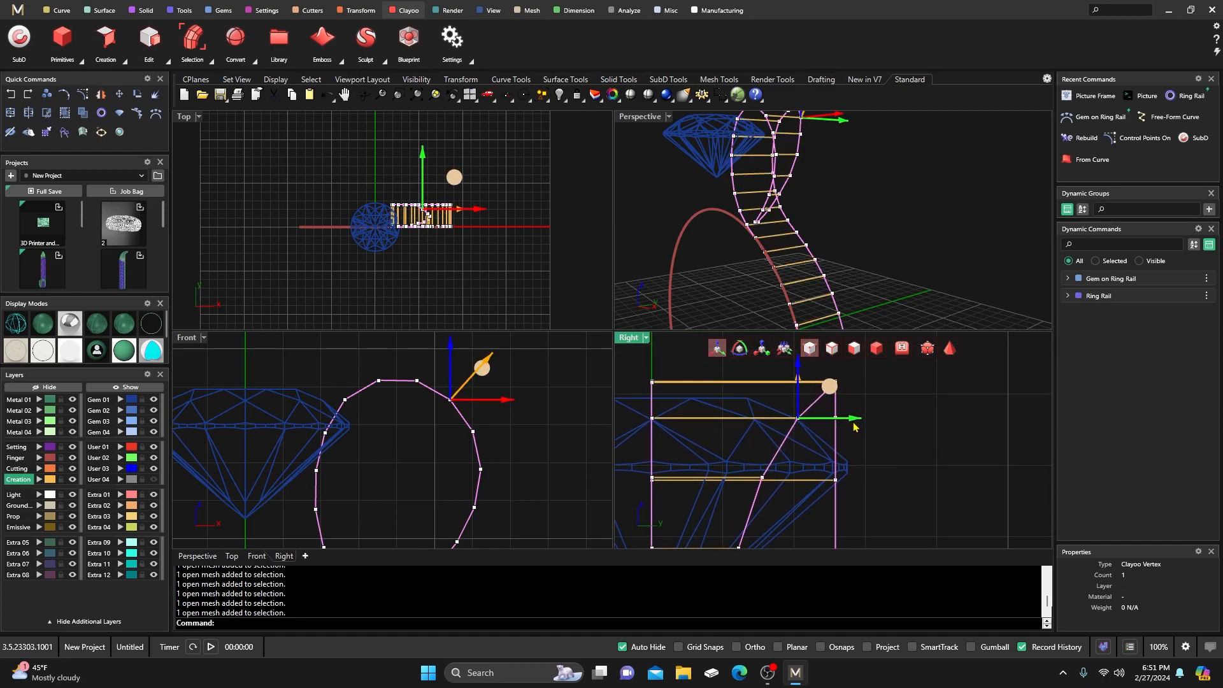
left_click(860, 426)
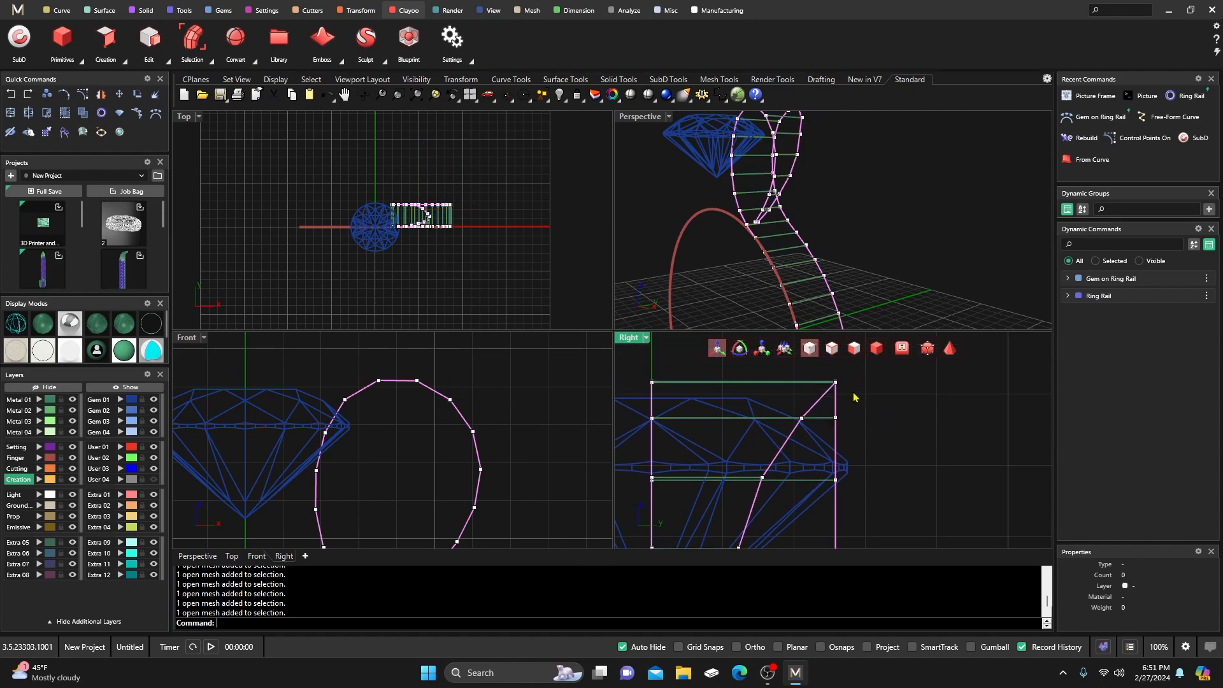
Nudge the top-right vertex left so the strip's top end sits level beside the gem.
left_click(836, 383)
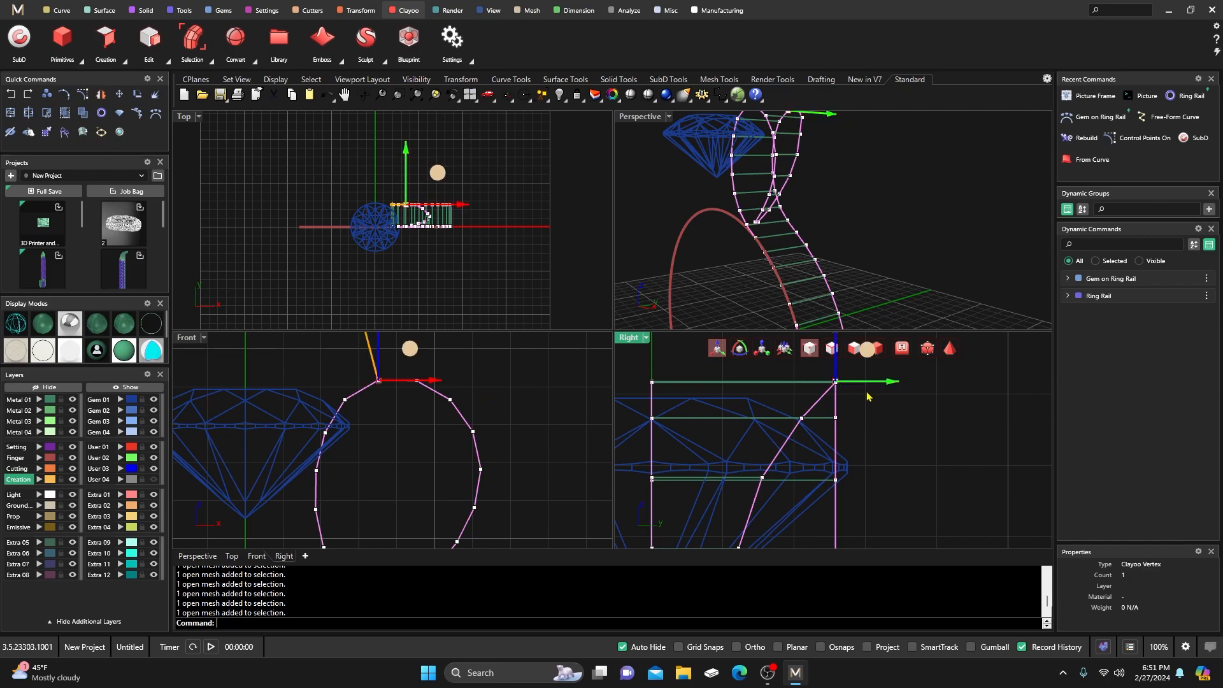
left_click_drag(891, 385, 883, 384)
scroll(423, 213, "up", 5)
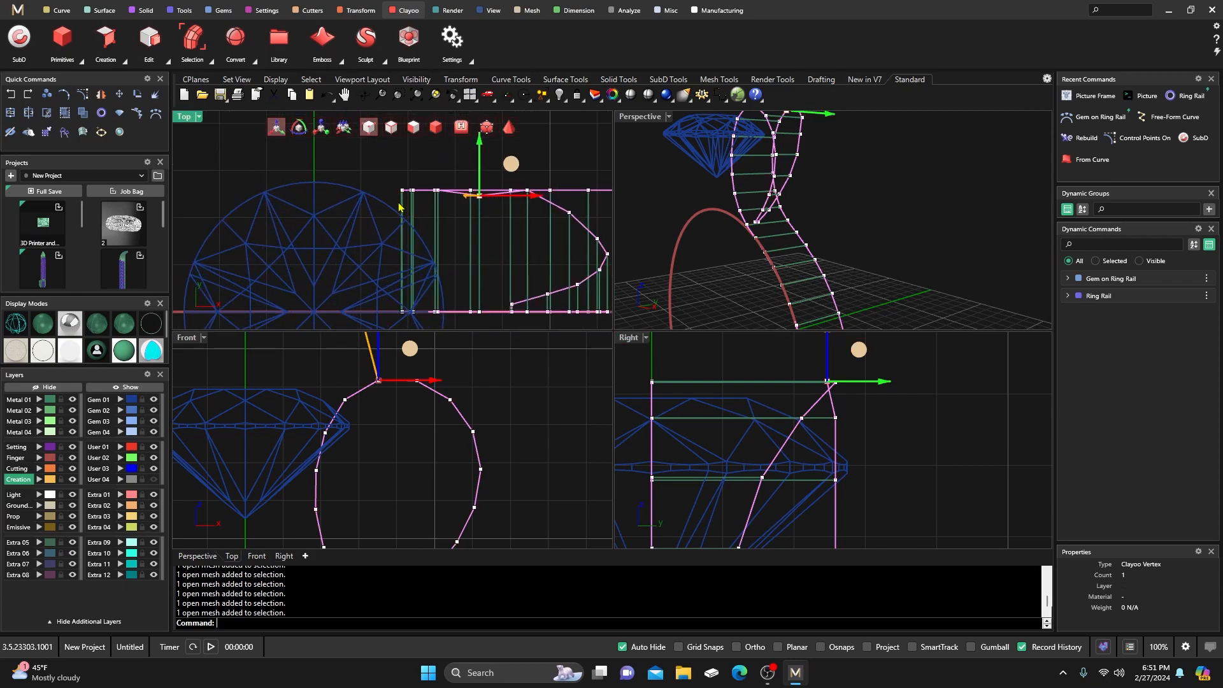
left_click(838, 392)
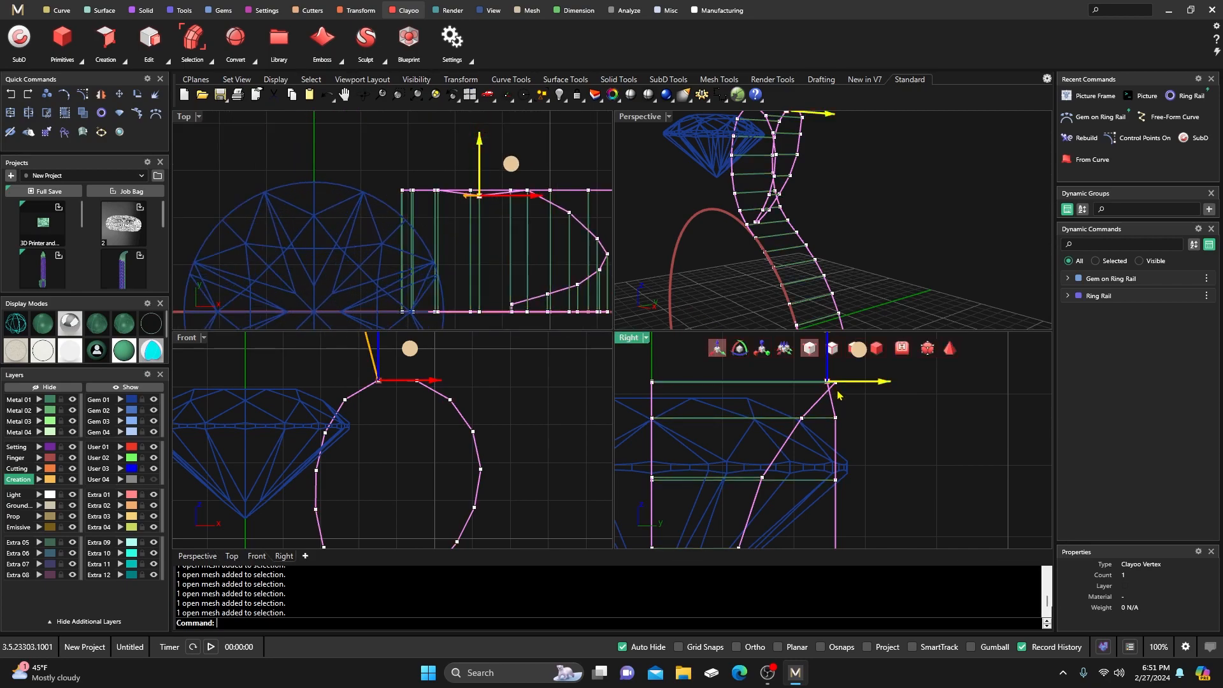
left_click(874, 404)
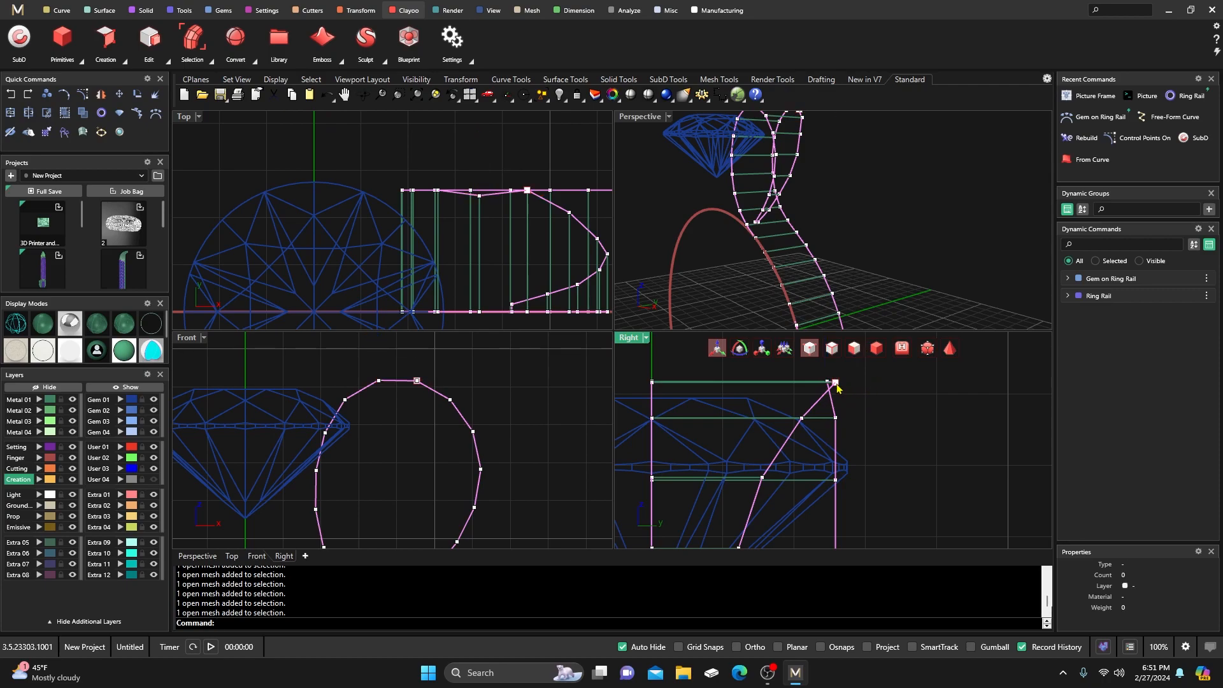
left_click(836, 382)
left_click_drag(890, 386, 877, 385)
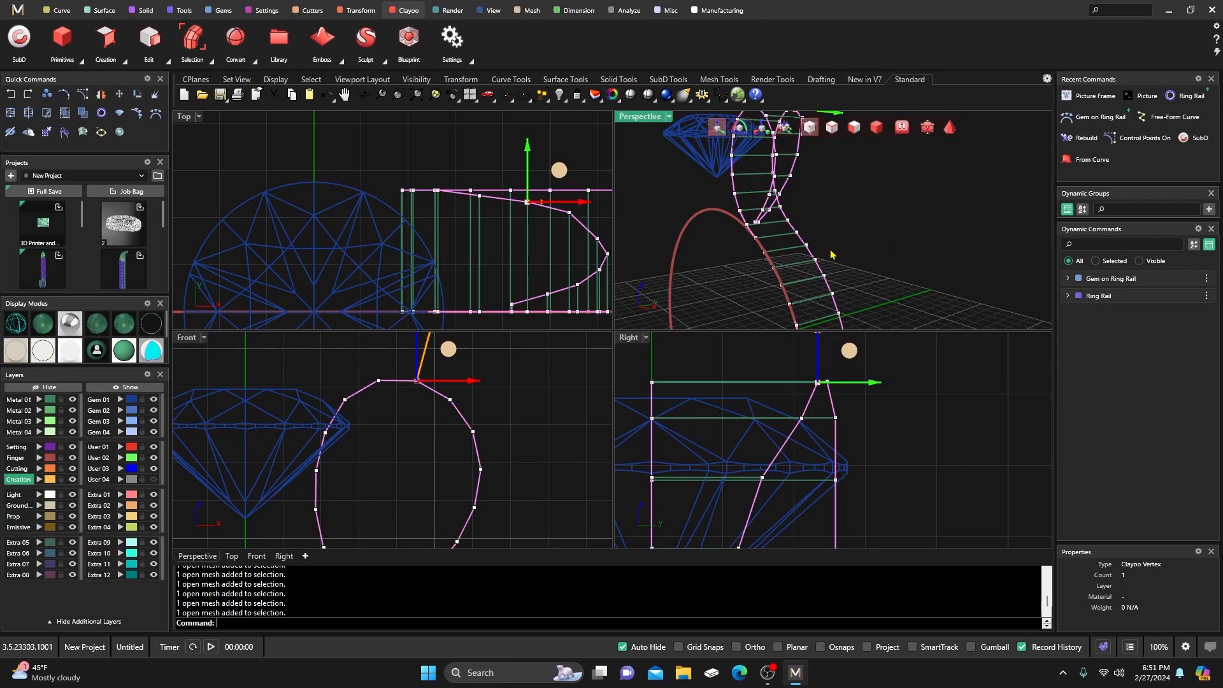
Maximize the Perspective view and orbit to a slightly raised near-front view of the strip.
double_click(645, 116)
right_click_drag(669, 320, 627, 351)
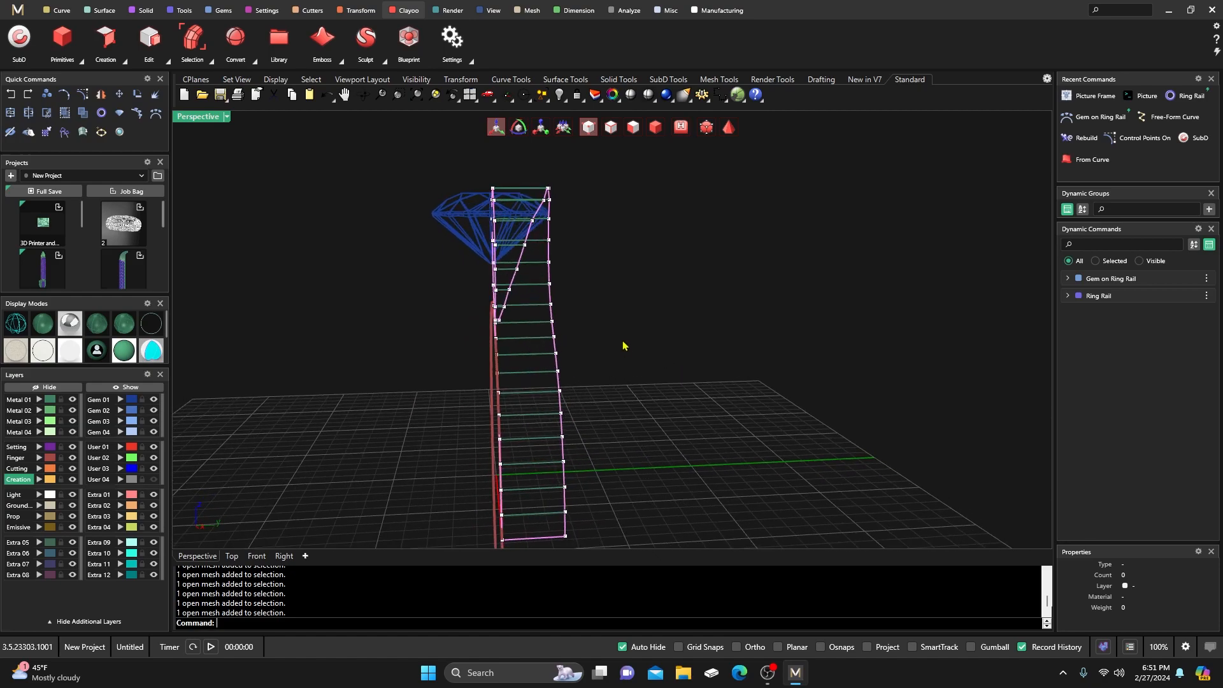
scroll(536, 233, "up", 3)
right_click_drag(553, 209, 557, 219)
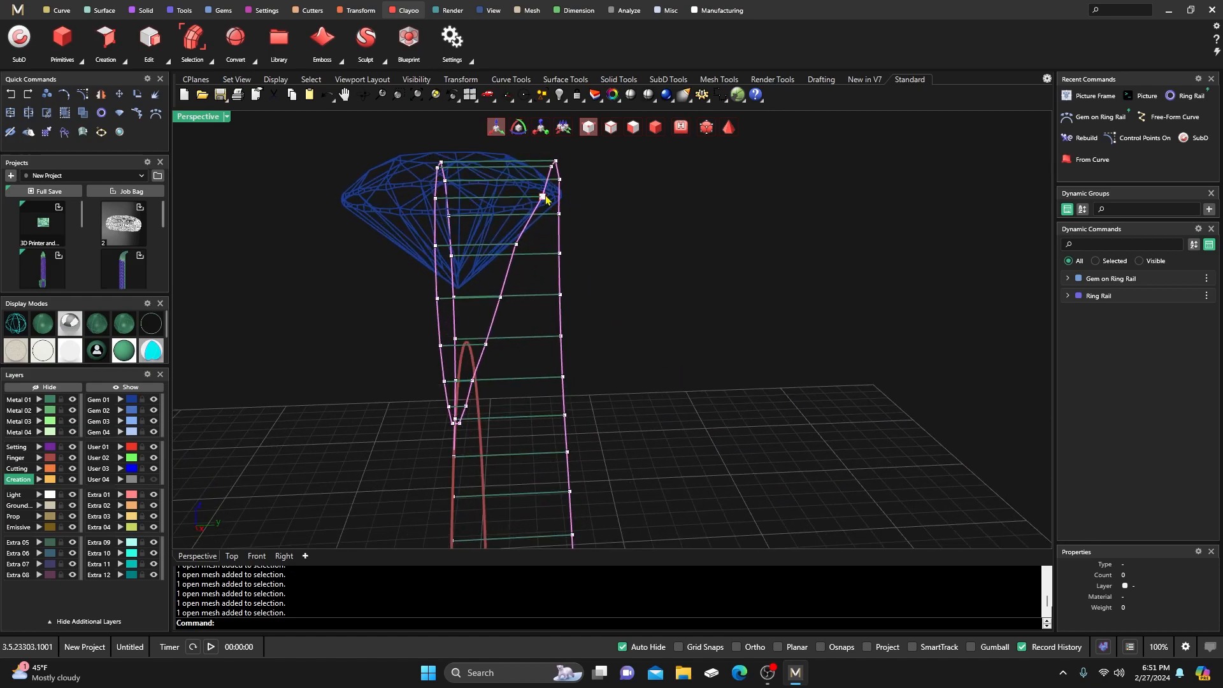
Pick the Clay Object rail vertices beside the gem from the Selection Menu, viewing them shaded.
left_click(543, 201)
left_click(613, 240)
right_click_drag(599, 237, 600, 291)
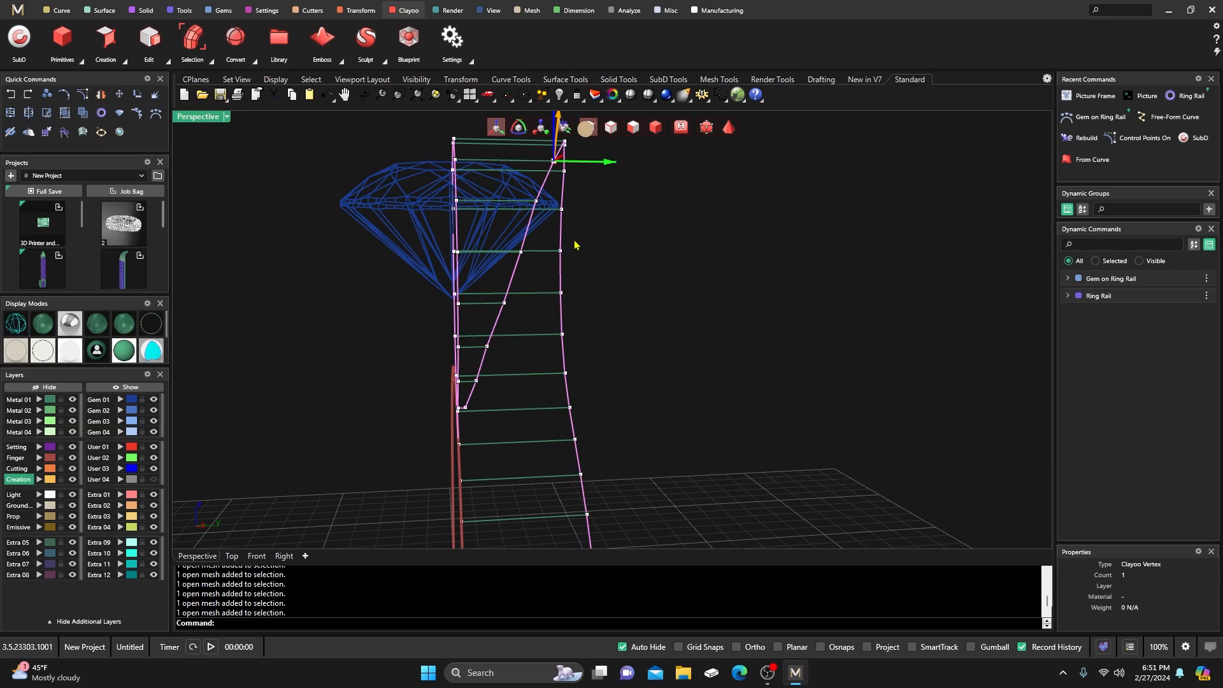
key("Escape")
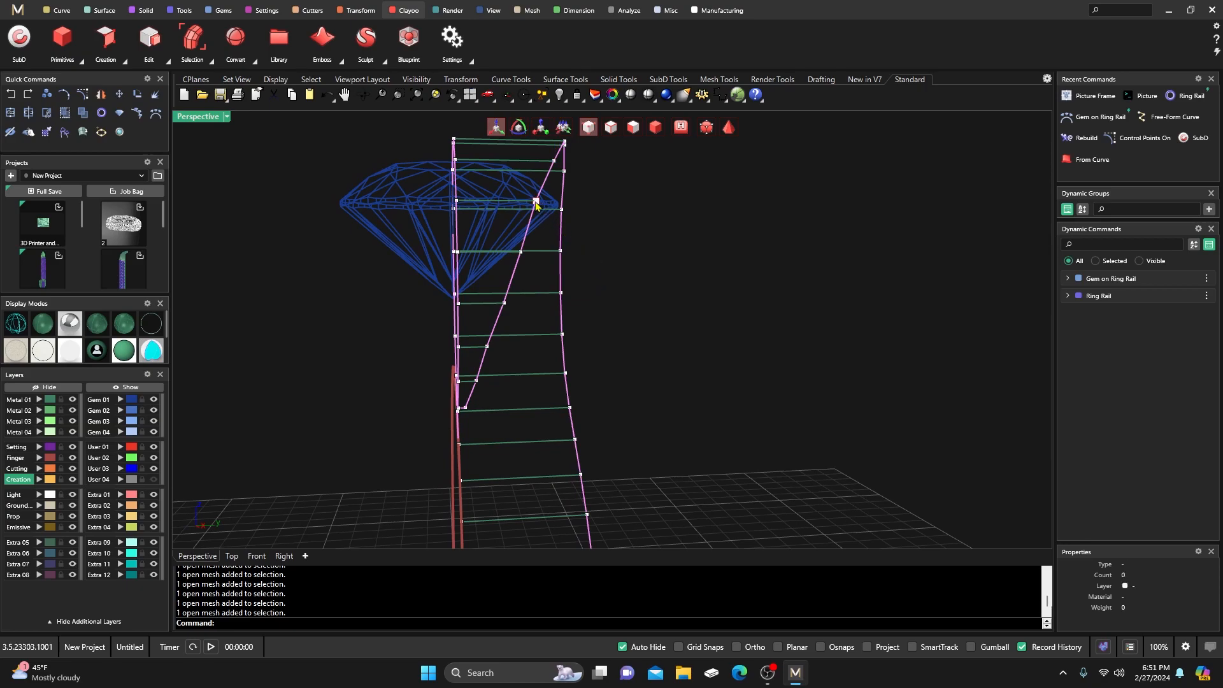
left_click(550, 209)
left_click(575, 236)
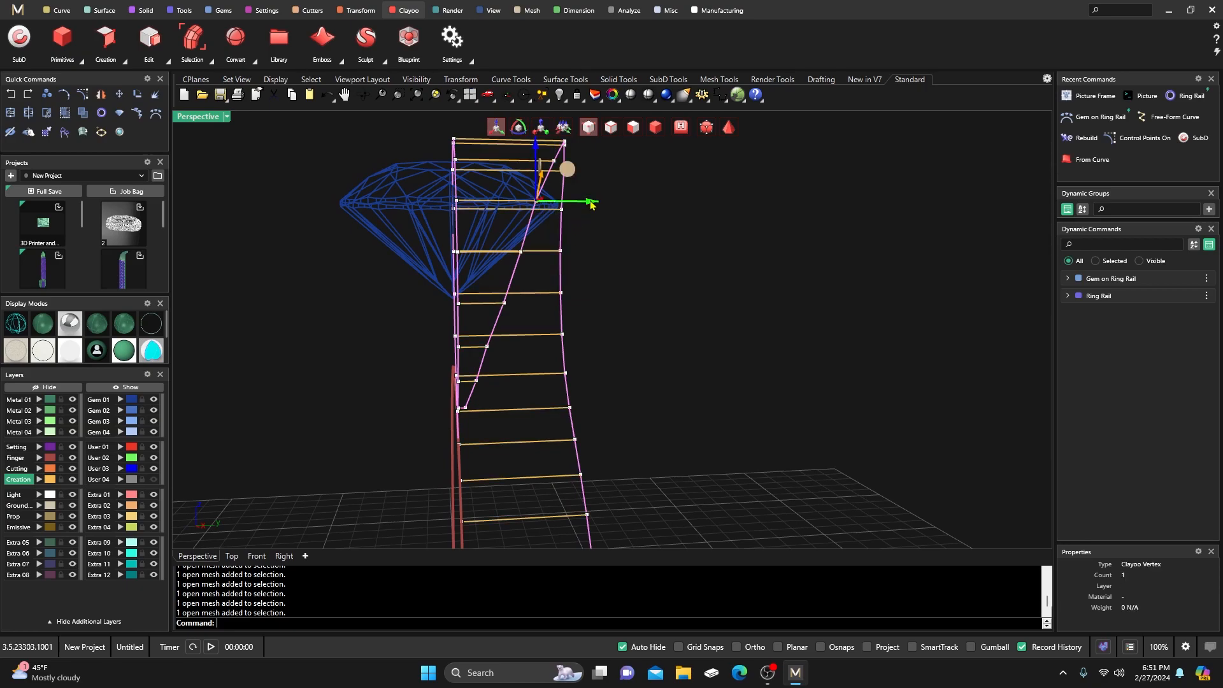
right_click_drag(600, 243, 620, 295)
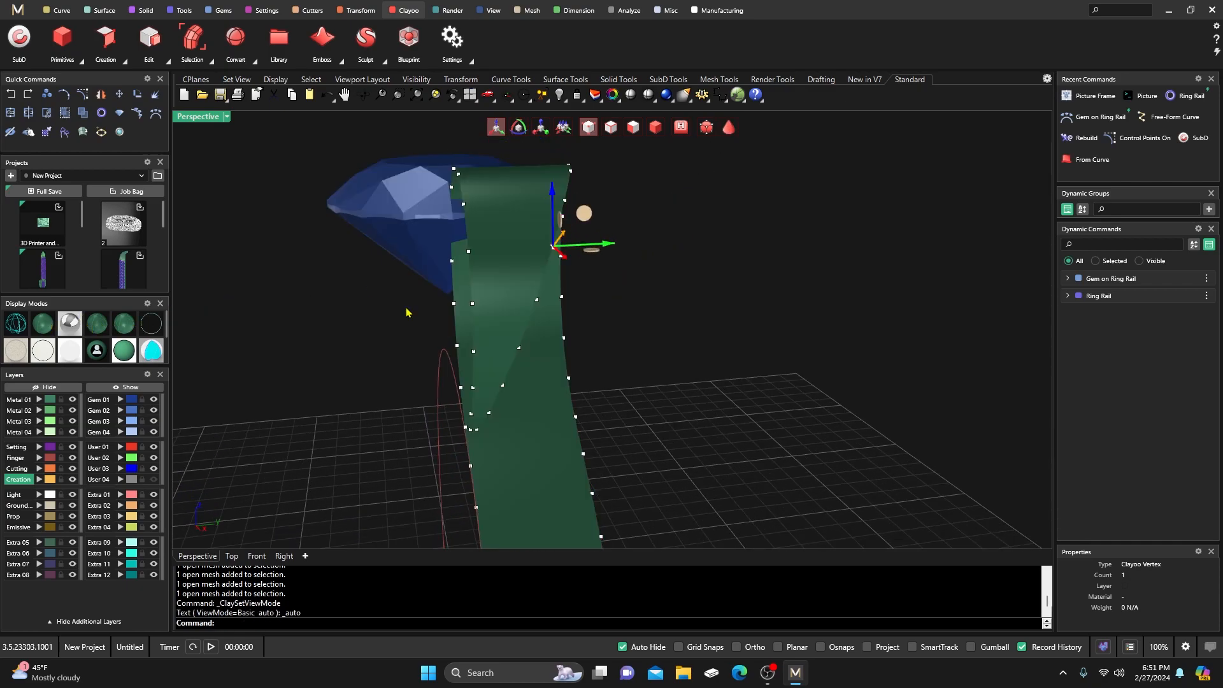
mouse_move(699, 306)
right_mouse_down()
mouse_move(687, 281)
mouse_move(666, 316)
mouse_move(597, 323)
mouse_move(690, 307)
mouse_move(659, 306)
mouse_move(658, 322)
right_mouse_up()
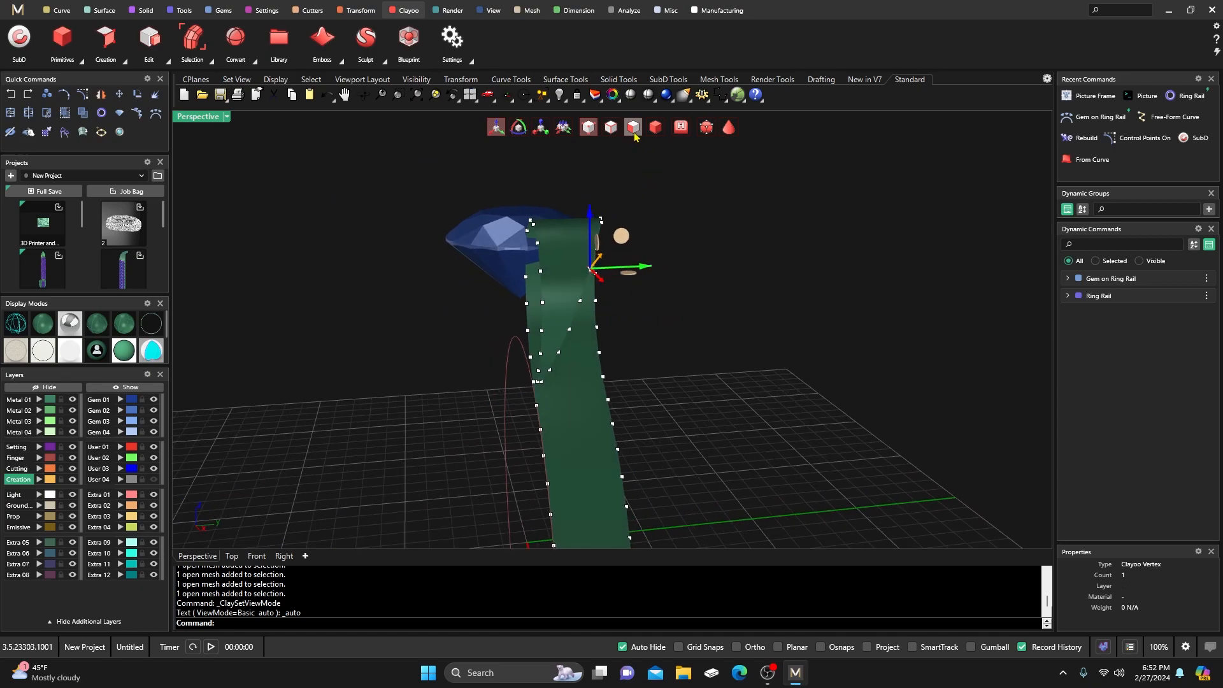
Cycle the strip's display through smooth and wireframe to faceted, then orbit edge-on.
left_click(656, 127)
scroll(657, 293, "down", 3)
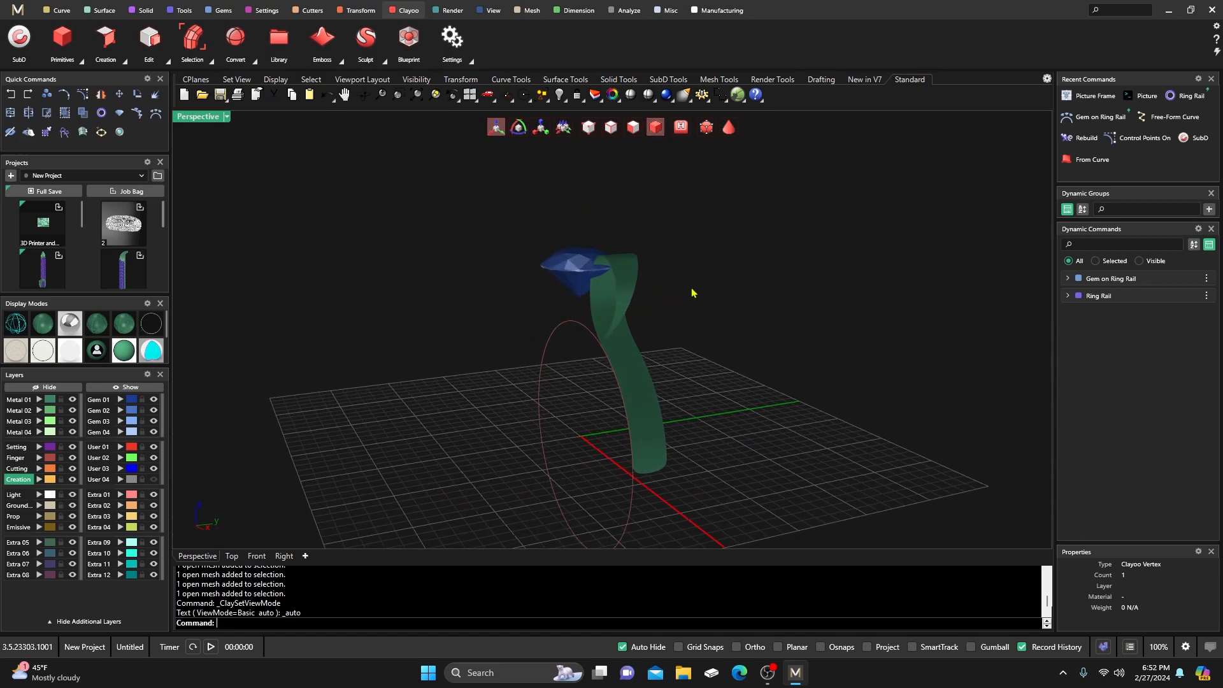
scroll(669, 351, "up", 3)
left_click(28, 321)
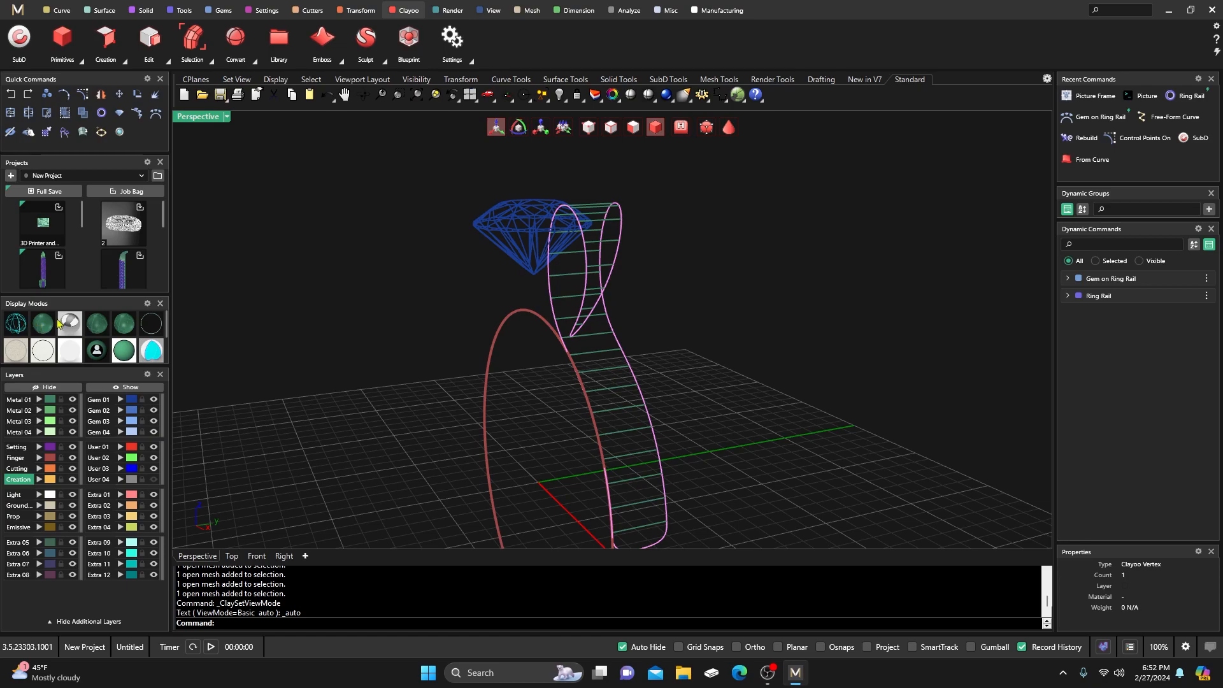
scroll(415, 285, "down", 2)
scroll(423, 302, "up", 2)
left_click(731, 130)
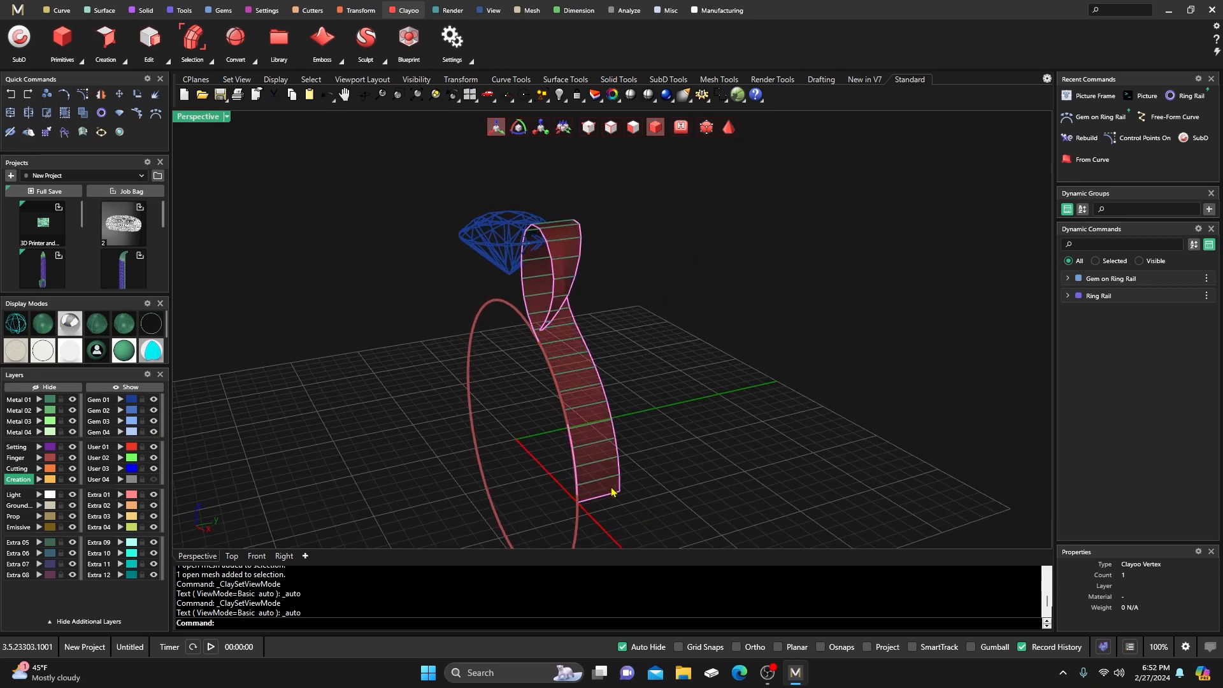
mouse_move(625, 342)
right_mouse_down()
mouse_move(491, 344)
mouse_move(495, 304)
mouse_move(529, 297)
mouse_move(610, 326)
right_mouse_up()
right_click_drag(300, 235, 313, 259)
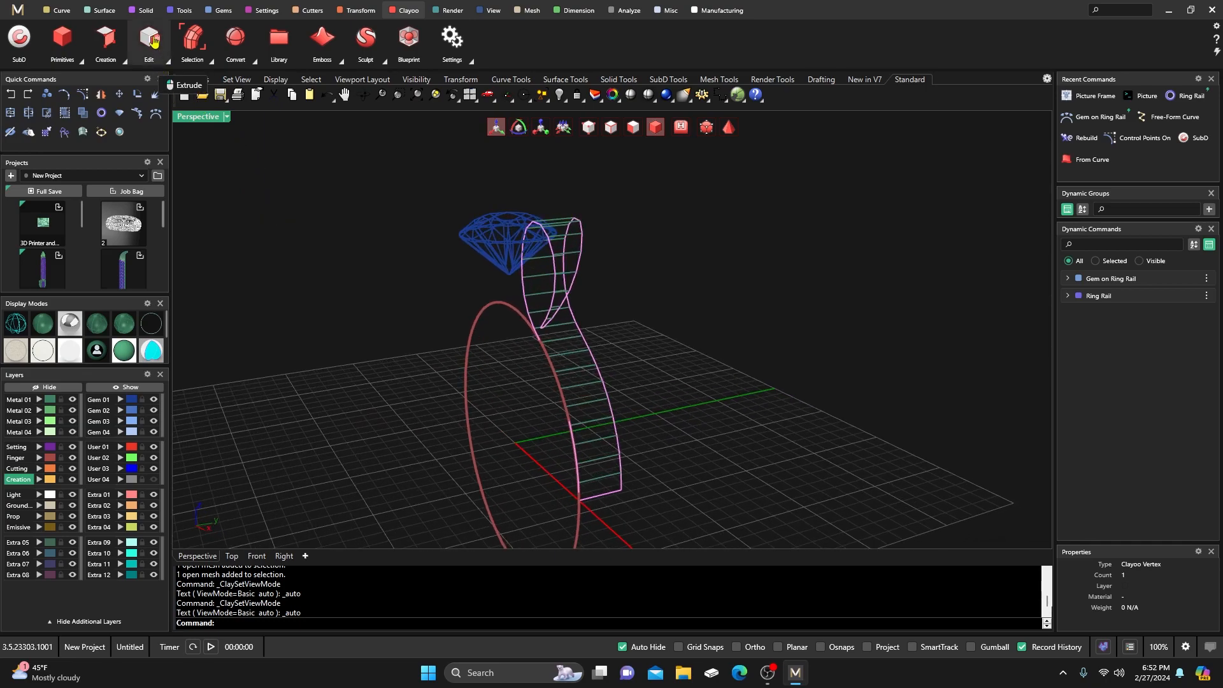
Start Edit > Symmetry and confirm the curling strip as the object to mirror.
left_click(166, 60)
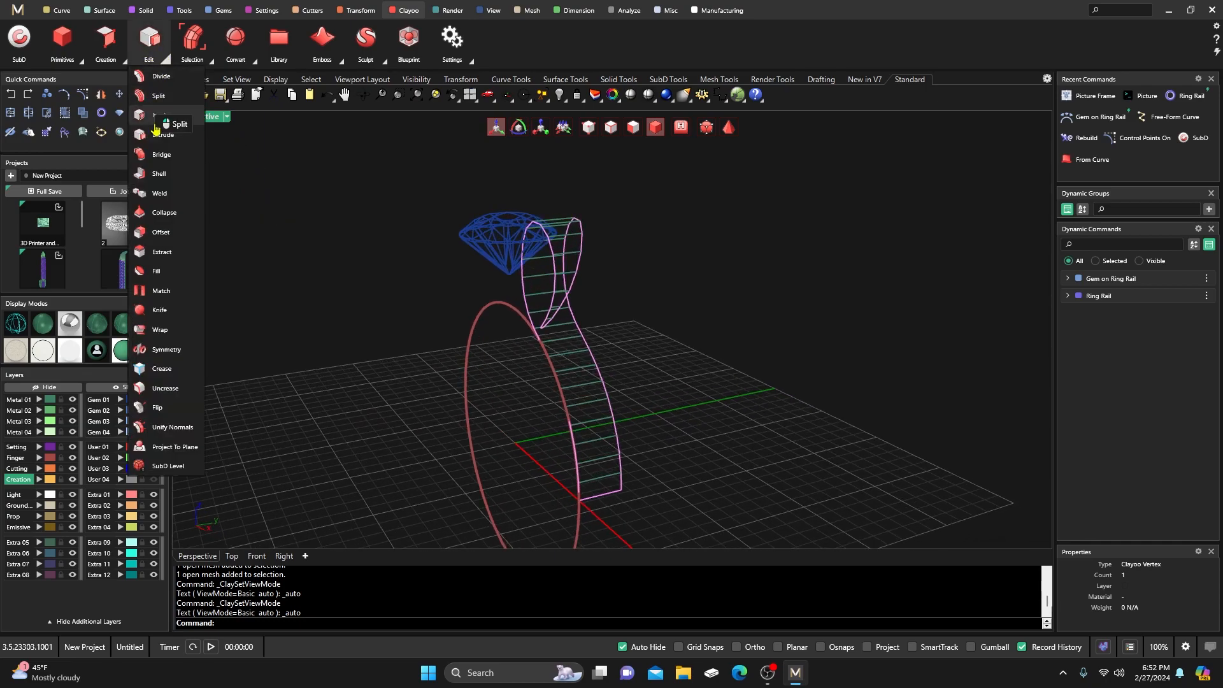
left_click(163, 356)
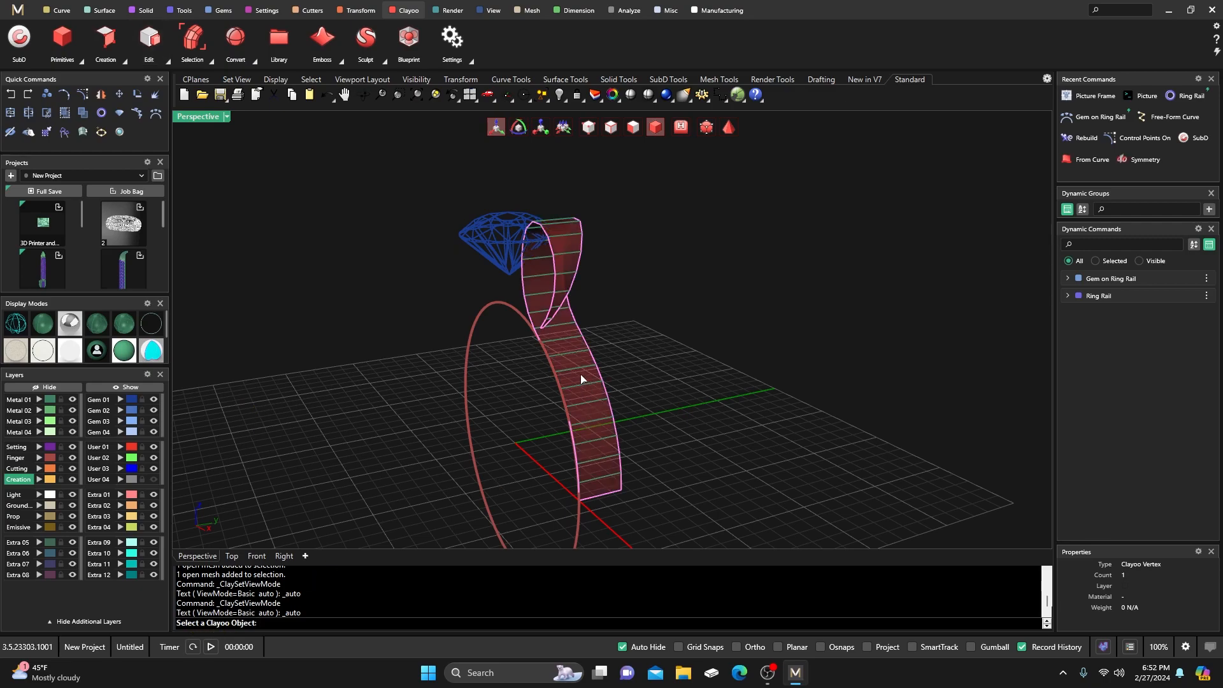
left_click(582, 379)
right_click_drag(511, 418, 508, 402)
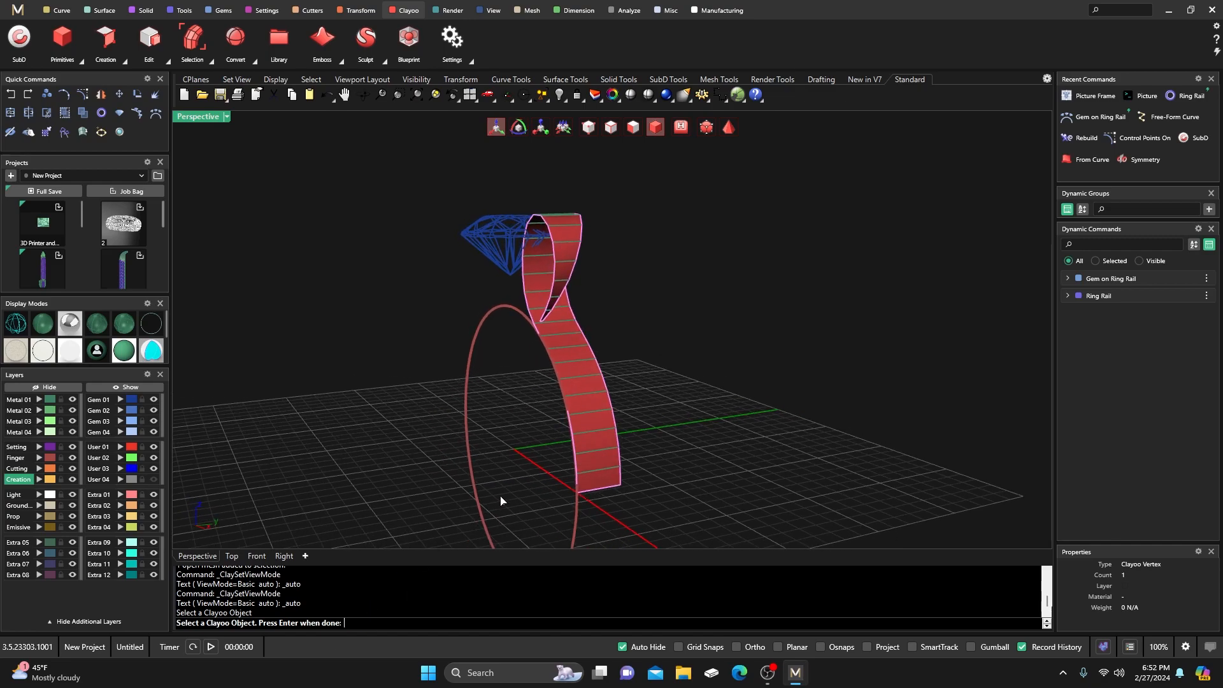
key("Return")
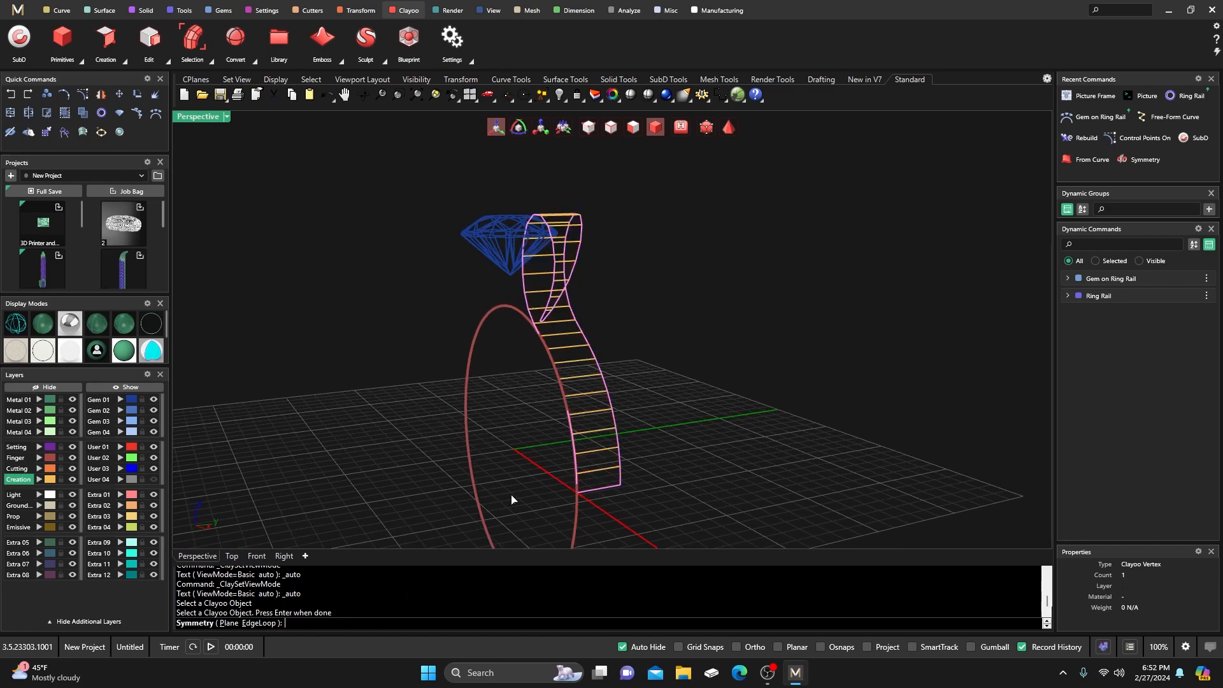
Mirror about EdgeLoop using the bottom and left loops, with the Finger layer hidden.
left_click(258, 624)
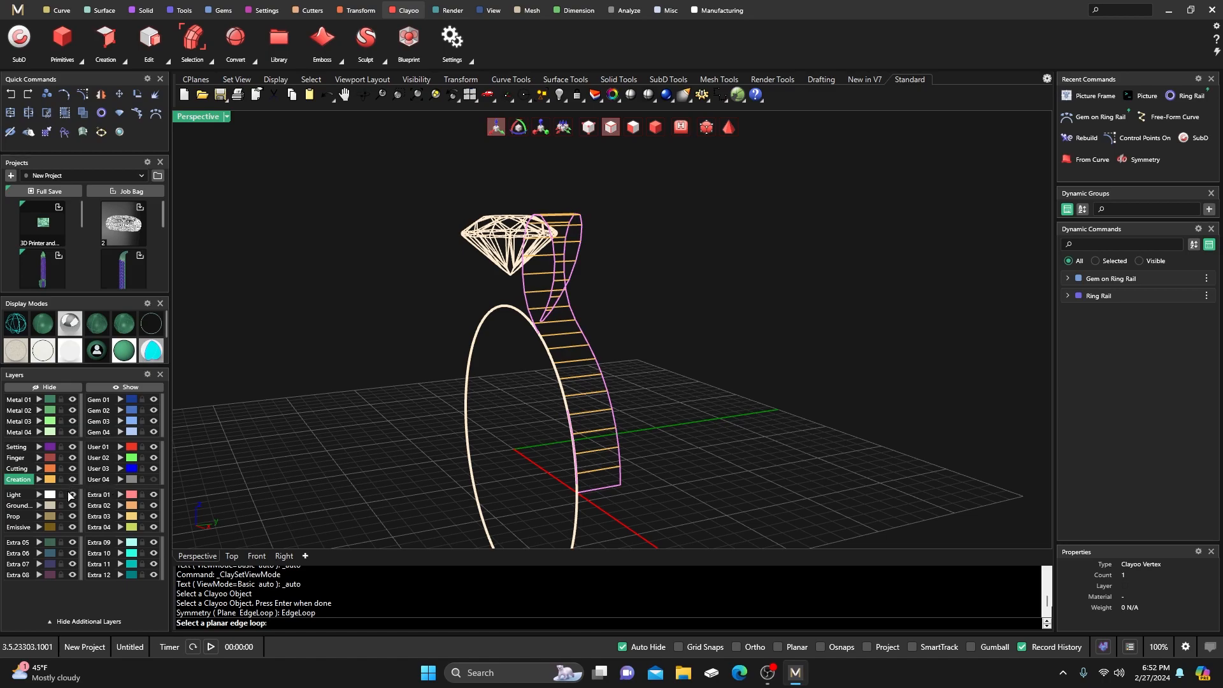
left_click(72, 459)
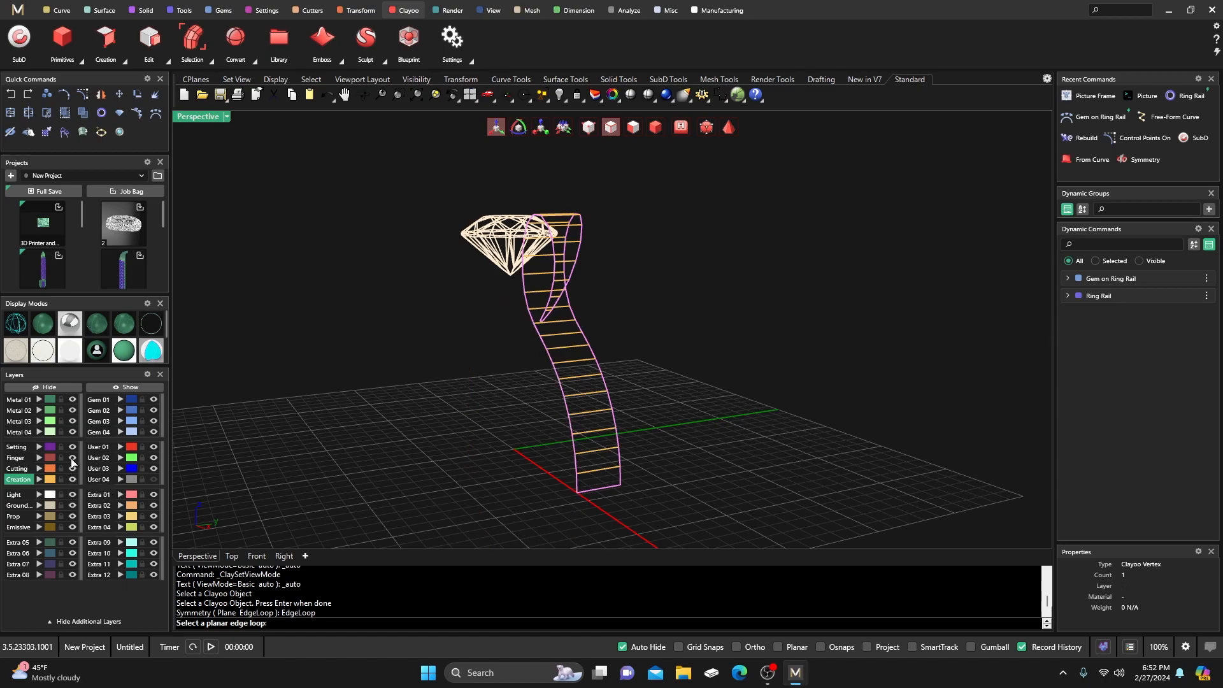
left_click(578, 488)
scroll(578, 489, "up", 3)
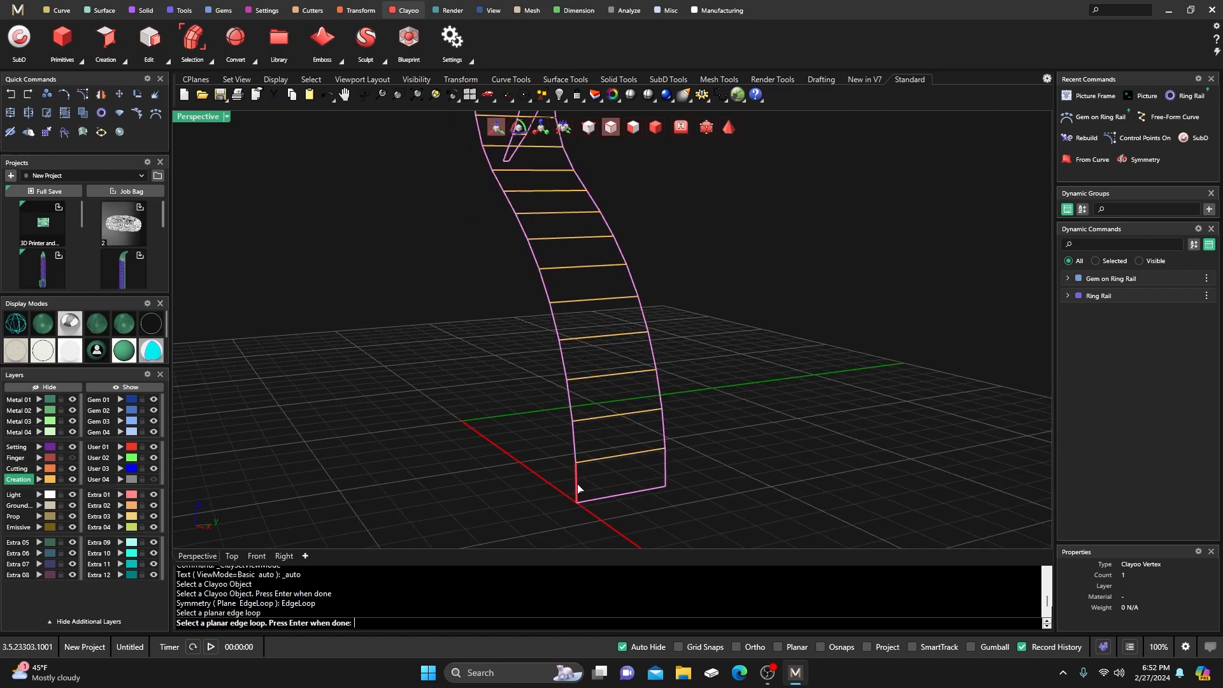
left_click(574, 454)
scroll(564, 457, "down", 3)
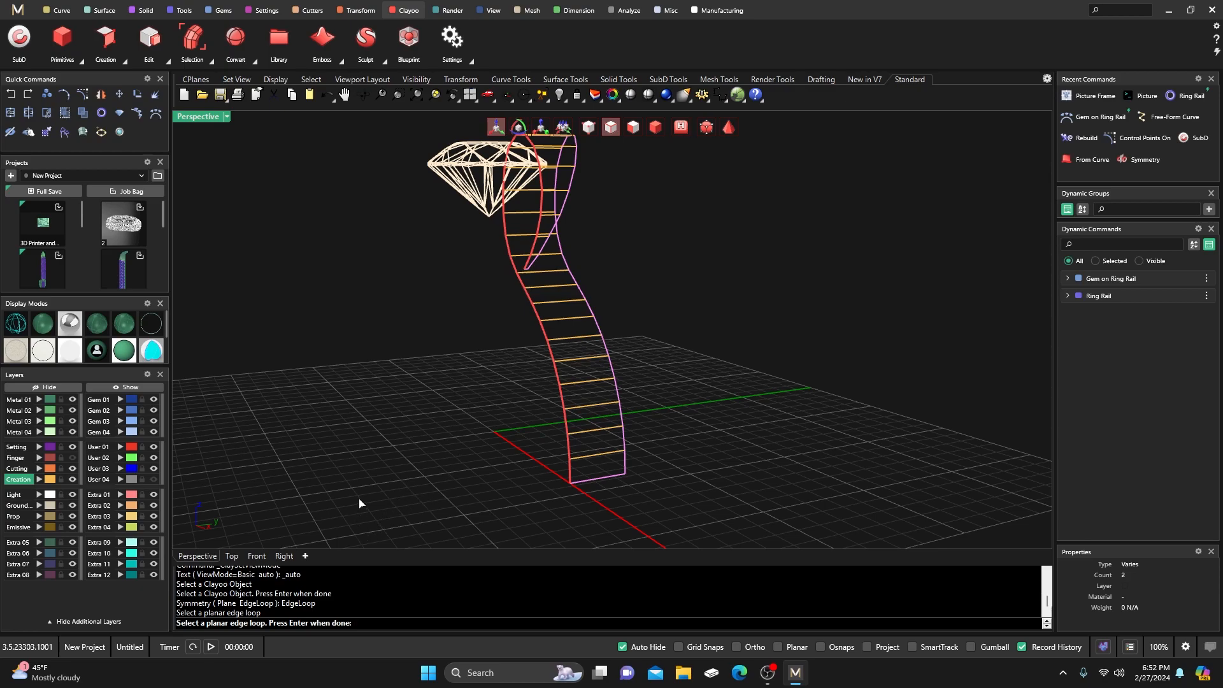
key("Return")
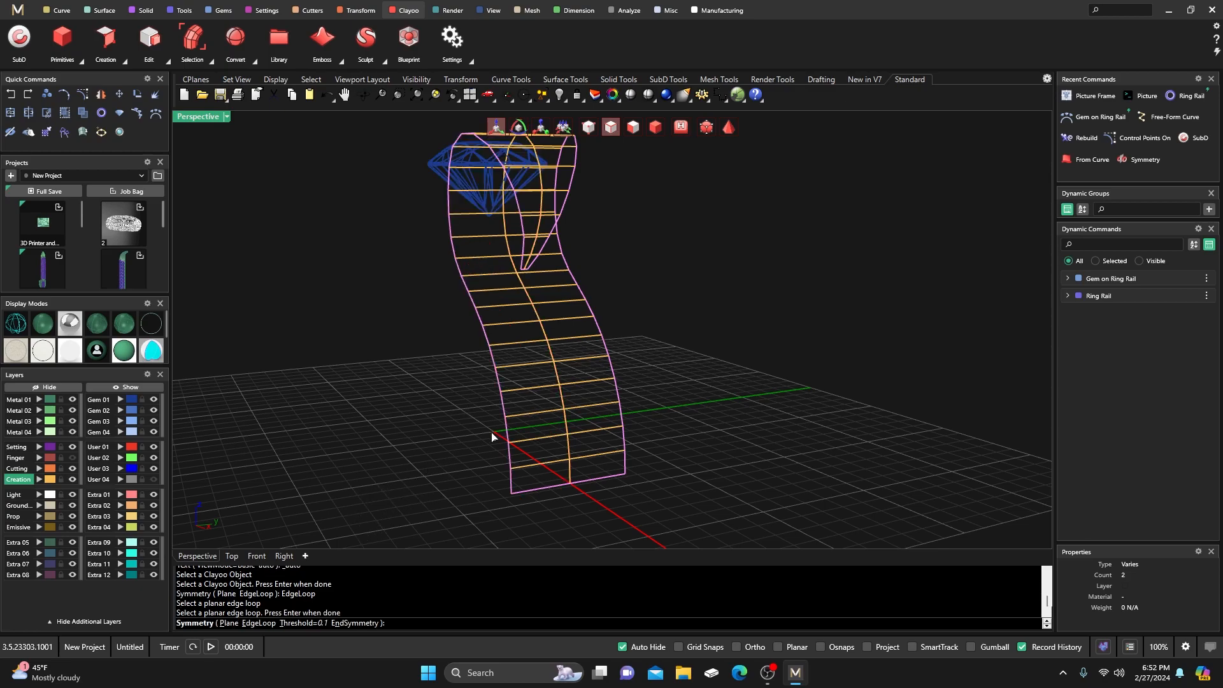
key("Return")
right_click_drag(459, 456, 426, 444)
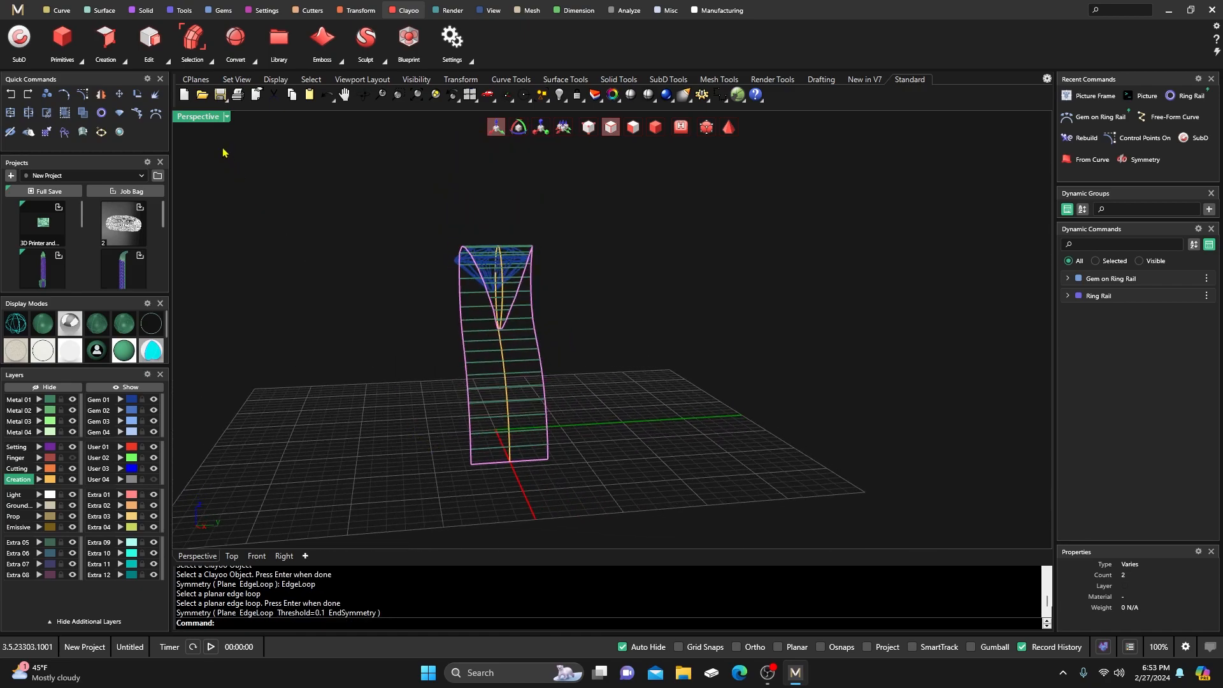
Restore the four-view layout and show the strip's control points.
double_click(198, 118)
scroll(411, 258, "down", 6)
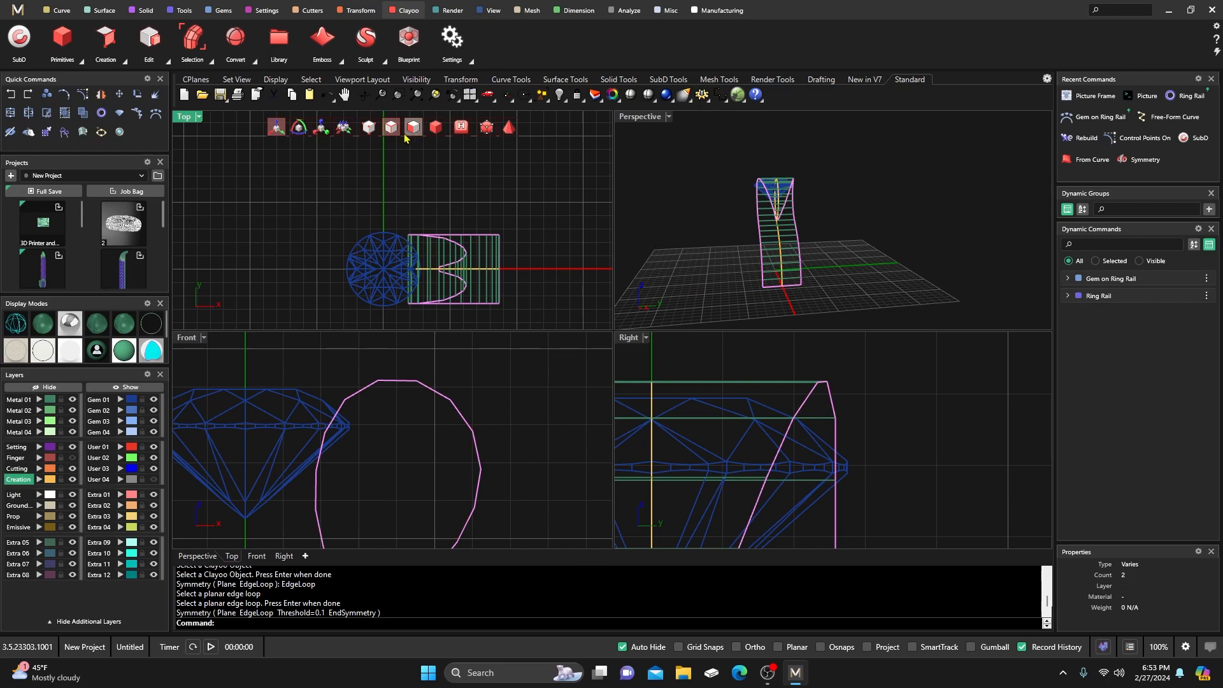
left_click(369, 127)
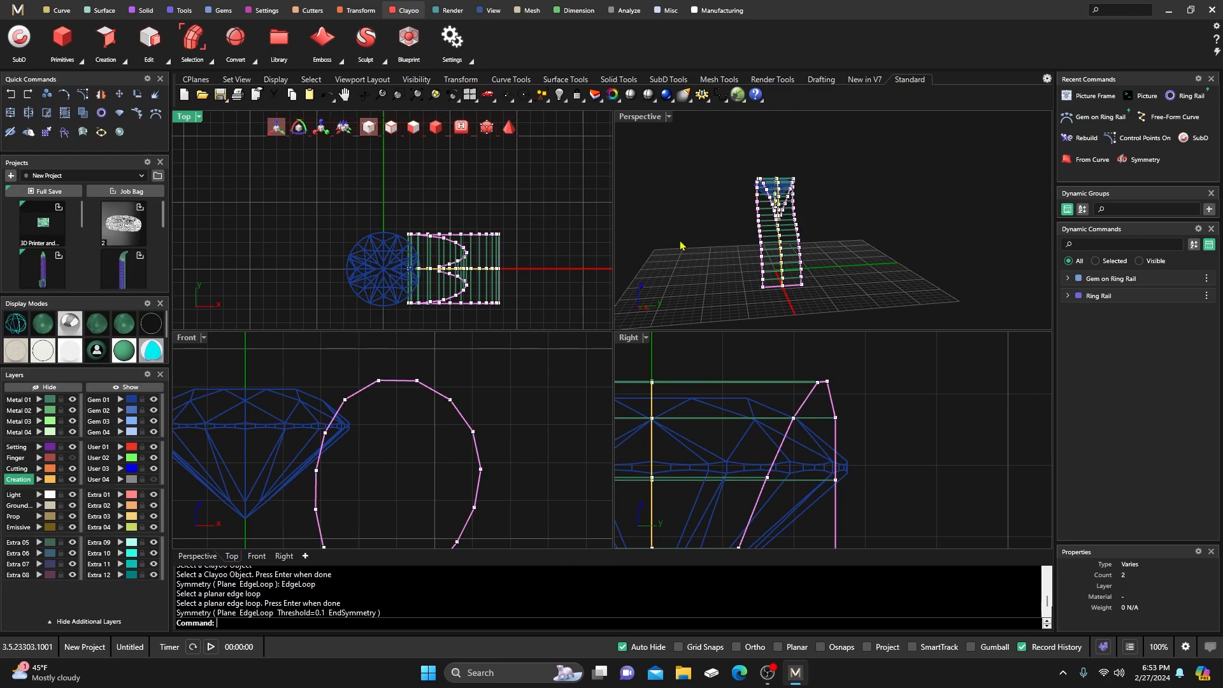
scroll(695, 245, "down", 6)
Pull the shank's bottom corner vertices inward, mirrored on both sides.
right_click_drag(695, 244, 689, 229)
scroll(739, 372, "down", 16)
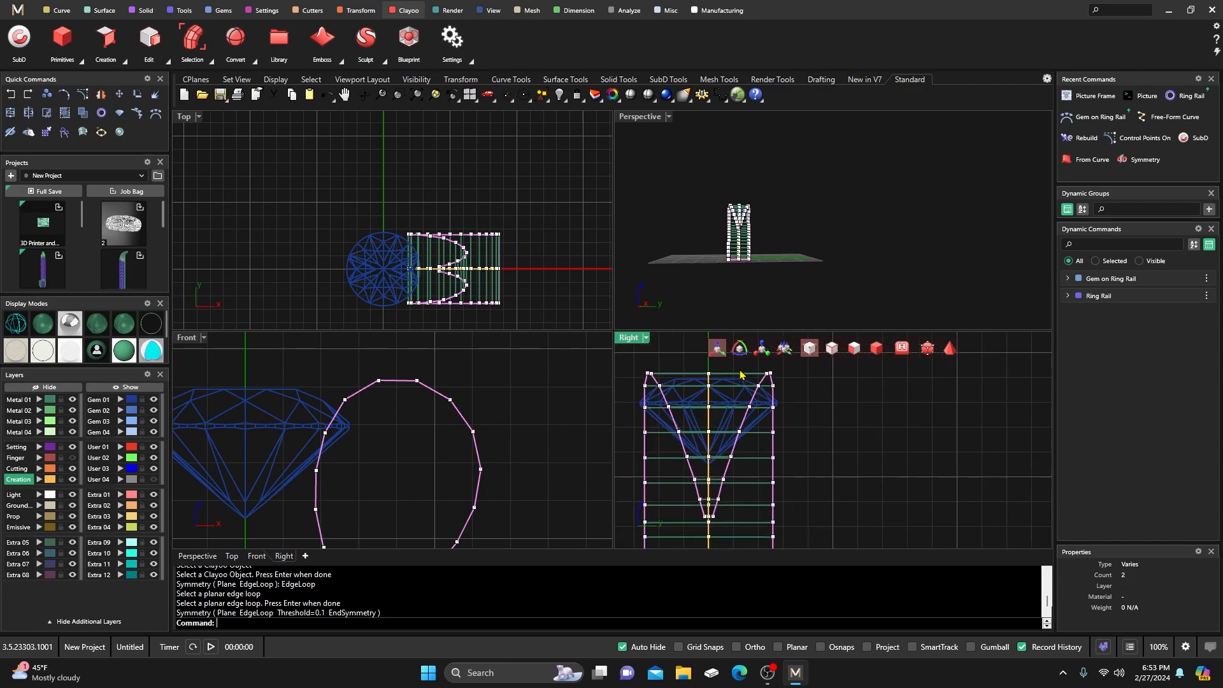
scroll(741, 374, "up", 6)
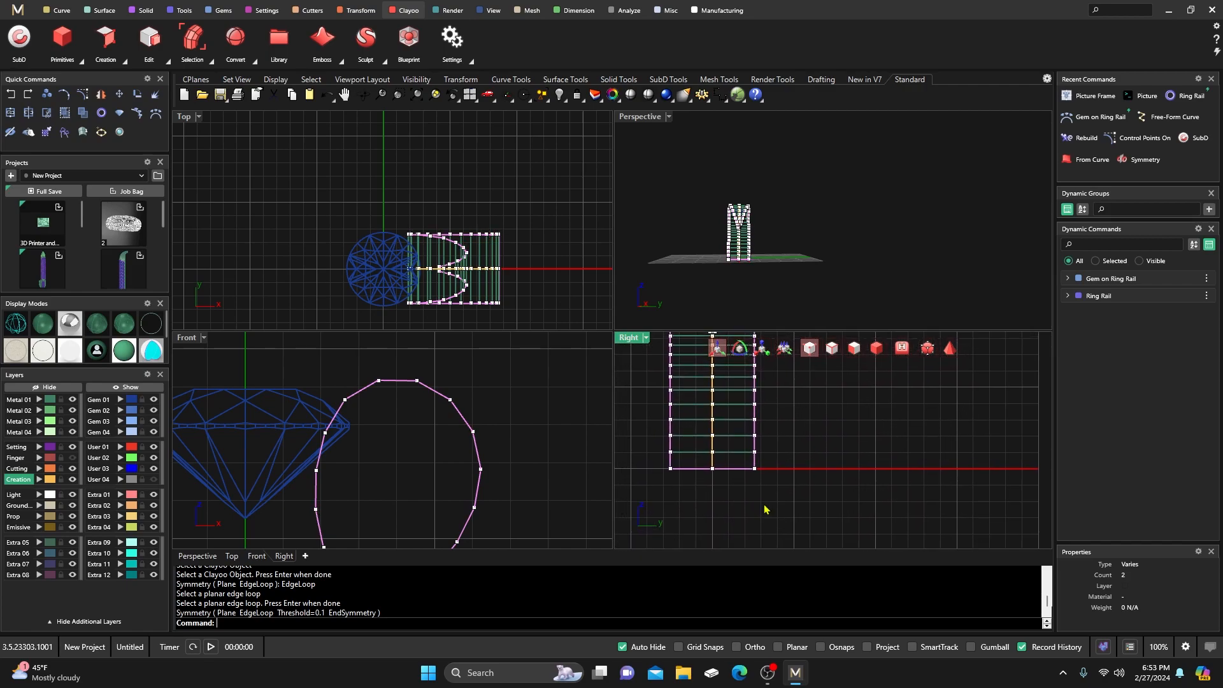
left_click_drag(740, 475, 773, 464)
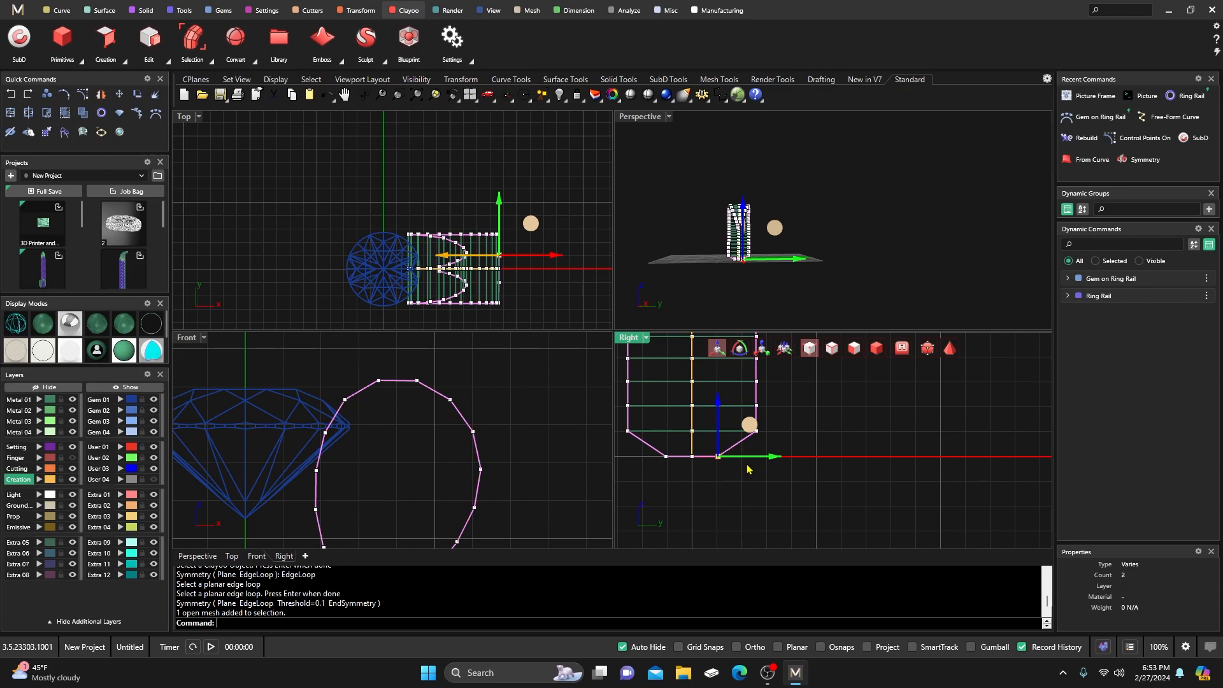
Ease the bevelled corner back out, then pull the bottom corner and bevel vertices inward.
left_click_drag(778, 462, 787, 461)
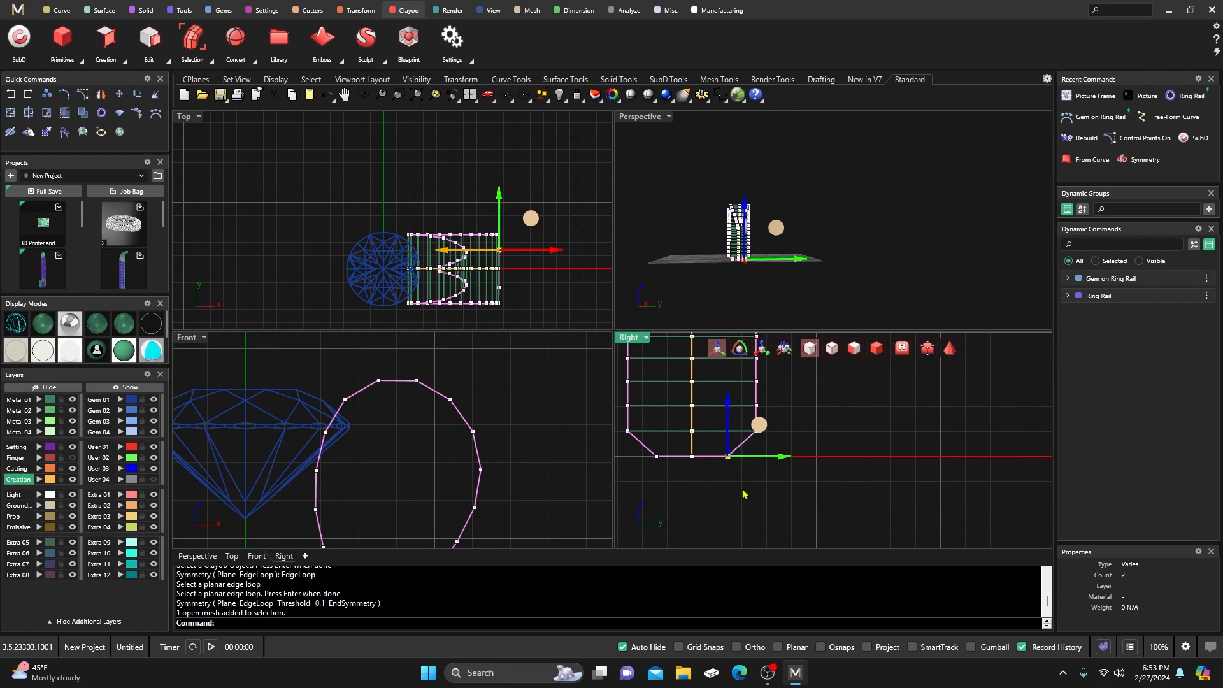
right_click_drag(769, 448, 768, 480)
left_click(807, 430)
left_click(755, 463)
left_click_drag(812, 463, 787, 464)
left_click(797, 448)
right_click_drag(802, 457, 800, 479)
left_click(742, 460)
mouse_move(795, 464)
left_mouse_down()
mouse_move(783, 463)
mouse_move(796, 441)
mouse_move(785, 441)
left_mouse_up()
left_click(771, 450)
Pull successive bevel vertices inward in the Right view to narrow the lower shank.
left_click(752, 437)
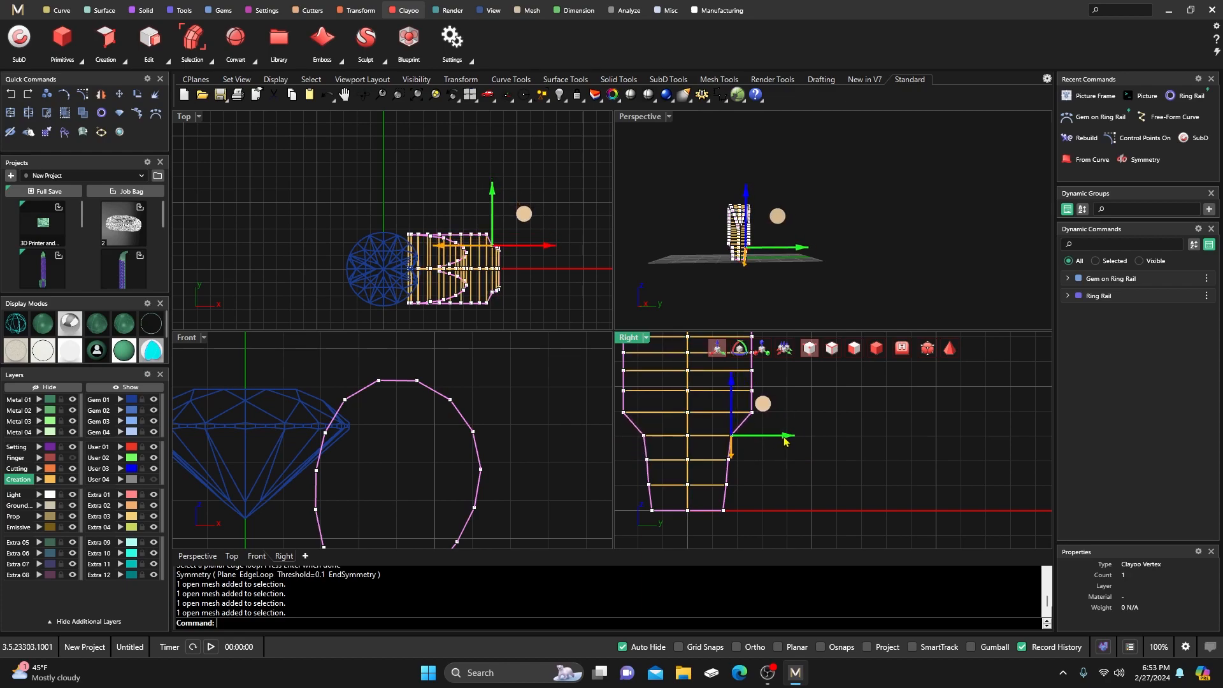
left_click(804, 413)
right_click_drag(803, 430, 800, 465)
left_click(749, 447)
left_click_drag(807, 448, 791, 450)
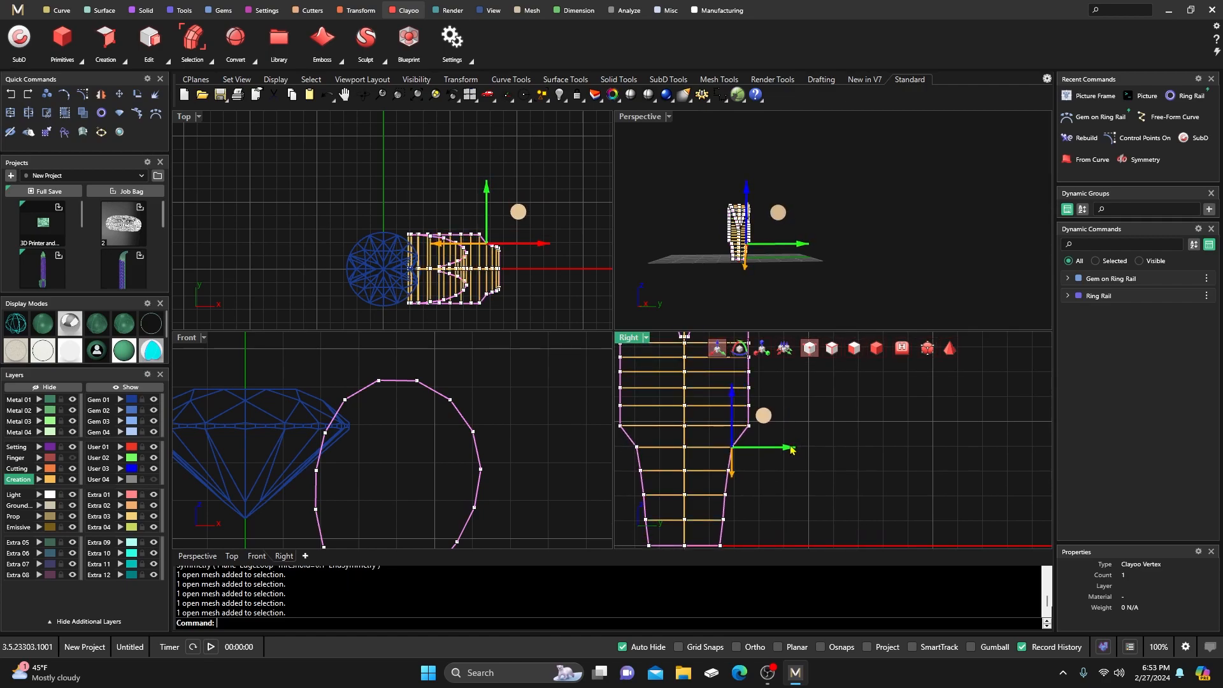
left_click(809, 433)
right_click_drag(815, 431, 813, 465)
left_click(748, 460)
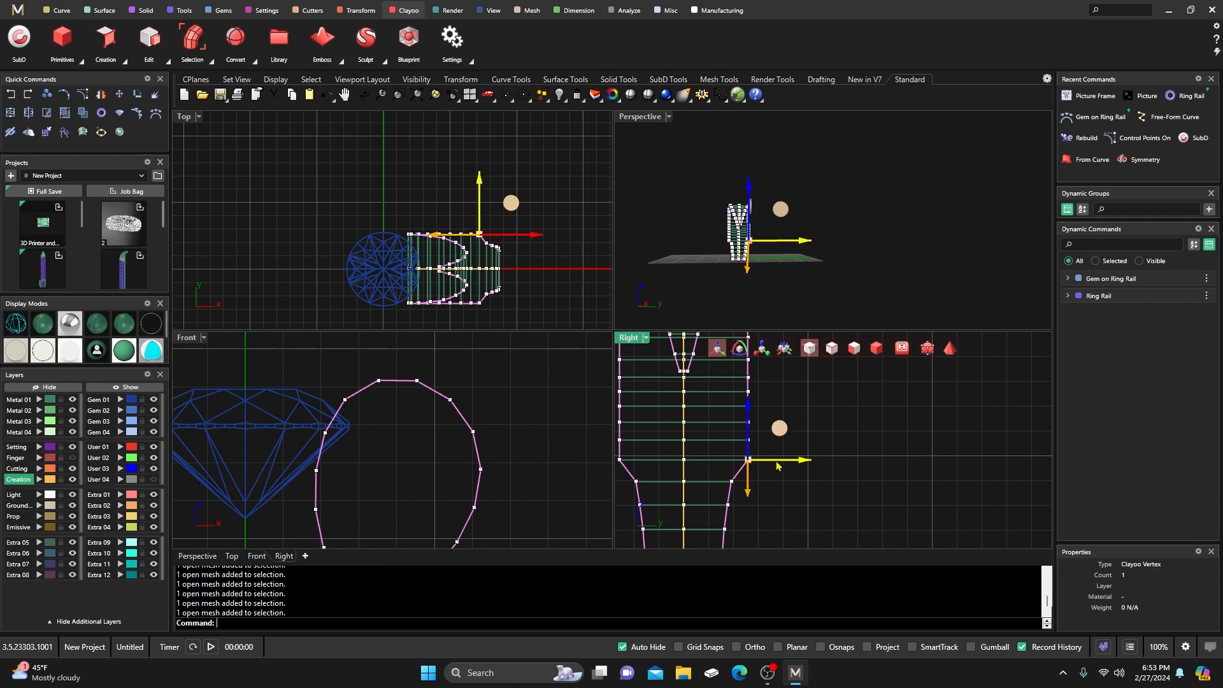
mouse_move(803, 464)
left_mouse_down()
mouse_move(789, 463)
mouse_move(793, 443)
left_mouse_up()
left_click(798, 439)
left_click(749, 440)
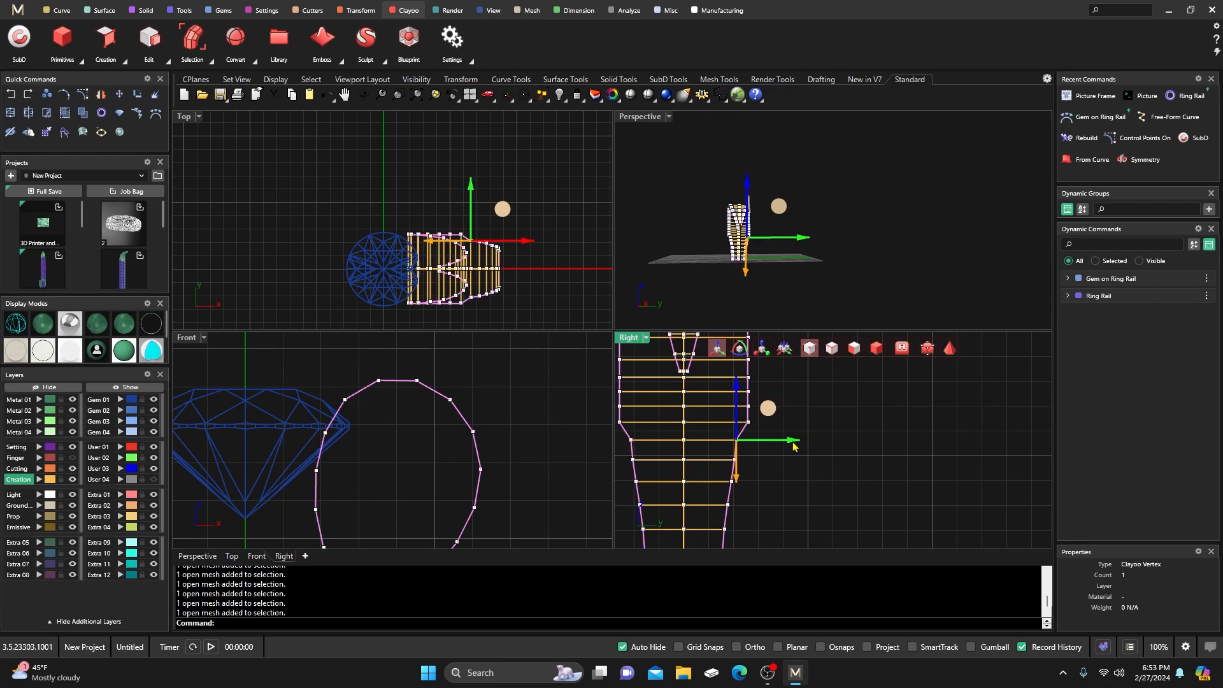
left_click(815, 420)
right_click_drag(782, 429, 778, 461)
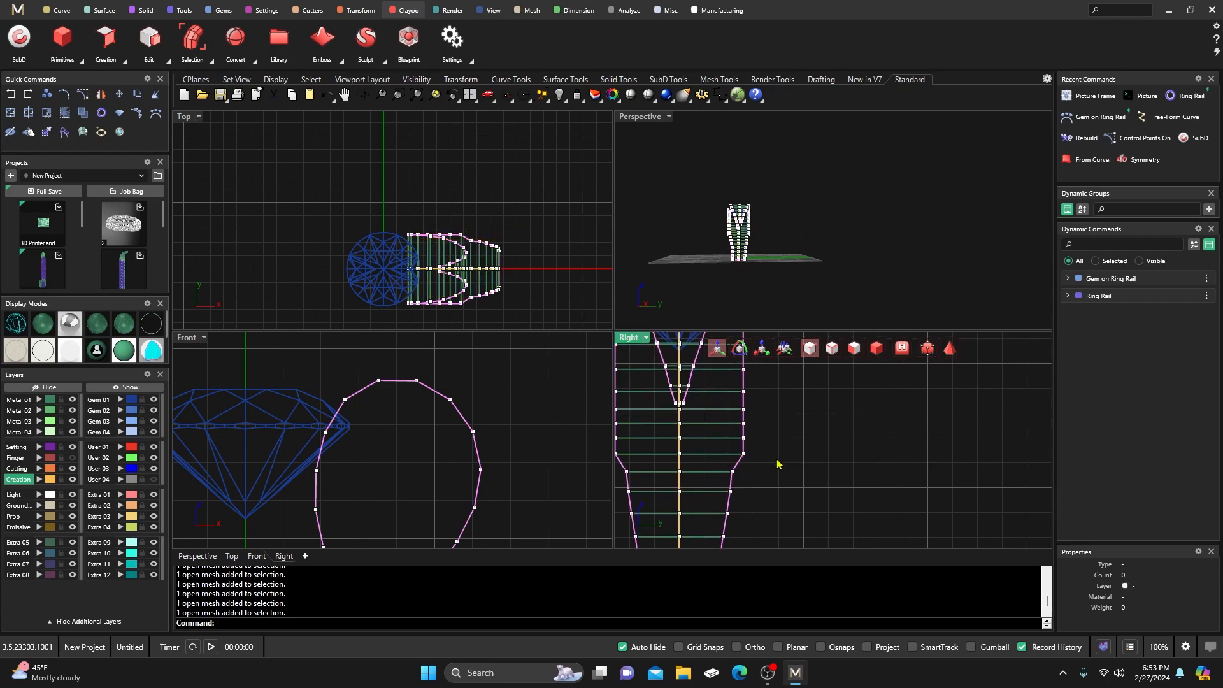
Nudge the higher shank edge vertices inward, then switch the Clayoo toolbar back to object mode.
left_click(743, 454)
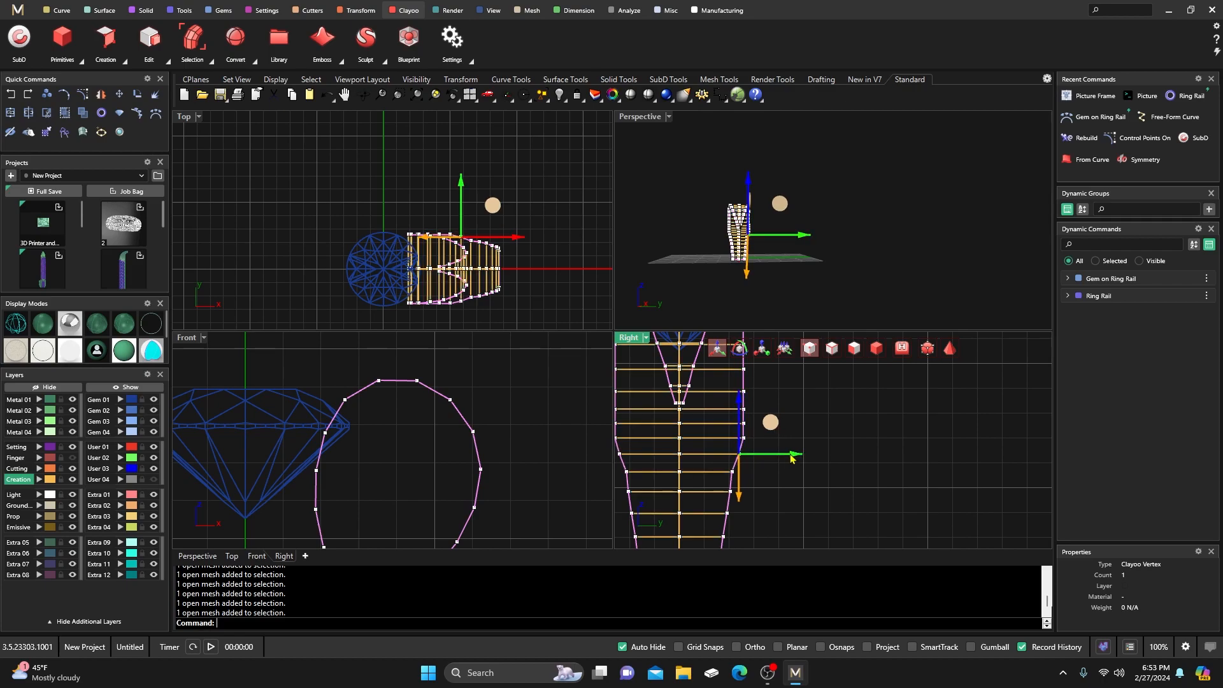
left_click_drag(789, 458, 787, 458)
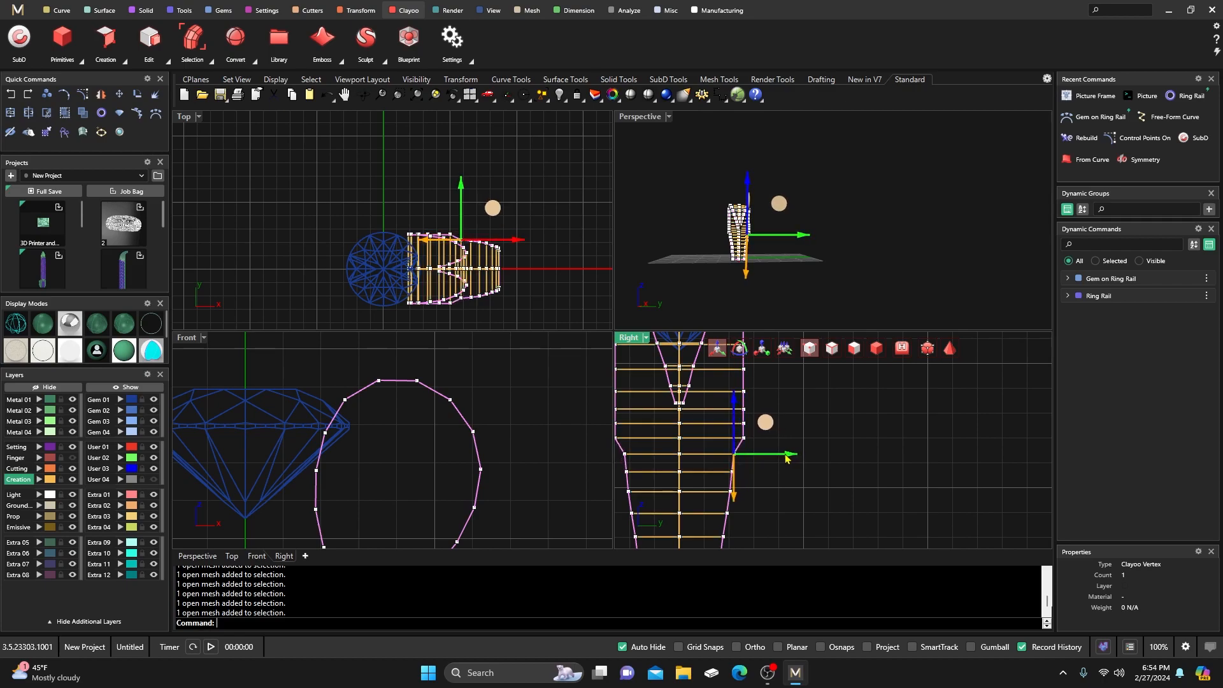
left_click(750, 439)
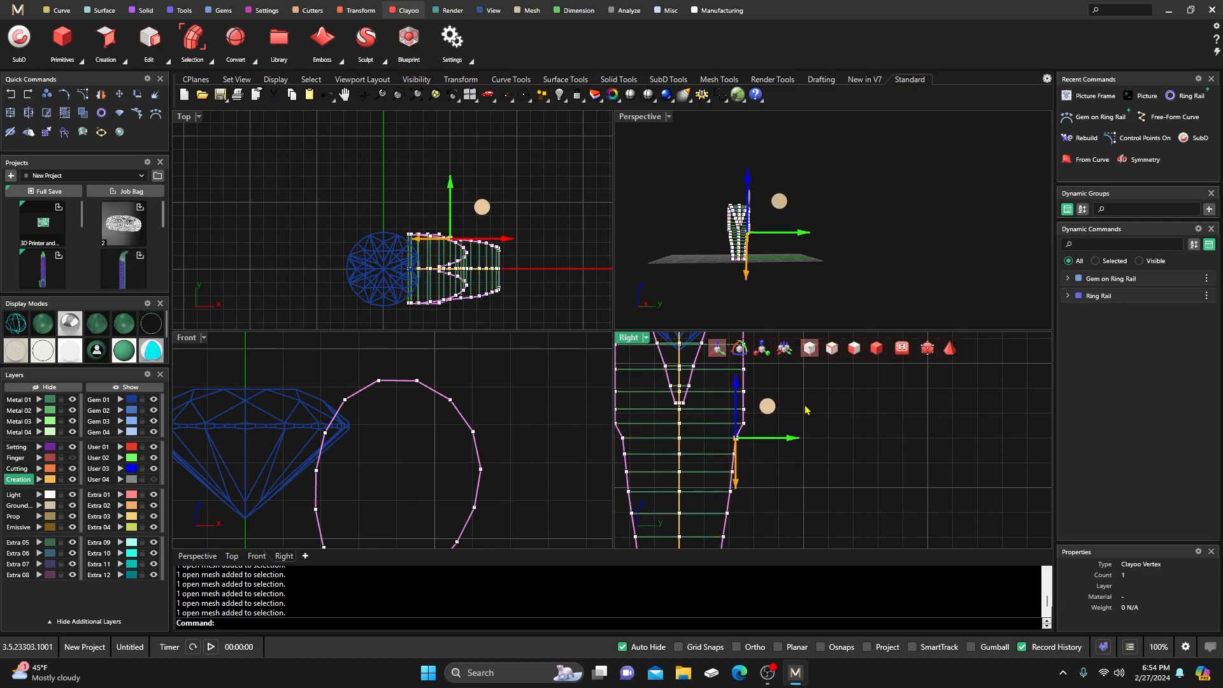
left_click(798, 413)
right_click_drag(784, 436, 787, 461)
left_click(749, 449)
left_click_drag(802, 453, 797, 452)
left_click(806, 440)
right_click_drag(803, 447, 801, 467)
left_click(743, 454)
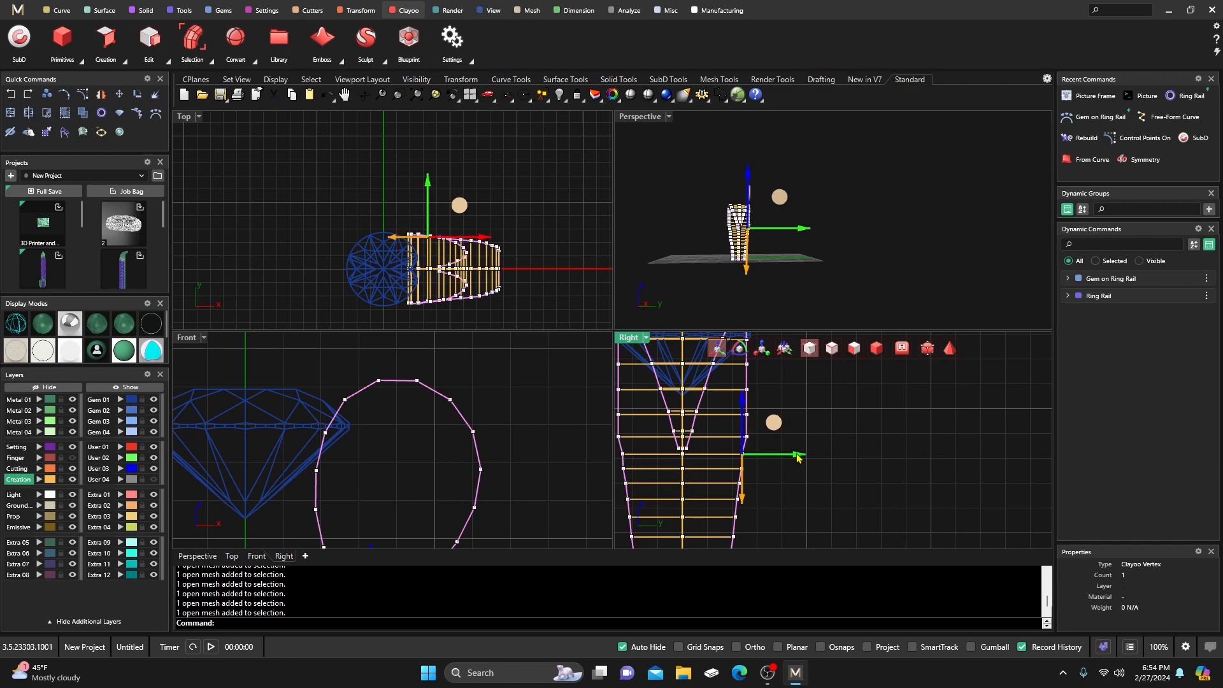
left_click(768, 442)
left_click(747, 437)
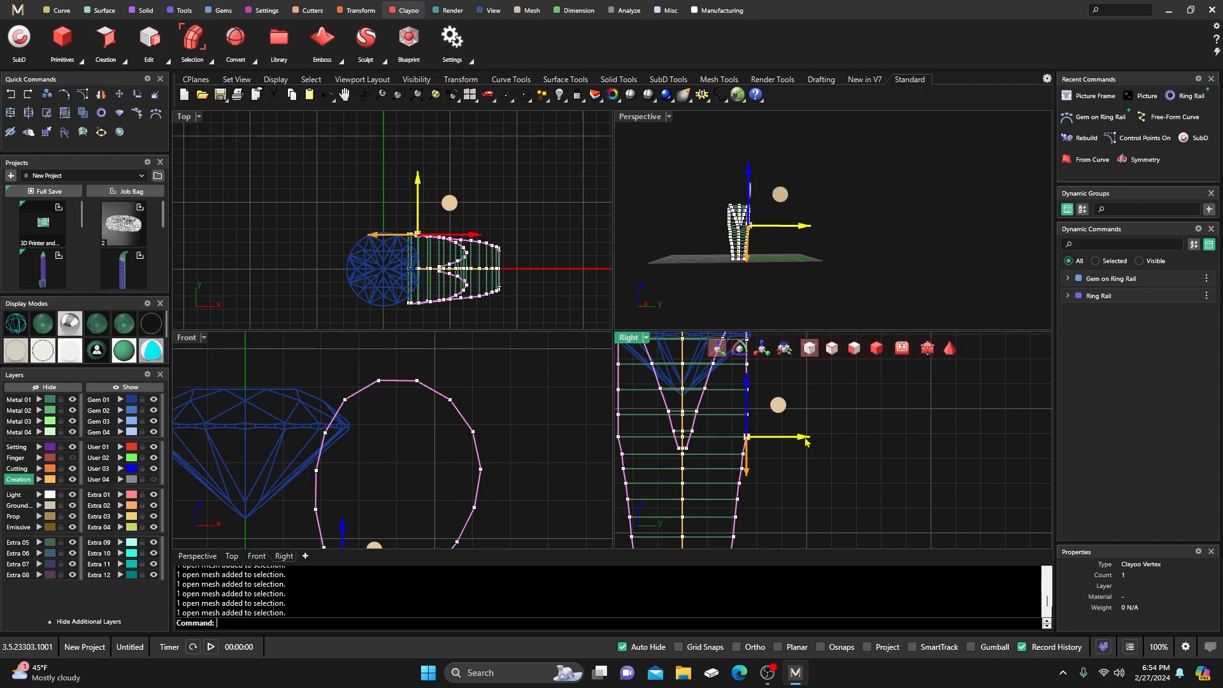
scroll(806, 442, "down", 2)
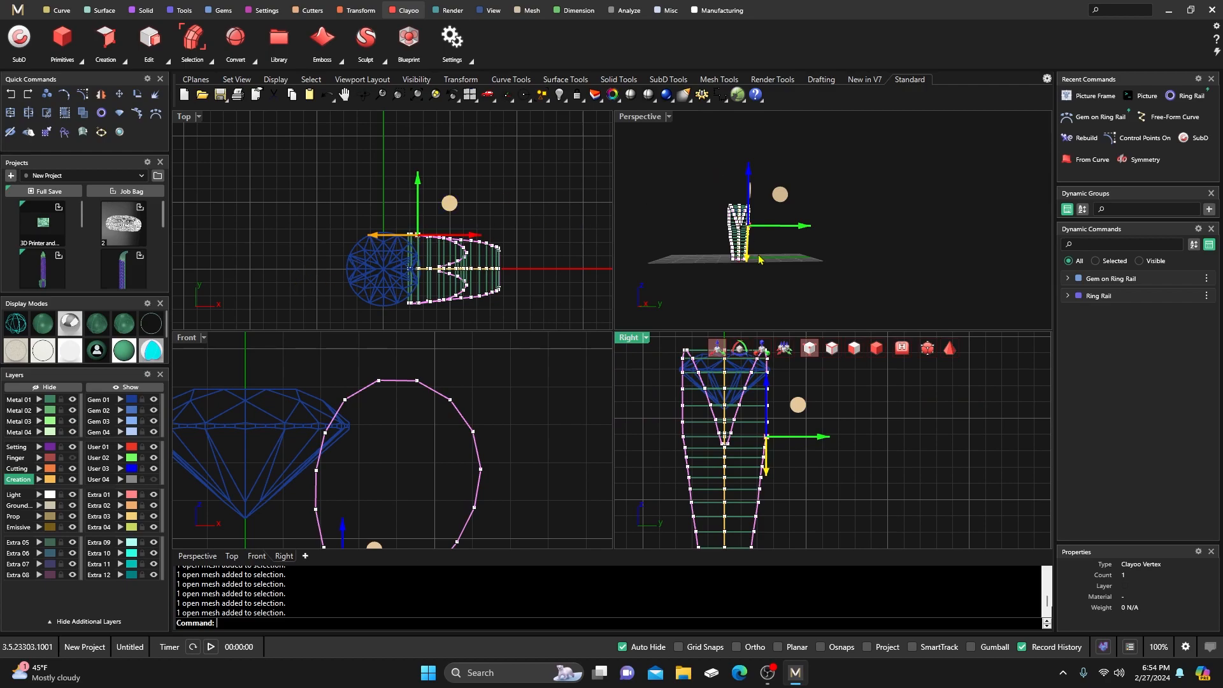
left_click(854, 347)
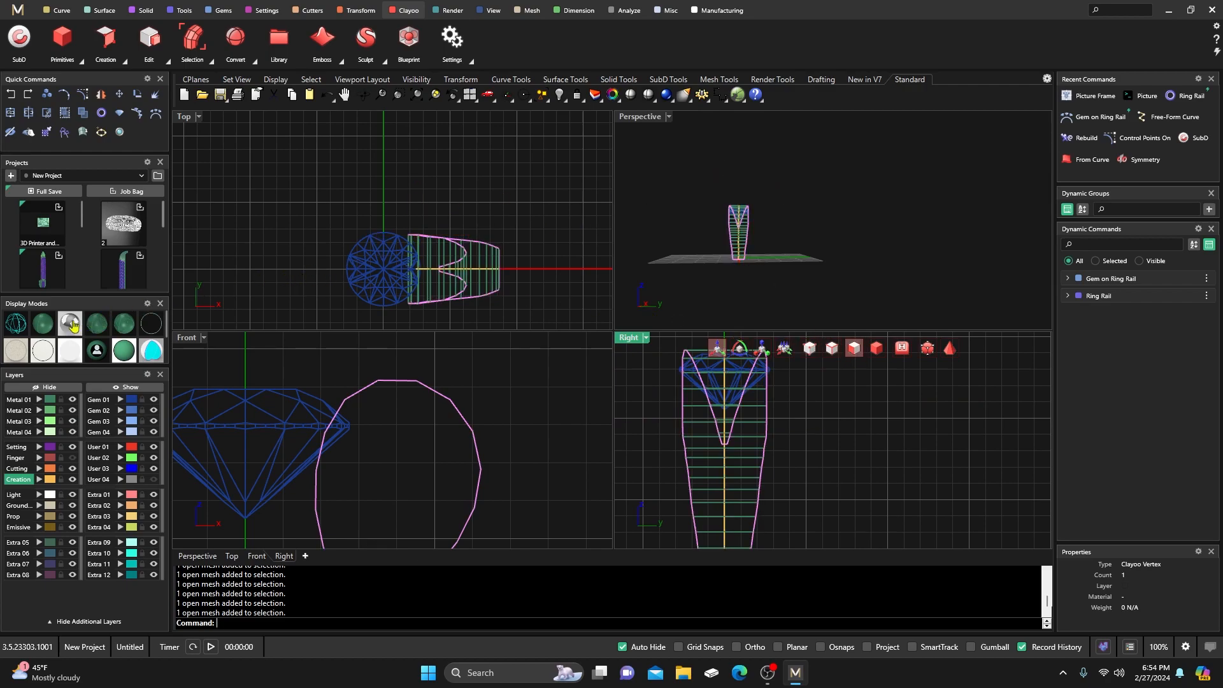
Show the ring shaded with the Clayoo mesh displayed smoothed.
left_click(39, 325)
right_click_drag(657, 256, 767, 281)
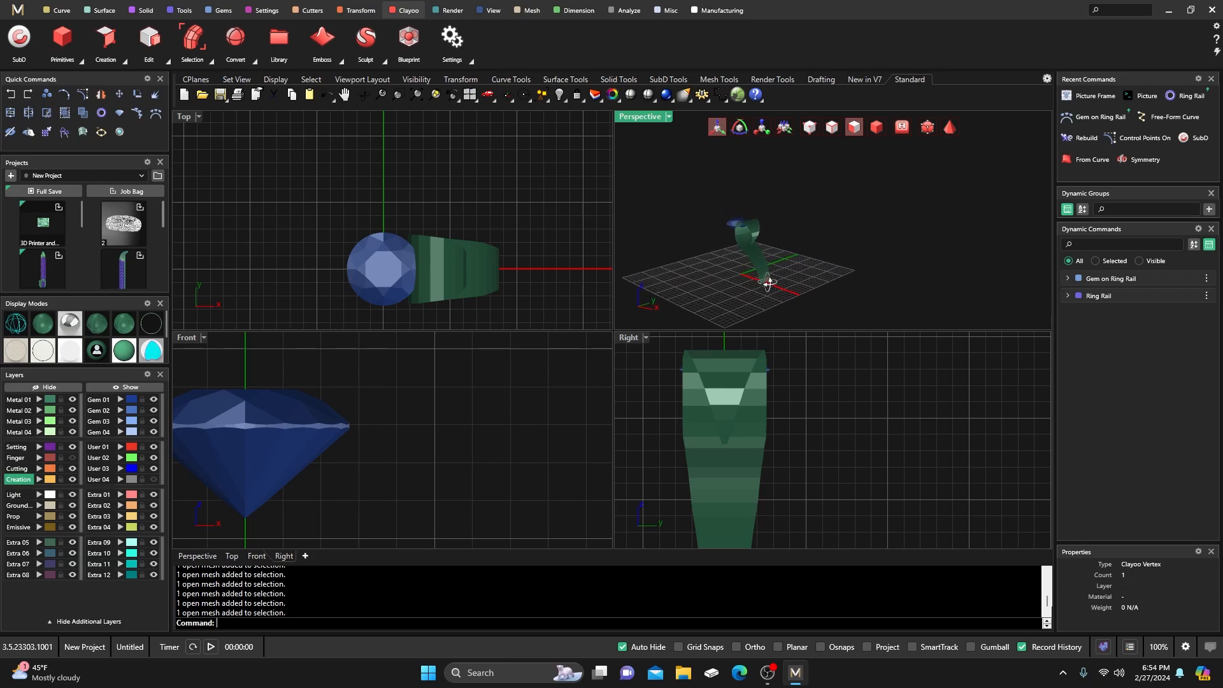
left_click(950, 127)
right_click_drag(901, 197, 783, 224)
scroll(755, 242, "up", 8)
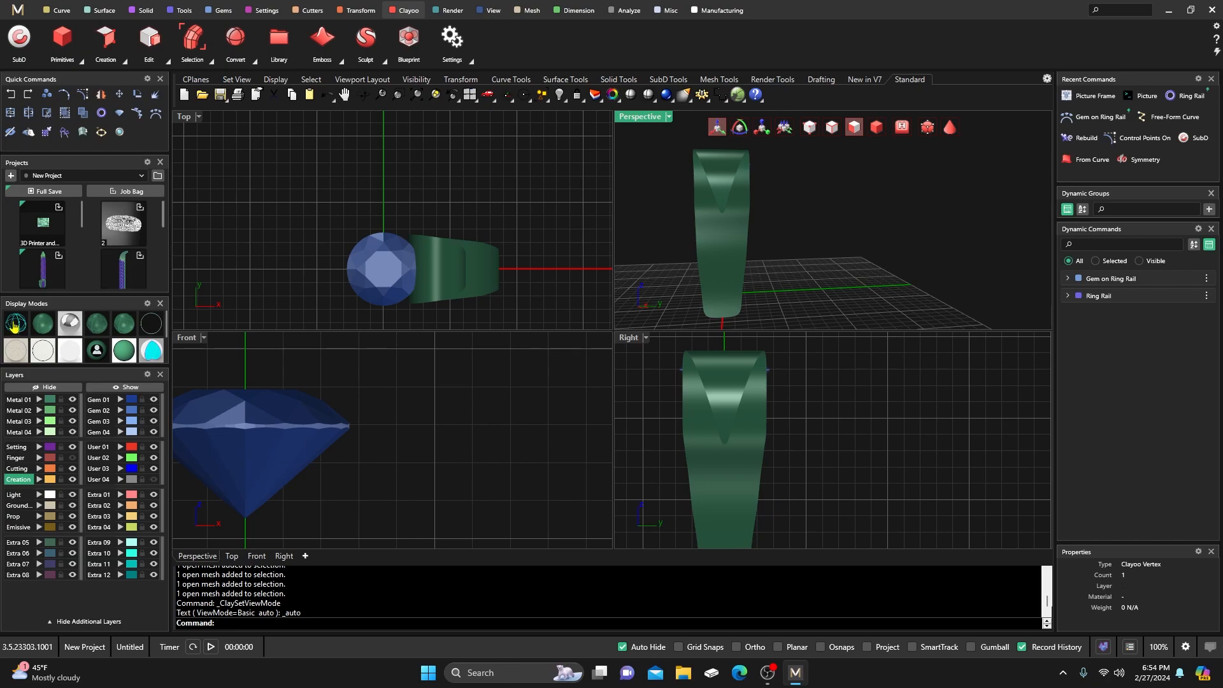
Switch Perspective to X-ray and turn vertex mode back on for the shank.
left_click(14, 326)
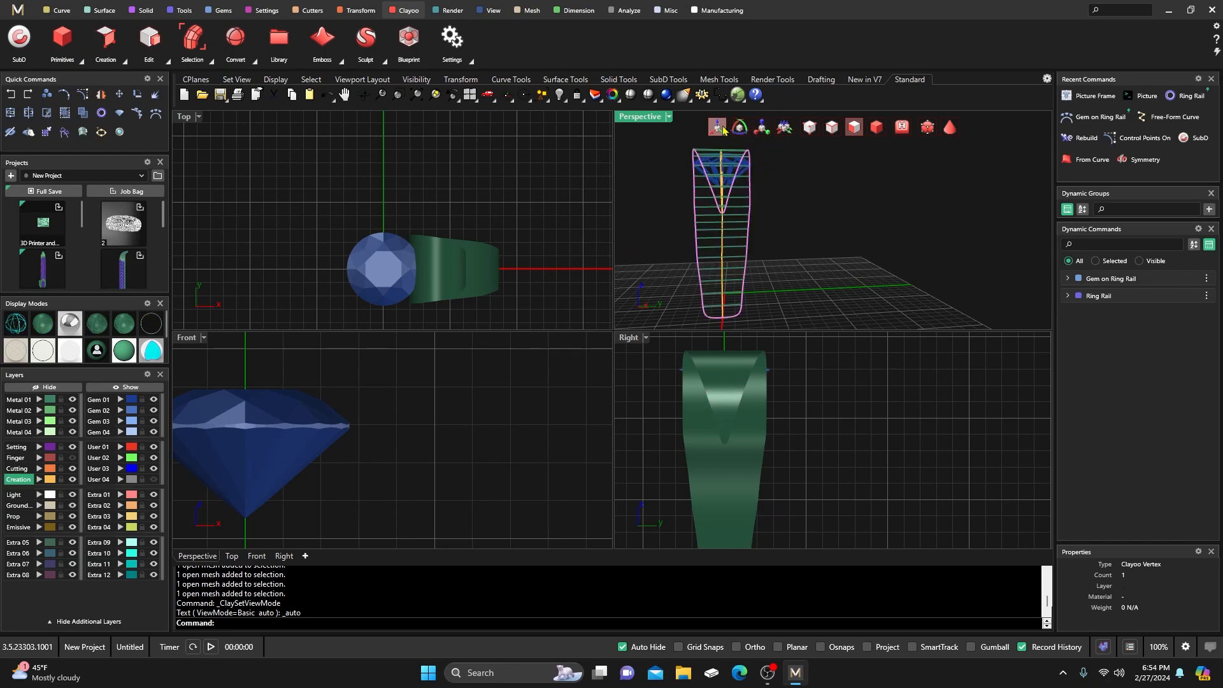
left_click(809, 127)
scroll(820, 435, "down", 3)
scroll(820, 435, "up", 3)
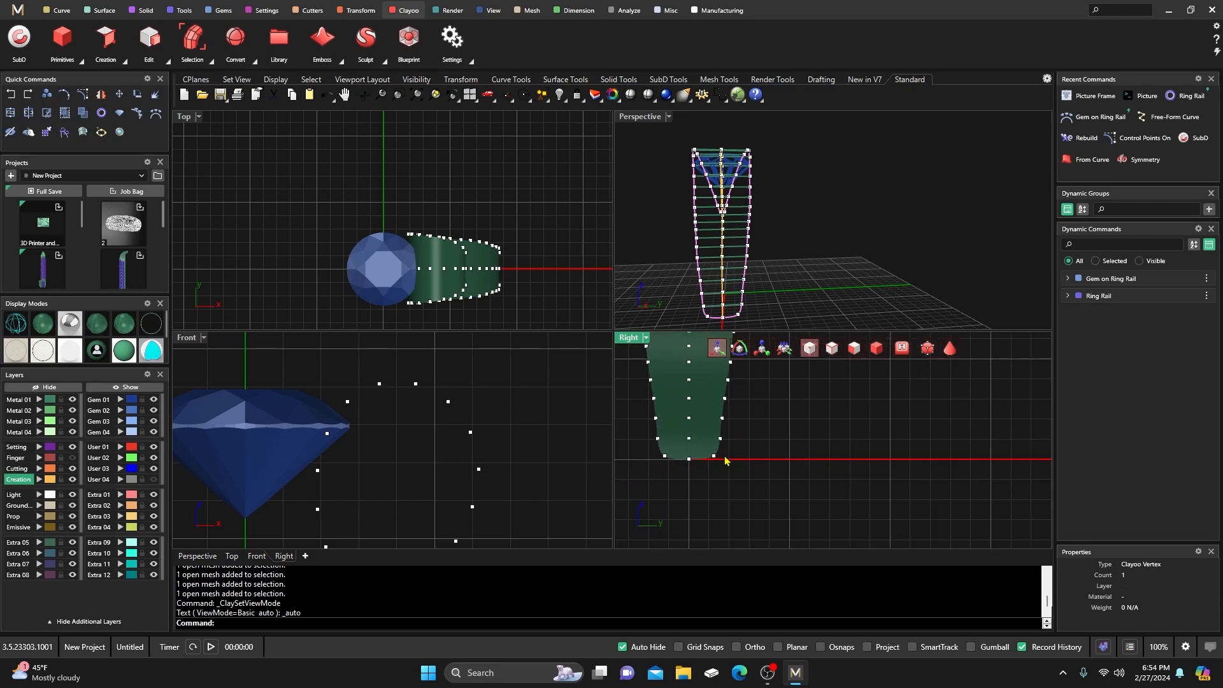
Pull the shank's first several edge vertices inward in the Right view.
left_click(726, 468)
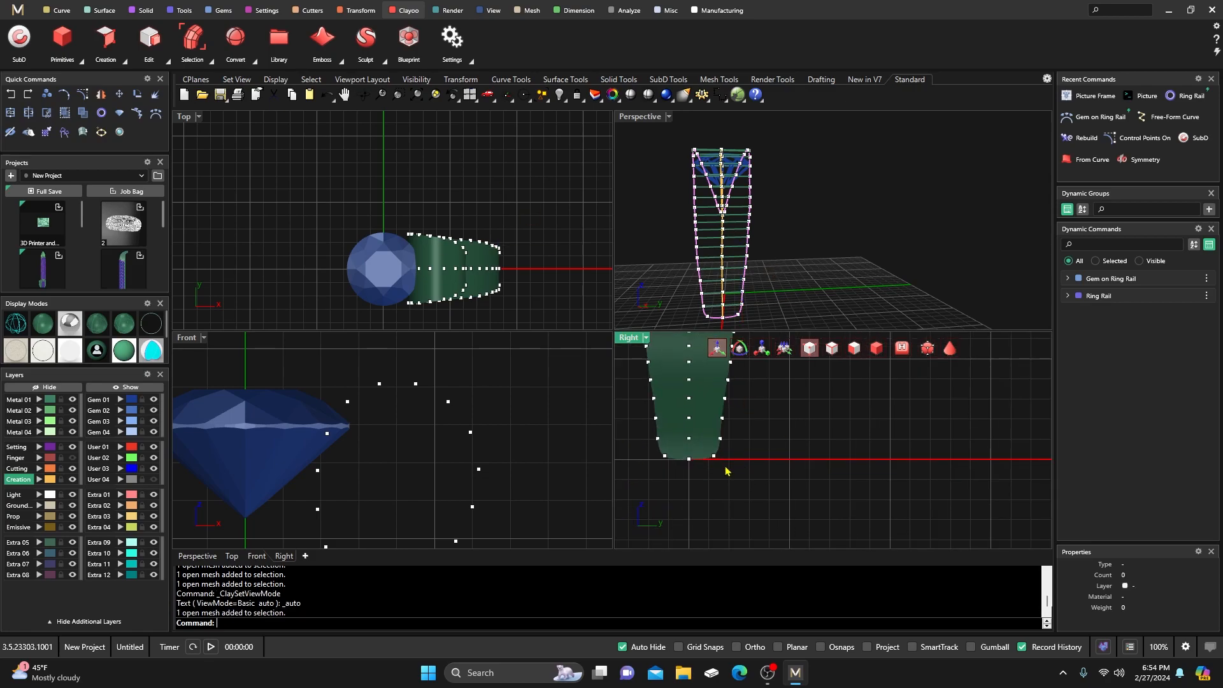
left_click(714, 457)
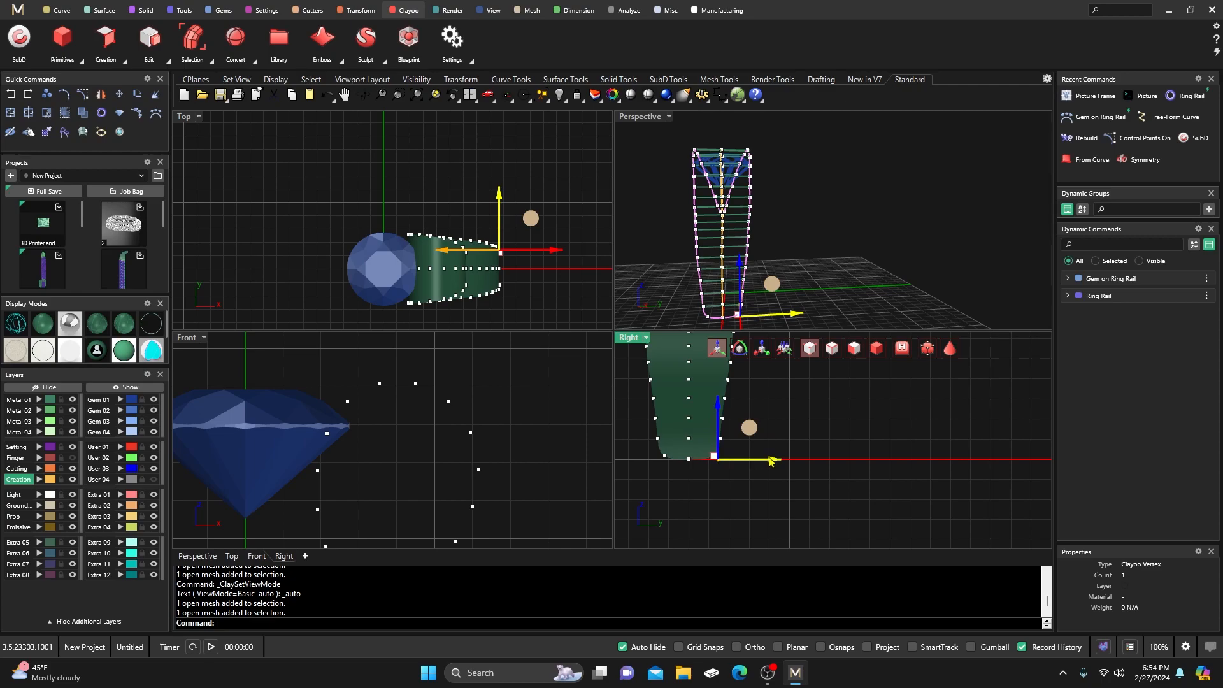
left_click_drag(775, 464, 760, 437)
scroll(729, 455, "up", 3)
left_click(715, 433)
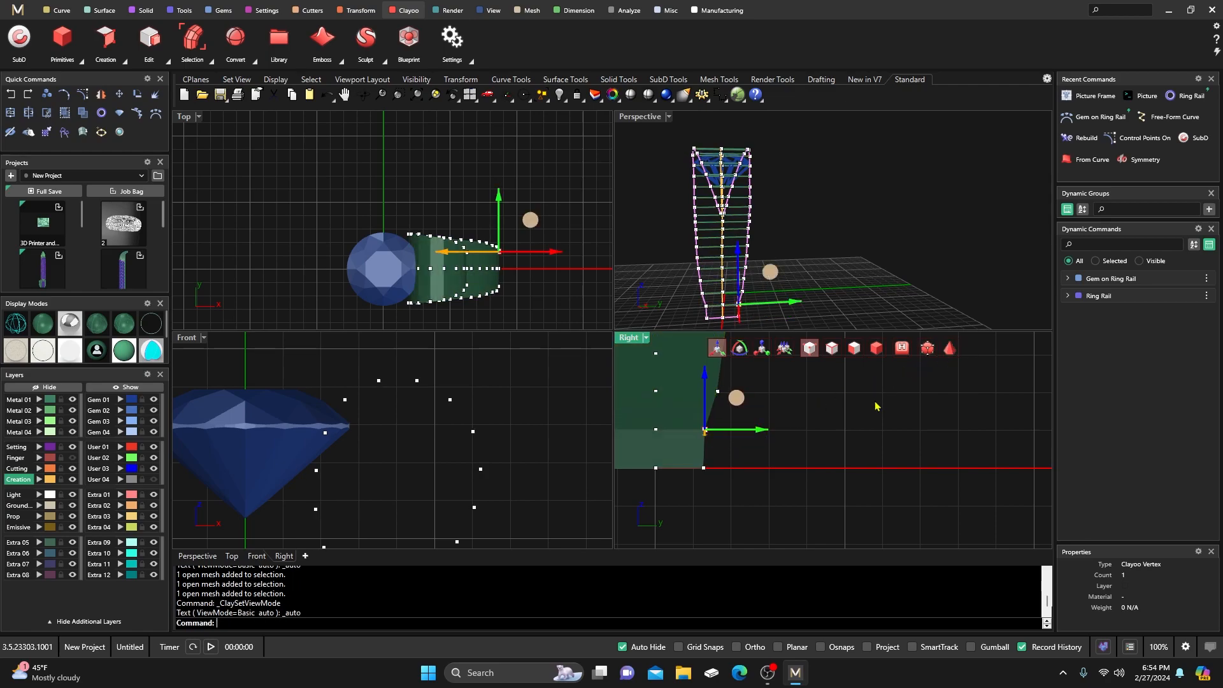
left_click(718, 392)
left_click_drag(774, 394, 767, 395)
right_click_drag(756, 453, 760, 531)
left_click(727, 435)
left_click_drag(782, 438, 773, 439)
right_click_drag(752, 447, 757, 482)
left_click(736, 434)
left_click_drag(795, 439, 784, 441)
right_click_drag(776, 473, 777, 510)
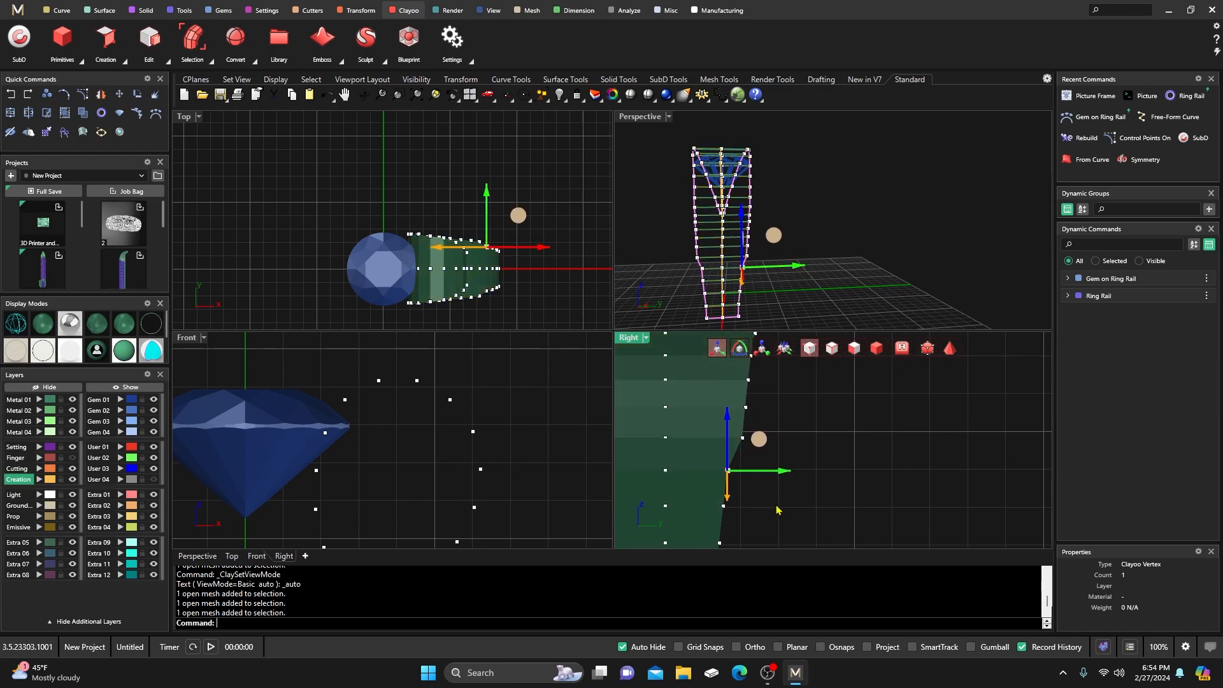
left_click(742, 438)
left_click_drag(790, 438, 788, 442)
Continue pulling successive lower edge vertices inward to refine the shank's taper.
right_click_drag(781, 472, 783, 508)
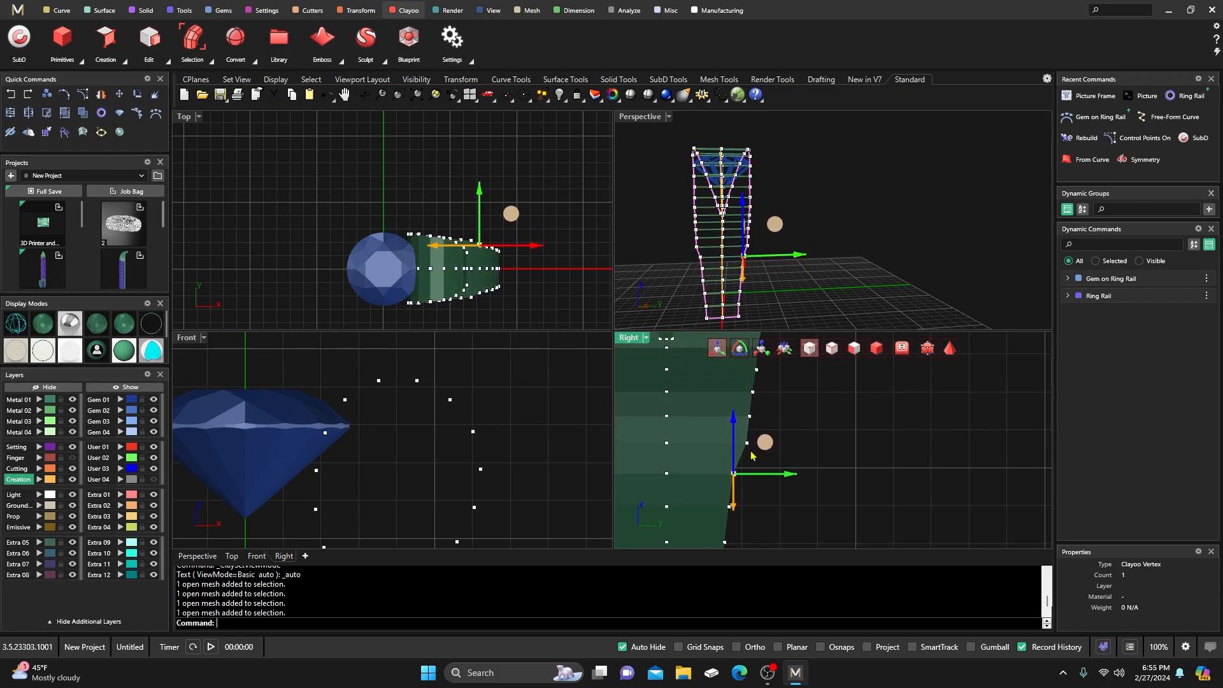
left_click(747, 444)
left_click_drag(793, 444, 784, 444)
left_click(769, 483)
right_click_drag(778, 480, 781, 507)
left_click(753, 443)
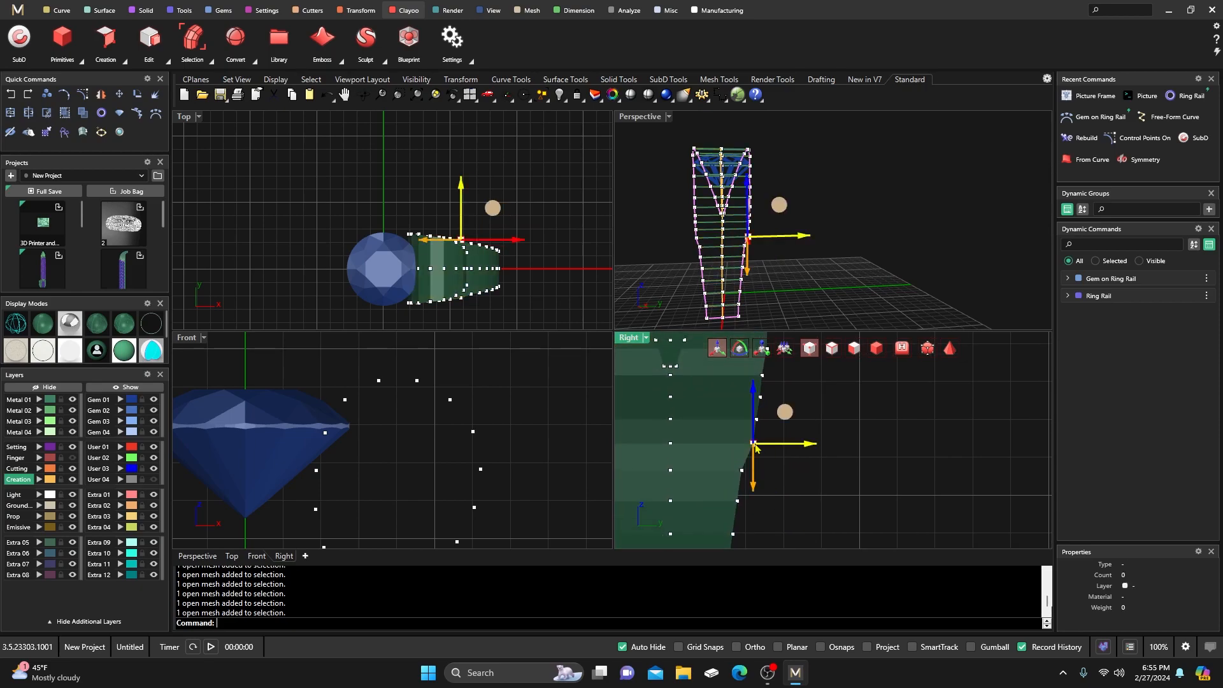
left_click_drag(808, 449, 800, 449)
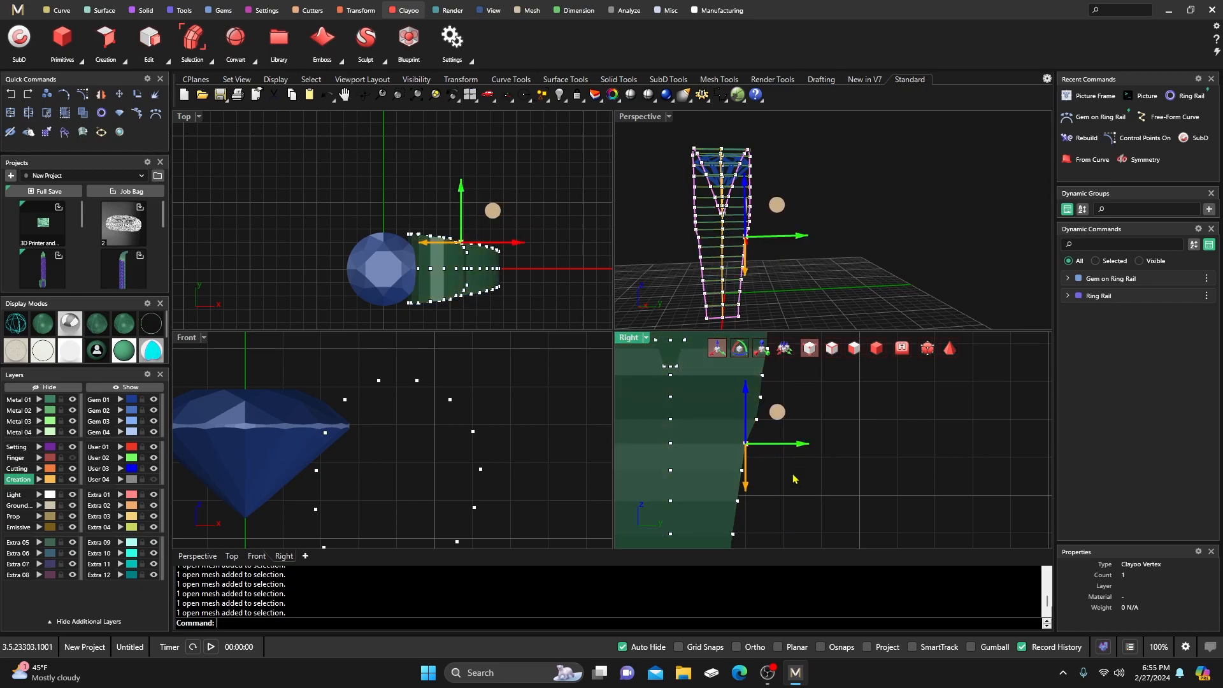
left_click(794, 484)
right_click_drag(790, 496, 784, 523)
left_click(752, 446)
left_click_drag(811, 454, 802, 454)
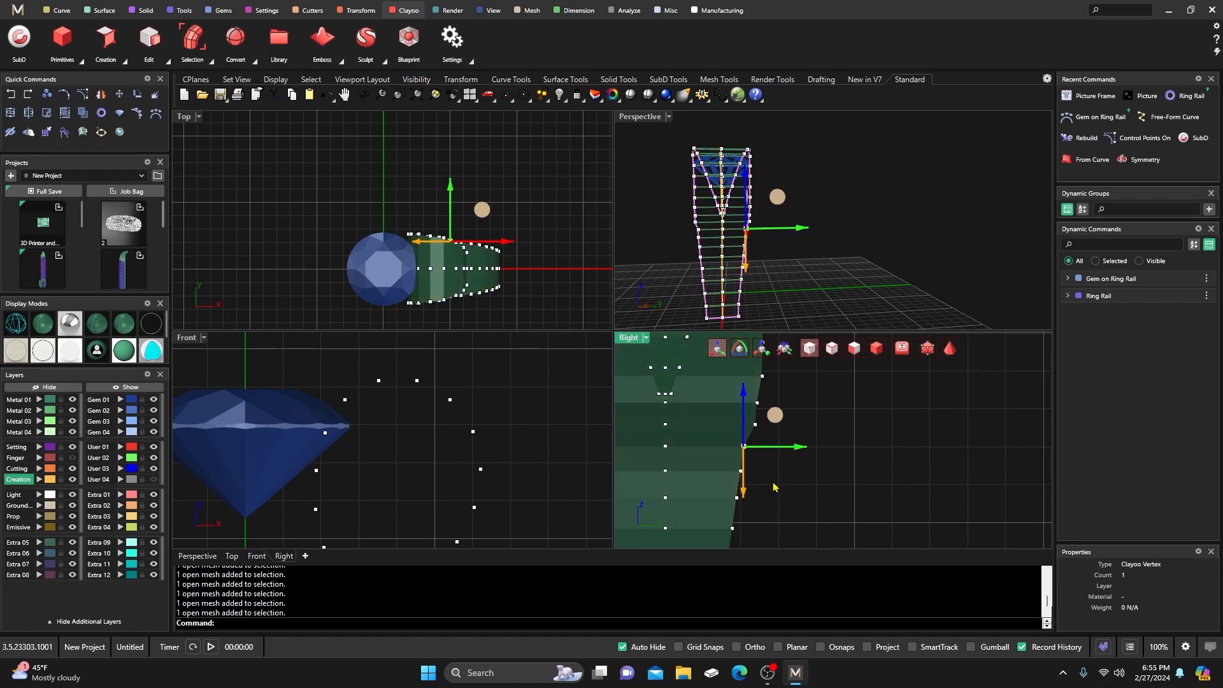
left_click(776, 487)
right_click_drag(759, 444, 762, 462)
left_click(759, 444)
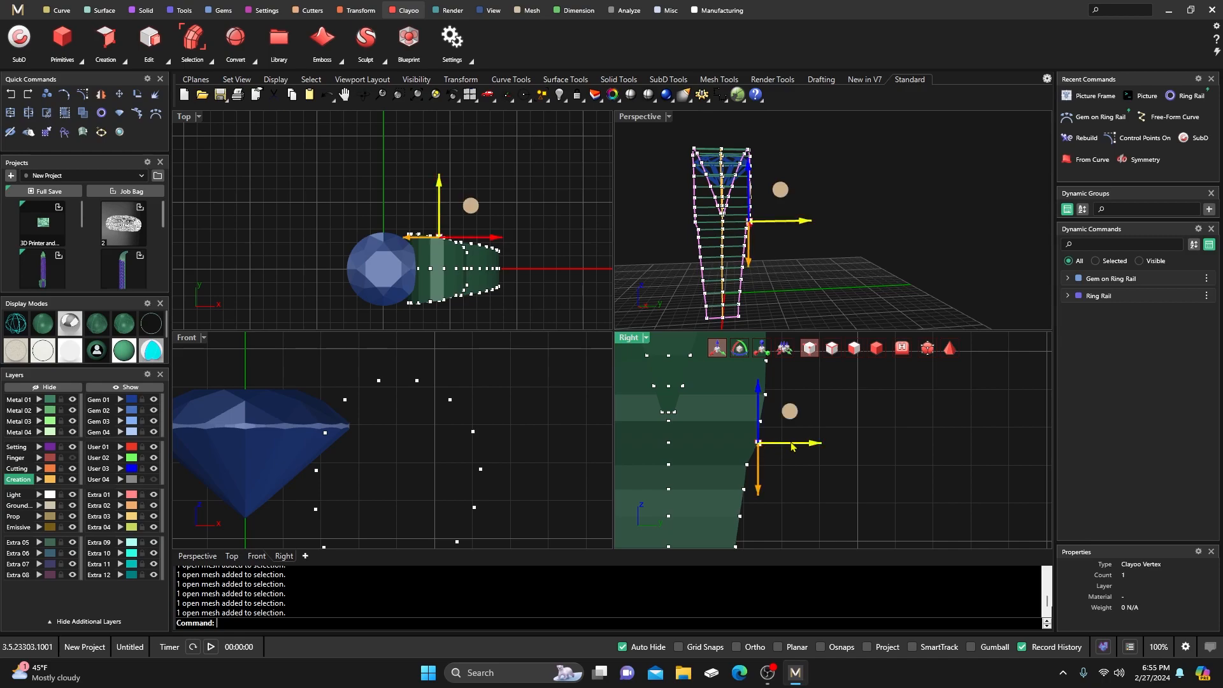
left_click_drag(812, 450, 804, 450)
left_click(795, 481)
right_click_drag(795, 481, 791, 507)
left_click(758, 446)
left_click_drag(812, 450, 812, 427)
Nudge the last edge vertices slightly inward, then switch to Ghosted/X-ray display and deselect.
left_click(771, 445)
left_click(761, 420)
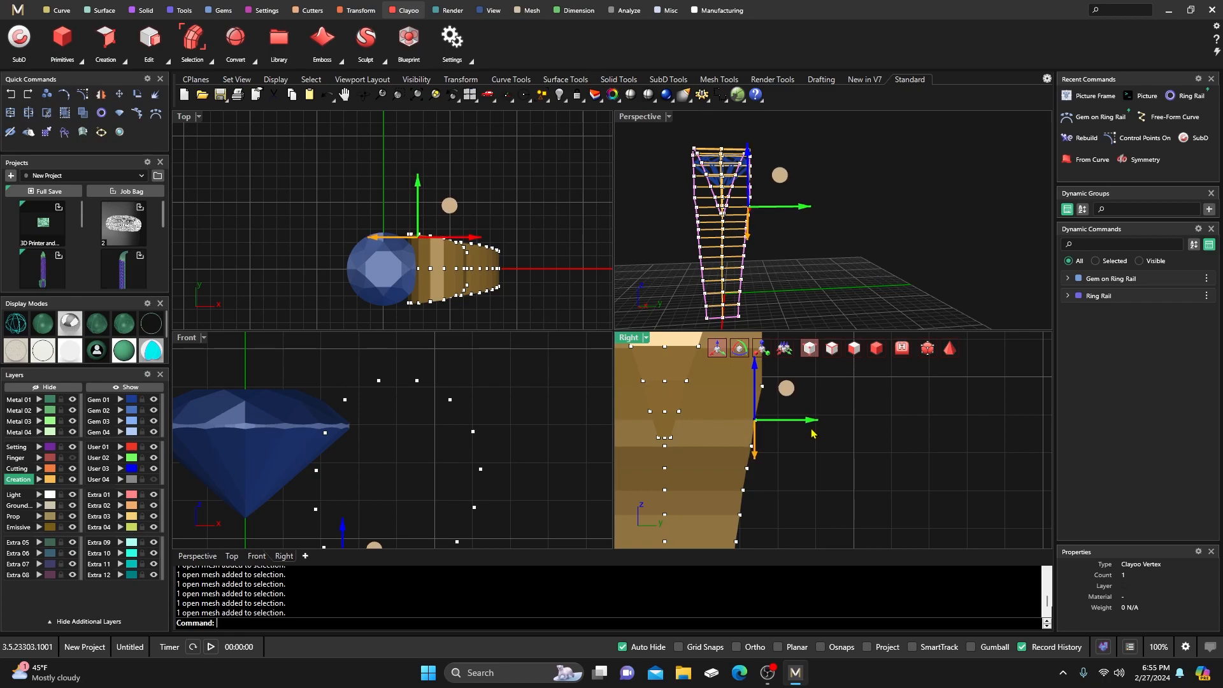
left_click_drag(813, 434, 812, 435)
left_click(798, 455)
right_click_drag(798, 457, 797, 494)
left_click(761, 425)
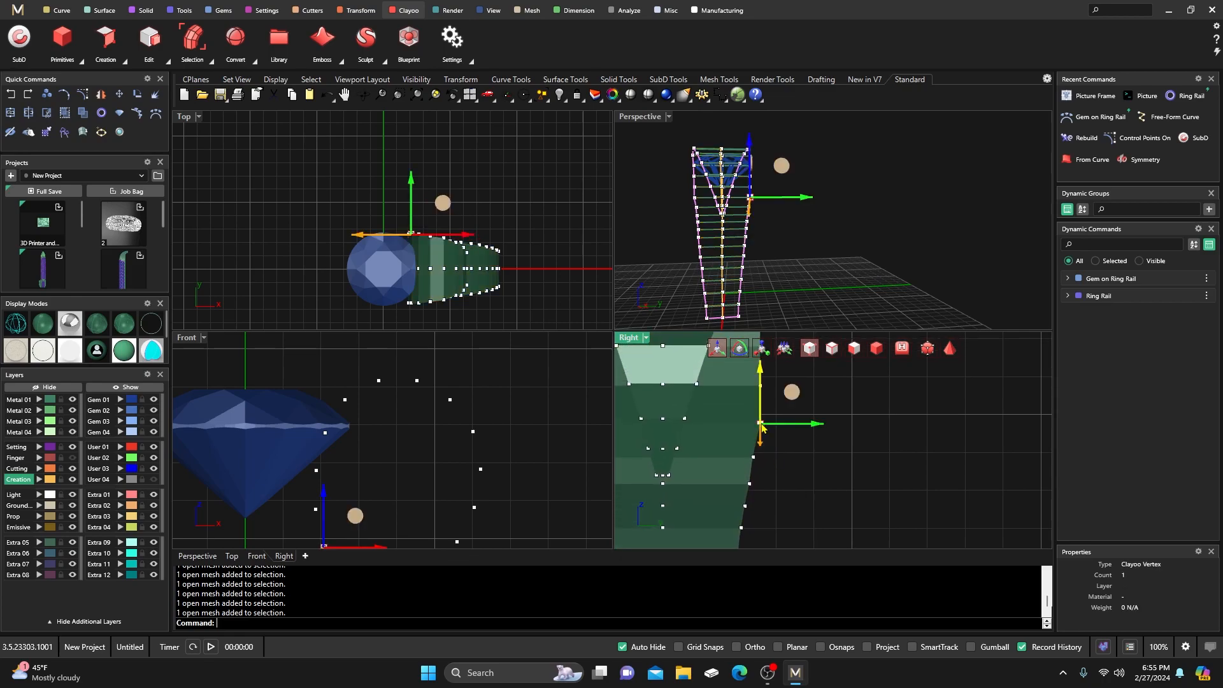
left_click_drag(814, 426, 811, 428)
left_click(787, 450)
right_click_drag(794, 454, 794, 484)
left_click(761, 417)
left_click_drag(816, 416, 813, 418)
mouse_move(808, 456)
right_mouse_down()
mouse_move(807, 499)
mouse_move(811, 484)
right_mouse_up()
right_click_drag(826, 422, 828, 445)
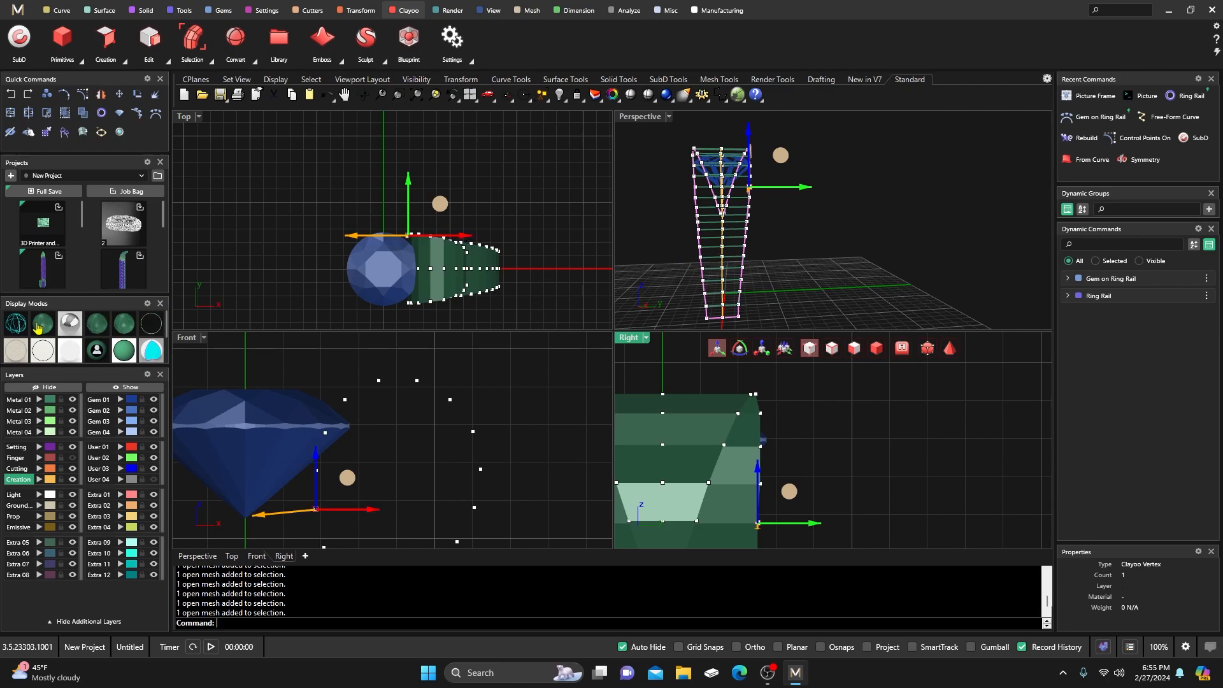
left_click(97, 326)
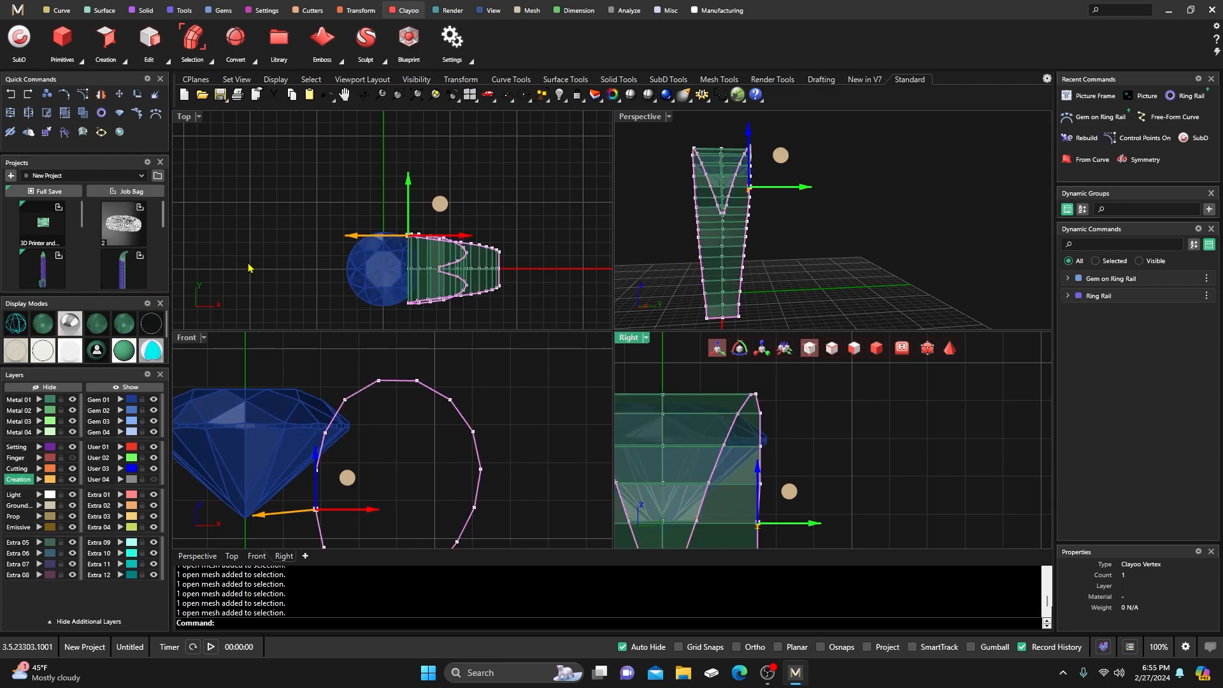
key("Escape")
Orbit around the curling shank in solid shaded display, then switch to the faceted clay view.
left_click(861, 275)
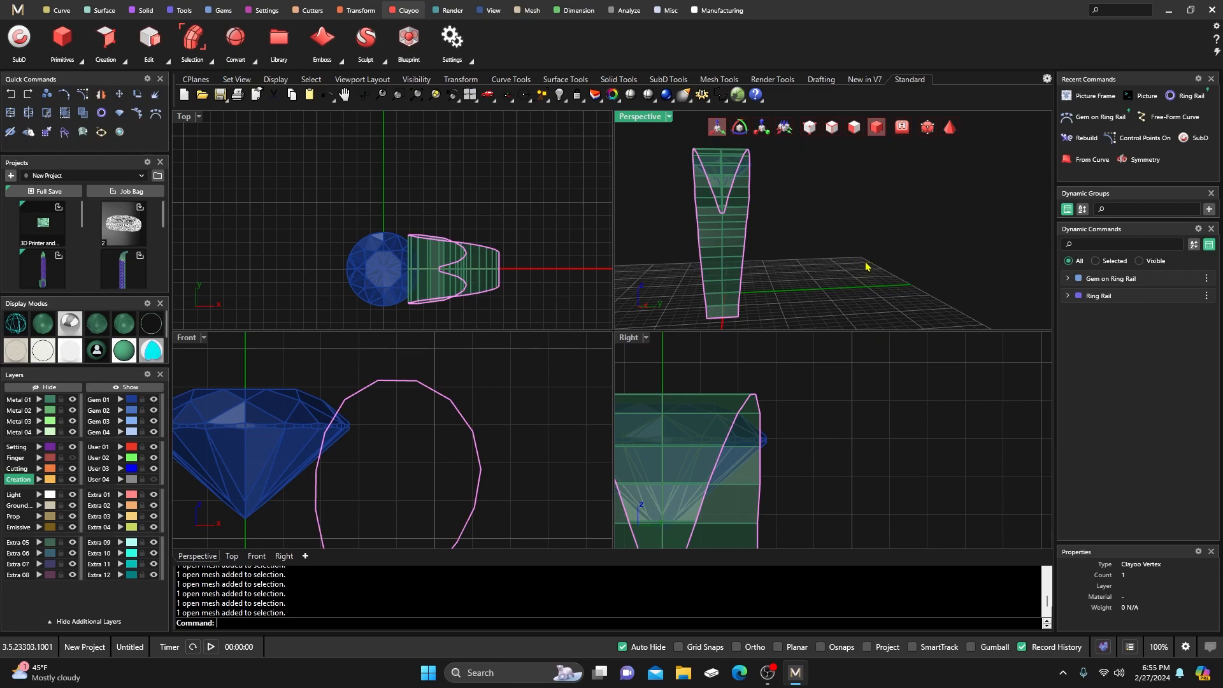
right_click_drag(830, 270, 850, 274)
left_click(42, 326)
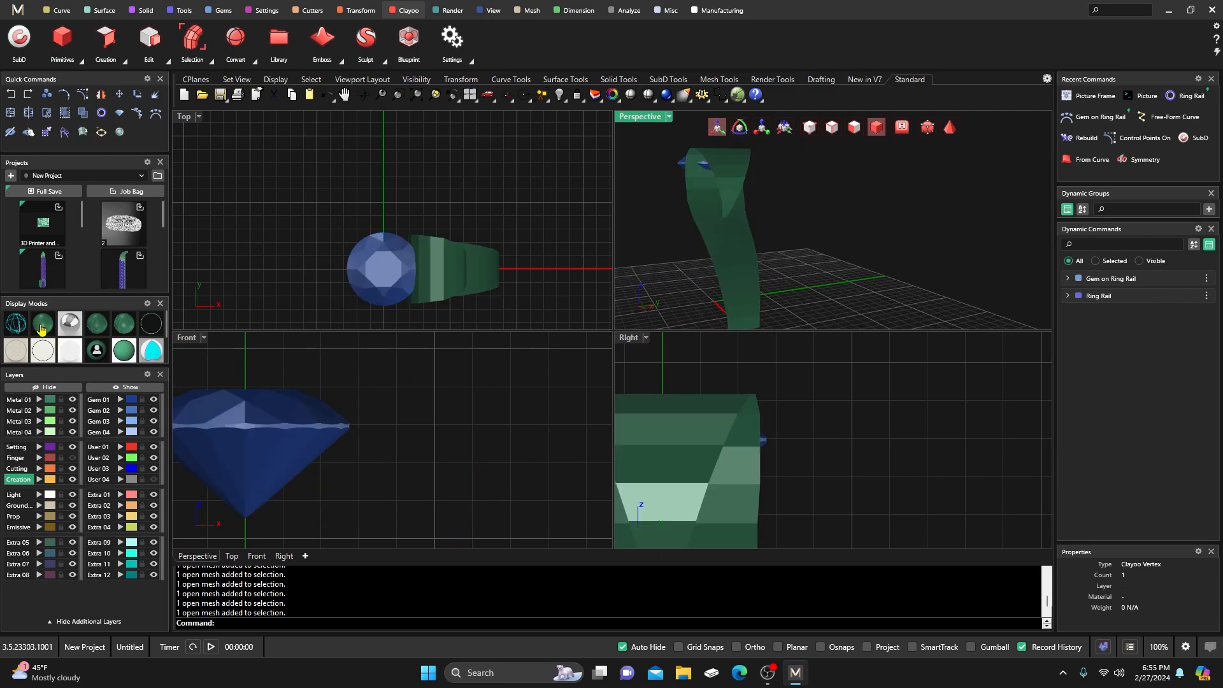
mouse_move(807, 240)
right_mouse_down()
mouse_move(784, 265)
mouse_move(842, 192)
right_mouse_up()
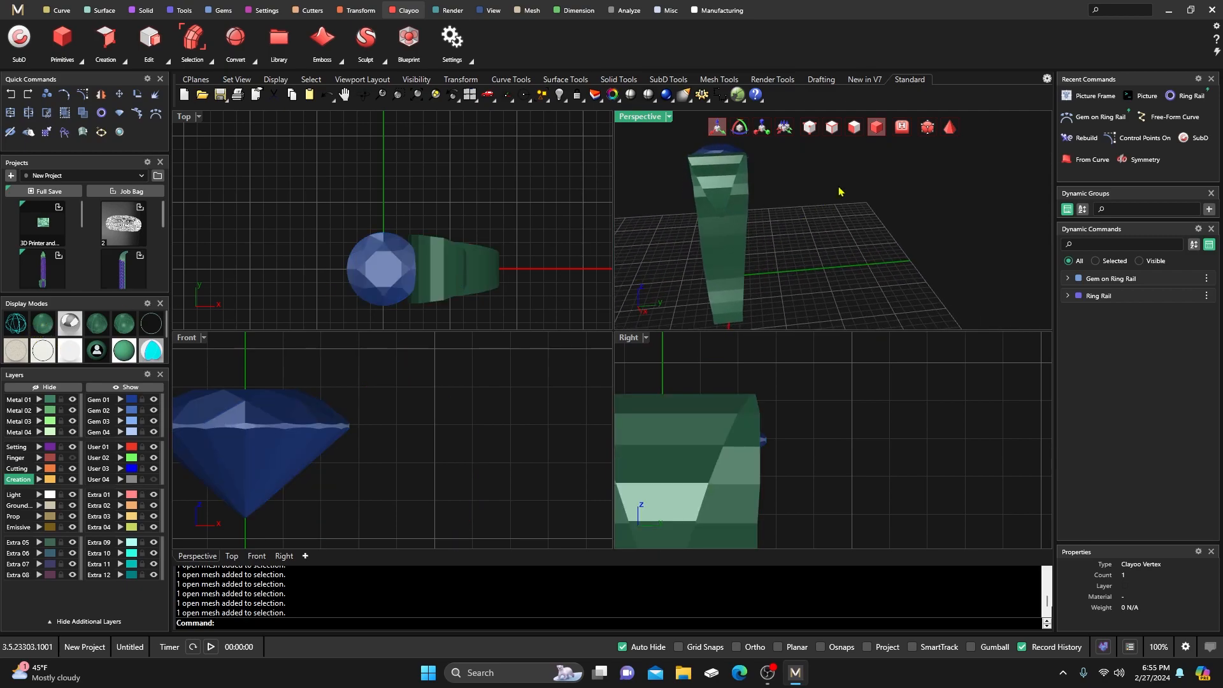
mouse_move(872, 236)
right_mouse_down()
mouse_move(854, 201)
mouse_move(899, 199)
mouse_move(818, 228)
right_mouse_up()
left_click(950, 127)
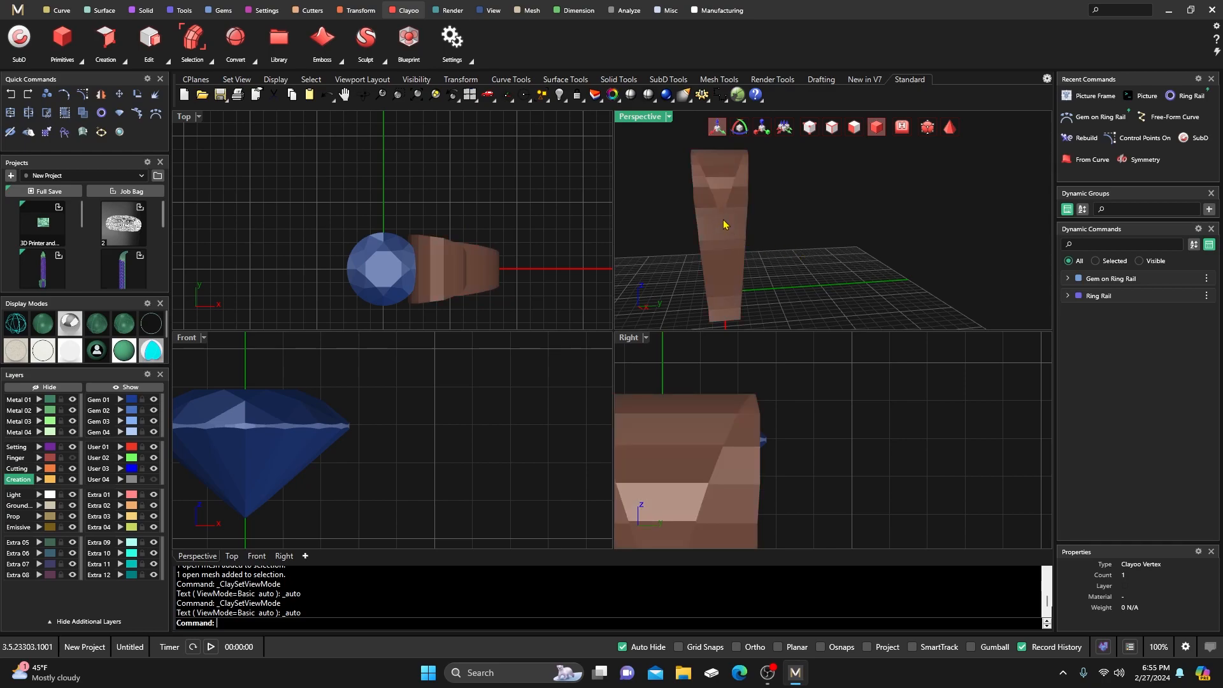
Orbit to see the whole curled shank and gem, then set the 3D view to wireframe and zoom in.
right_click_drag(655, 199, 677, 251)
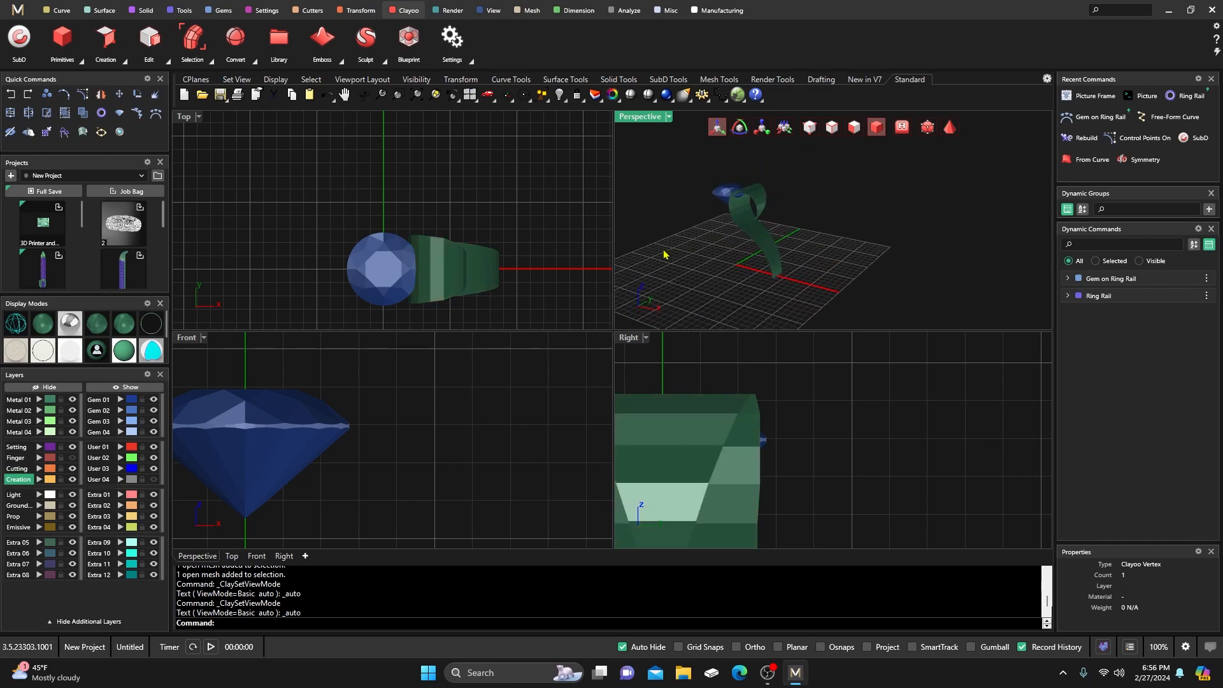
left_click(14, 326)
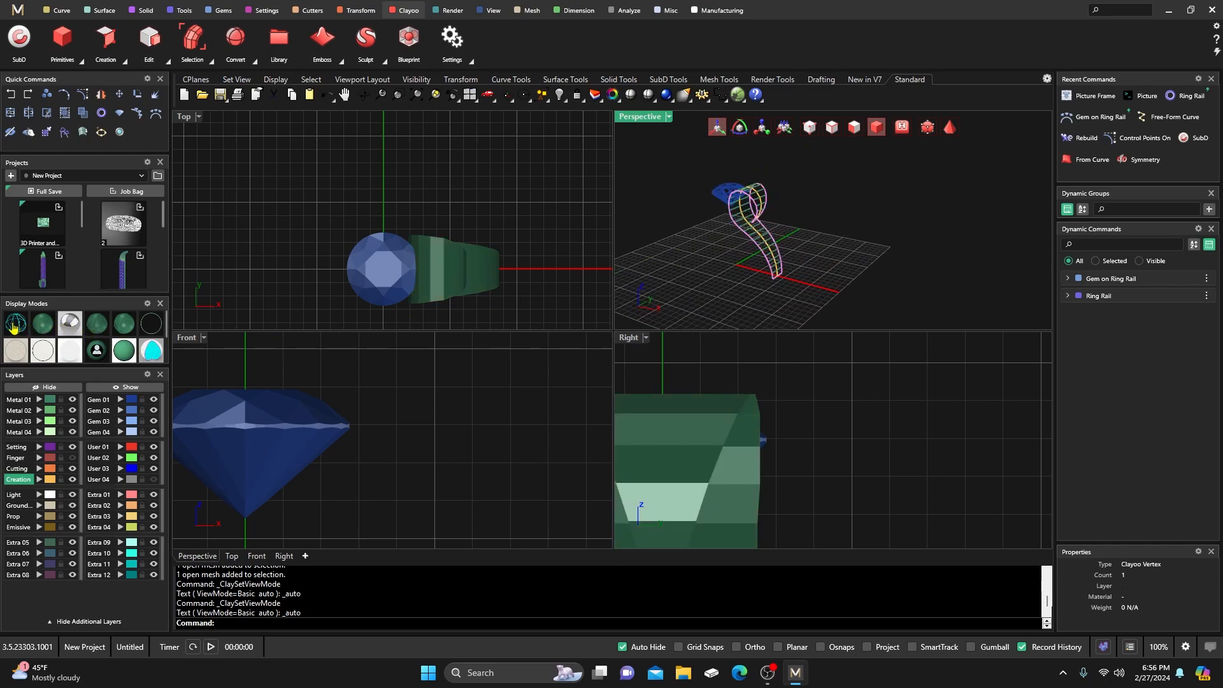
scroll(750, 218, "up", 3)
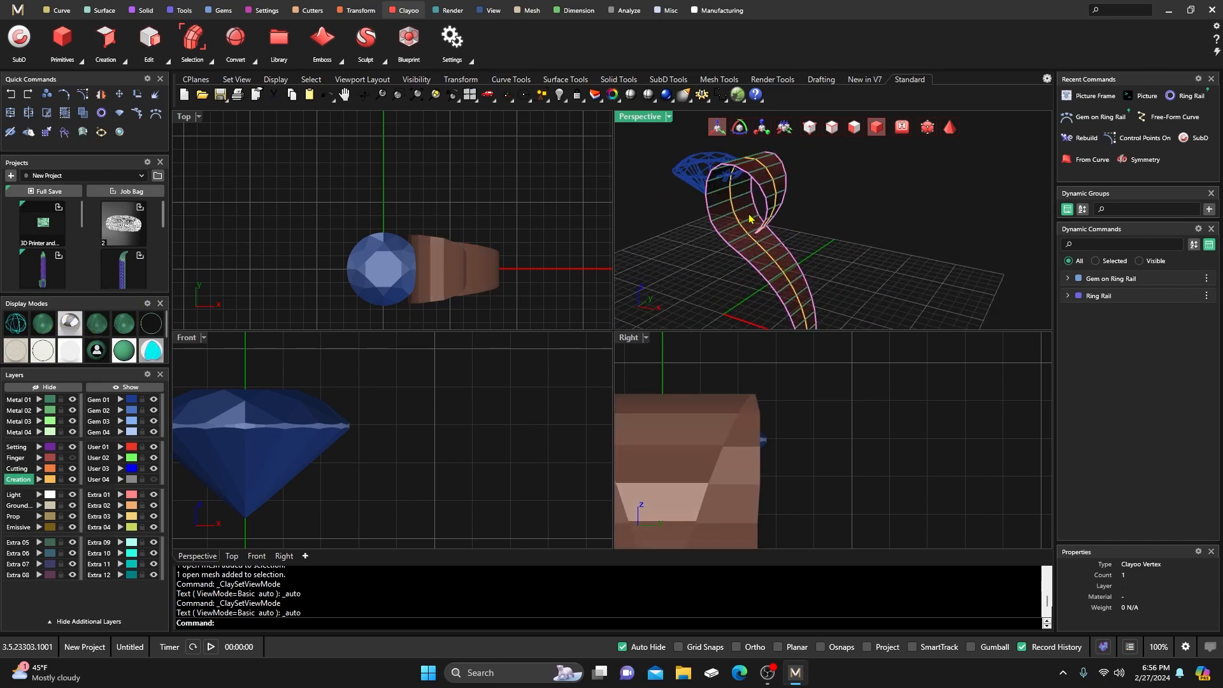
left_click(124, 61)
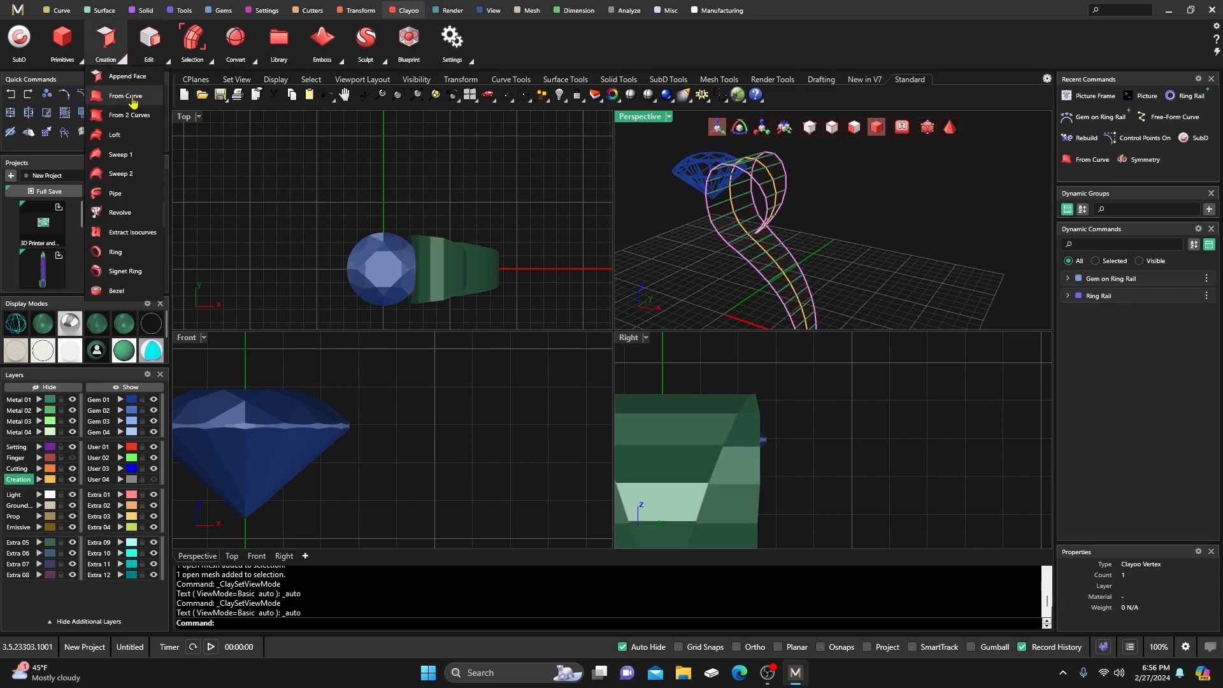
Apply Clayoo Symmetry to the shank, then maximize the Perspective view and orbit it upright.
left_click(166, 59)
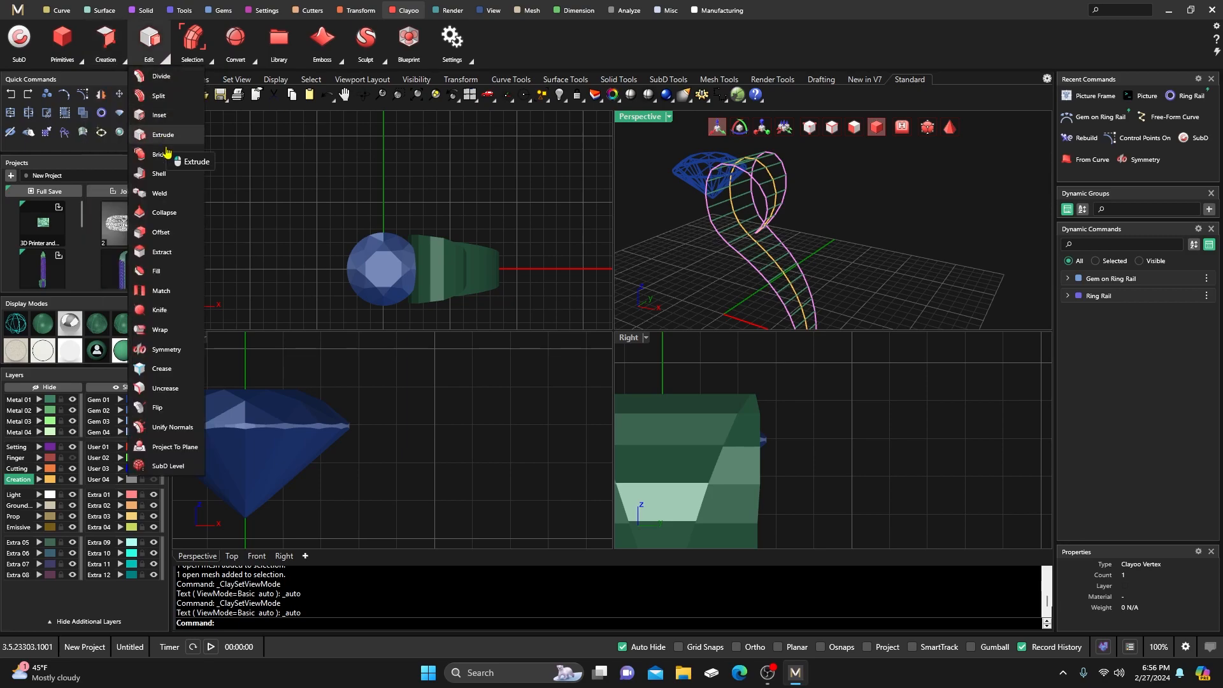
left_click(167, 350)
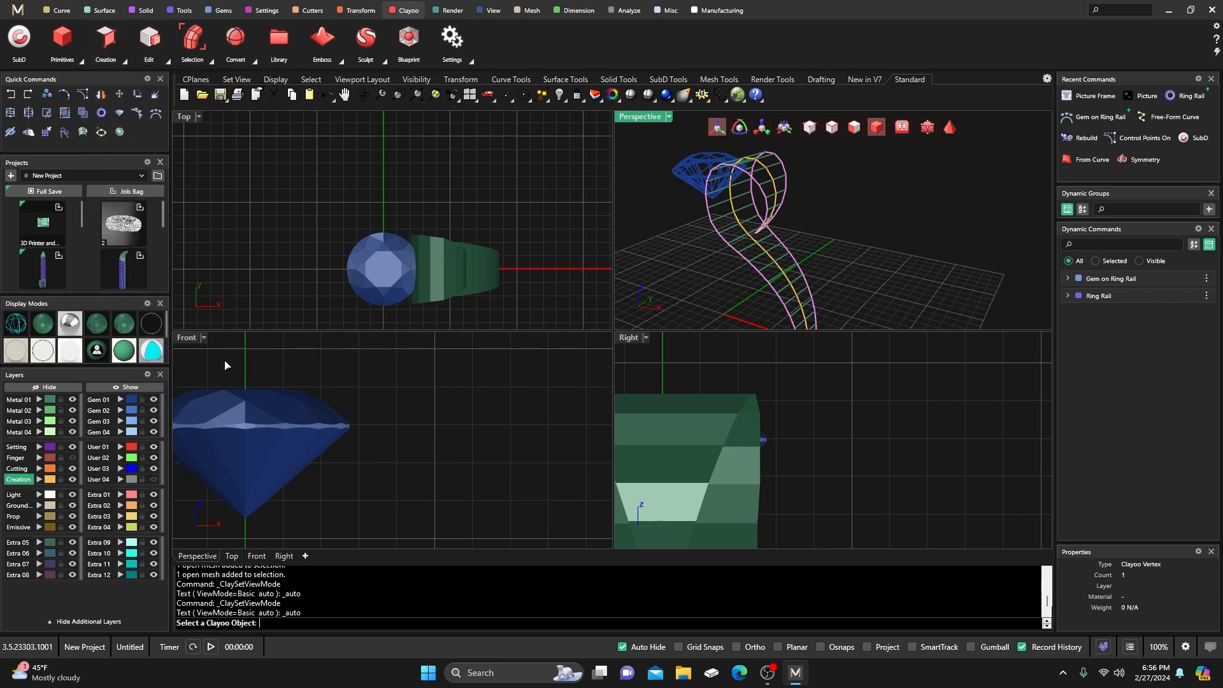
left_click(750, 247)
key("Return")
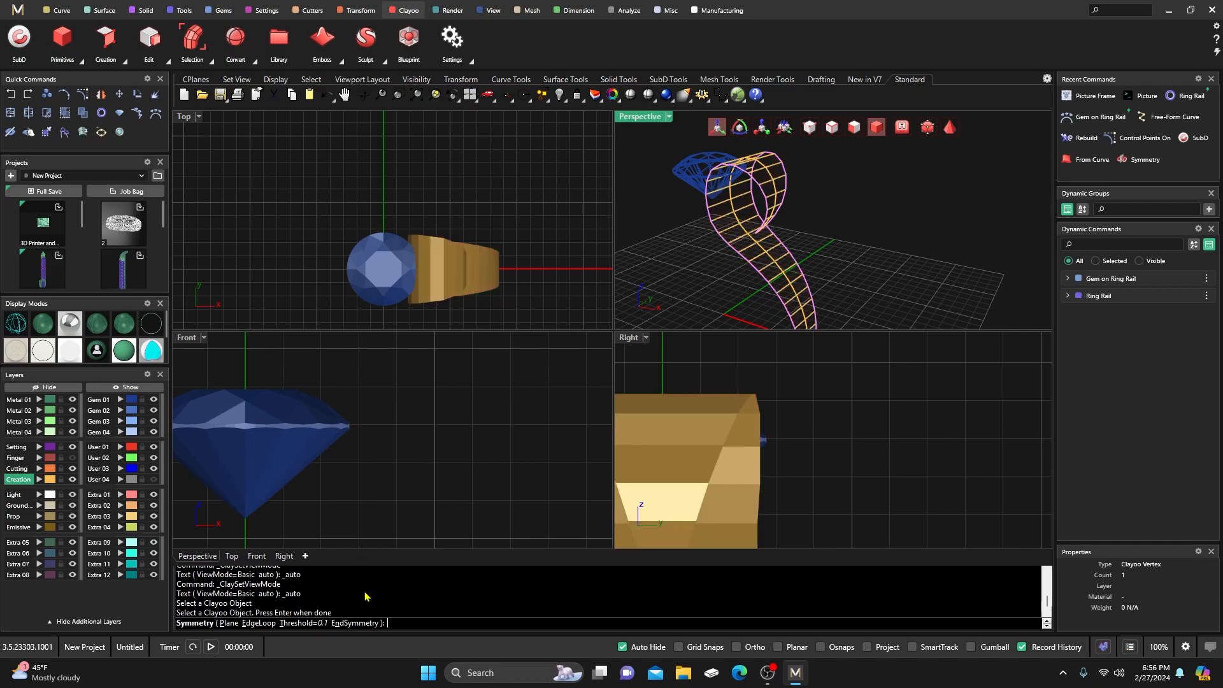
left_click(357, 623)
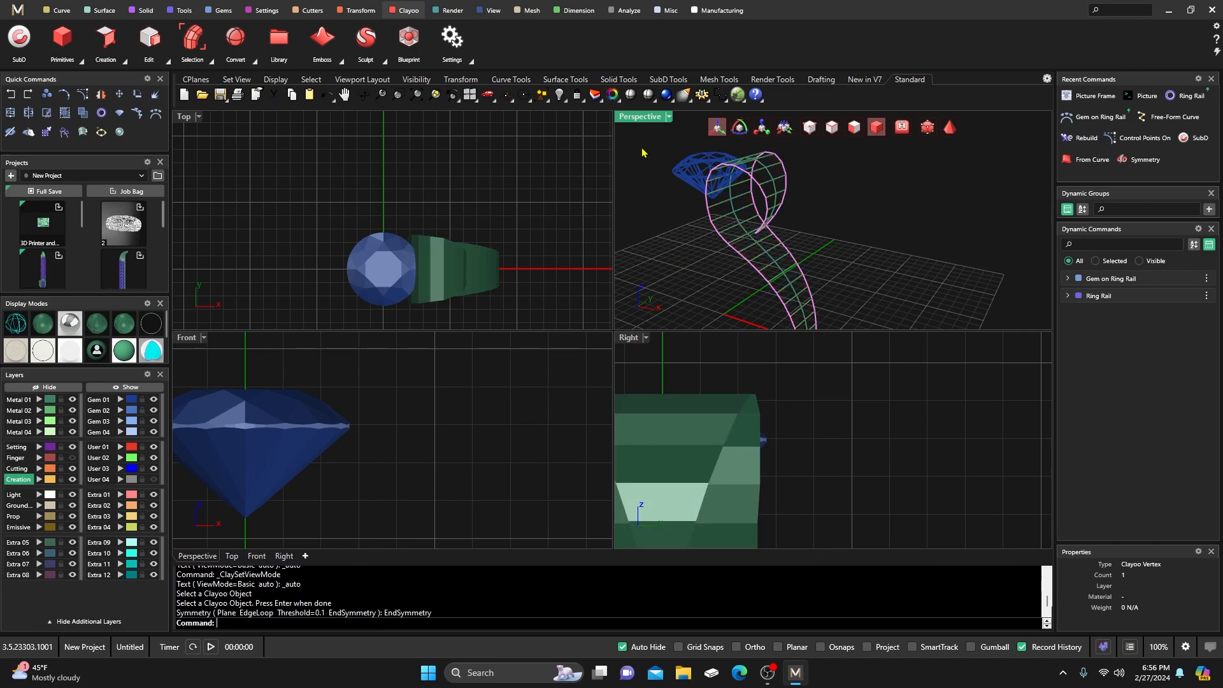
double_click(641, 119)
right_click_drag(687, 255, 628, 307)
Select the mirrored shank and orbit down to eye level with the band.
left_click(499, 284)
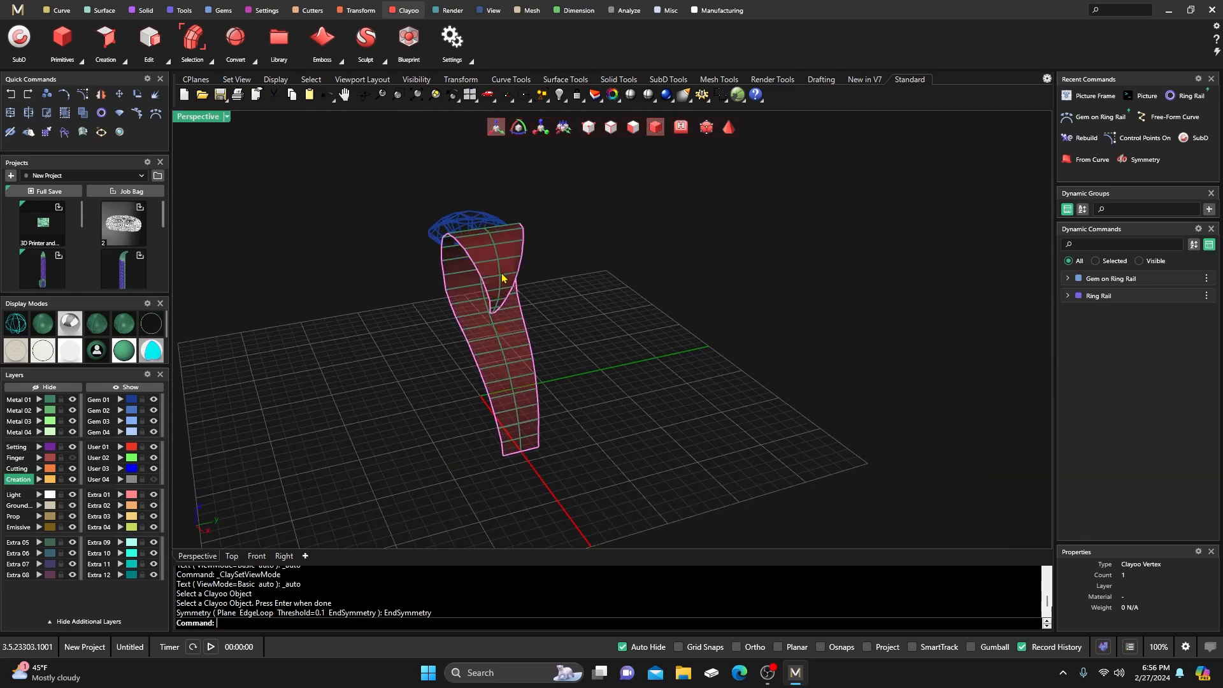
scroll(484, 336, "up", 3)
mouse_move(484, 337)
right_mouse_down()
mouse_move(442, 275)
mouse_move(491, 247)
mouse_move(471, 268)
right_mouse_up()
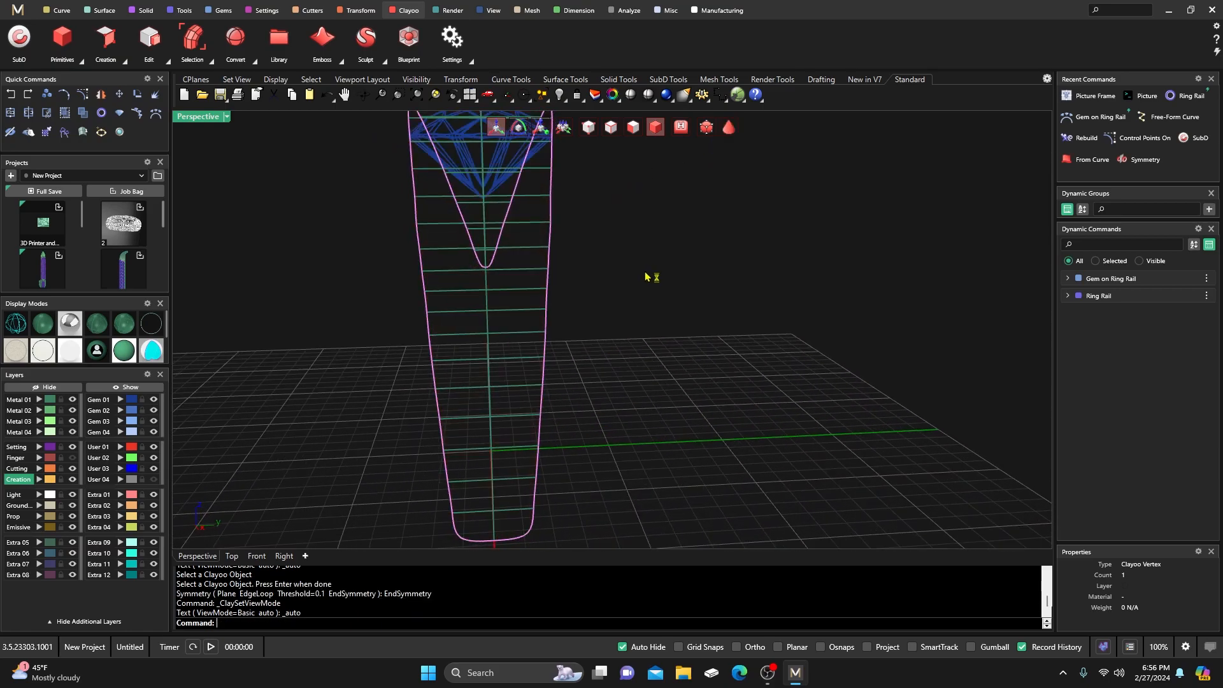
right_click_drag(647, 276, 431, 277)
Stand the band upright in smooth shaded display and zoom back out.
left_click(98, 332)
mouse_move(274, 349)
right_mouse_down()
mouse_move(261, 350)
mouse_move(289, 308)
mouse_move(366, 333)
mouse_move(364, 355)
right_mouse_up()
left_click(45, 328)
scroll(446, 374, "down", 8)
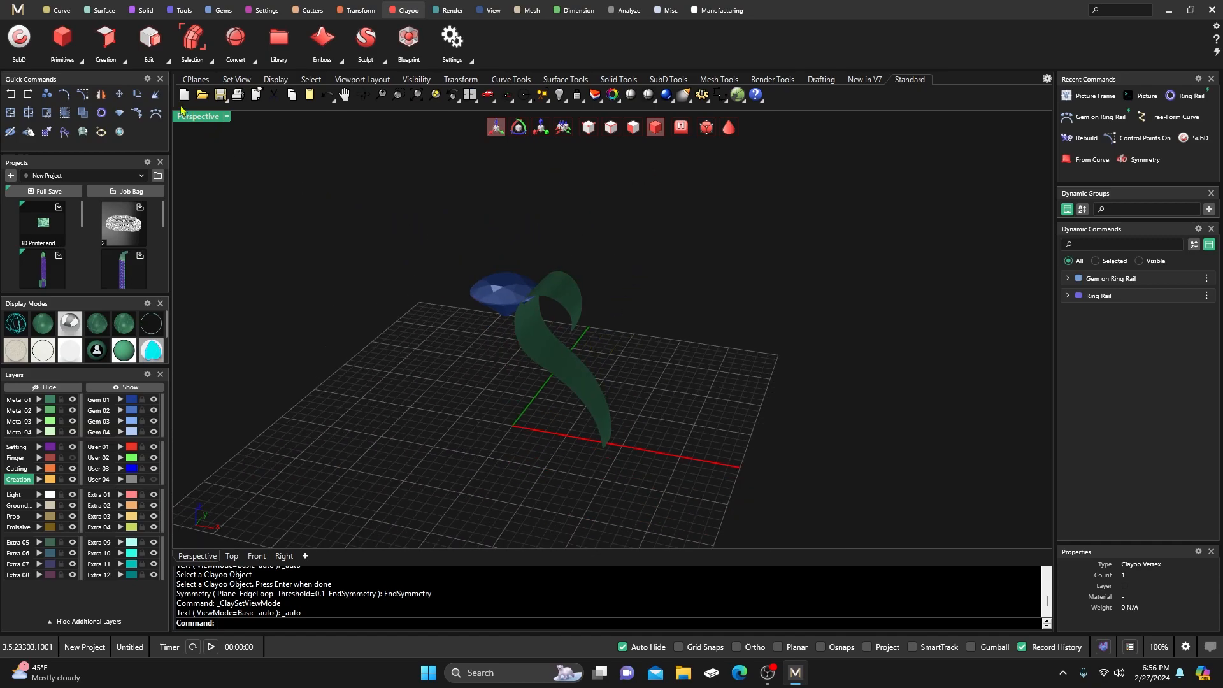
left_click(168, 62)
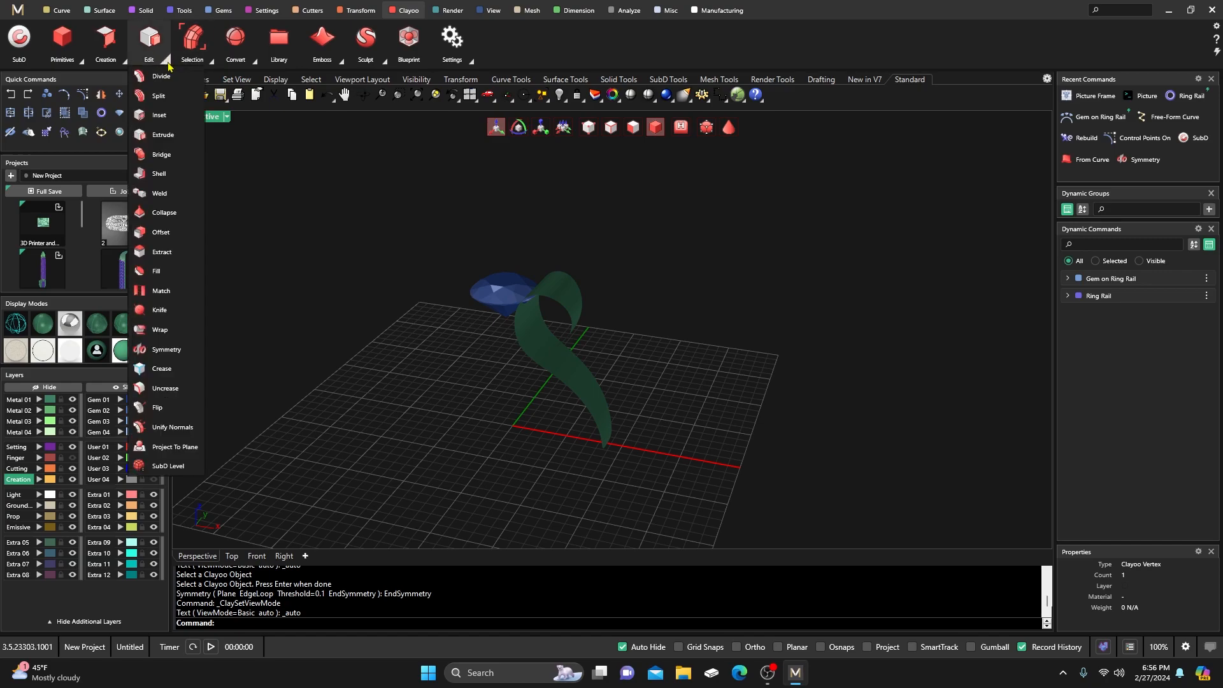
Start a Clayoo Shell on the green ribbon and return to the four-view layout.
left_click(156, 177)
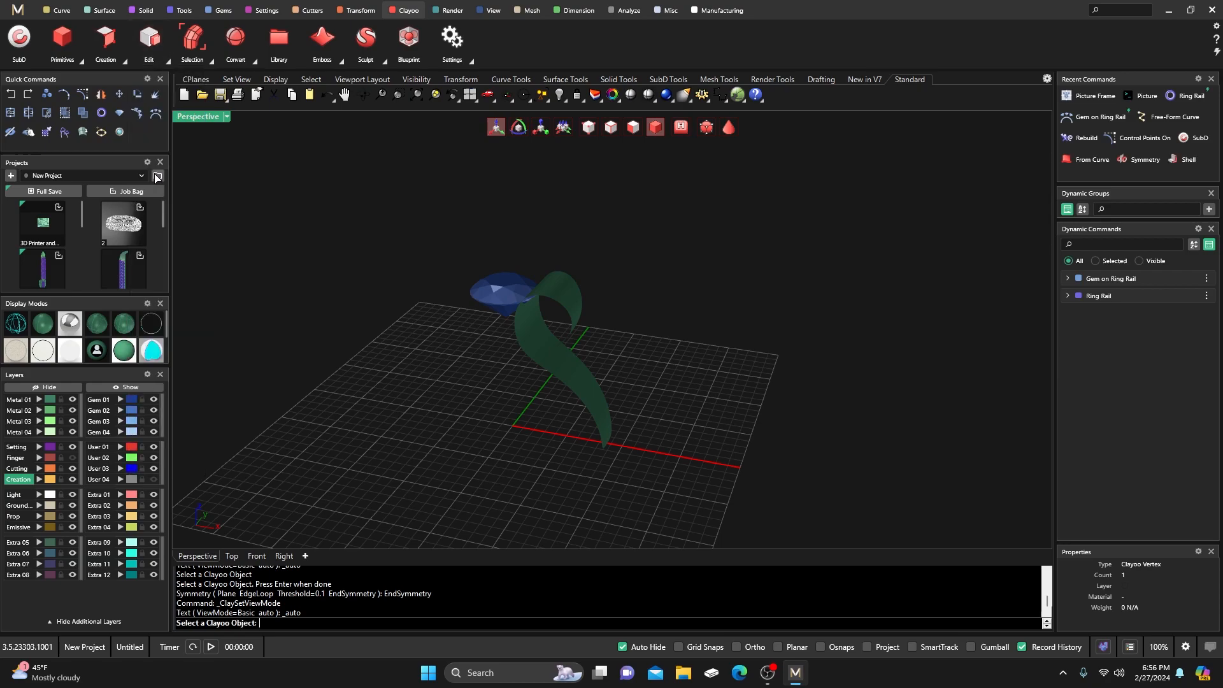
left_click(541, 347)
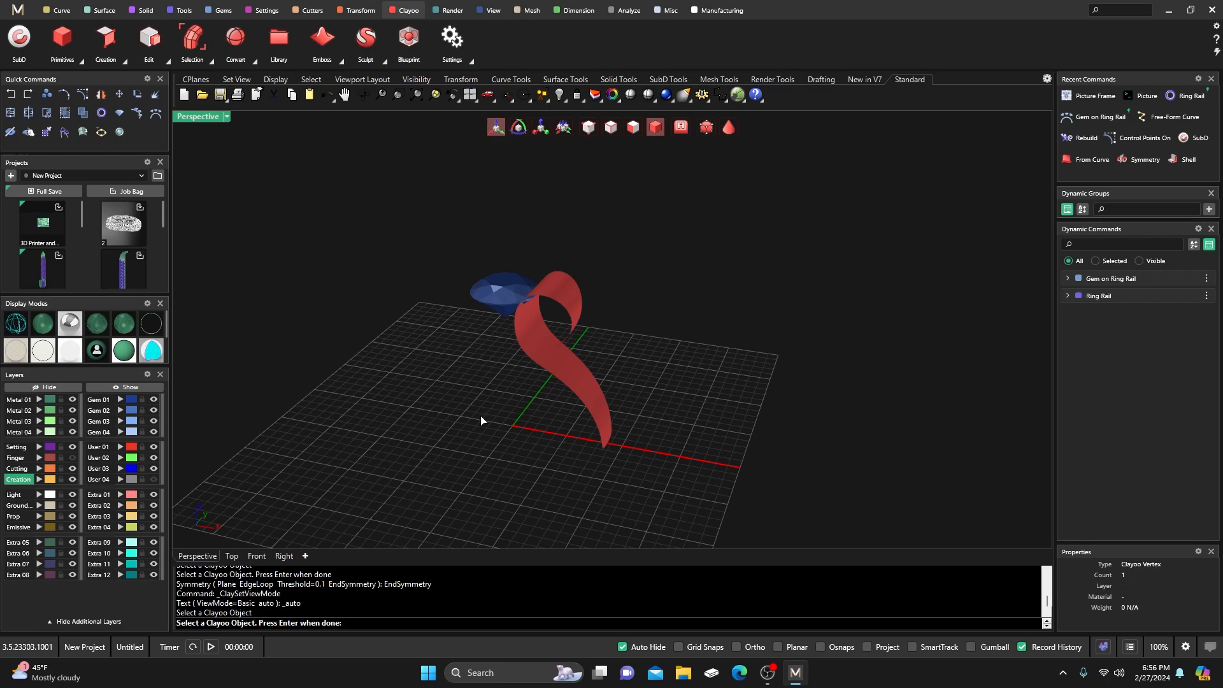
key("Return")
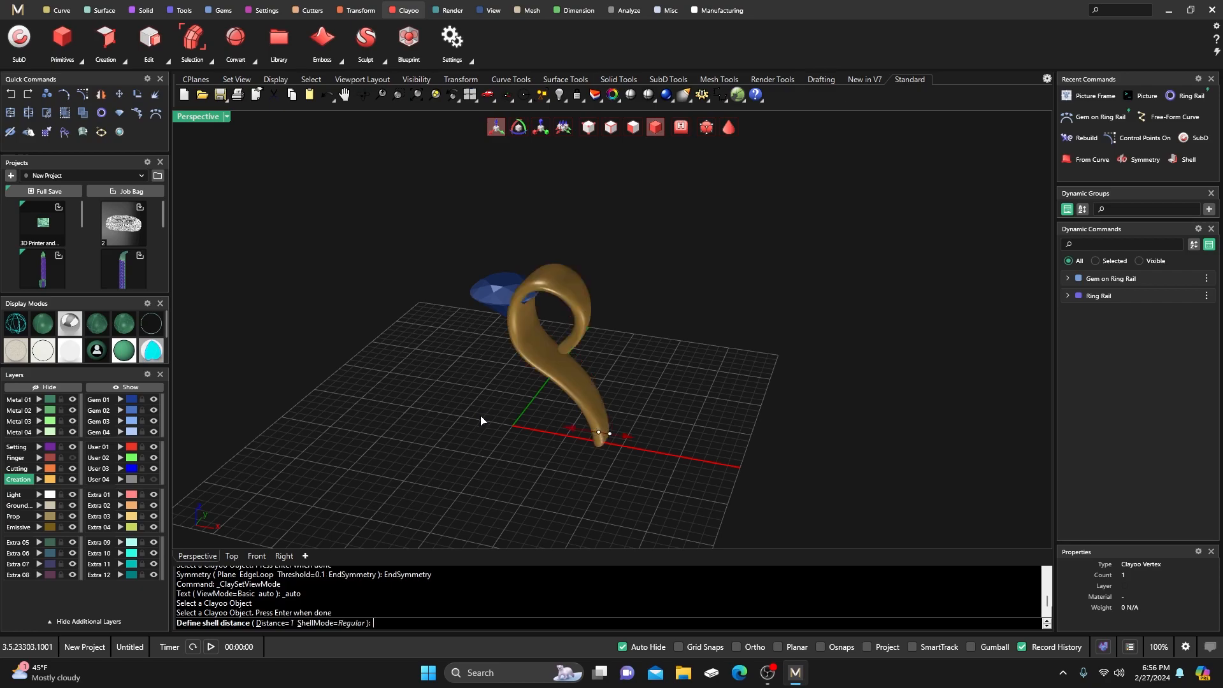
double_click(205, 118)
scroll(383, 371, "down", 6)
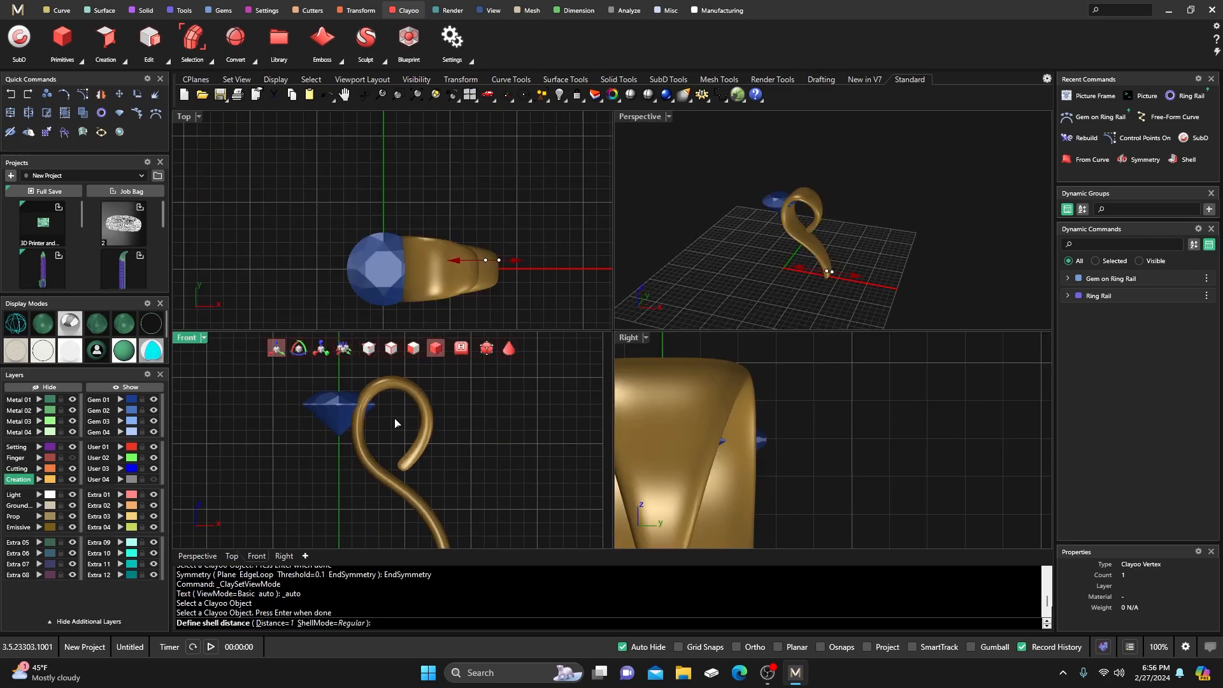
scroll(421, 494, "up", 3)
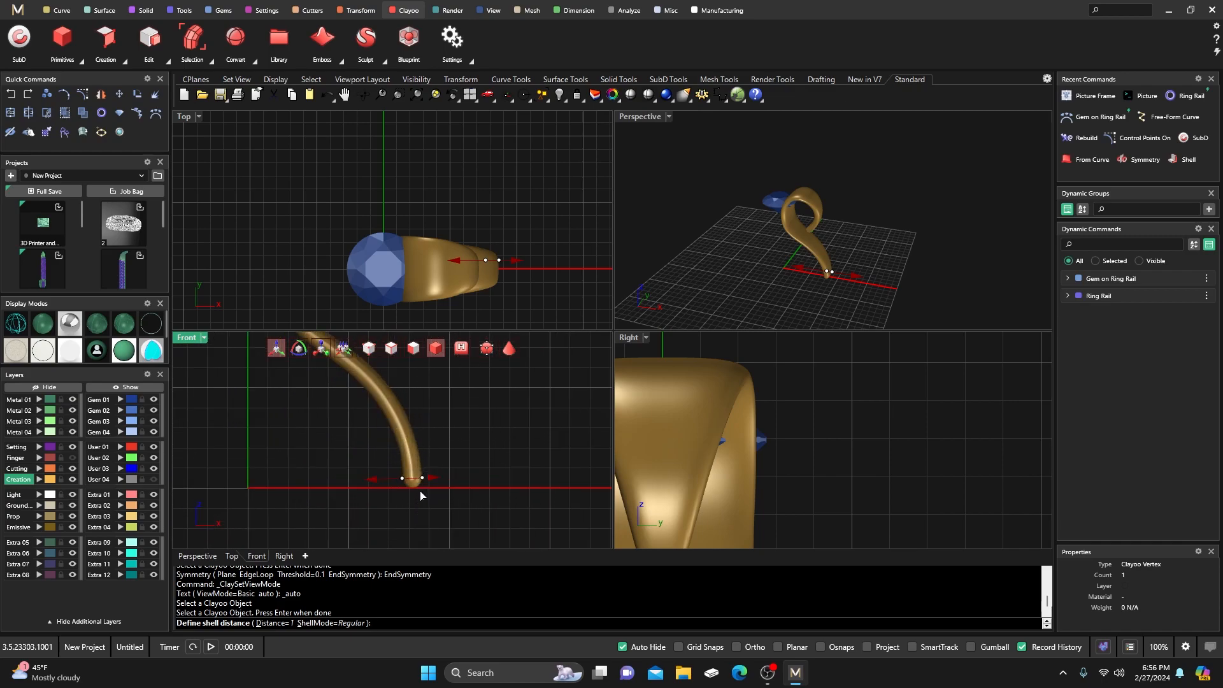
scroll(417, 492, "down", 4)
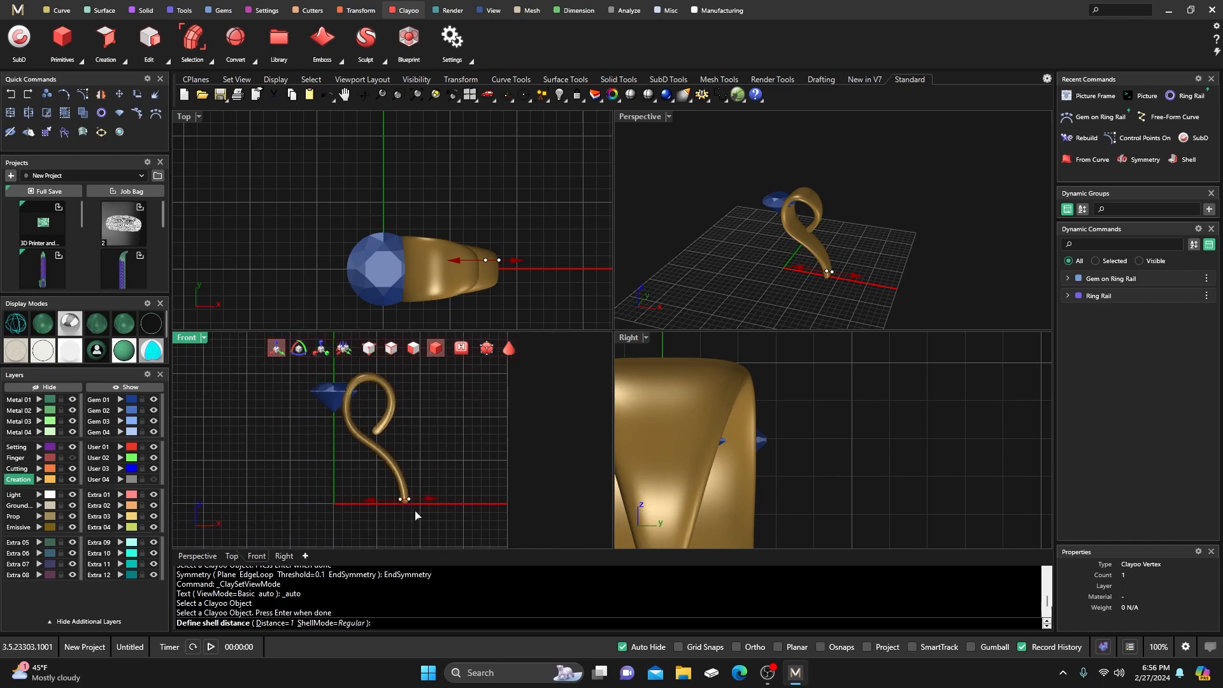
scroll(414, 495, "up", 3)
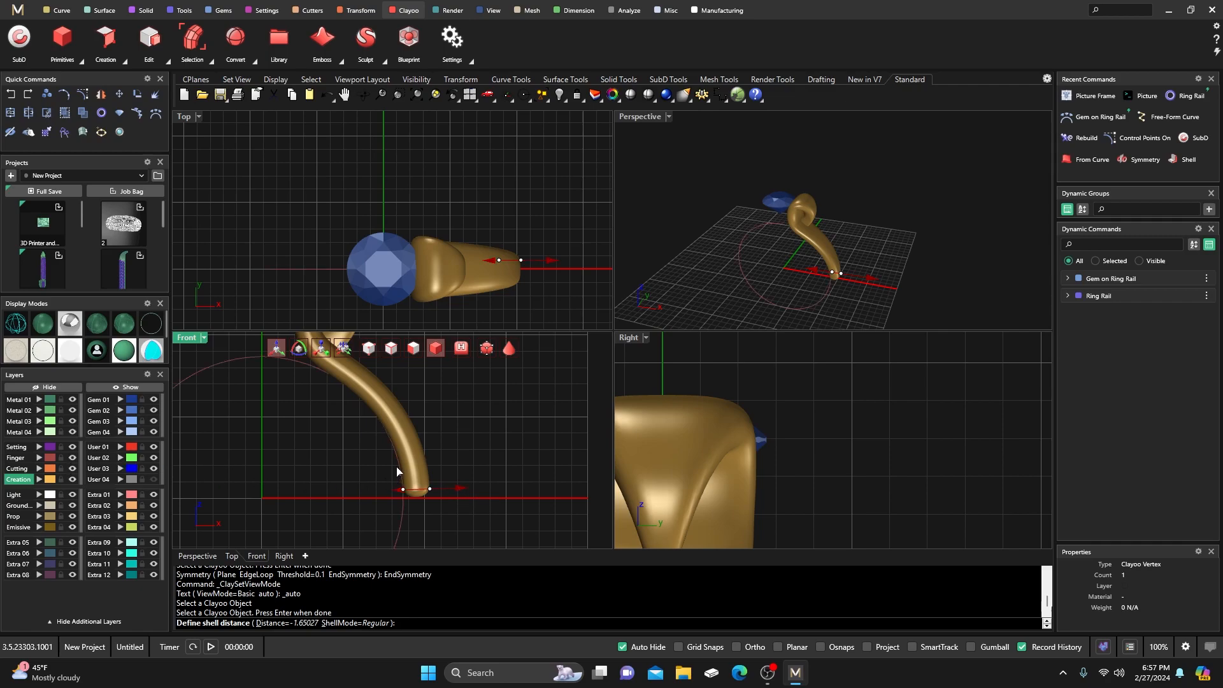
scroll(434, 481, "up", 2)
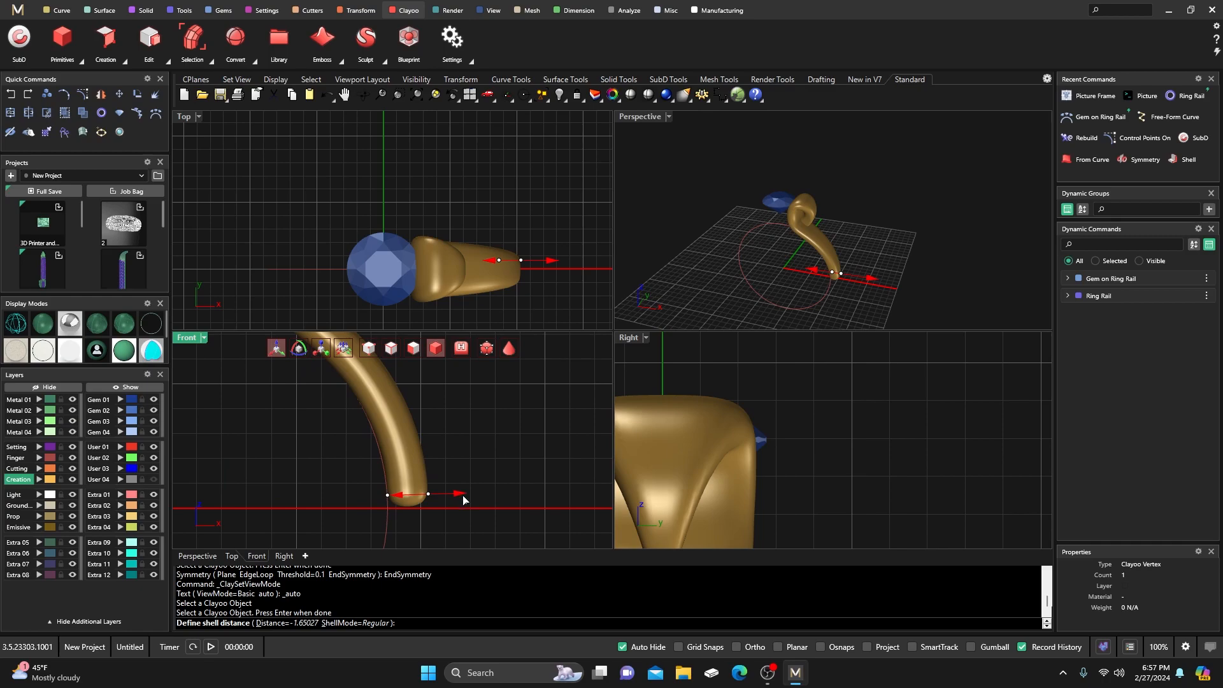
Try shell distances from about -2.85 to -3.03, then thin it back to about -1.36.
left_click_drag(463, 498, 488, 497)
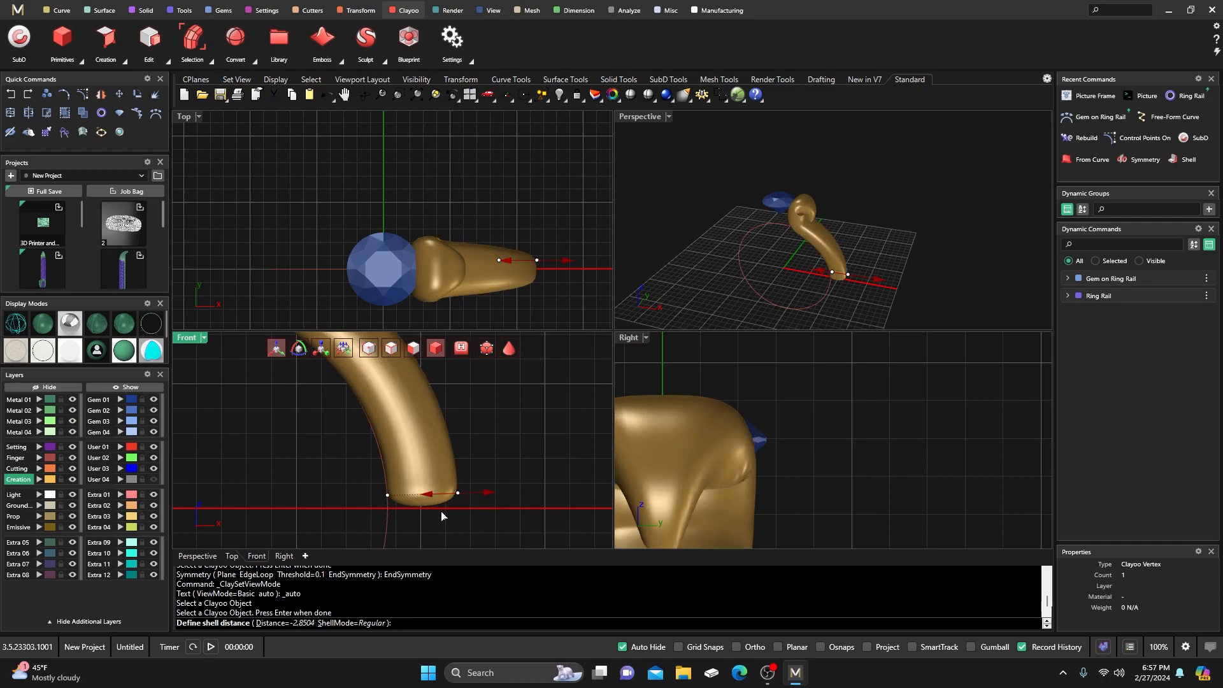
left_click_drag(491, 499, 494, 495)
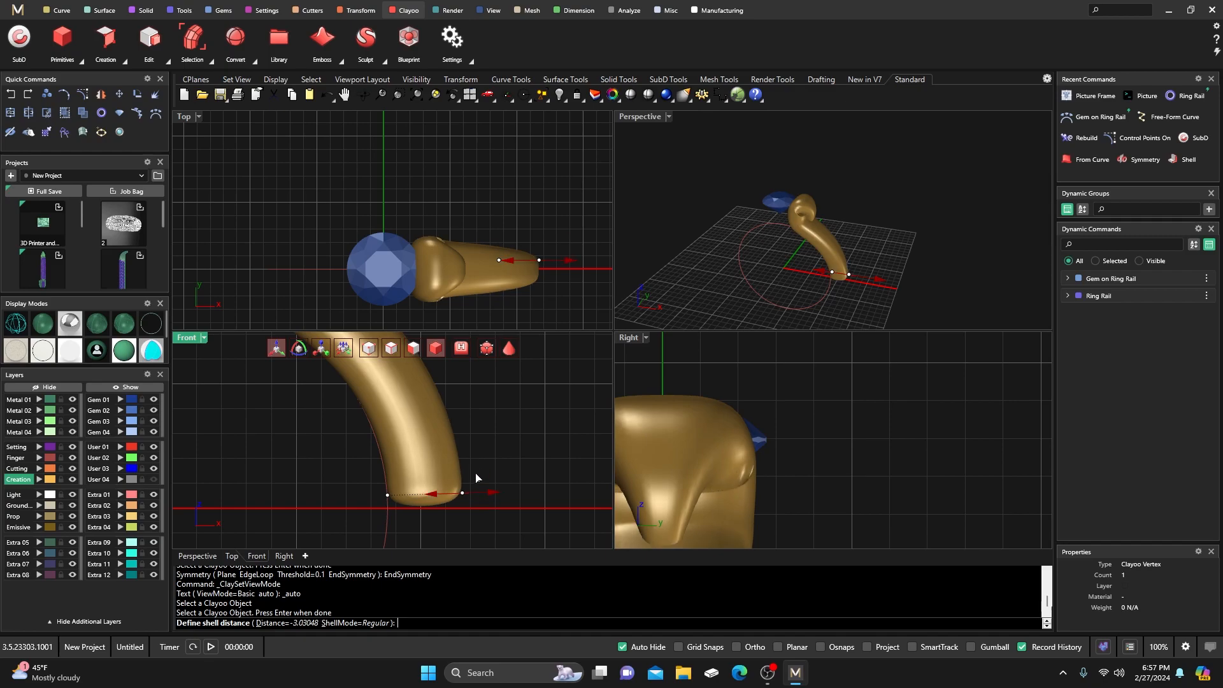
scroll(475, 479, "down", 4)
scroll(427, 400, "up", 6)
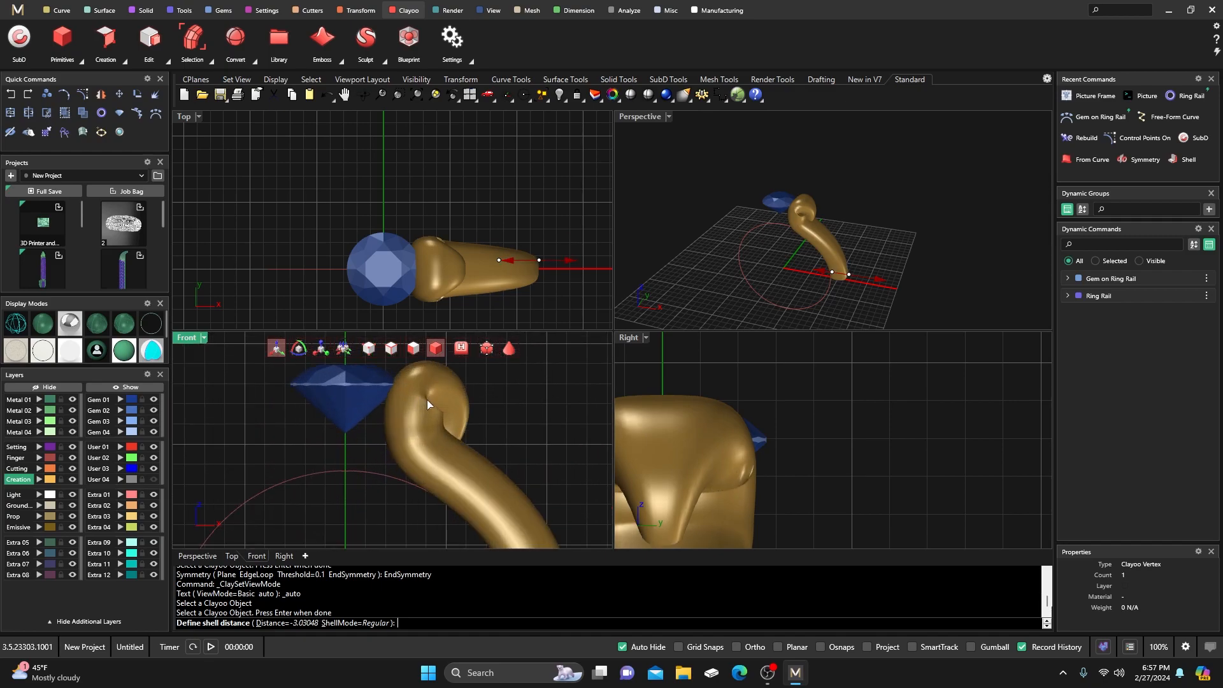
scroll(422, 415, "down", 5)
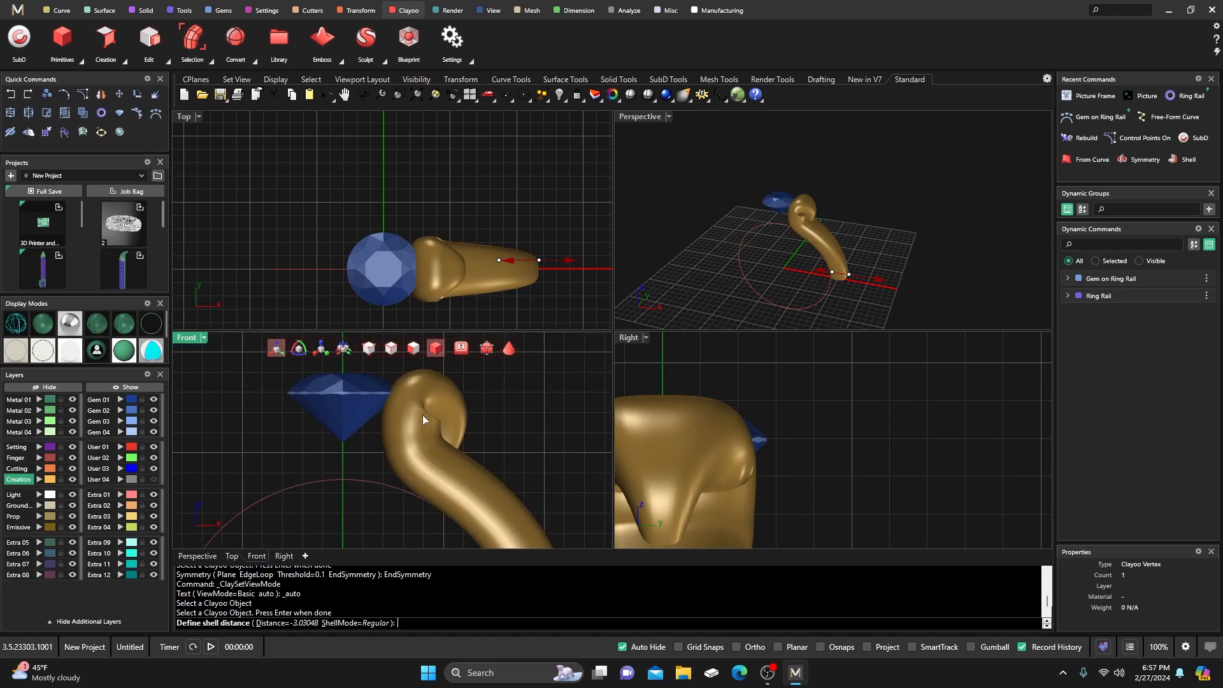
scroll(465, 494, "up", 1)
left_click_drag(501, 475, 481, 477)
scroll(386, 403, "up", 3)
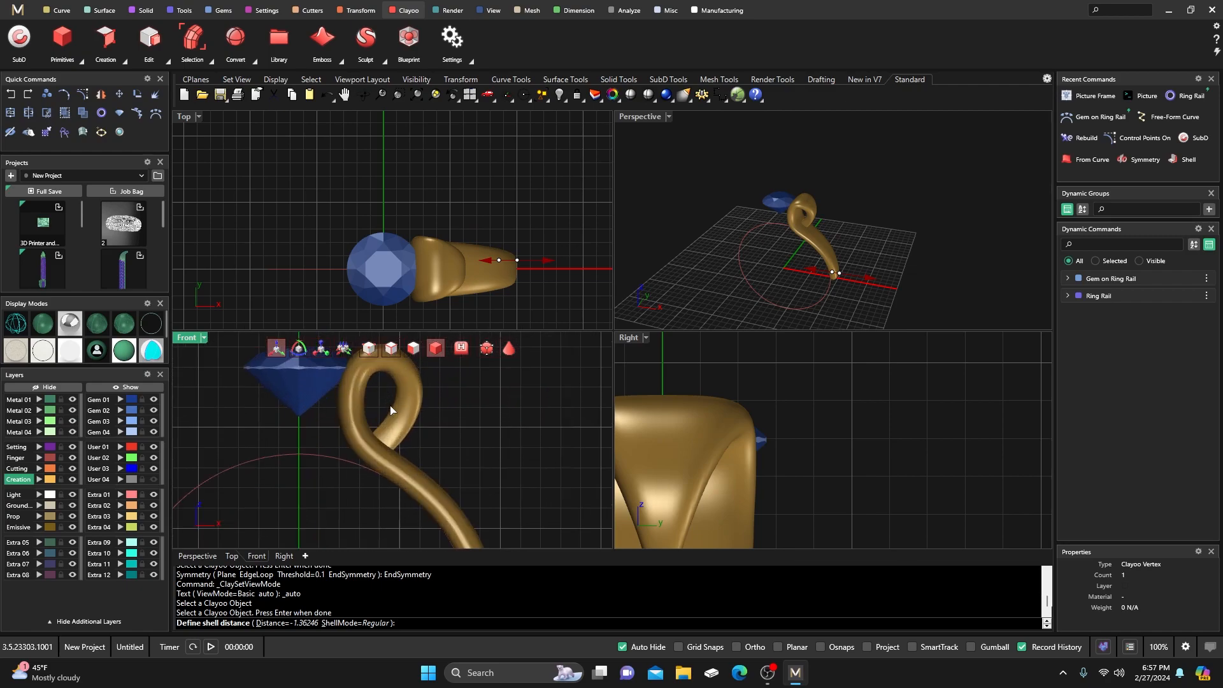
scroll(387, 411, "down", 2)
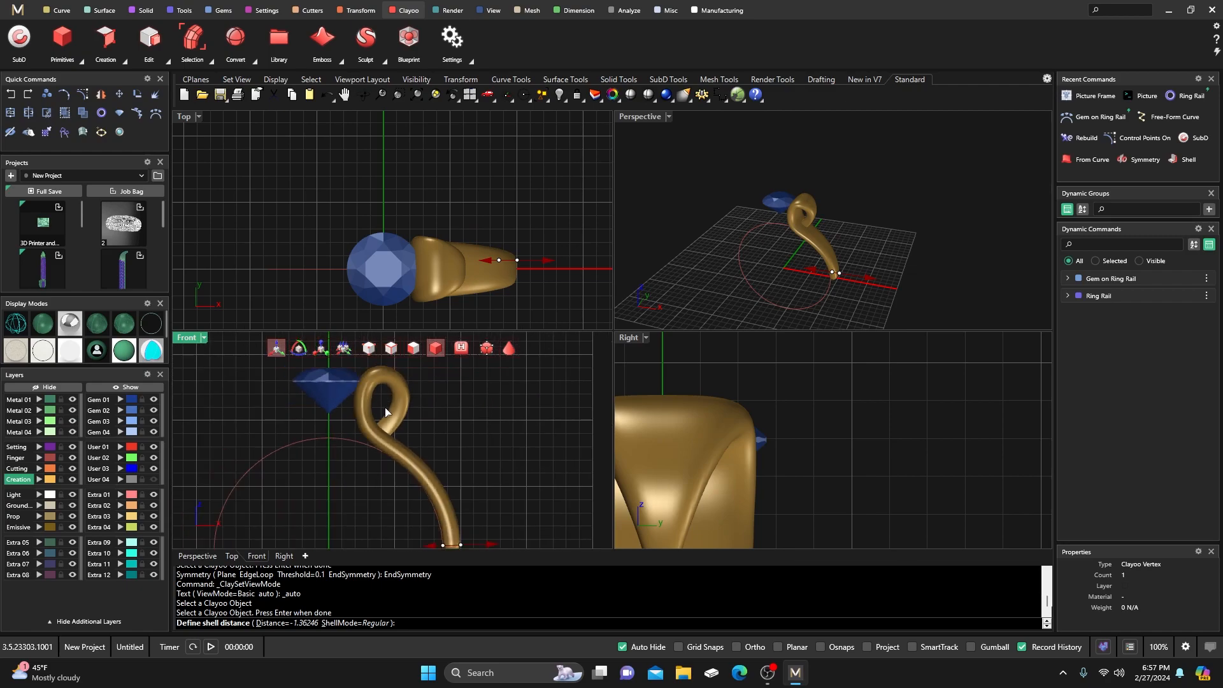
scroll(415, 476, "down", 3)
Fine-tune the shell distance to -1.33687 and accept the shell.
right_click_drag(416, 491, 398, 469)
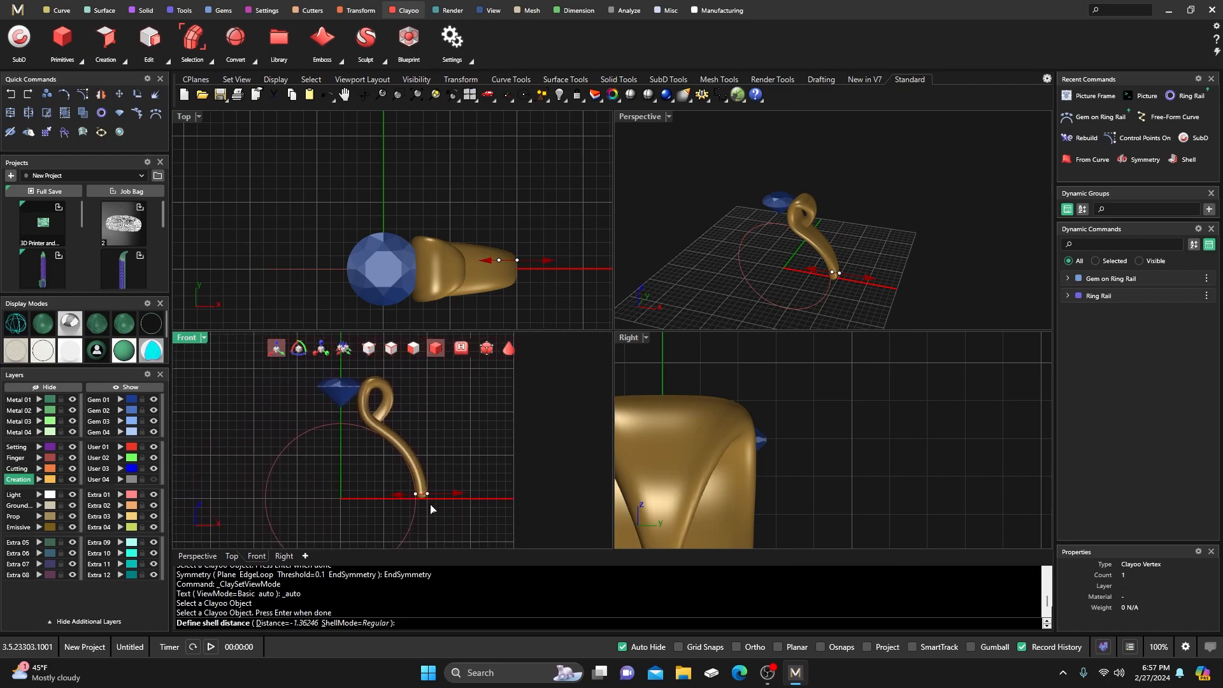
scroll(432, 504, "up", 3)
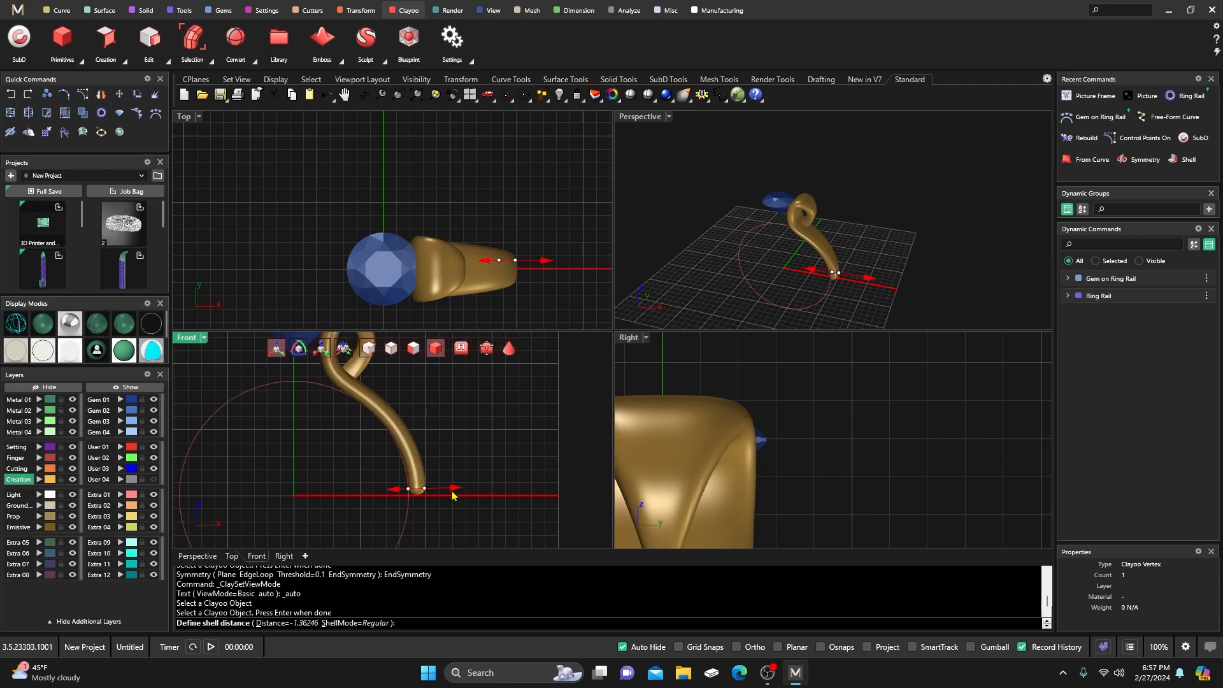
left_click_drag(452, 492, 451, 491)
right_click_drag(466, 468, 483, 503)
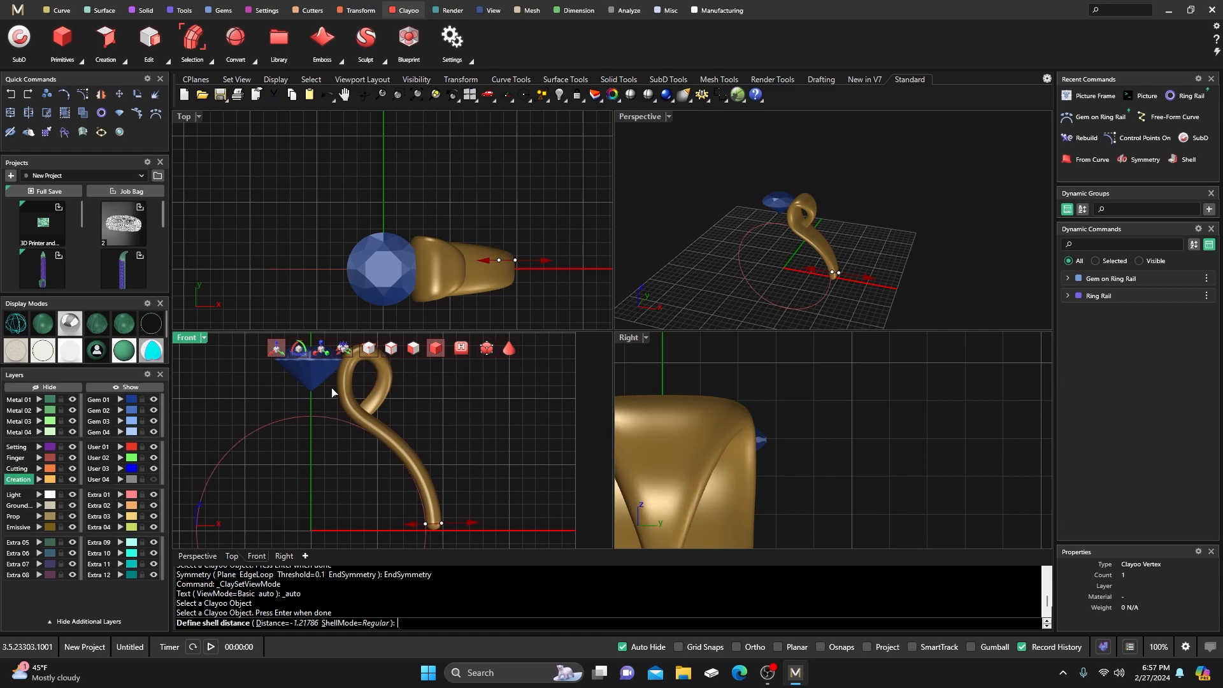
scroll(357, 404, "up", 2)
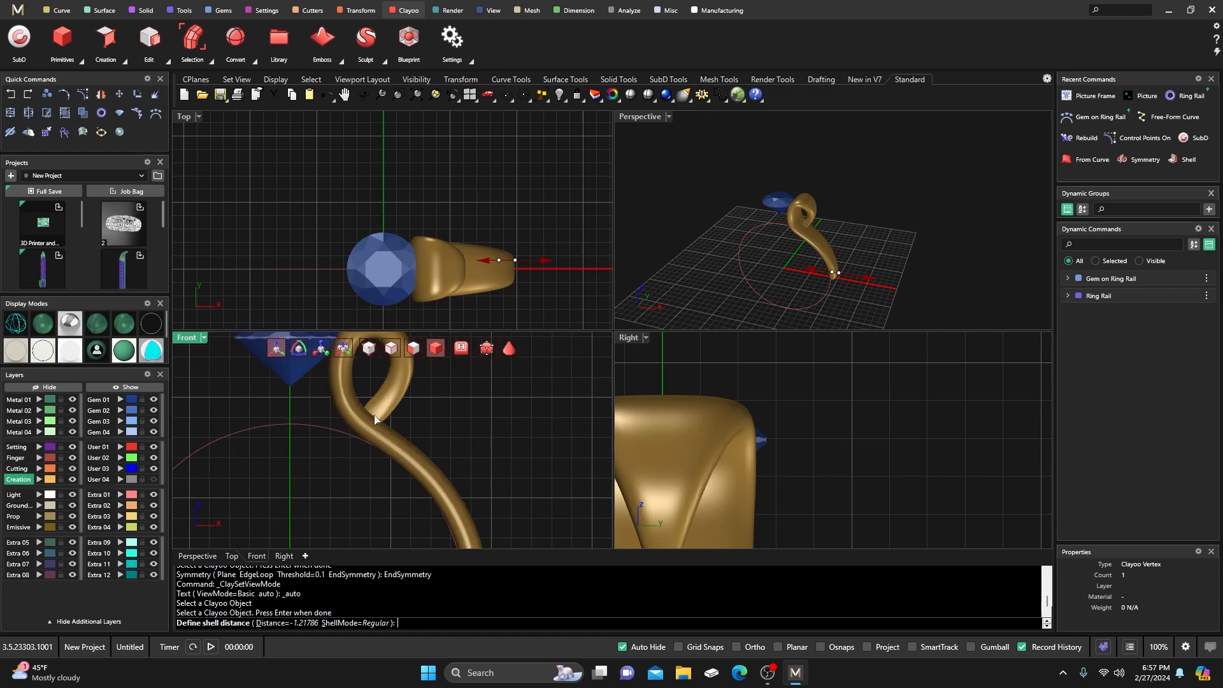
scroll(362, 439, "down", 2)
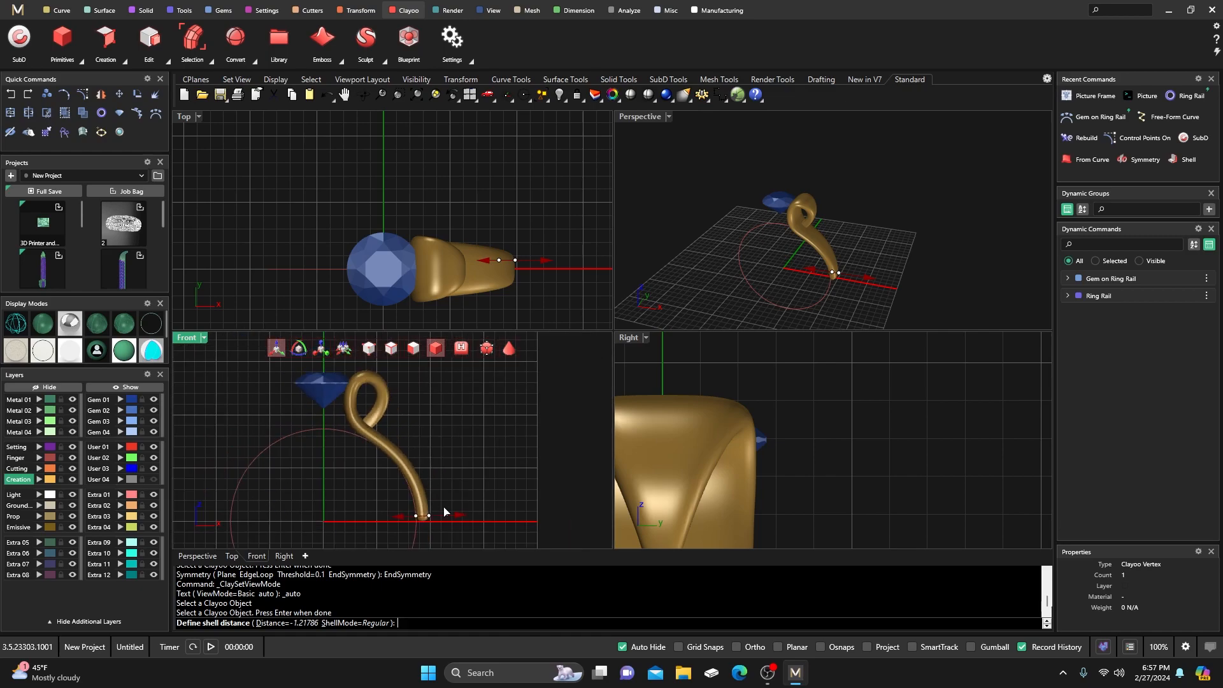
left_click_drag(462, 514, 459, 513)
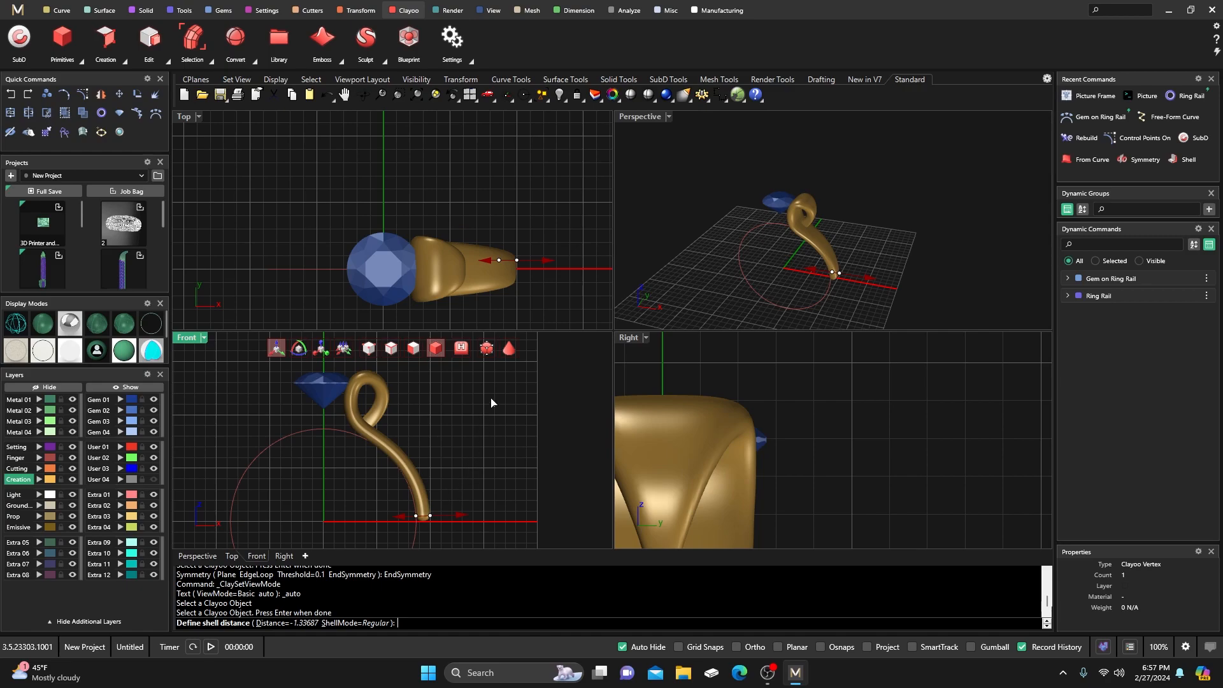
key("Return")
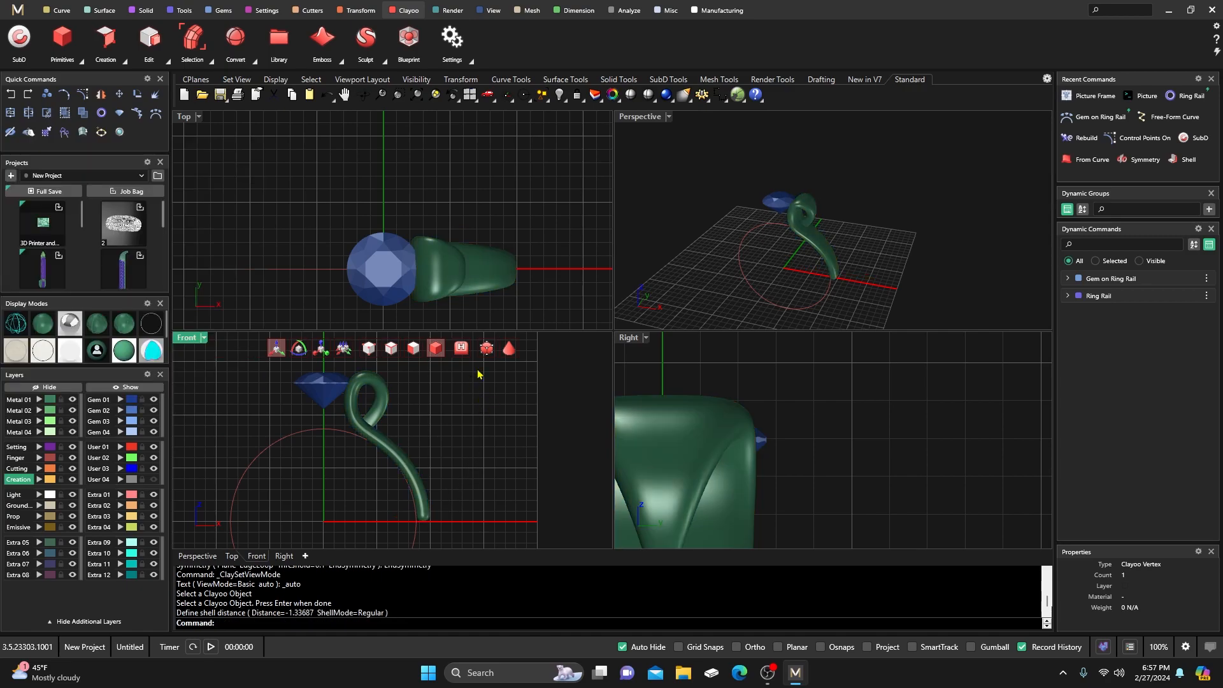
Put the Clayoo shank in box mode with control points shown and the Front view in wireframe.
left_click(509, 348)
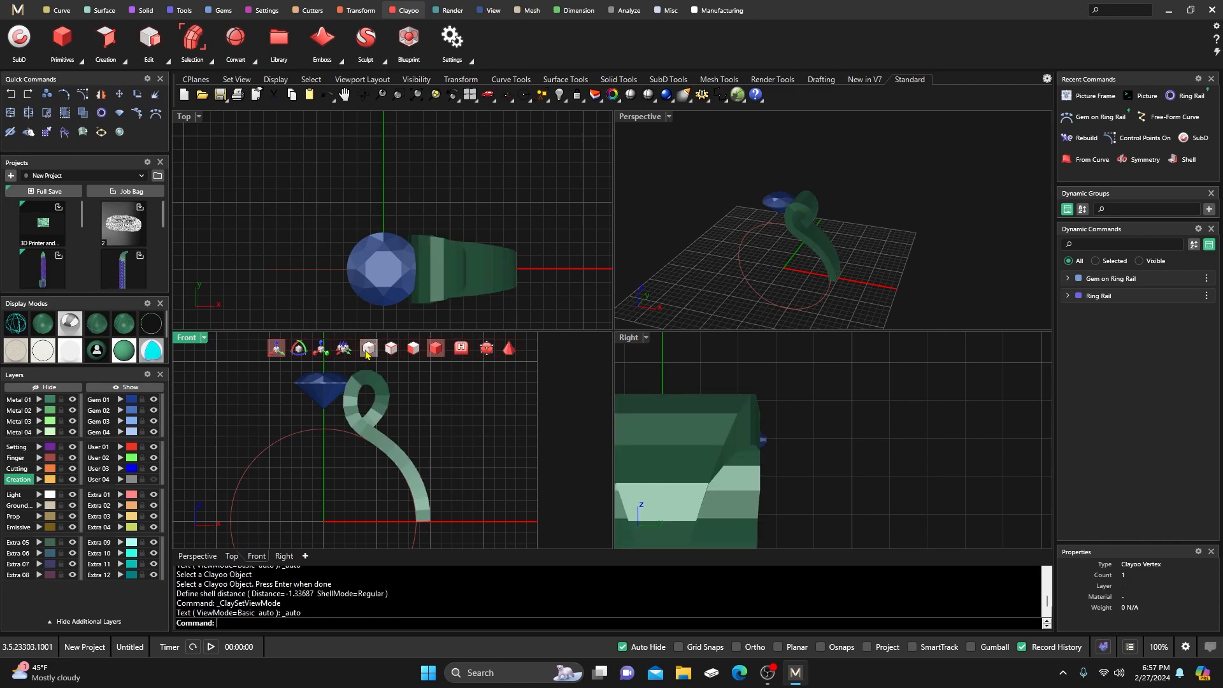
left_click(368, 348)
scroll(475, 472, "up", 5)
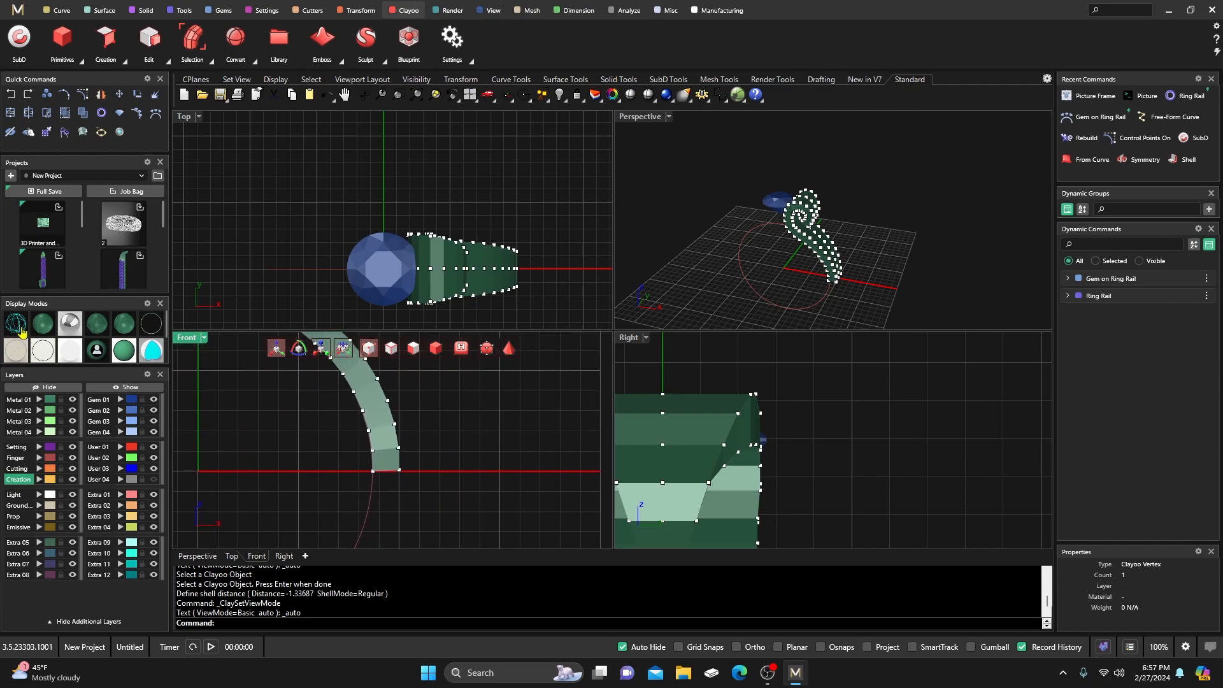
left_click(20, 328)
right_click_drag(390, 494, 395, 509)
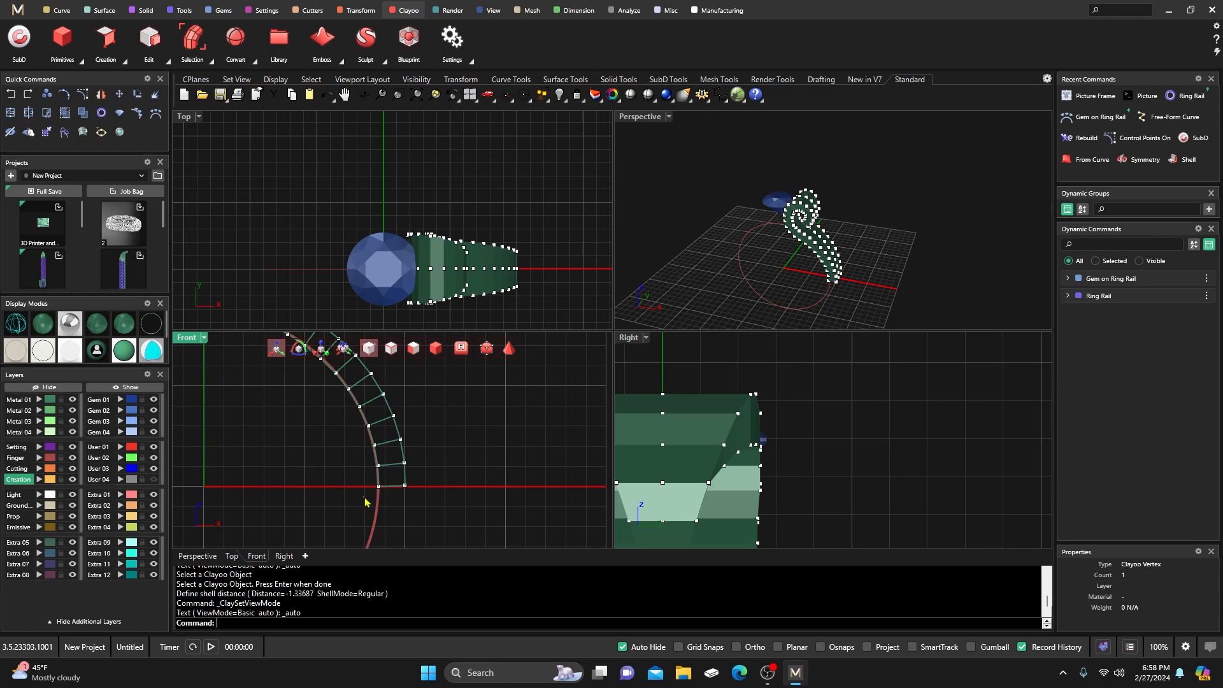
scroll(390, 503, "up", 5)
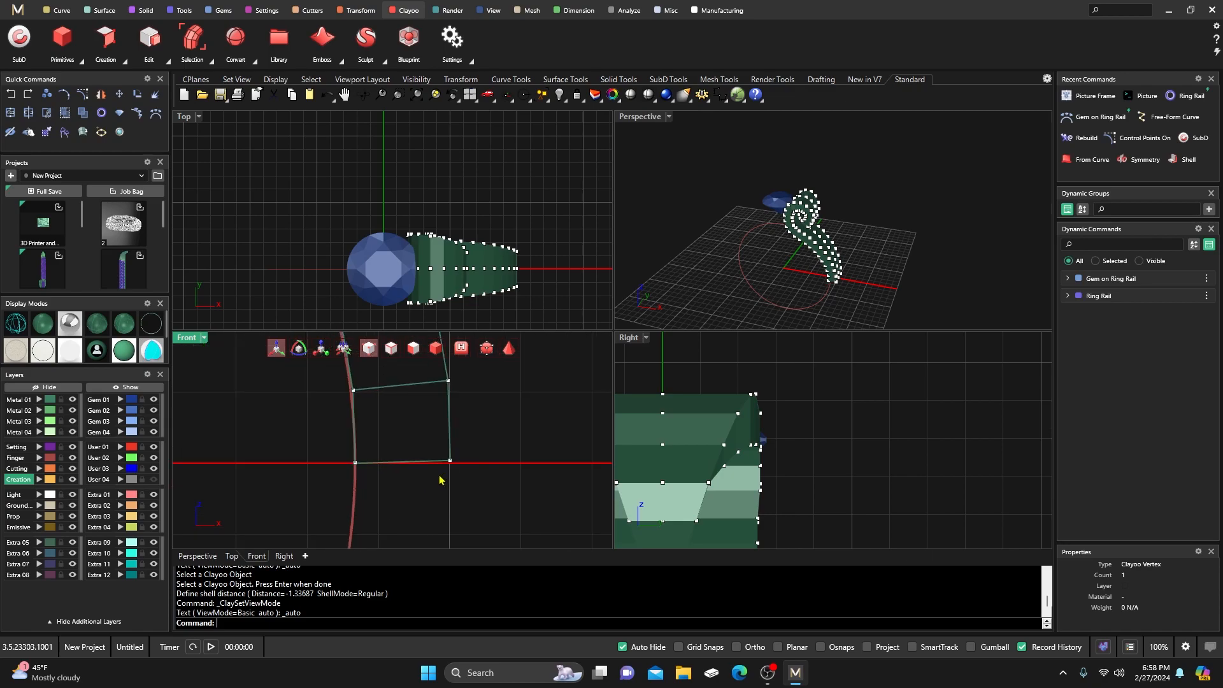
Lower the bottom row of cage vertices at the shank's base.
left_click(450, 461)
left_click_drag(450, 411, 450, 416)
left_click(535, 404)
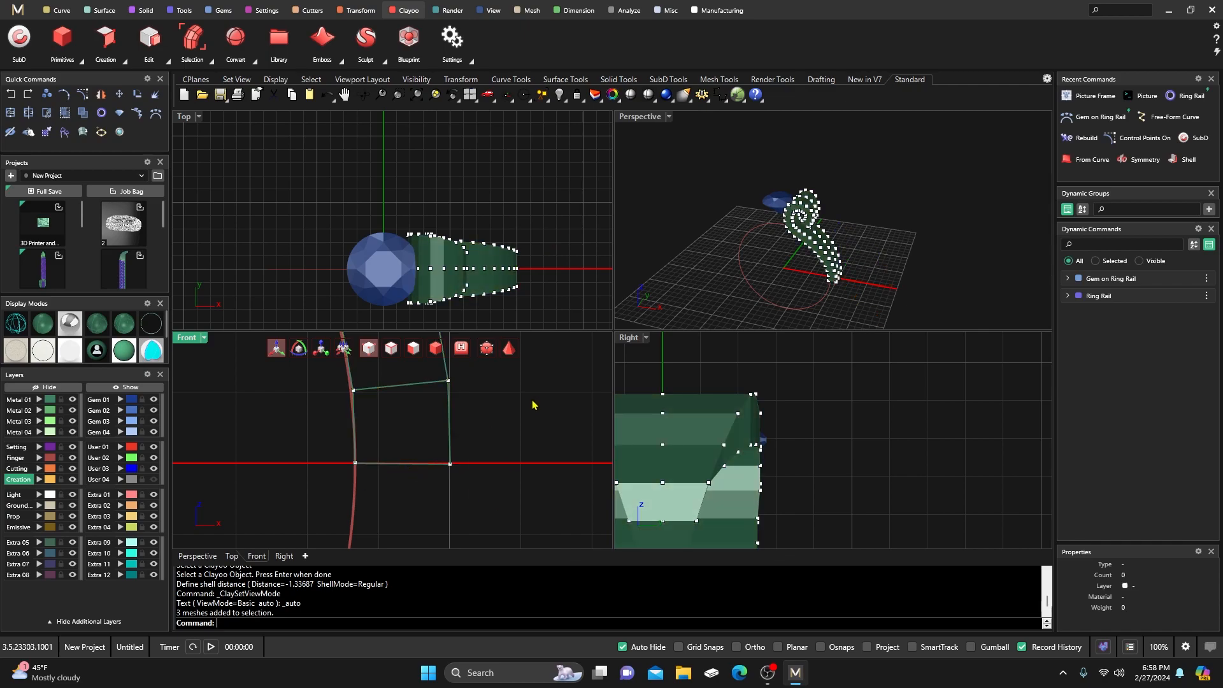
left_click_drag(325, 480, 481, 449)
scroll(416, 435, "down", 10)
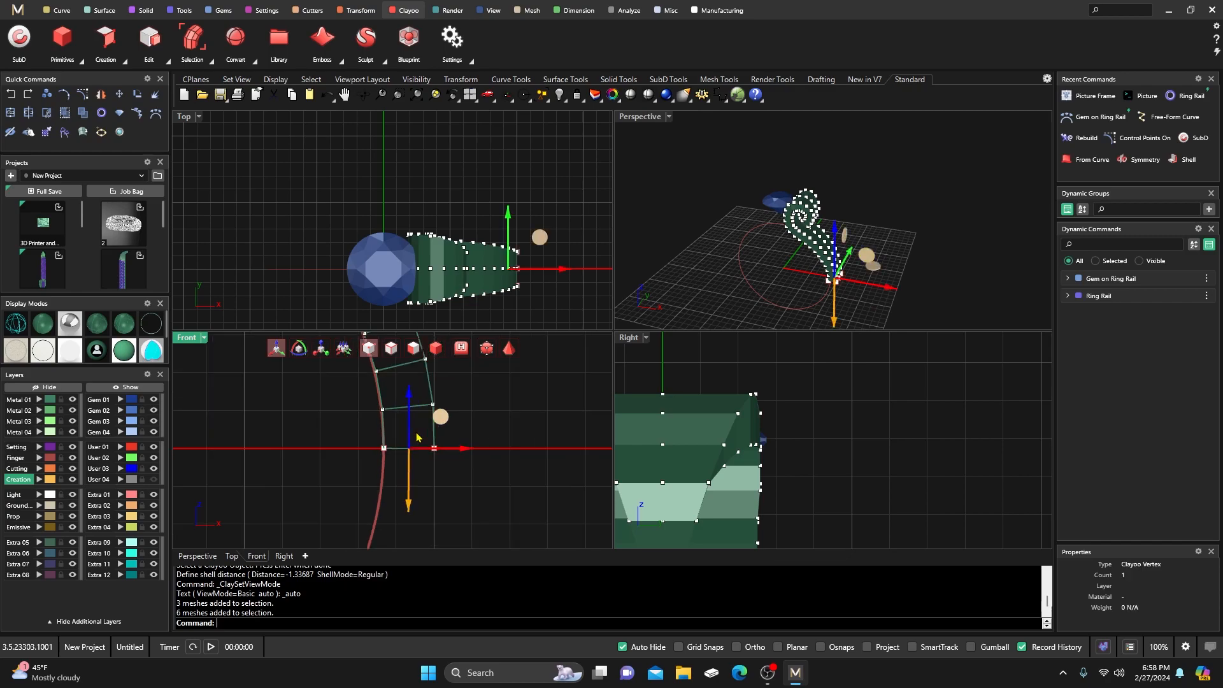
left_click_drag(411, 388, 412, 441)
left_click(454, 413)
Push the bottom-right cage vertex and the one above it outward to the right.
right_click_drag(460, 430, 425, 438)
scroll(439, 466, "down", 2)
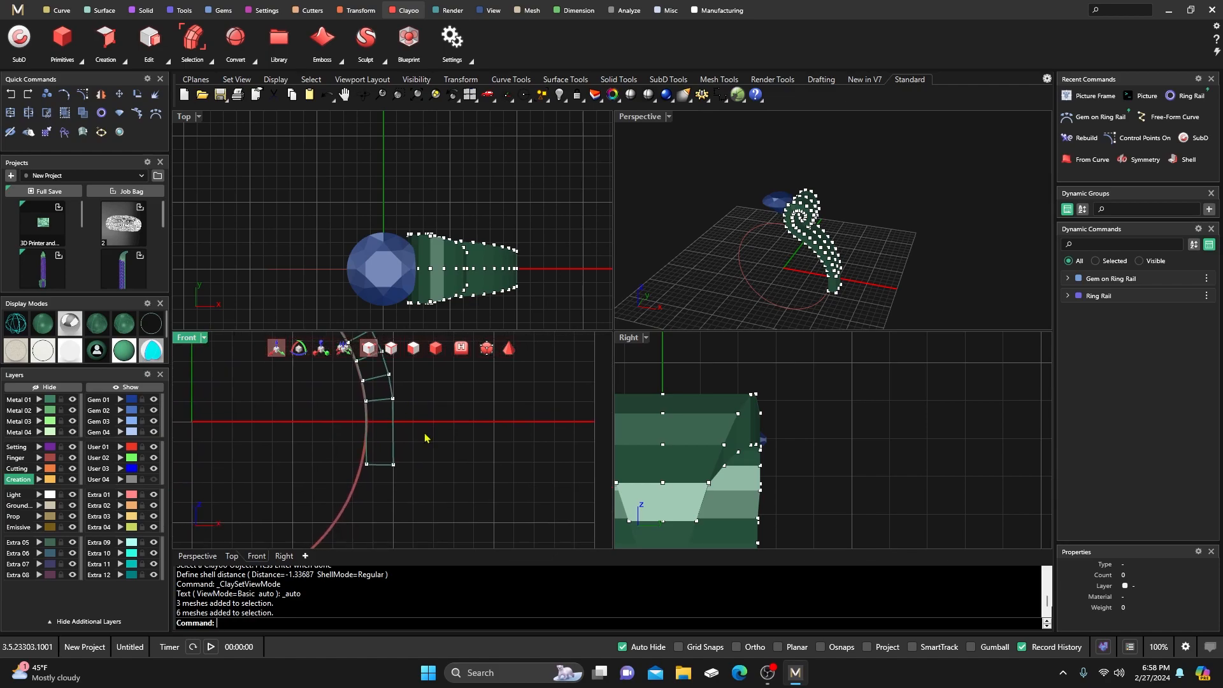
left_click(394, 465)
left_click_drag(452, 469, 471, 469)
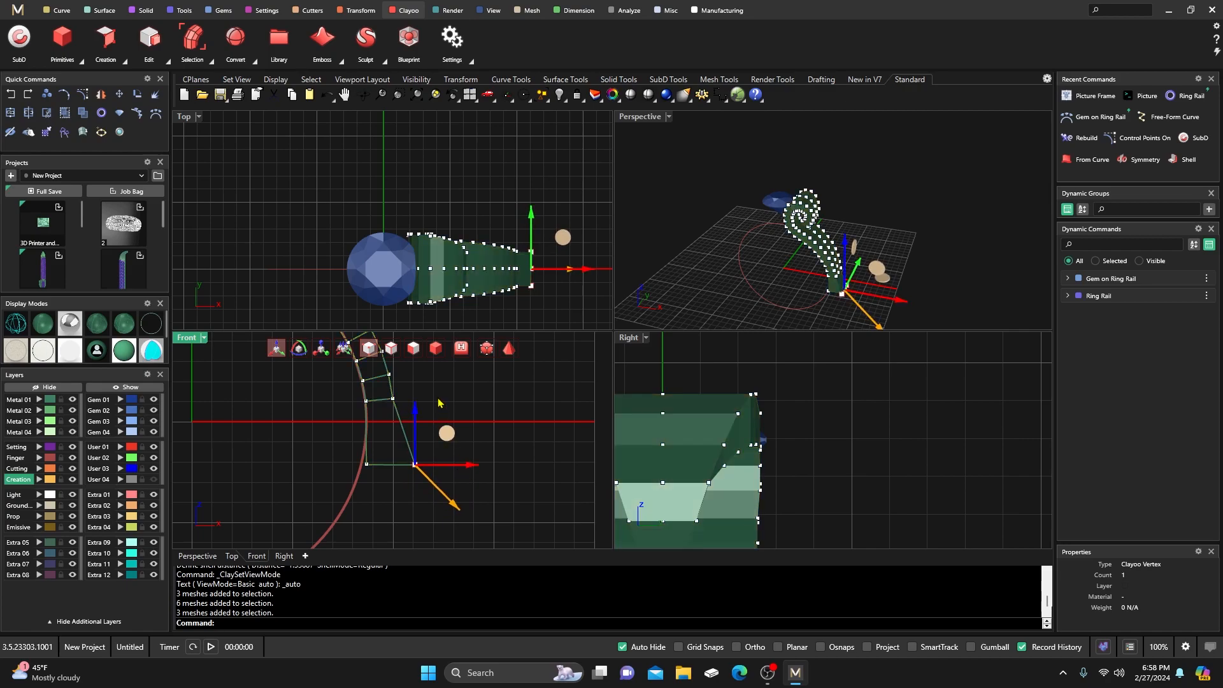
right_click_drag(420, 401, 427, 448)
left_click(400, 446)
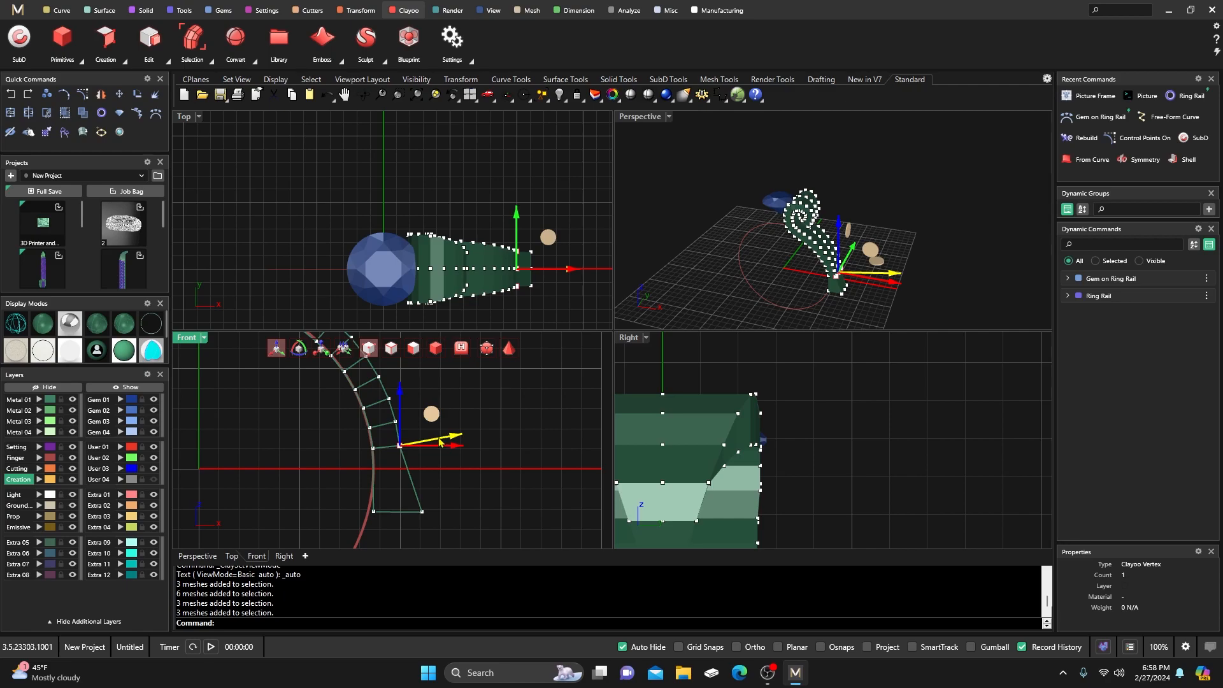
left_click_drag(439, 443, 440, 409)
left_click(397, 423)
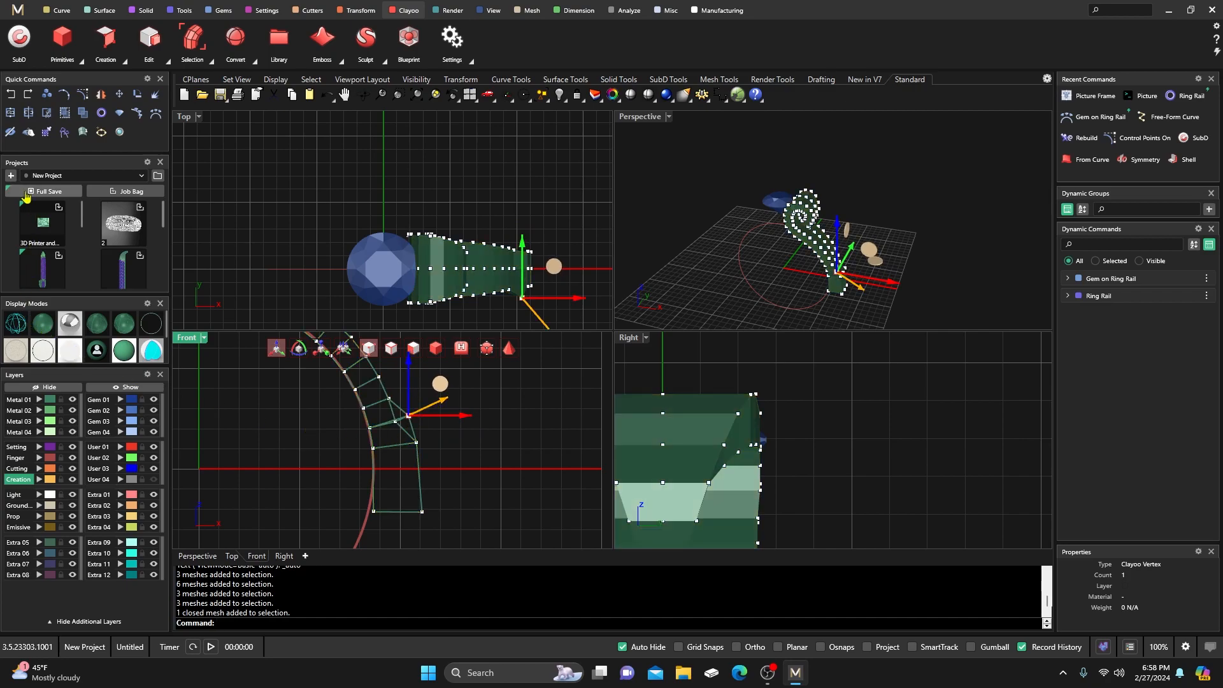
Undo a vertex move, then pull the next cage vertices up and to the right along the curve.
left_click(11, 95)
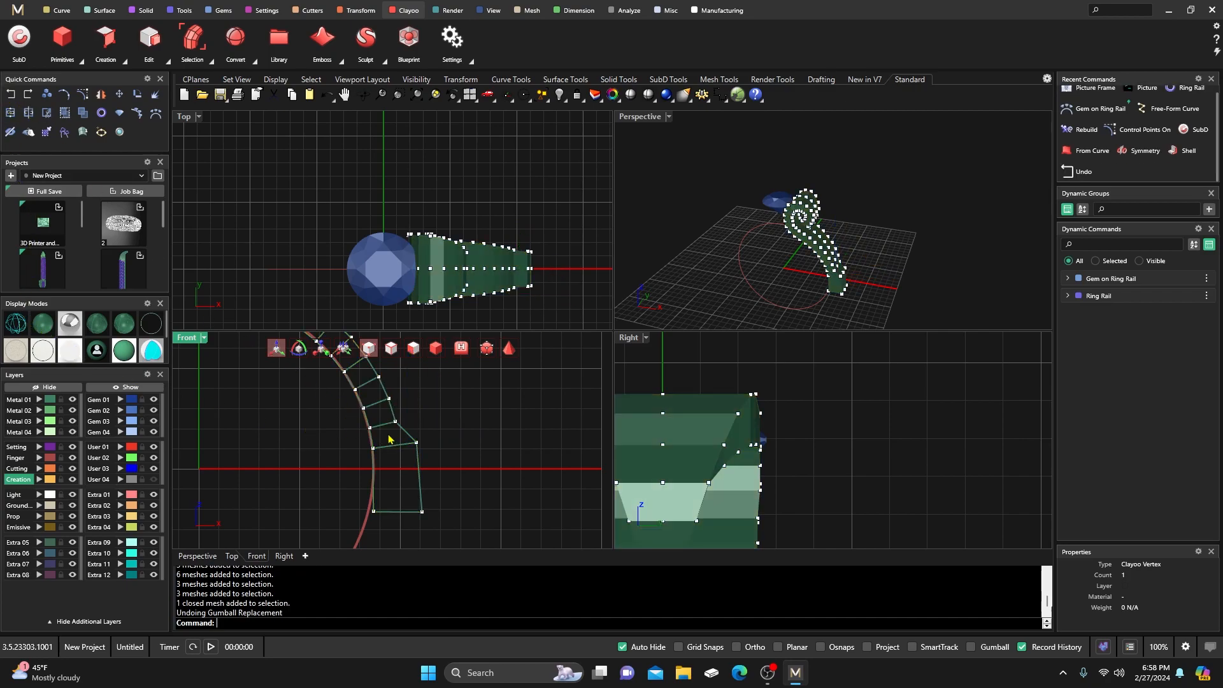
left_click(406, 418)
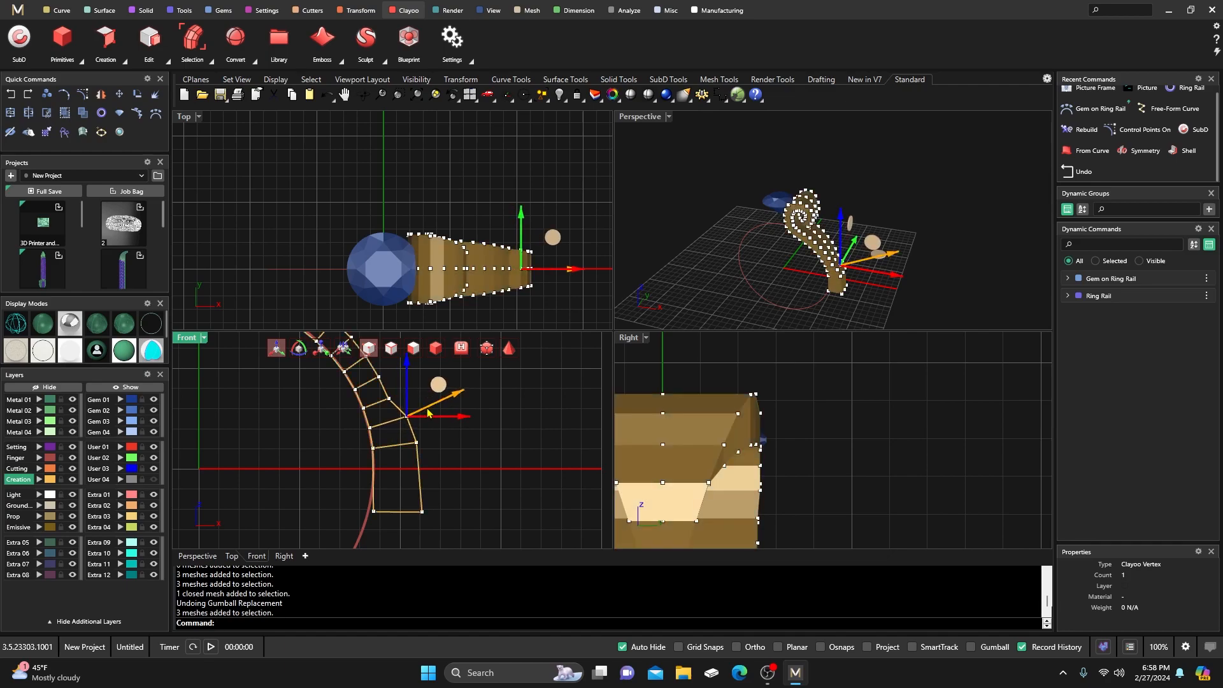
left_click_drag(429, 410, 421, 378)
right_click_drag(450, 440, 473, 489)
mouse_move(390, 418)
left_mouse_down()
mouse_move(411, 436)
mouse_move(430, 404)
mouse_move(373, 389)
mouse_move(385, 396)
left_mouse_up()
left_click(389, 406)
right_click_drag(452, 384, 471, 421)
left_click_drag(406, 417, 373, 380)
Pull two more cage vertices around the curl up and to the right.
scroll(375, 407, "up", 3)
scroll(382, 430, "up", 2)
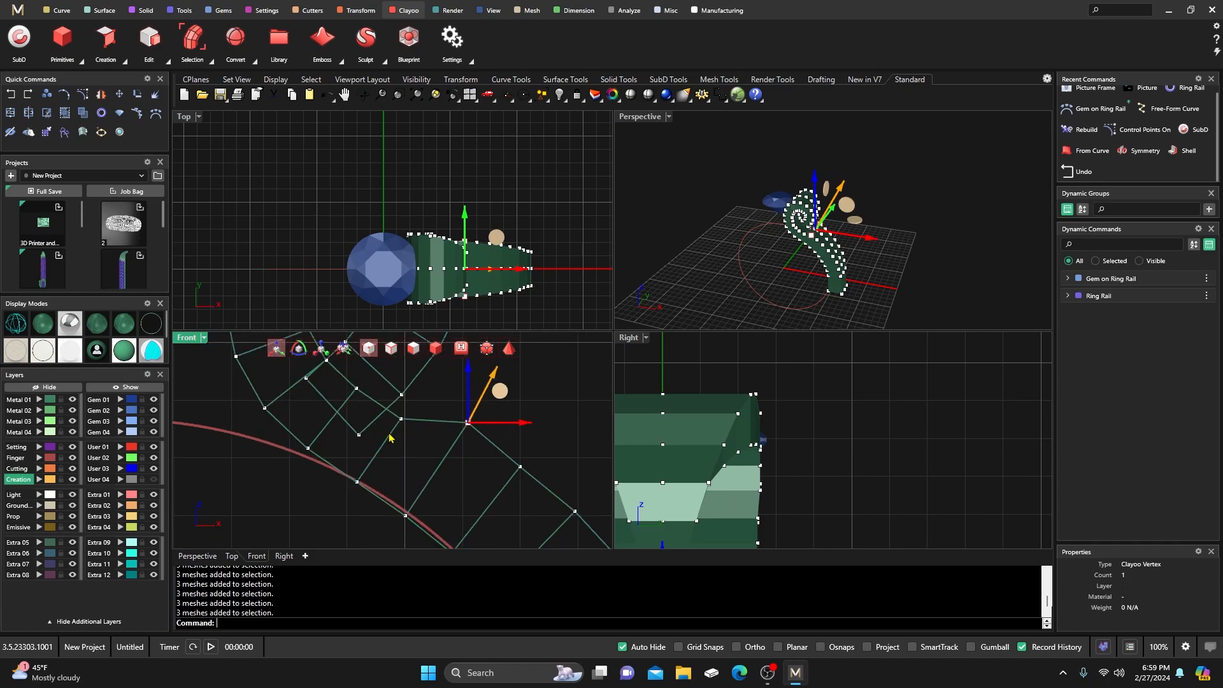
left_click(396, 423)
left_click_drag(420, 415, 433, 372)
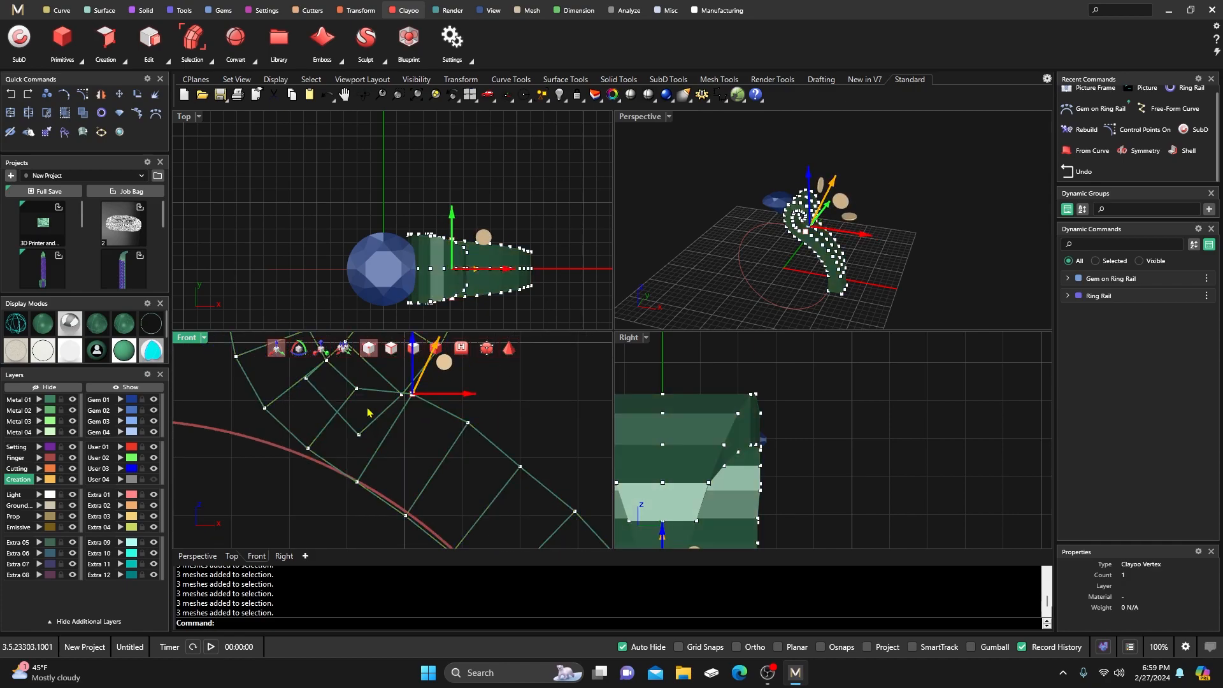
right_click_drag(360, 406, 371, 436)
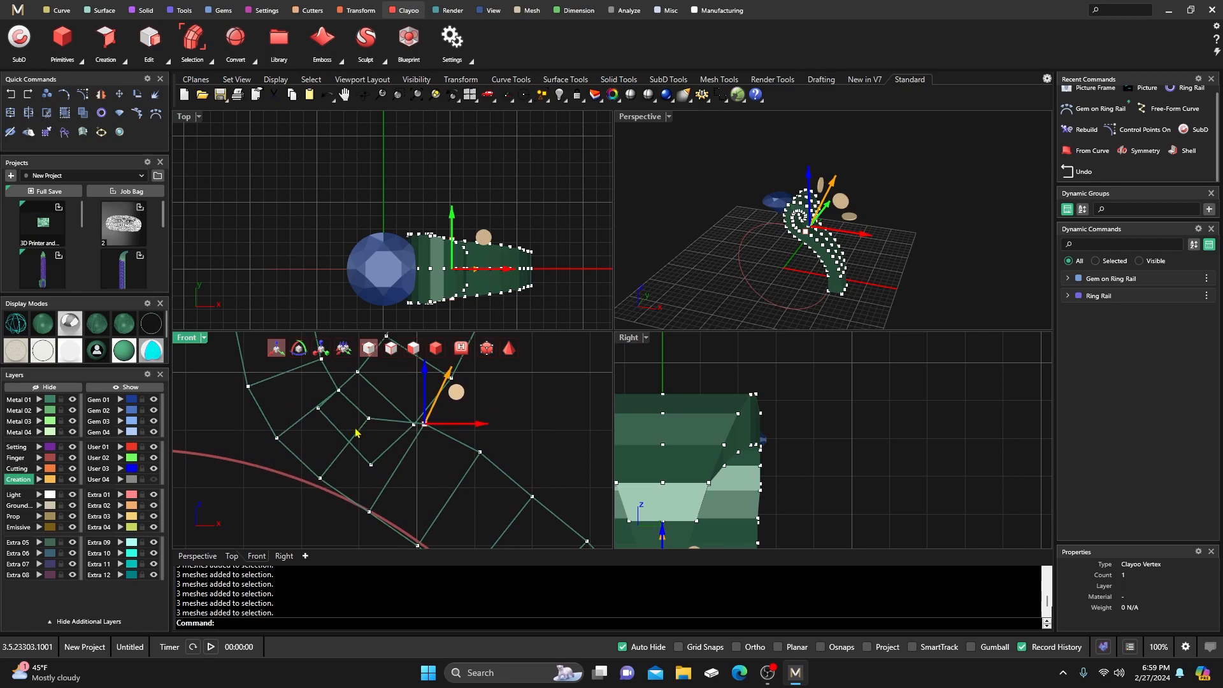
left_click(360, 416)
left_click_drag(382, 430, 358, 371)
left_click(338, 390)
Preview the shank in smooth view with shaded display, then return it to box mode.
scroll(367, 449, "down", 1)
scroll(367, 449, "down", 3)
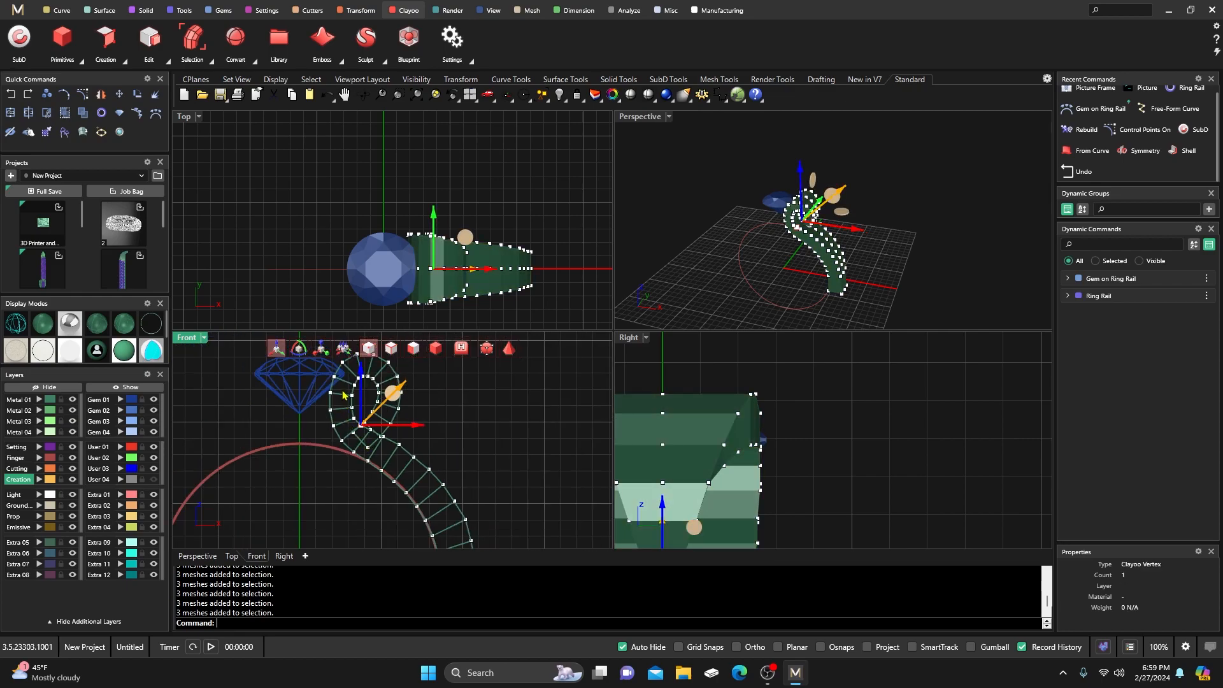
scroll(376, 402, "up", 2)
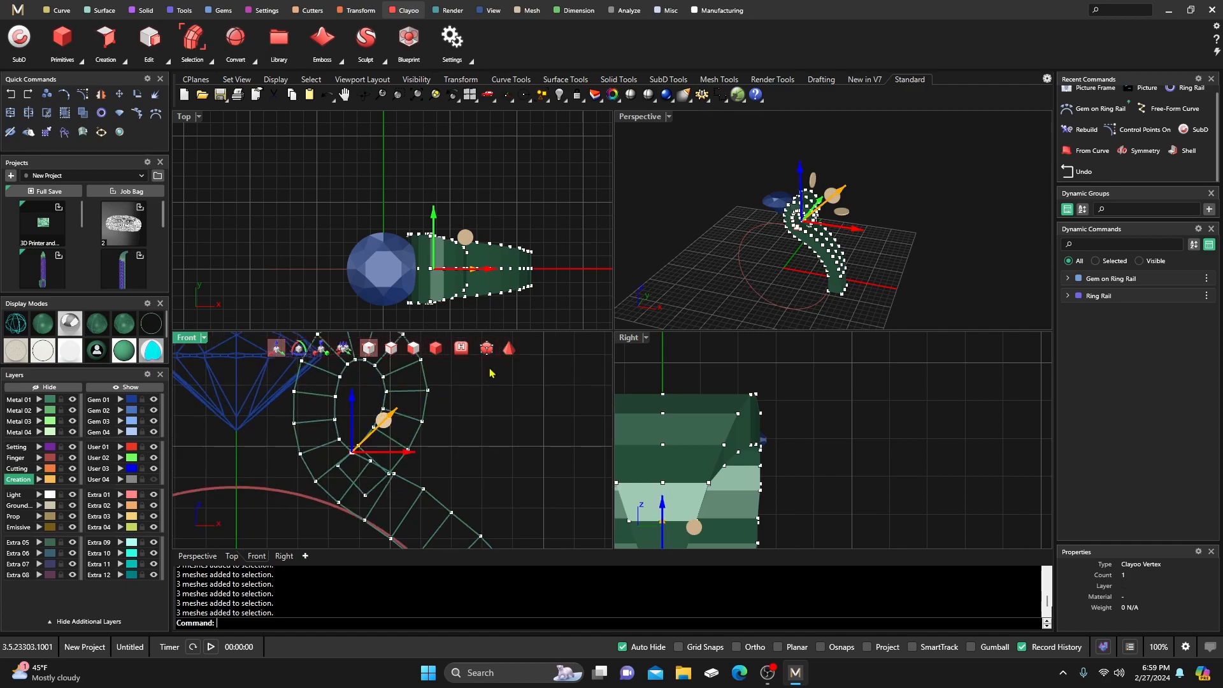
left_click(510, 350)
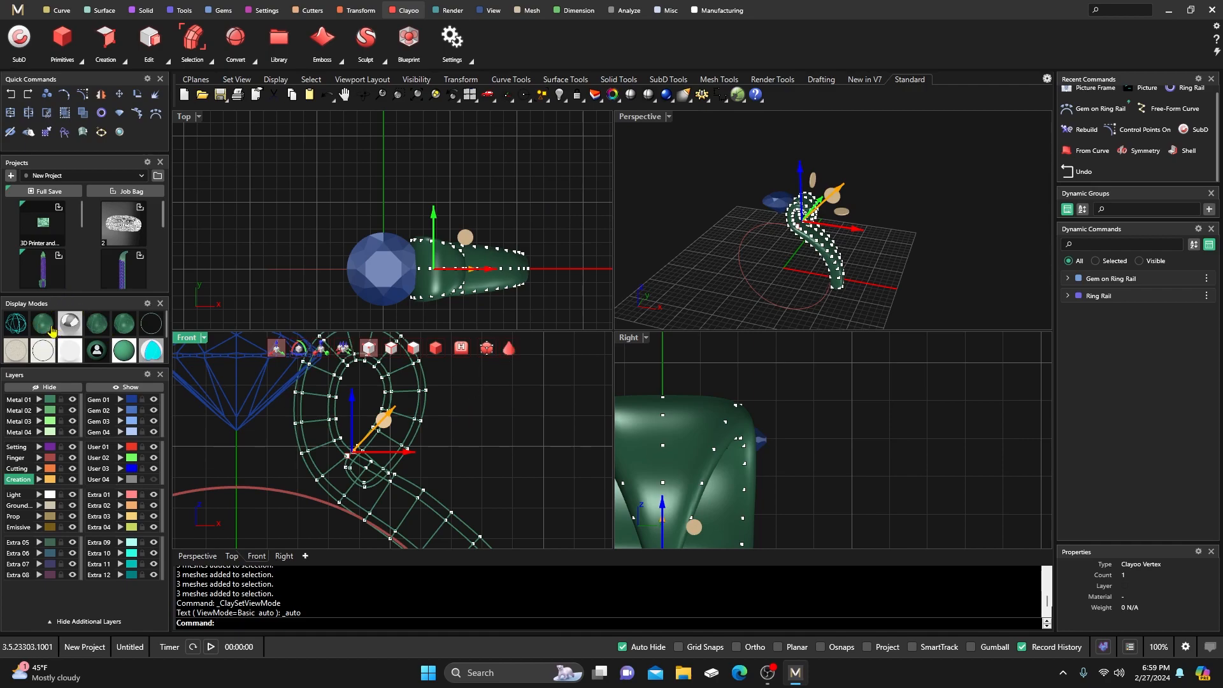
left_click(53, 328)
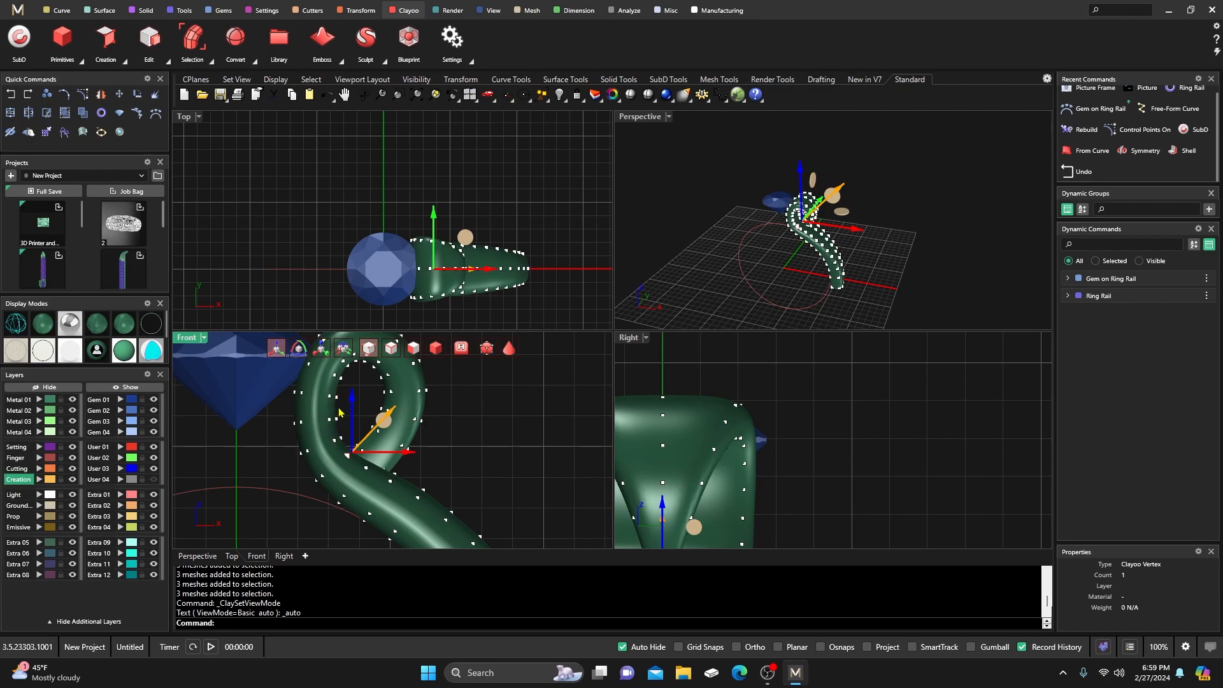
left_click(509, 348)
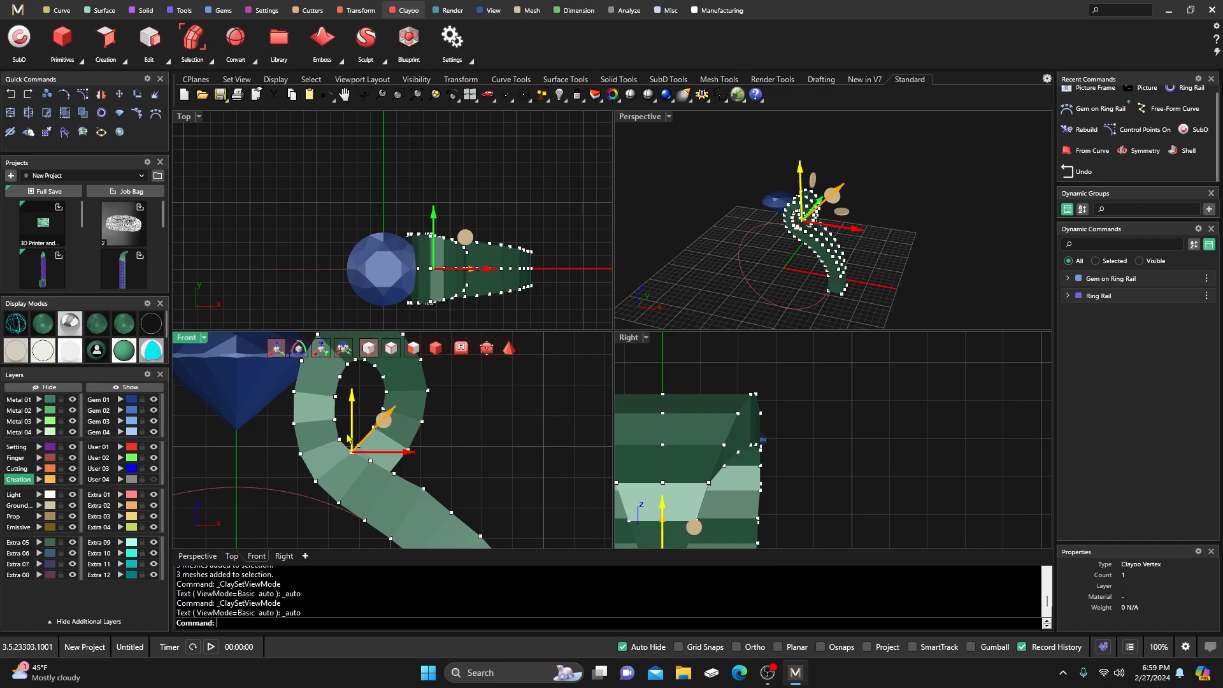
Raise a vertex inside the curl's opening slightly, after selecting and clearing vertices at its top.
left_click(369, 404)
left_click(387, 392)
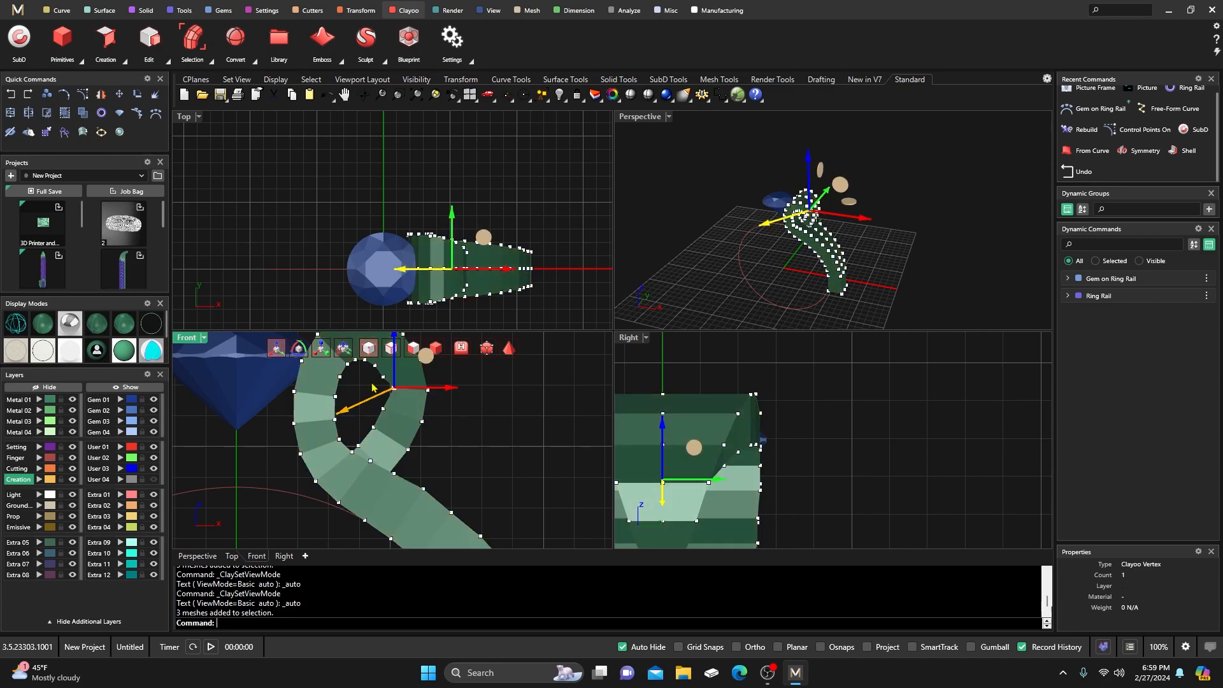
left_click(373, 381)
left_click(387, 383)
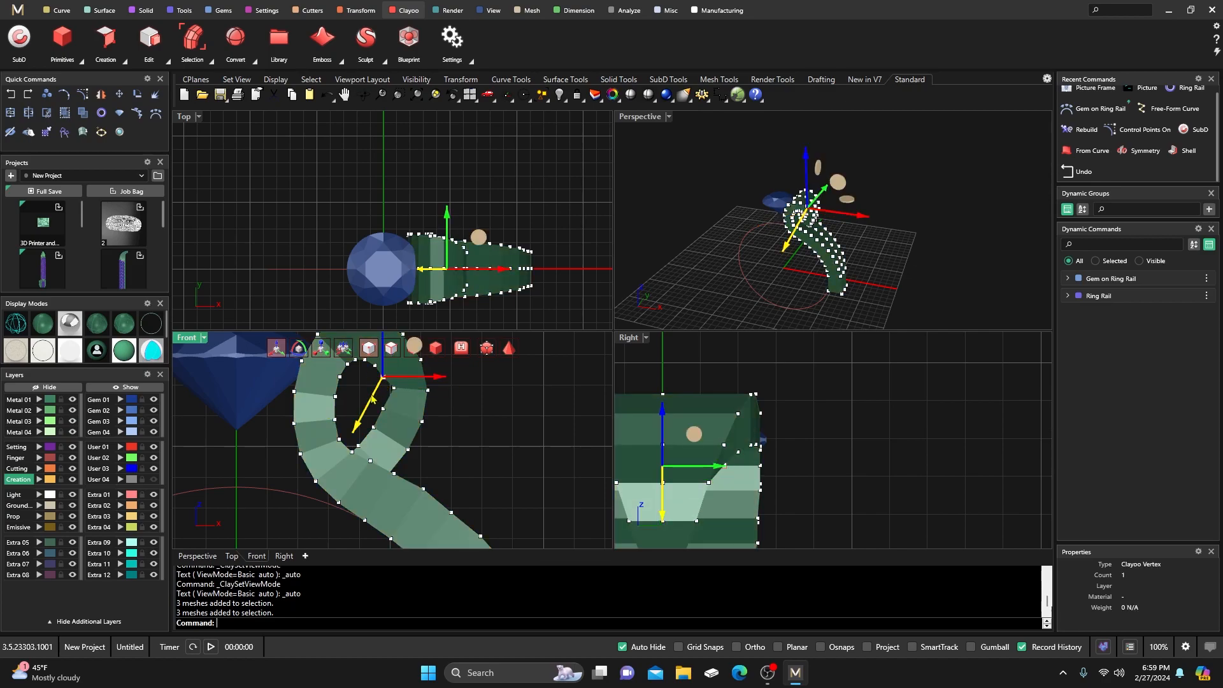
left_click(380, 390)
right_click_drag(366, 384, 377, 408)
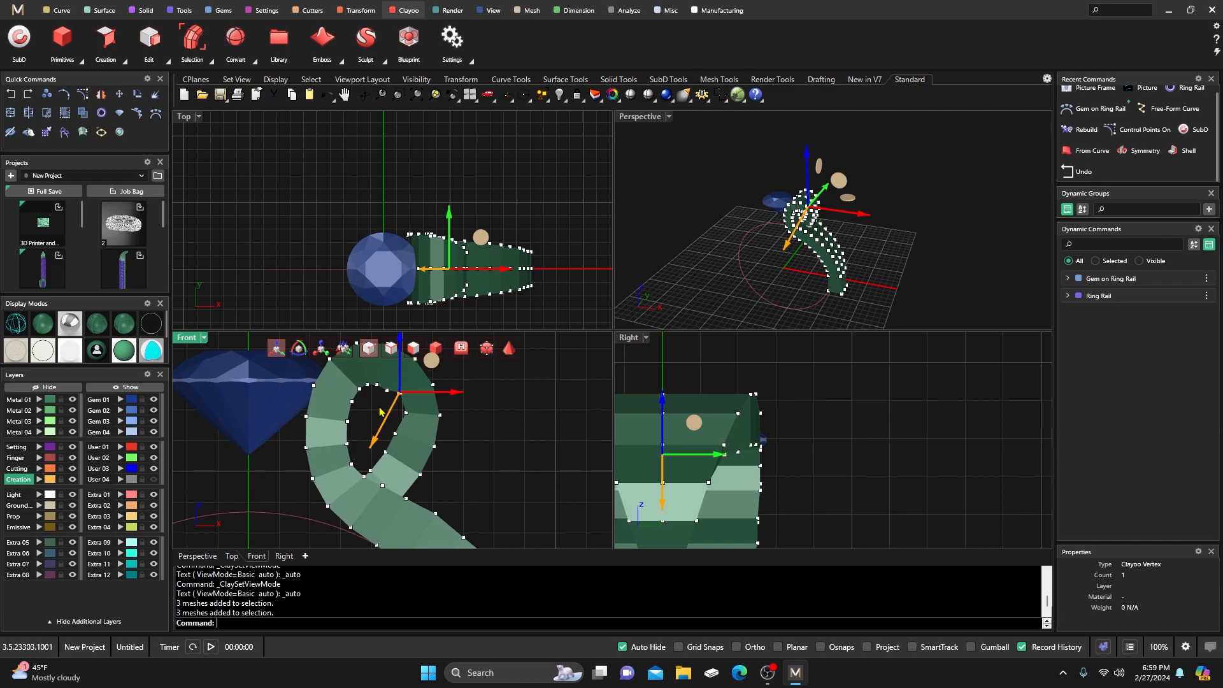
left_click(387, 389)
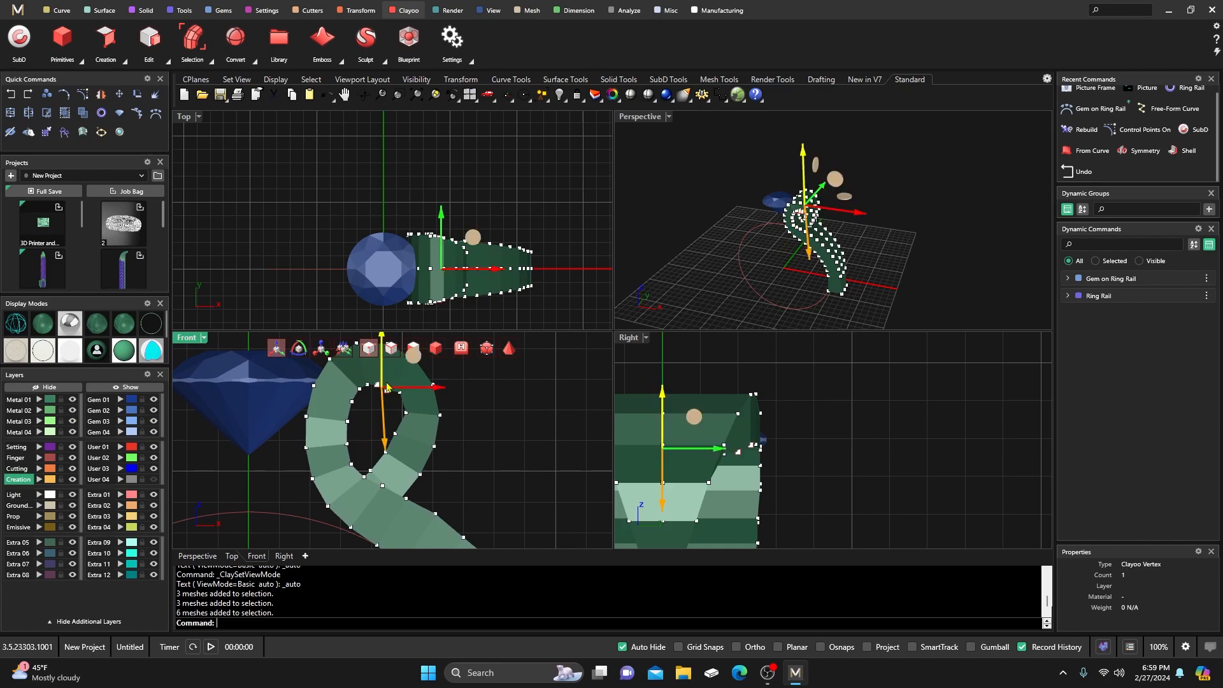
left_click(385, 409)
scroll(382, 402, "up", 2)
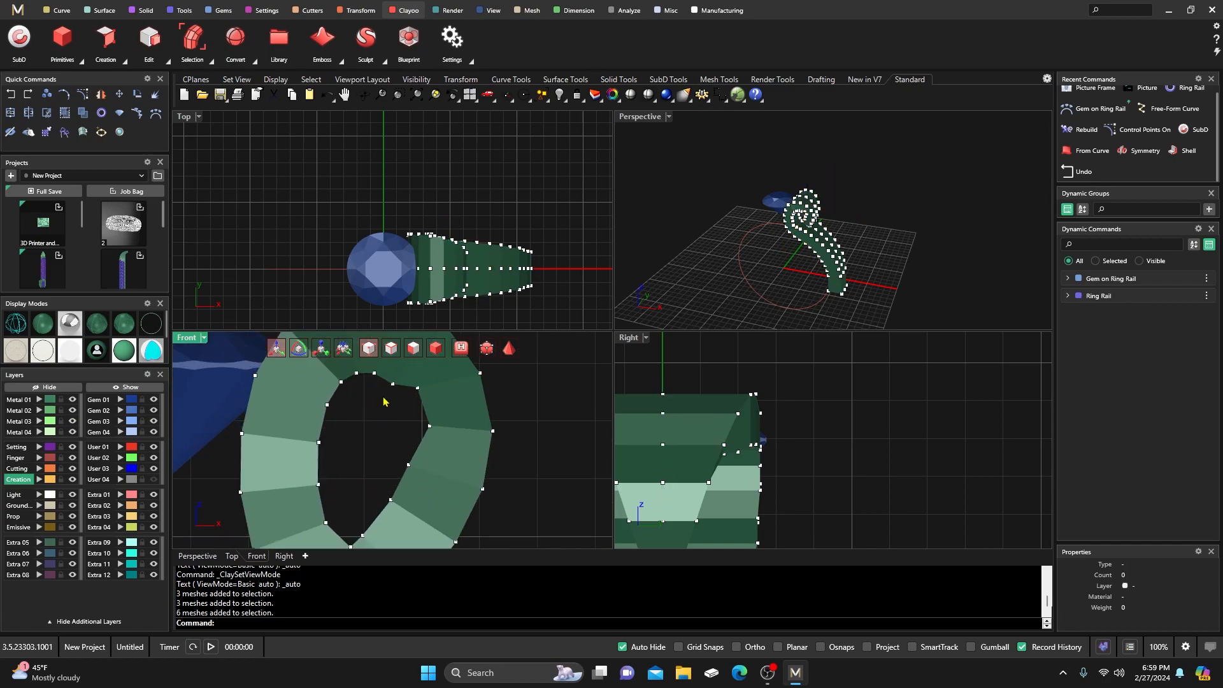
left_click_drag(402, 378, 404, 376)
left_click_drag(397, 438, 401, 425)
Pull the loop's inner-edge vertices up and left, and shift a lower one right.
right_click_drag(381, 436, 394, 457)
left_click(384, 411)
mouse_move(382, 406)
left_mouse_down()
mouse_move(389, 382)
mouse_move(381, 408)
left_mouse_up()
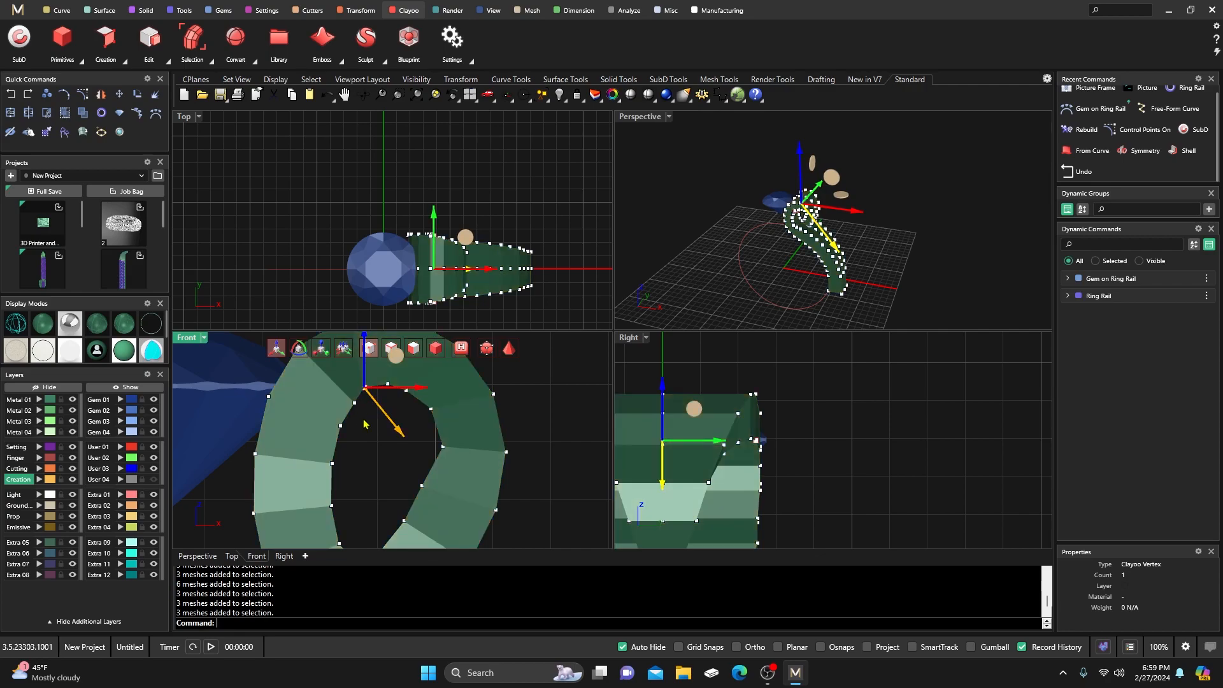
left_click(353, 403)
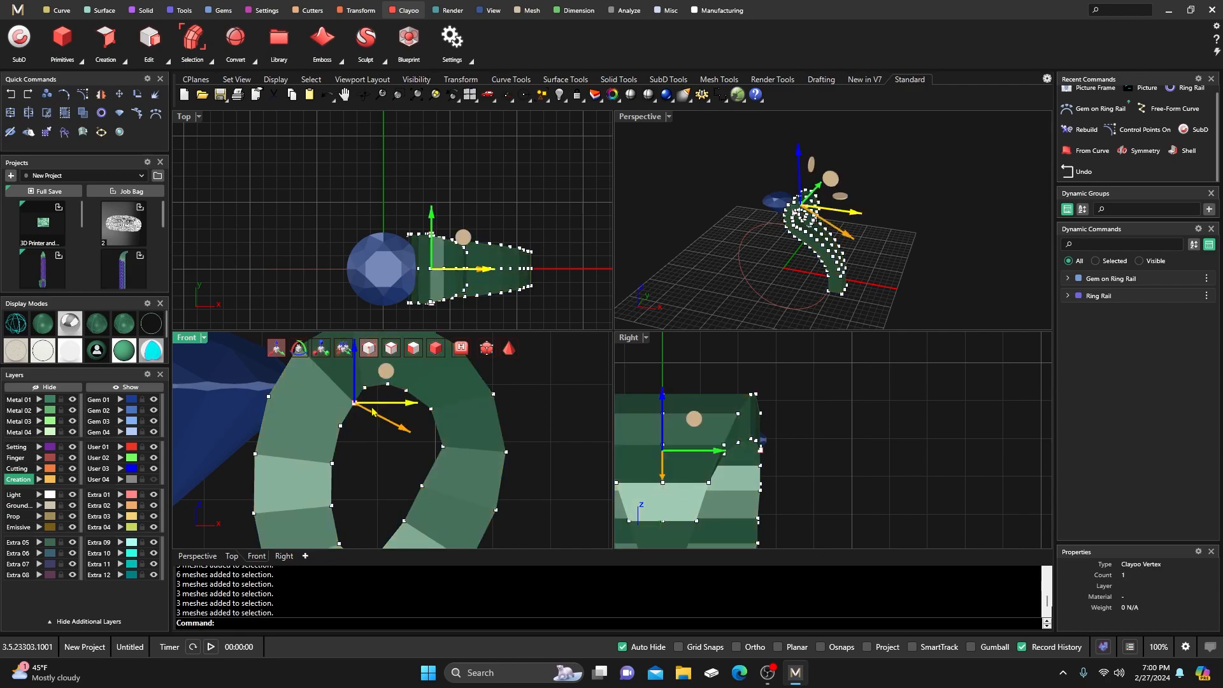
left_click_drag(378, 421, 354, 428)
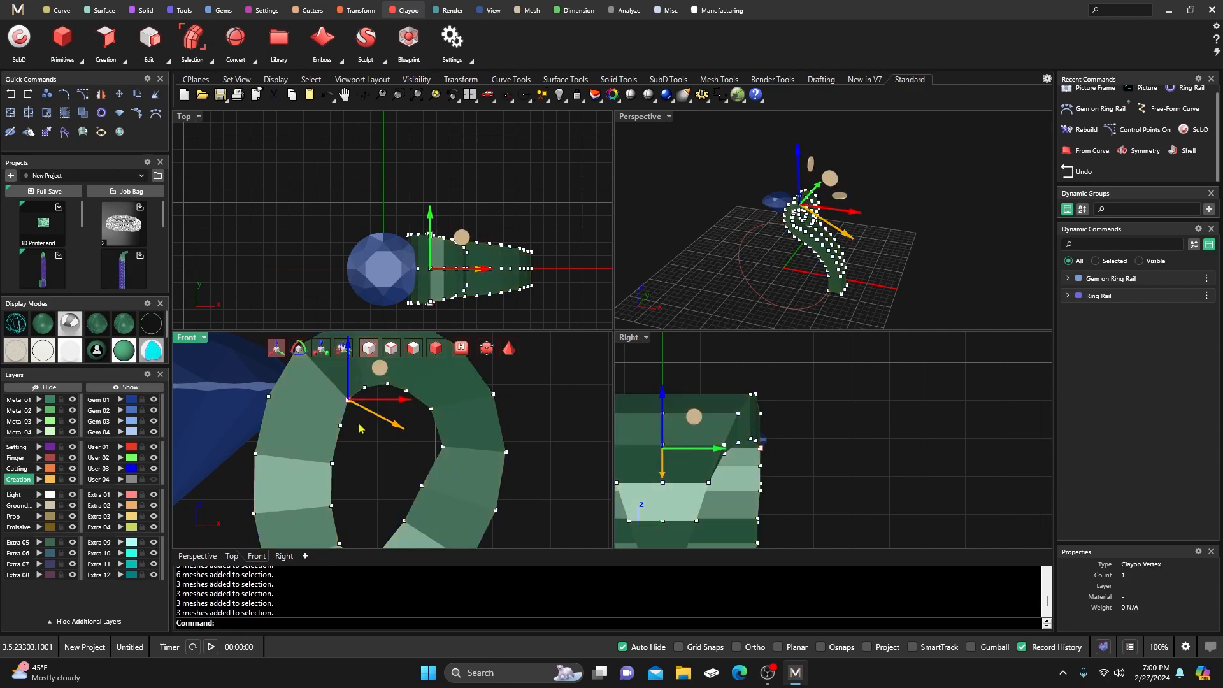
left_click(345, 426)
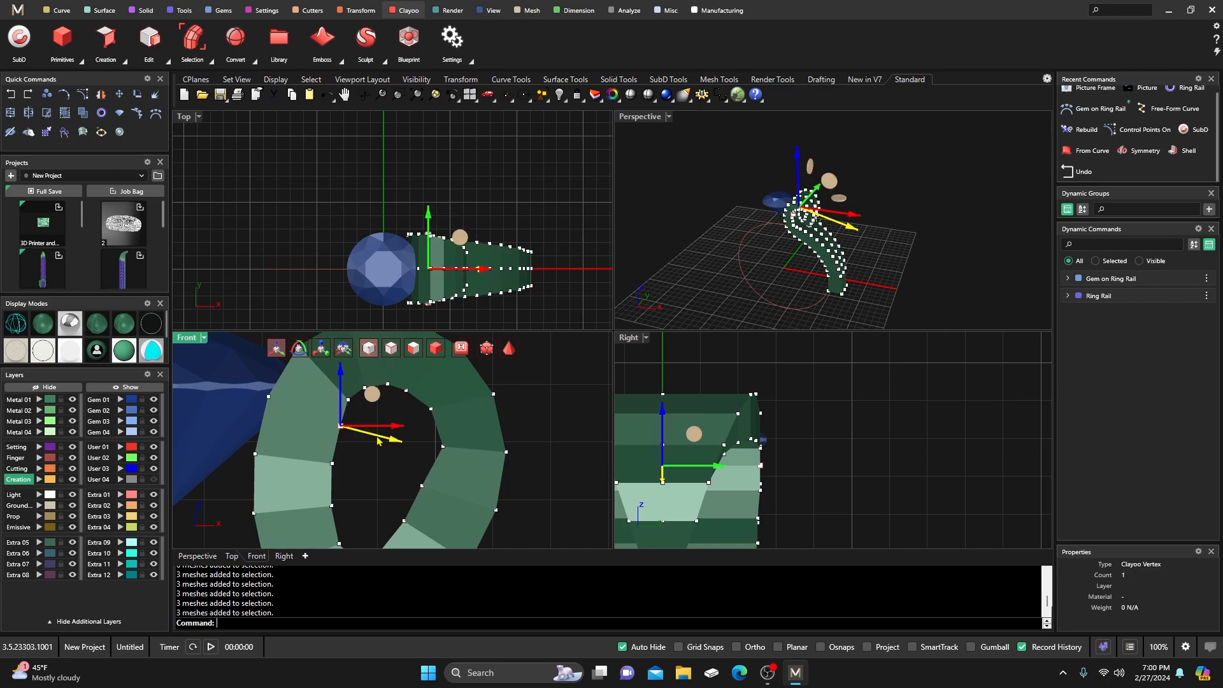
left_click_drag(390, 442, 379, 461)
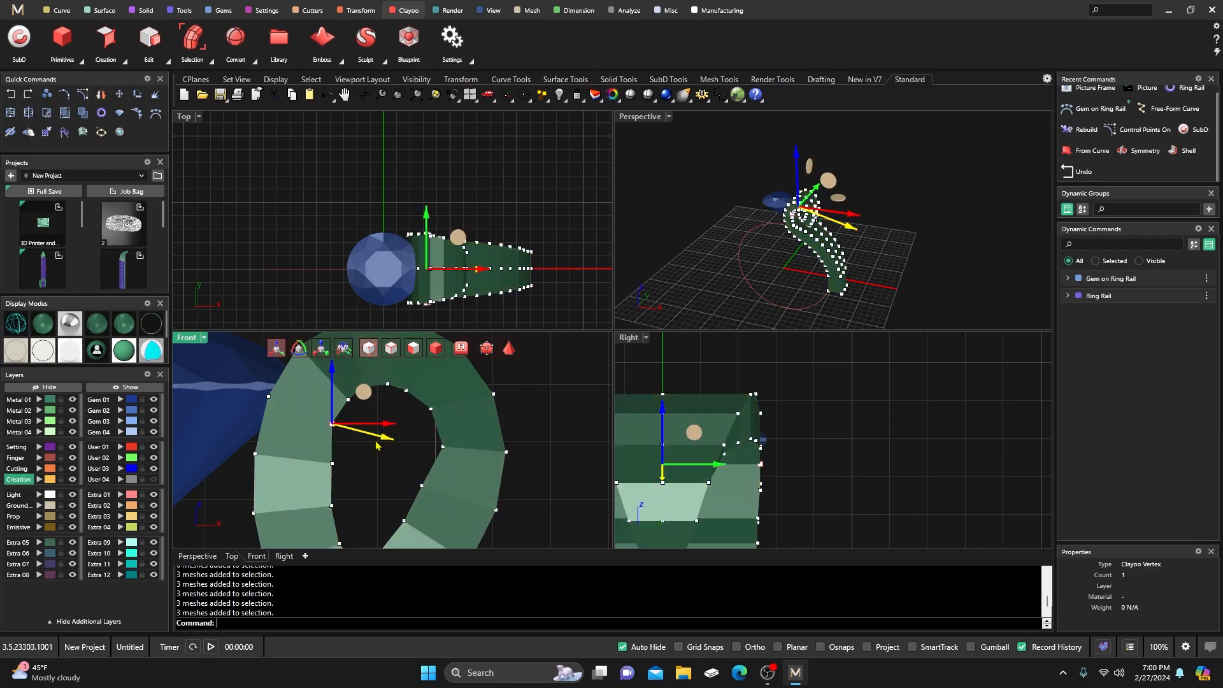
left_click(422, 486)
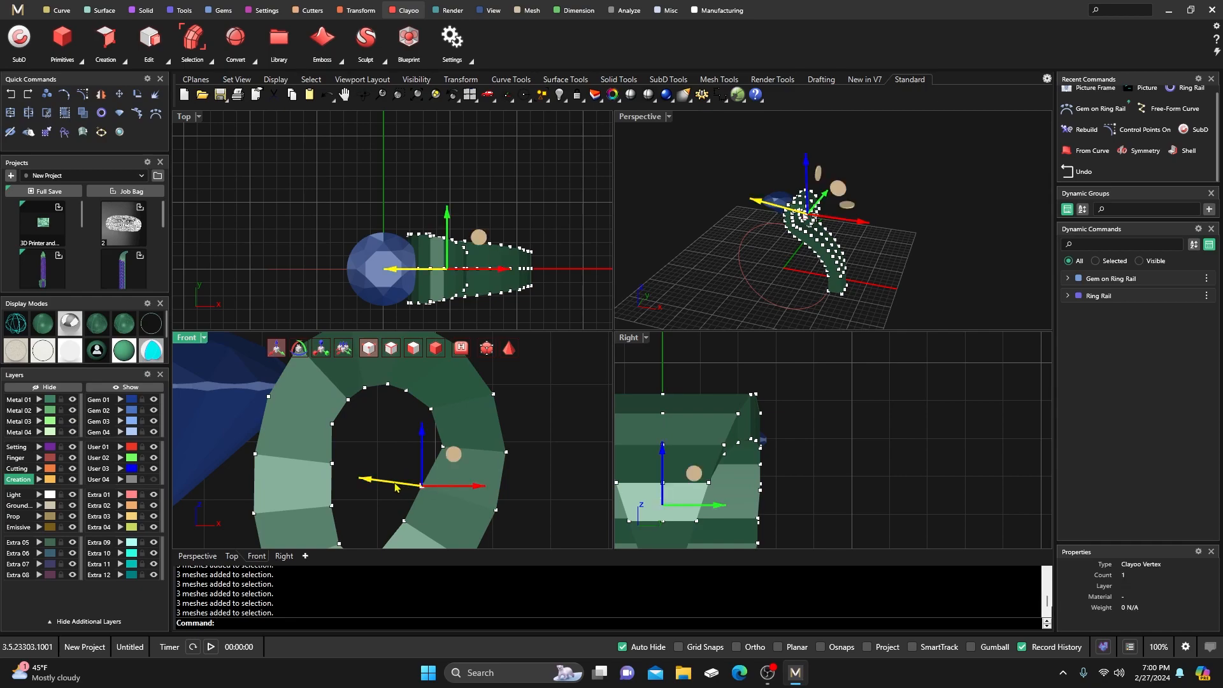
left_click_drag(371, 481, 379, 482)
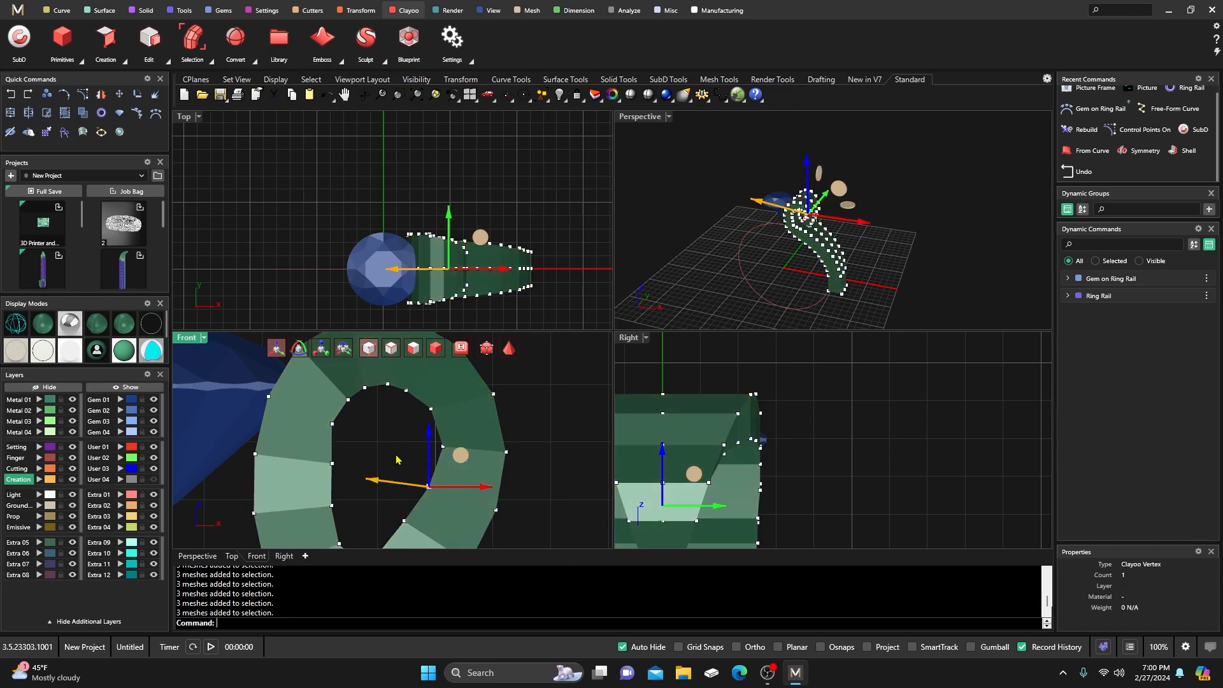
Adjust the vertices near the loop's bottom, shifting one left to round the opening.
scroll(397, 454, "down", 2)
right_click_drag(398, 454, 408, 429)
mouse_move(401, 474)
left_mouse_down()
mouse_move(422, 492)
mouse_move(380, 469)
mouse_move(413, 435)
mouse_move(447, 468)
mouse_move(411, 456)
mouse_move(411, 445)
mouse_move(392, 467)
left_mouse_up()
left_click(383, 440)
left_click(355, 438)
left_click(384, 466)
left_click(354, 470)
left_click(398, 423)
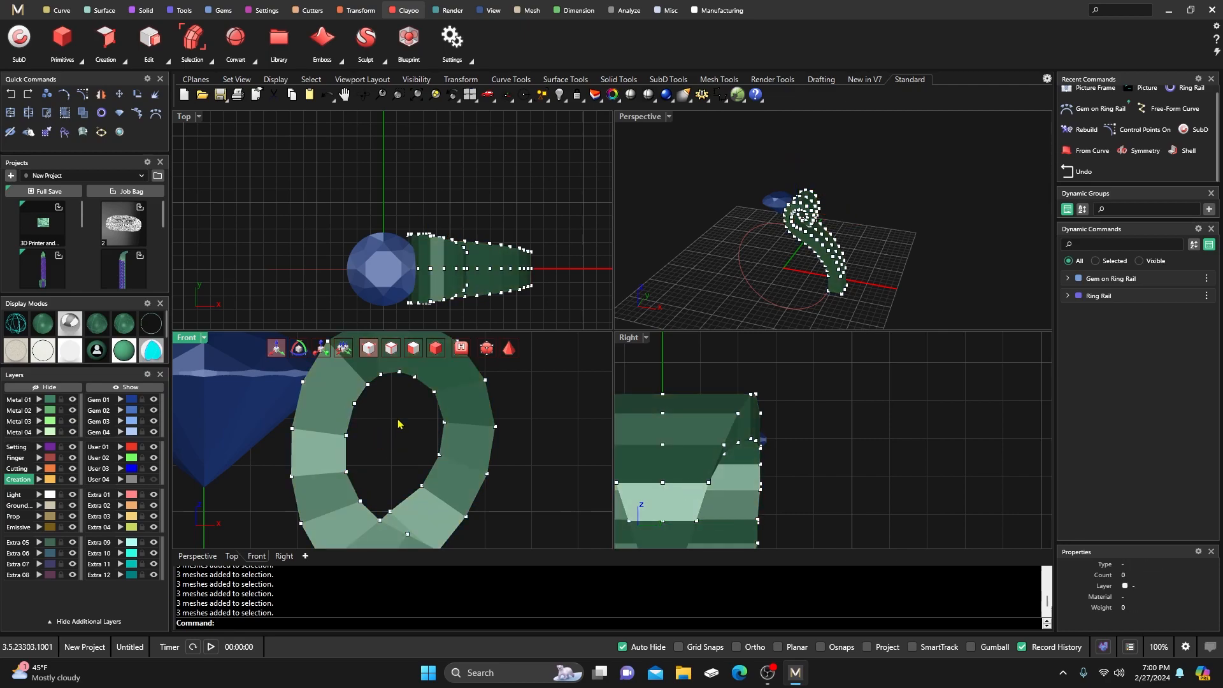
Show the shank smoothed and maximize the Perspective view to orbit around the ring.
left_click(509, 348)
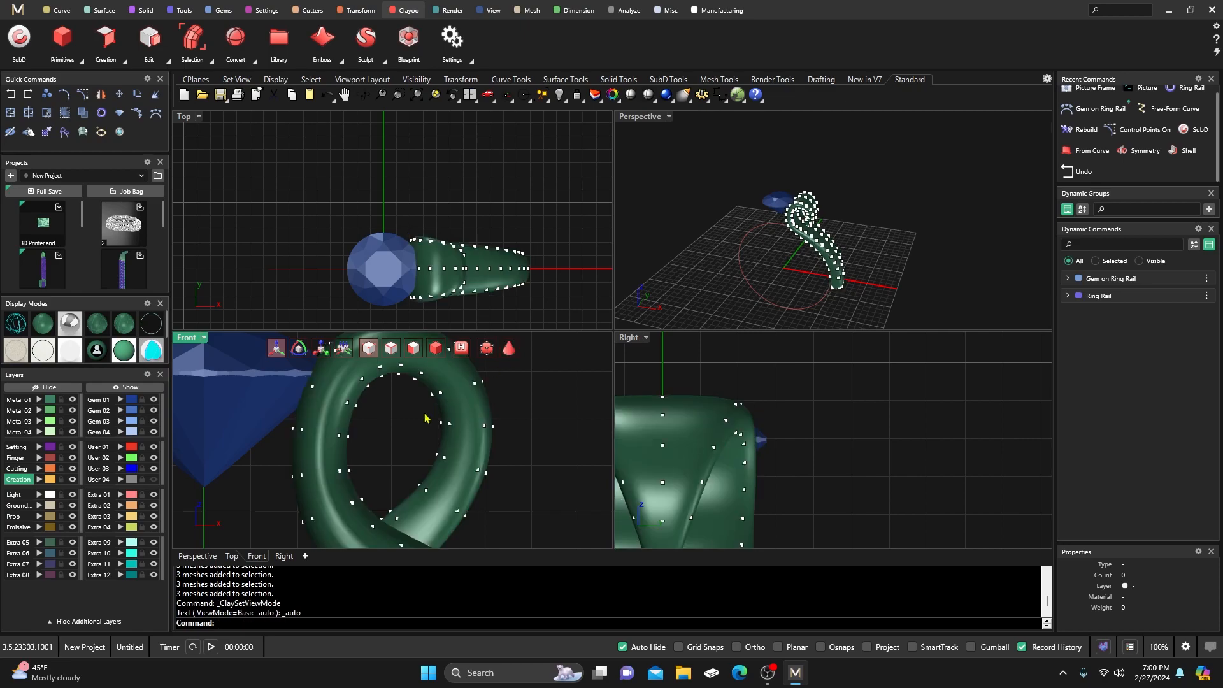
scroll(432, 424, "down", 2)
double_click(645, 117)
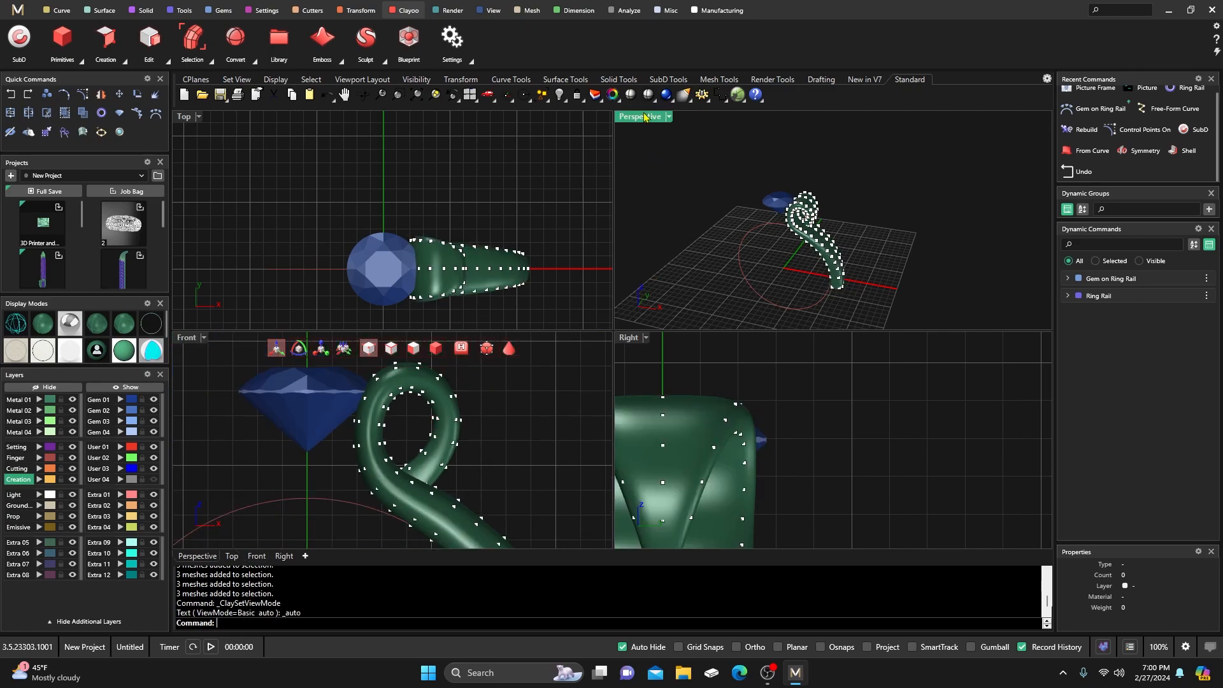
right_click_drag(693, 355, 677, 229)
right_click_drag(684, 401, 594, 352)
Orbit around the shank to inspect it from several angles with the grid and gem.
scroll(523, 395, "up", 8)
right_click_drag(523, 394, 370, 424)
scroll(605, 420, "down", 6)
right_click_drag(599, 431, 716, 423)
right_click_drag(535, 392, 558, 346)
scroll(558, 346, "down", 3)
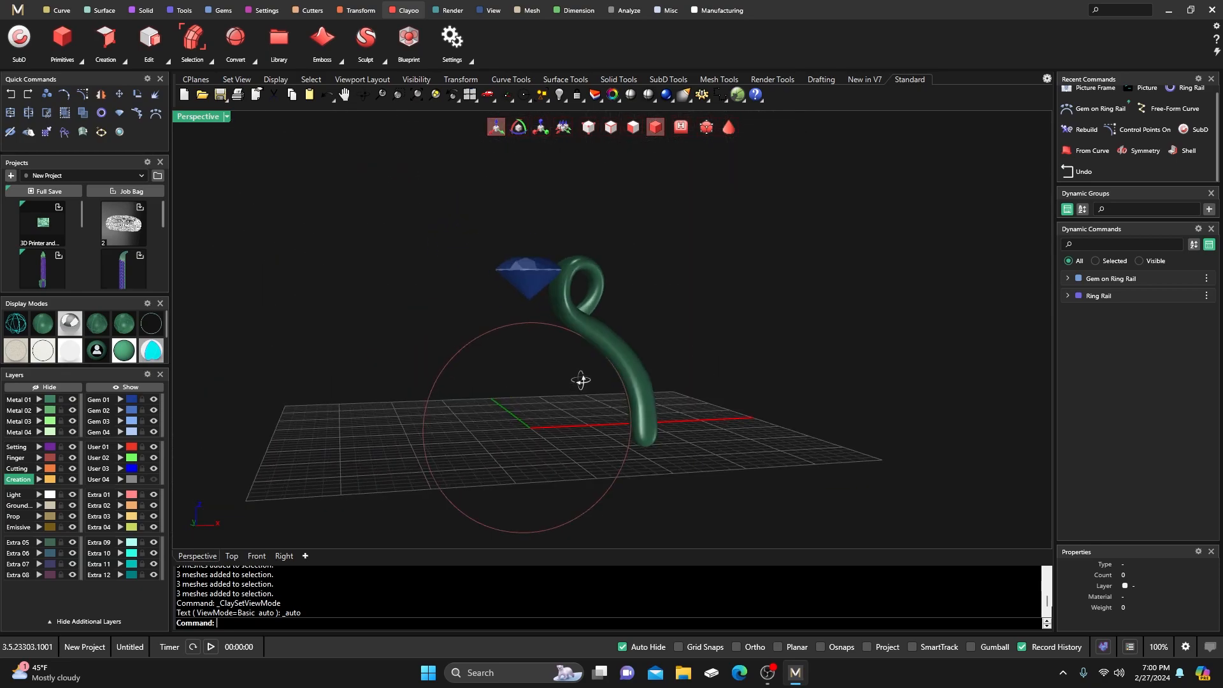
Restore the four-view layout and switch the shank back to faceted display.
double_click(197, 119)
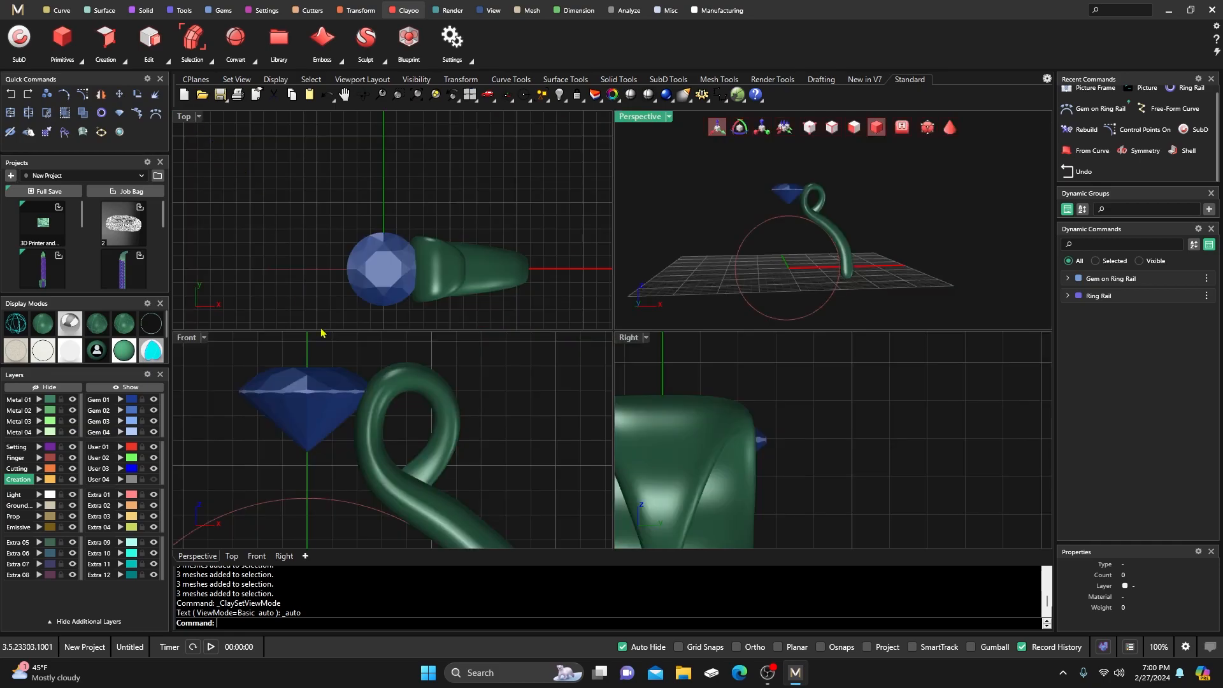
scroll(380, 408, "down", 11)
scroll(398, 440, "up", 3)
scroll(406, 450, "up", 5)
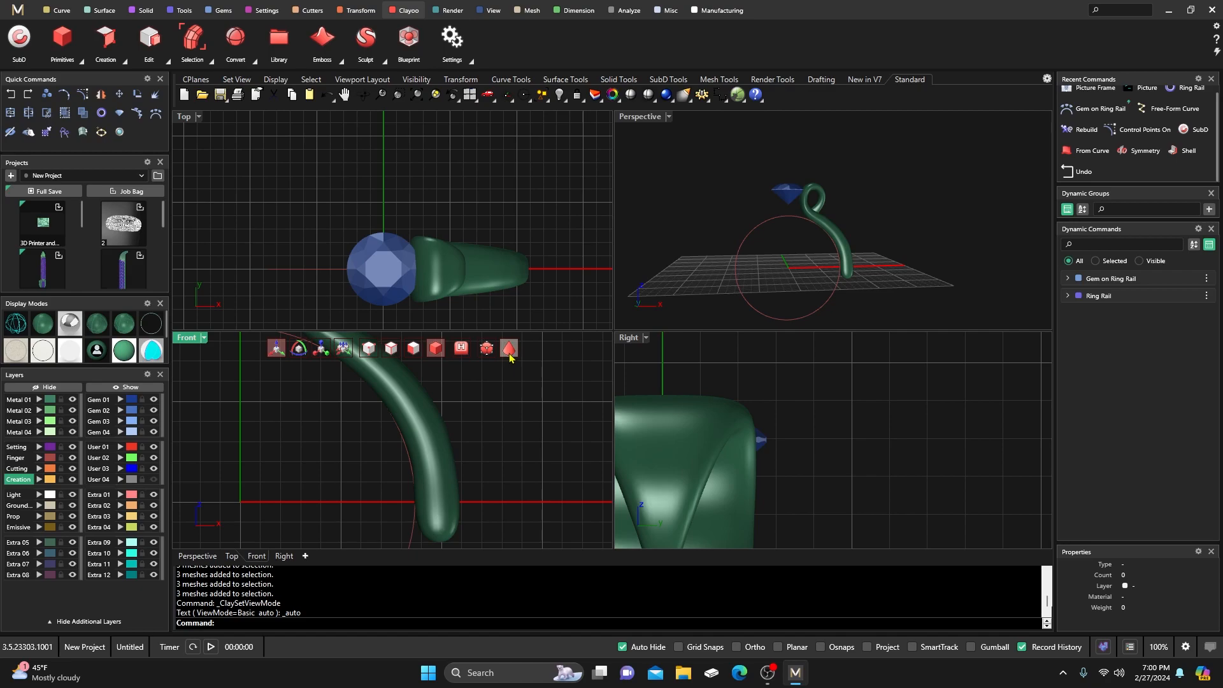
left_click(509, 349)
Show the shank's control points and nudge several lower-shank vertices with the gumball.
left_click(368, 349)
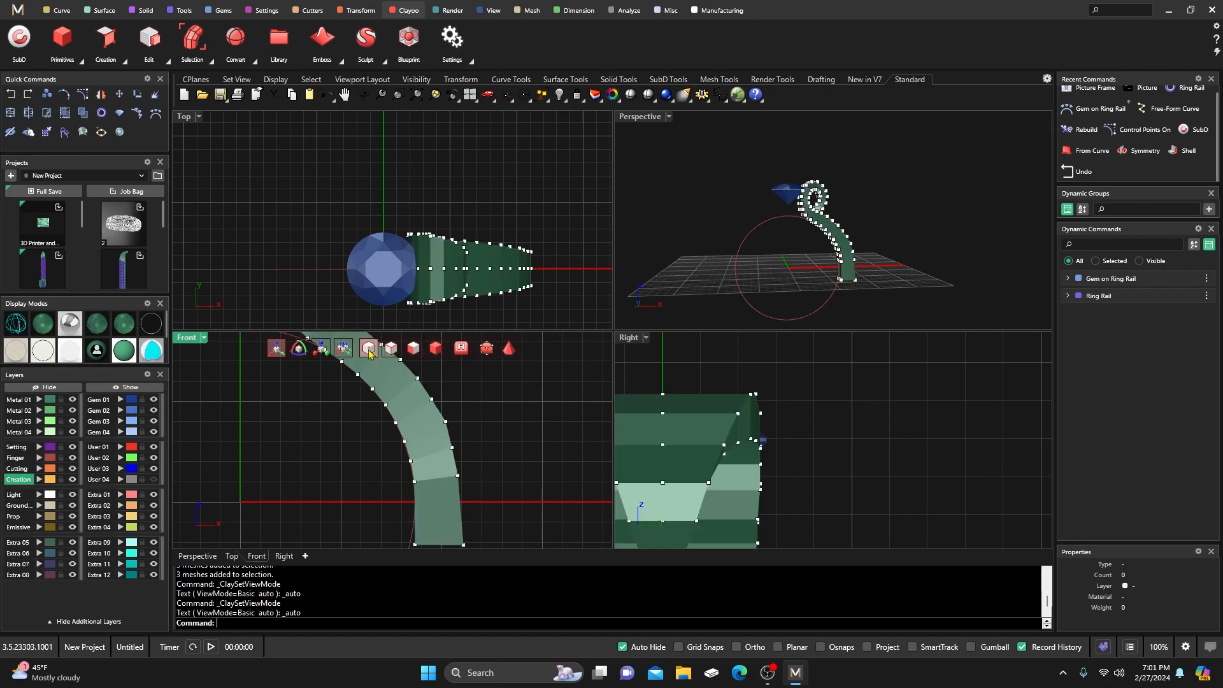
scroll(406, 459, "down", 2)
scroll(418, 444, "up", 4)
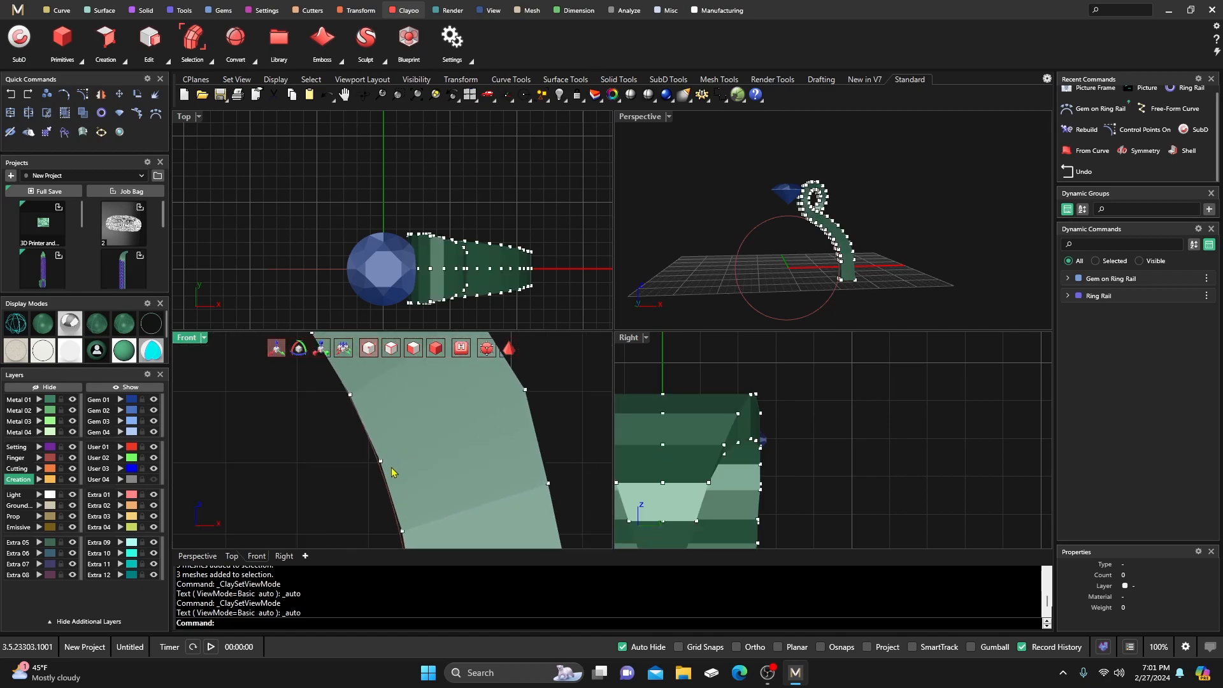
left_click(380, 460)
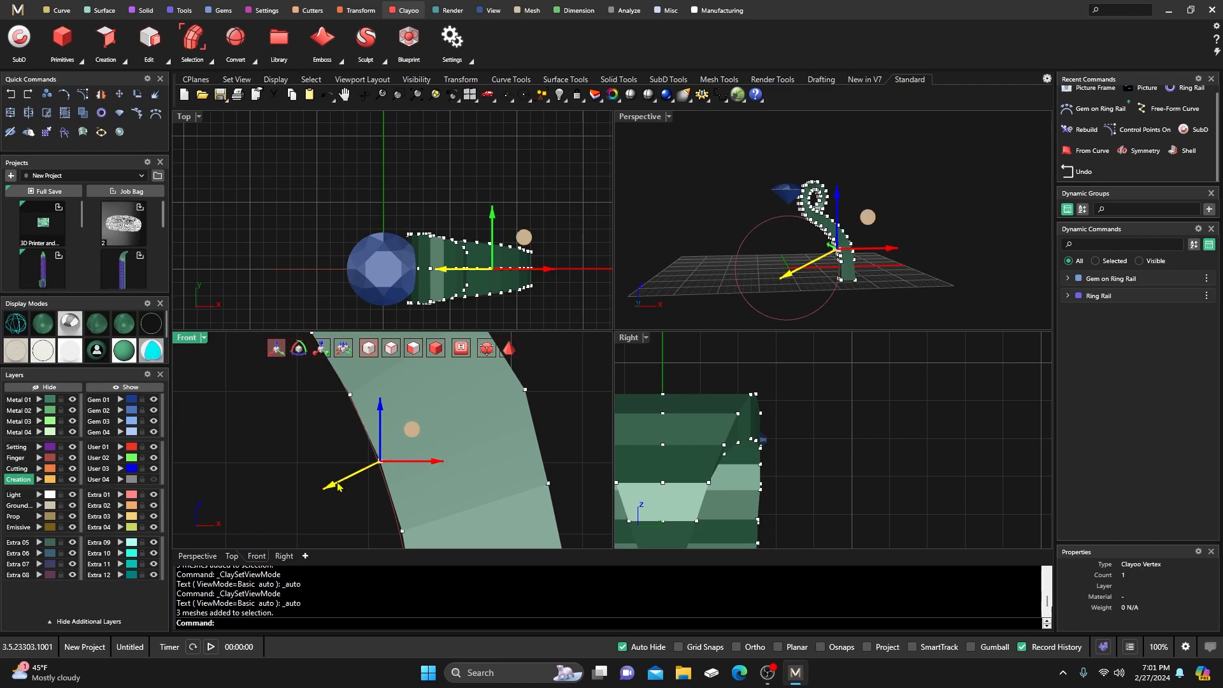
left_click_drag(329, 491, 328, 492)
right_click_drag(324, 462, 343, 411)
left_click(422, 479)
left_click_drag(366, 501, 363, 502)
right_click_drag(351, 464, 380, 382)
left_click_drag(432, 486, 400, 485)
right_click_drag(377, 475, 373, 439)
Switch the shank to smooth shading, hide its control points, and maximize the Perspective view.
left_click(511, 346)
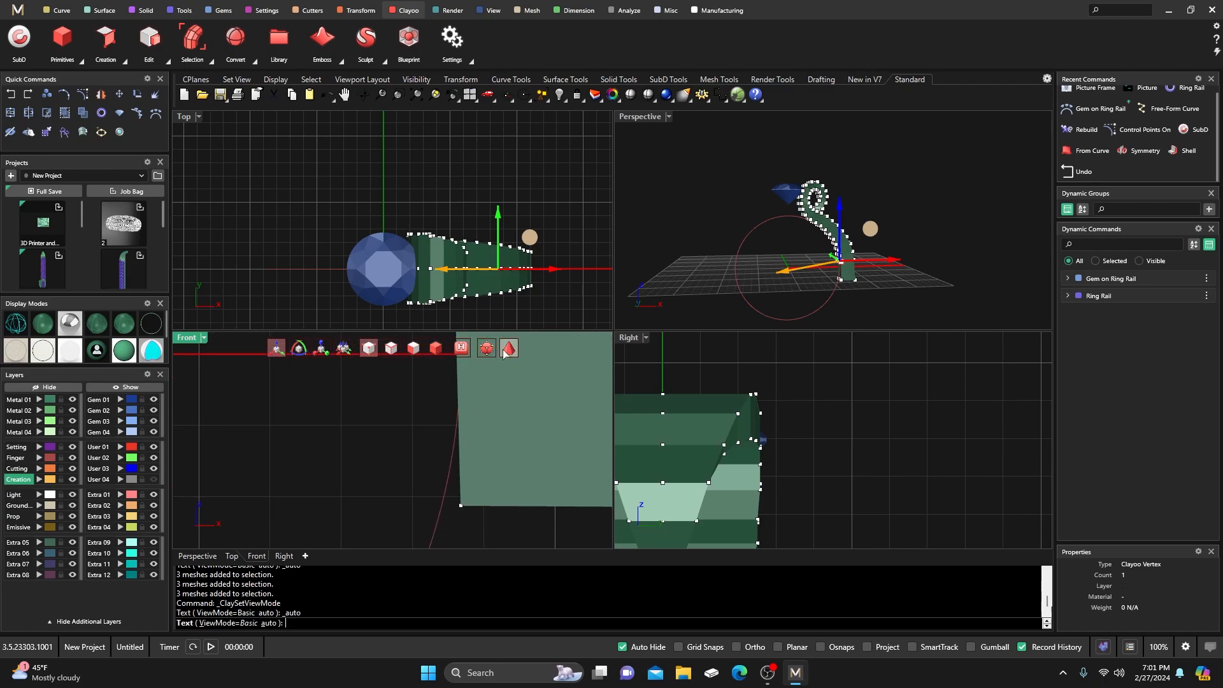
right_click_drag(417, 396, 415, 497)
right_click_drag(417, 449, 418, 512)
right_click_drag(360, 427, 377, 486)
right_click_drag(333, 400, 384, 483)
right_click_drag(334, 415, 423, 515)
right_click_drag(370, 460, 409, 501)
scroll(408, 498, "down", 8)
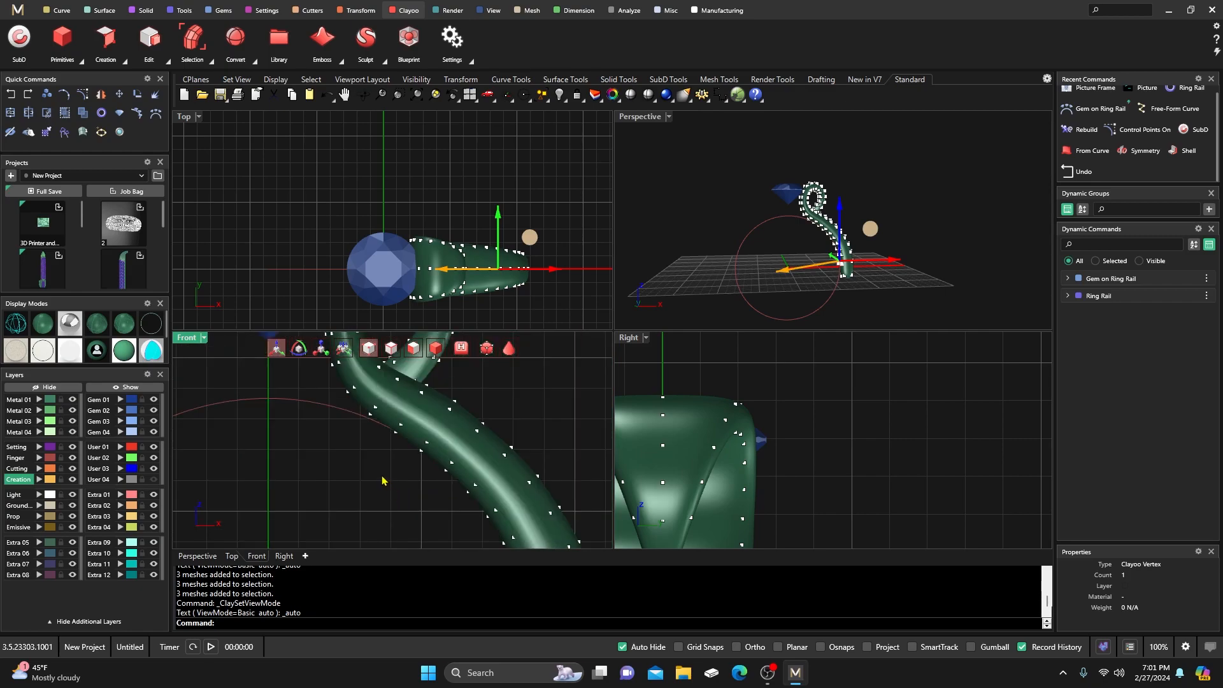
left_click(436, 348)
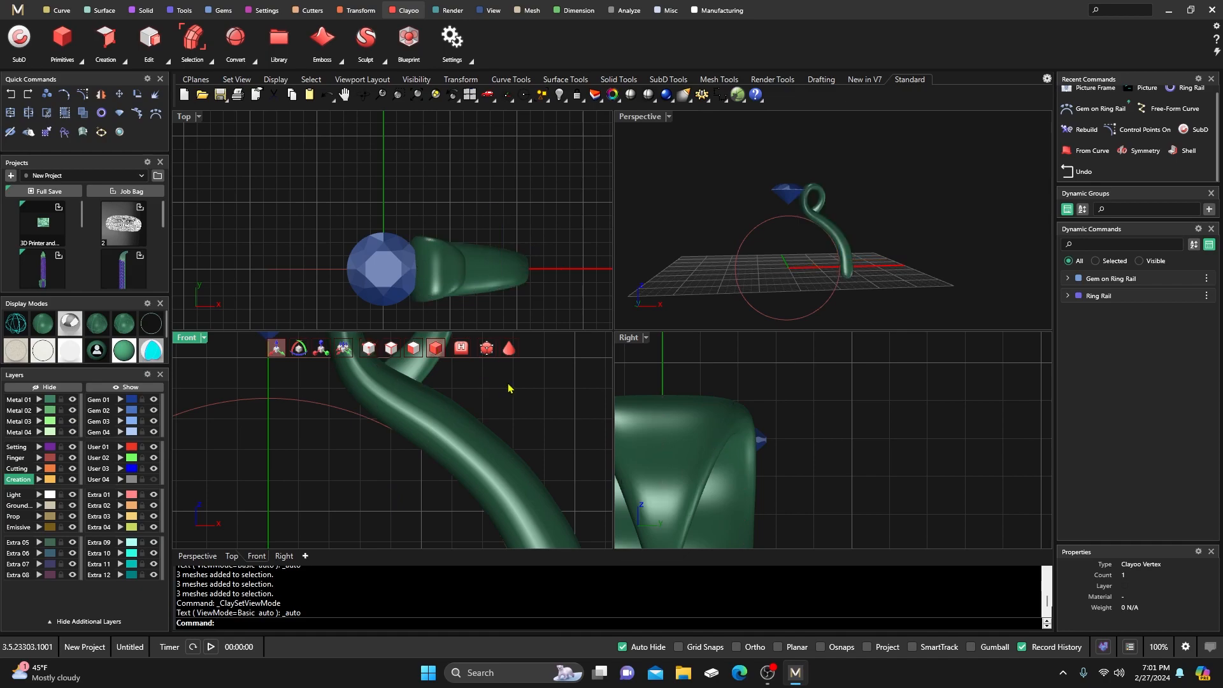
right_click_drag(635, 161, 628, 160)
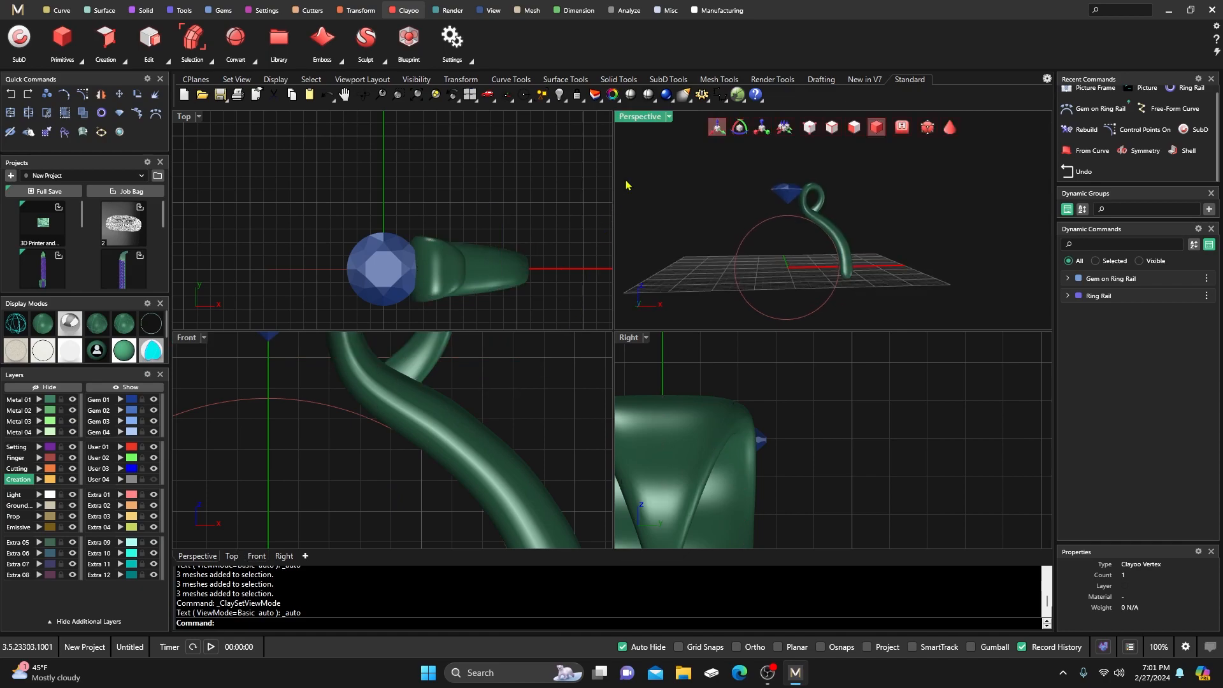
double_click(650, 121)
right_click_drag(641, 234, 625, 319)
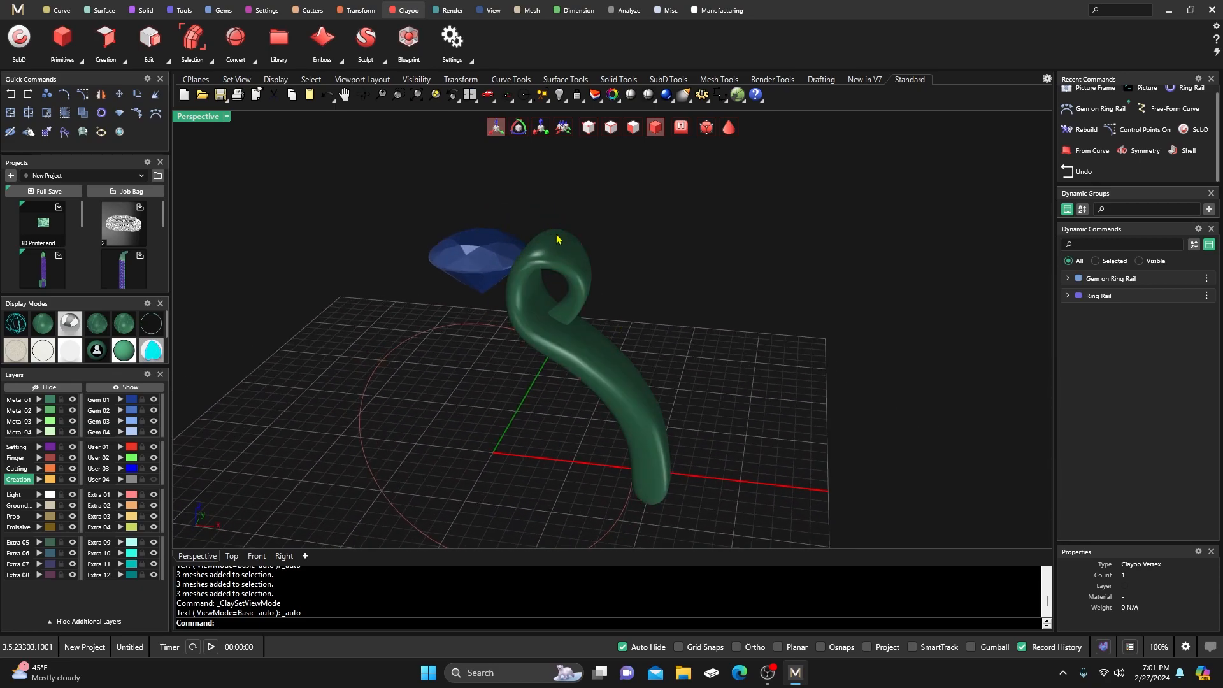
Mirror the curling shank with Y Mirror onto the gem's opposite side.
left_click(565, 262)
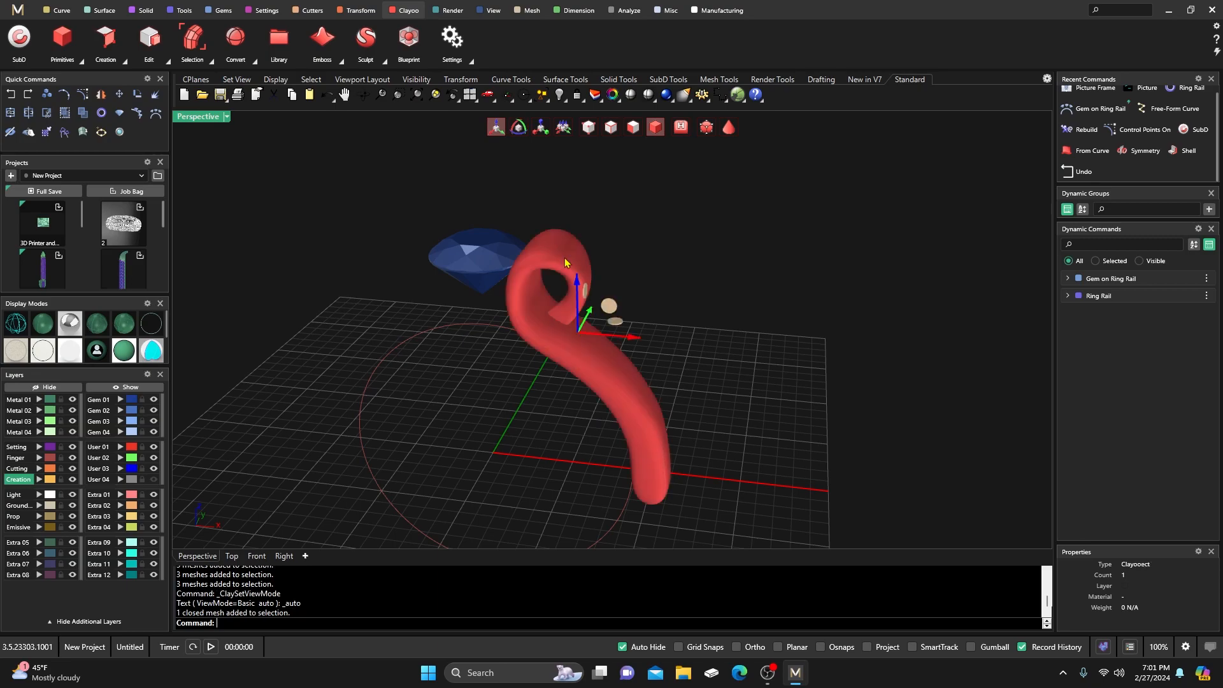
left_click(357, 11)
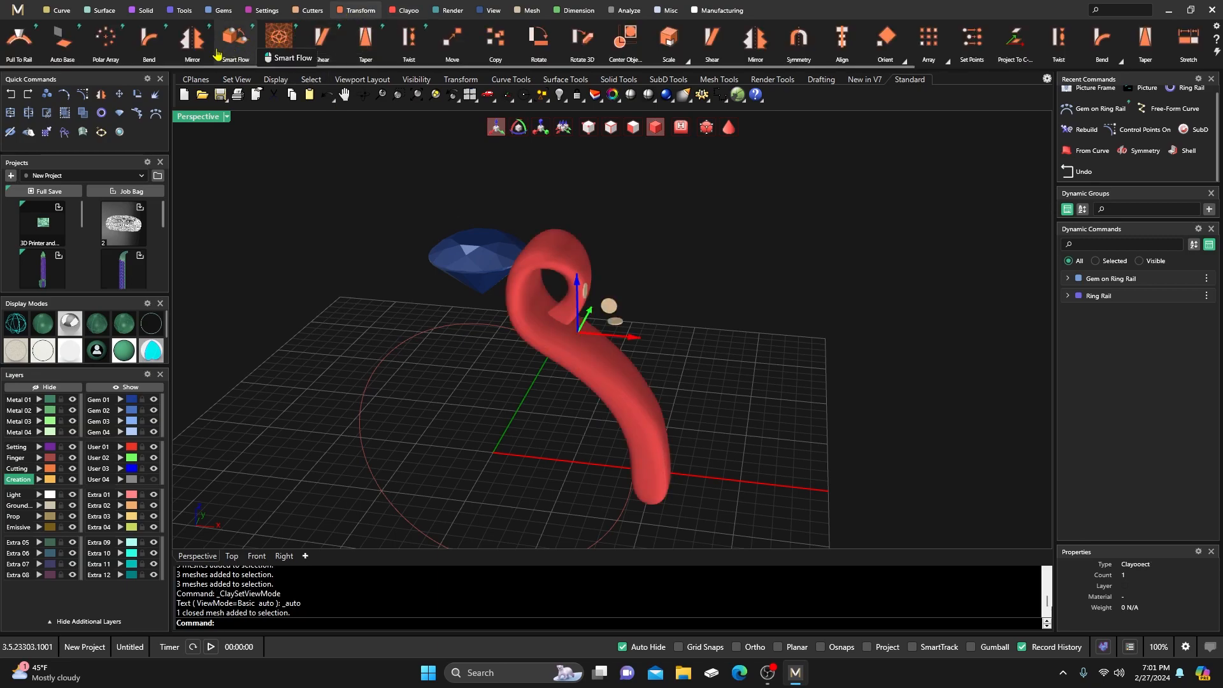
left_click(191, 38)
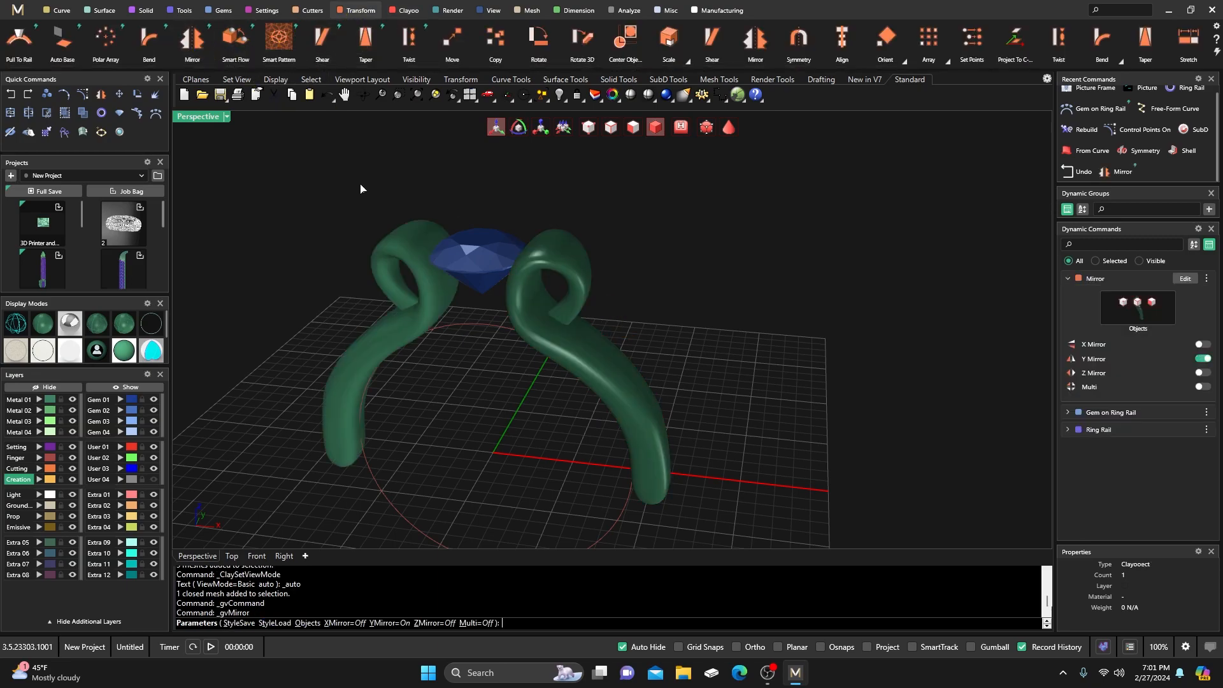
right_click(675, 262)
Inspect the symmetrical ring, then maximize and centre the Front view.
right_click_drag(688, 295, 682, 332)
scroll(693, 287, "down", 3)
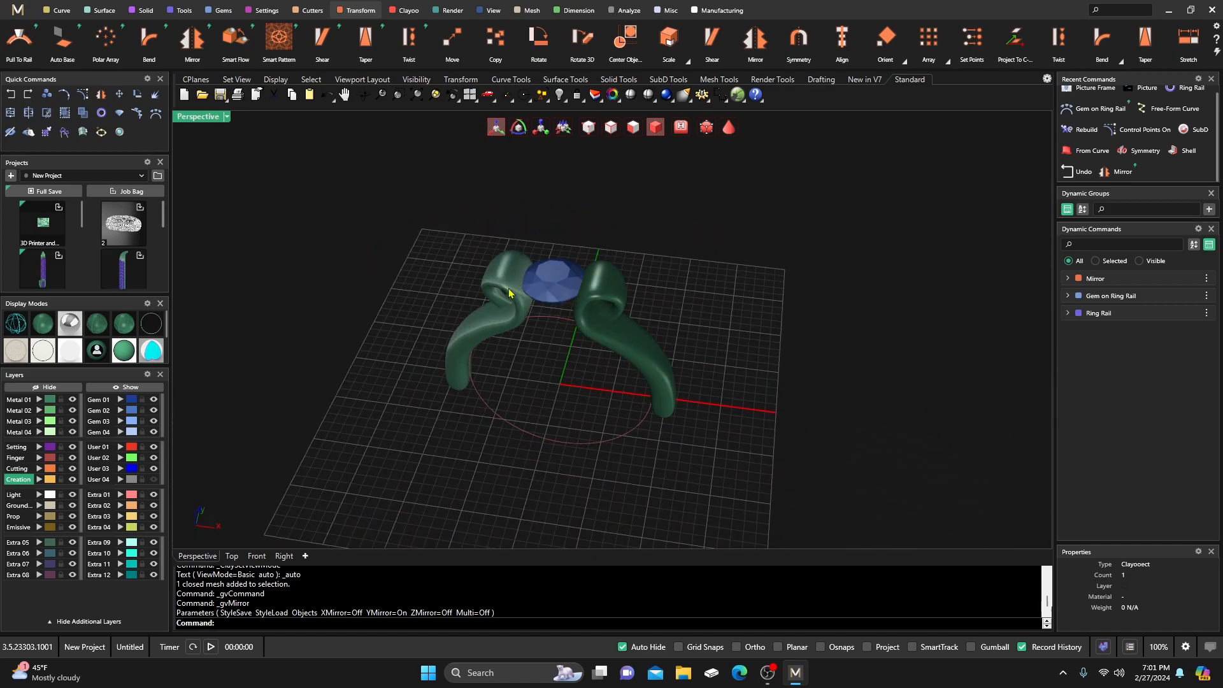
right_click_drag(535, 385, 555, 319)
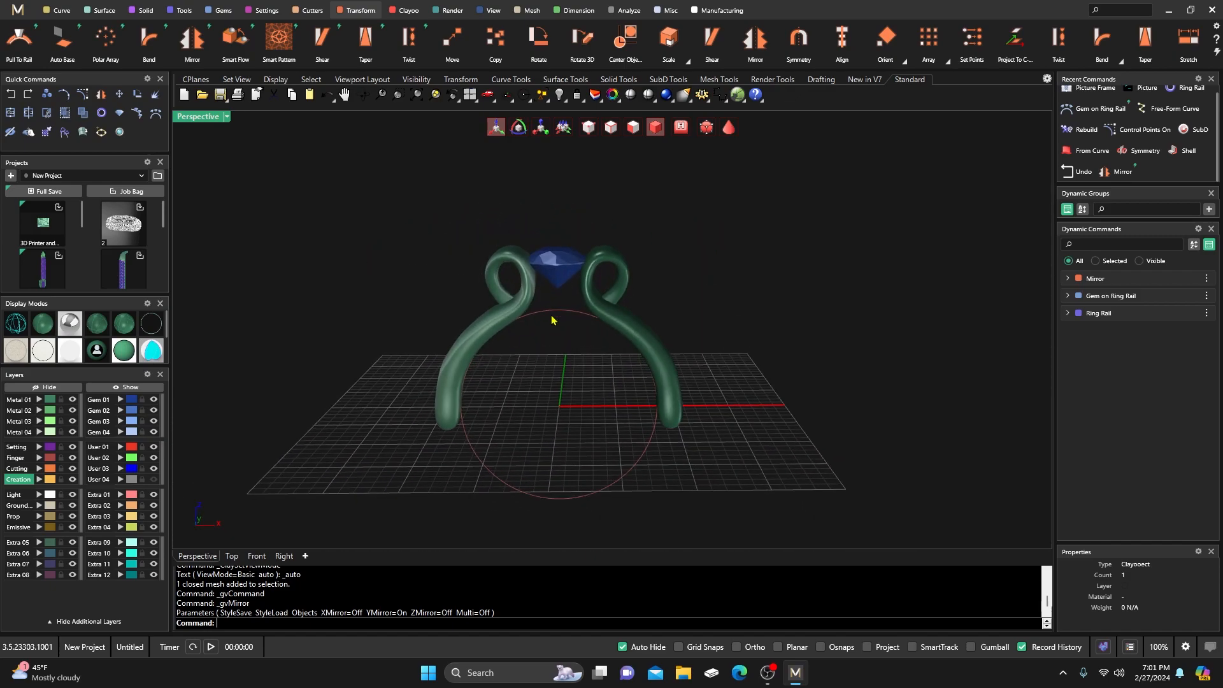
scroll(554, 319, "up", 3)
double_click(205, 119)
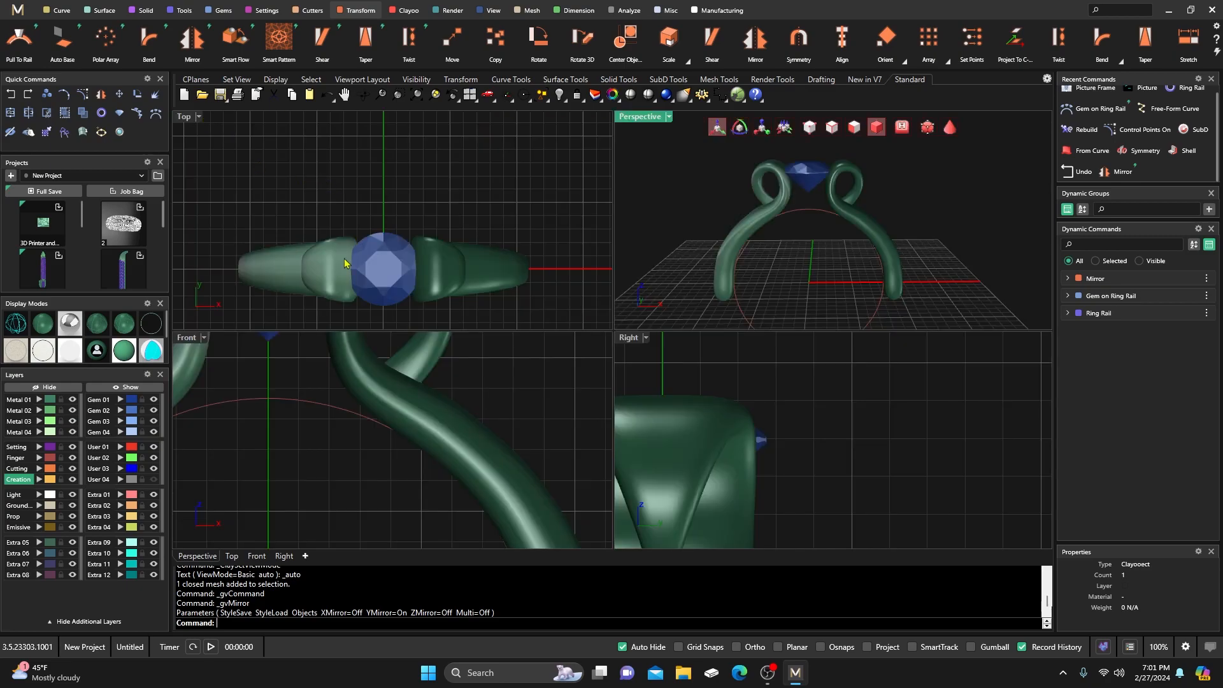
scroll(379, 457, "down", 12)
double_click(189, 340)
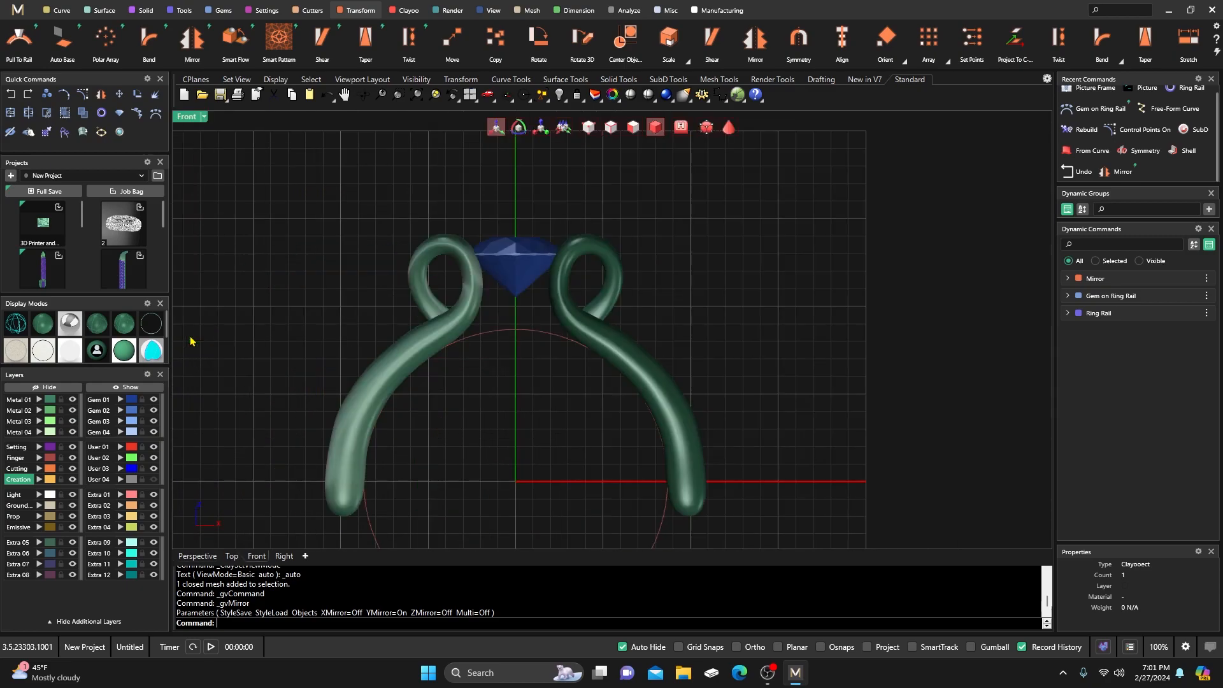
right_click_drag(516, 390, 492, 300)
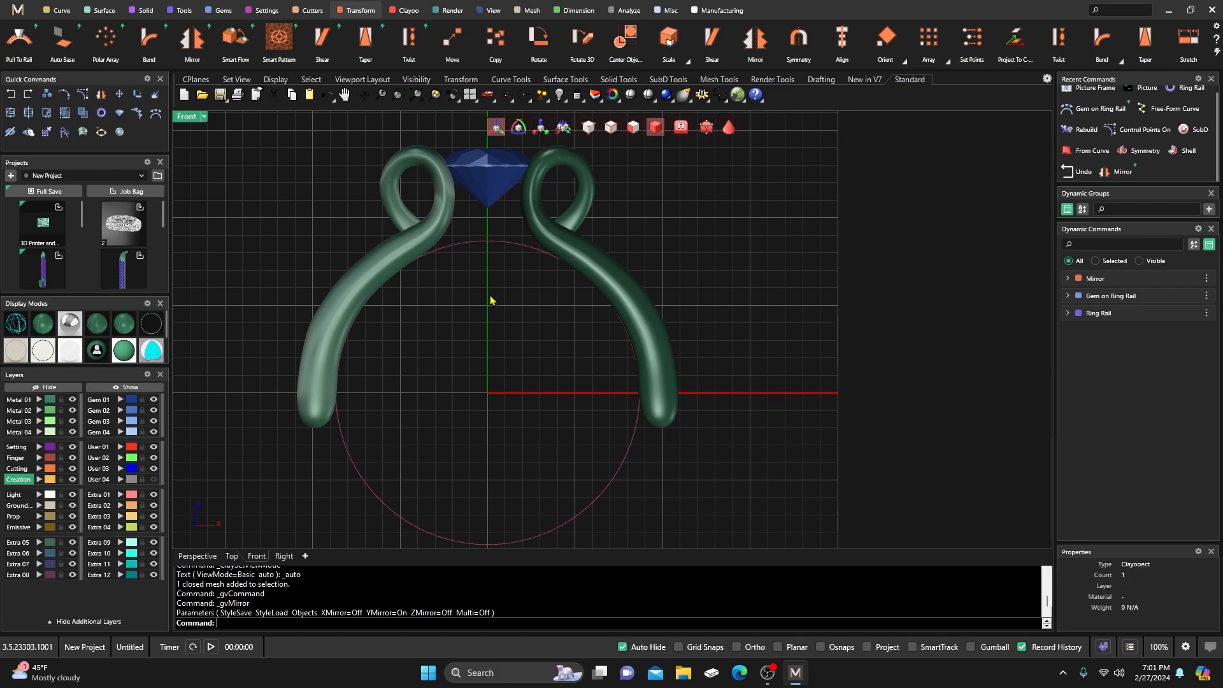
Turn on object snapping and move the finger circle onto the Creation layer.
left_click(58, 10)
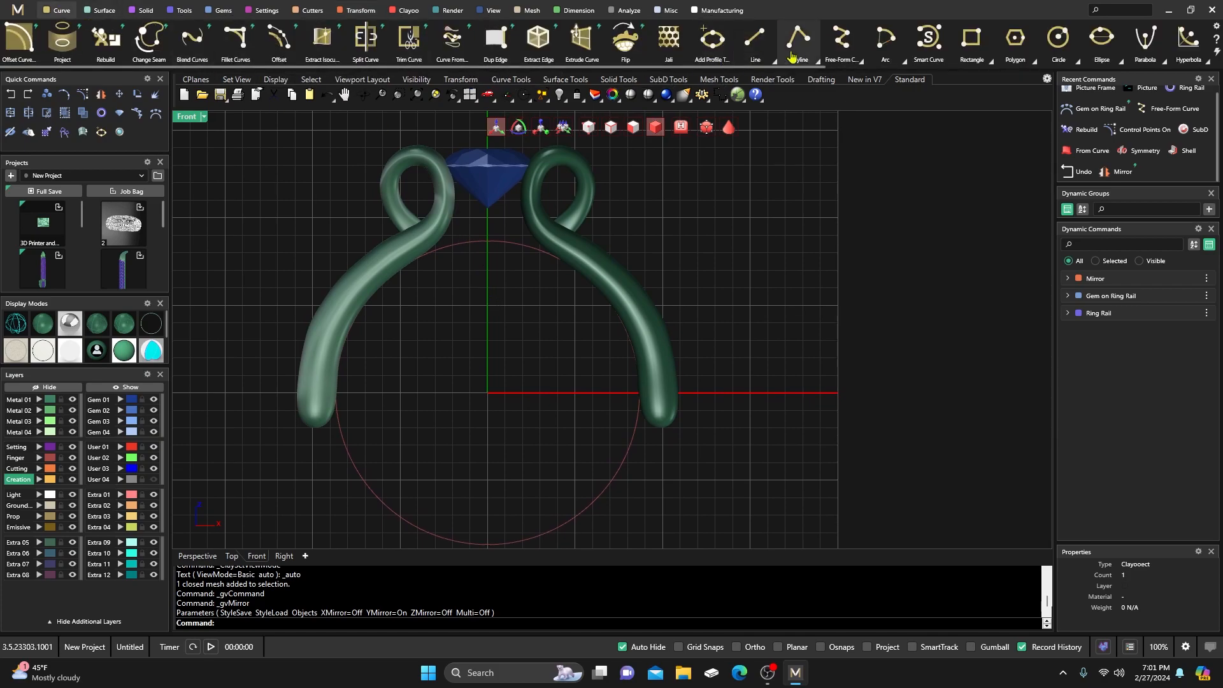
left_click(1058, 38)
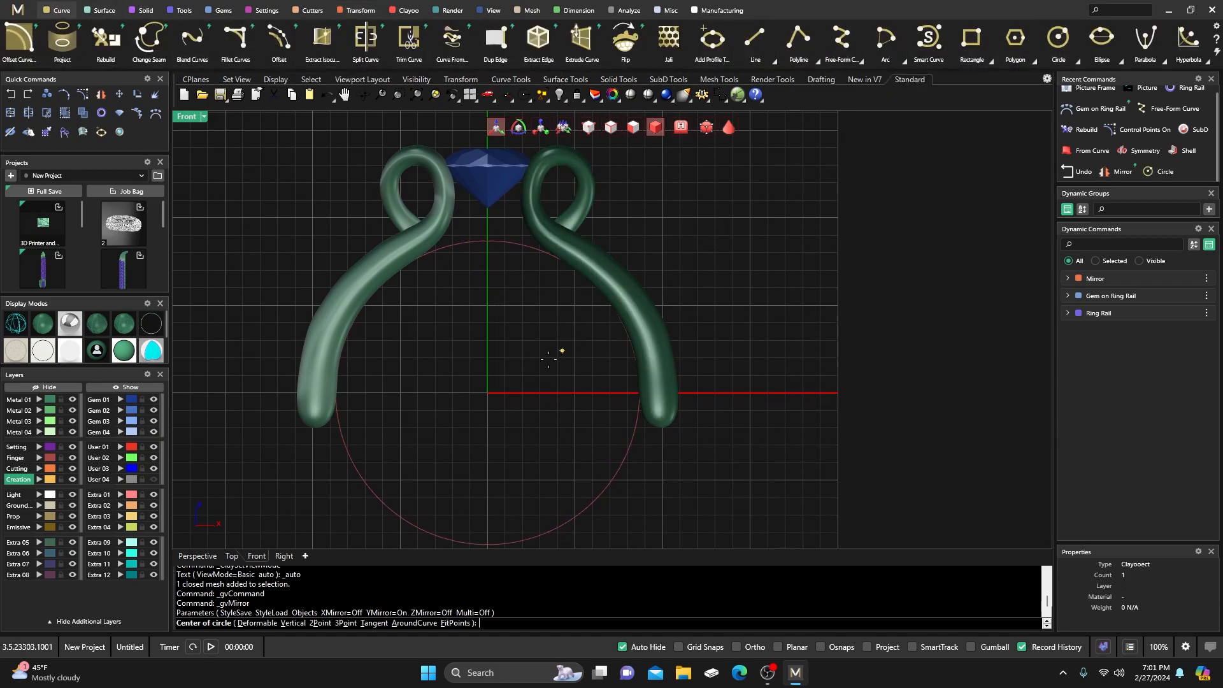
left_click(499, 379)
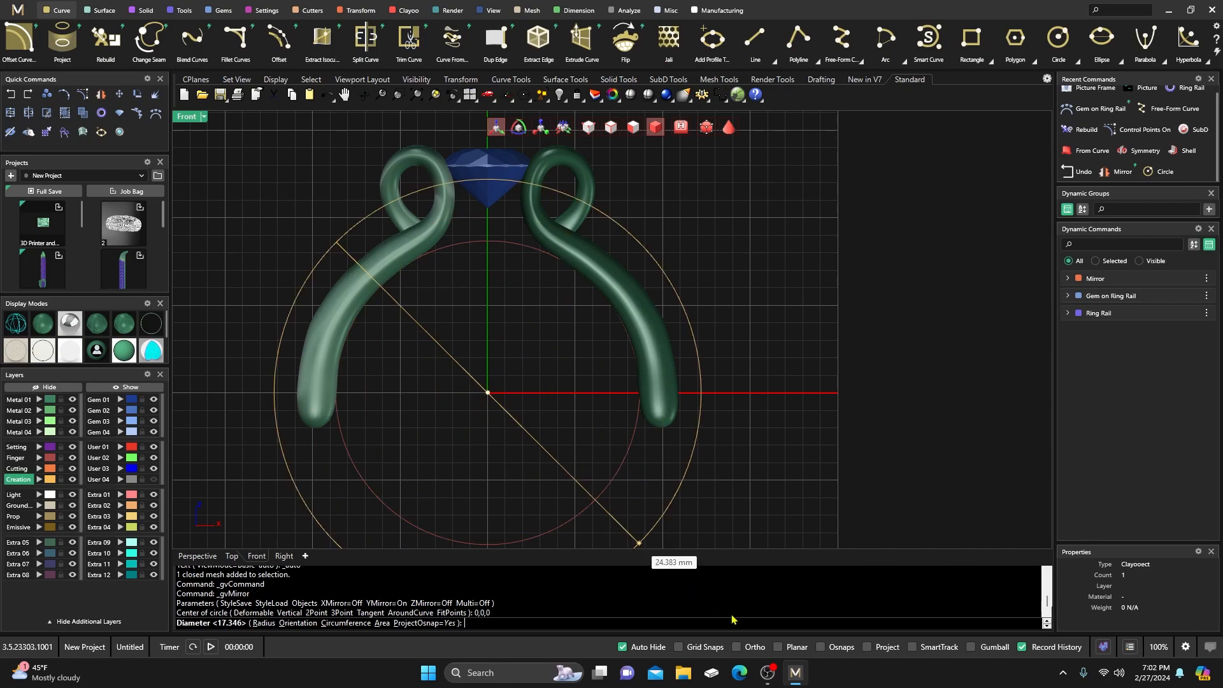
left_click(823, 648)
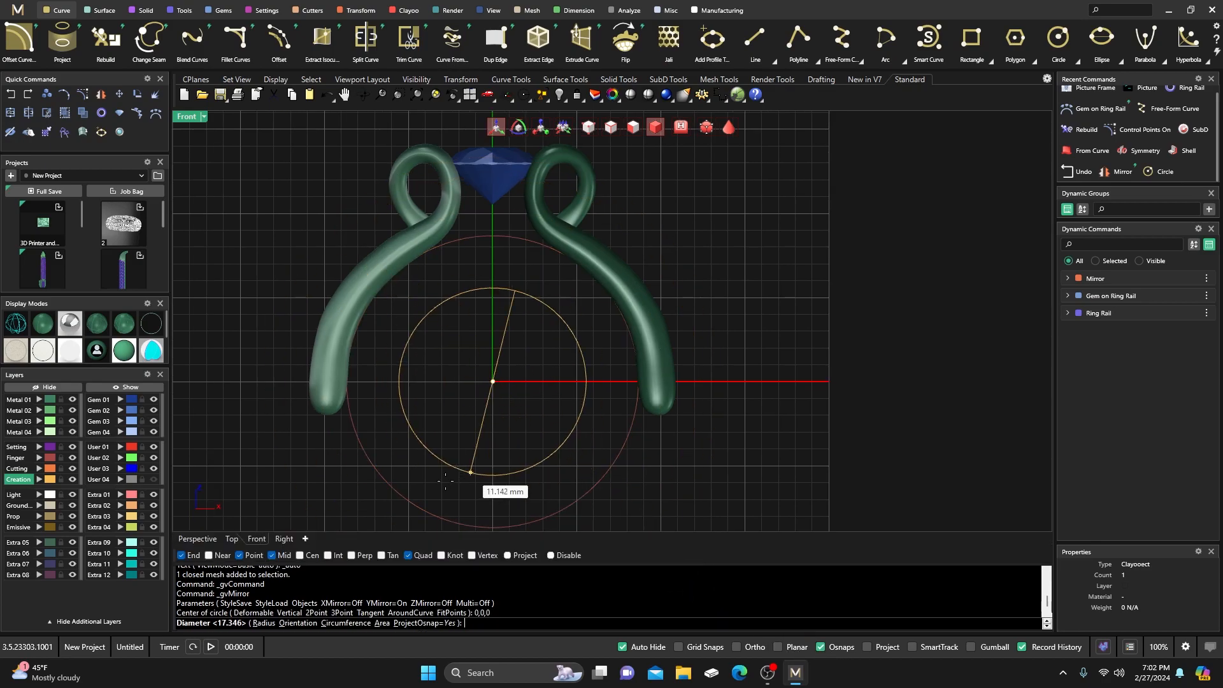
key("Escape")
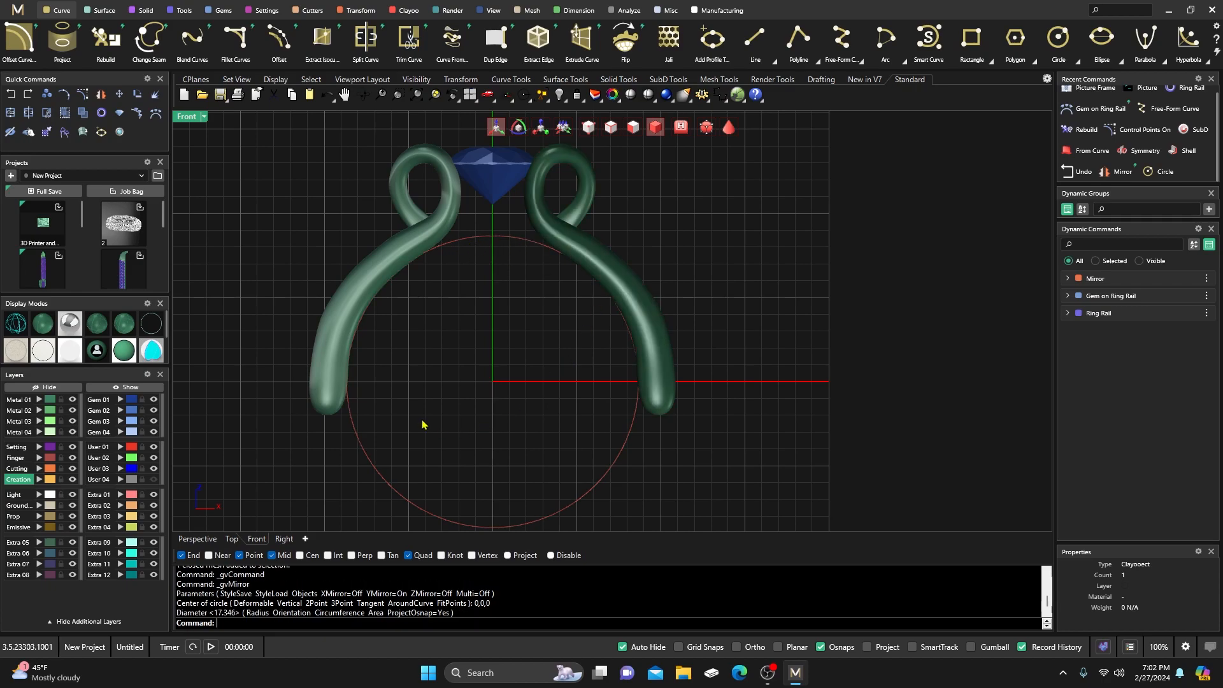
left_click(73, 459)
Draw a line from the ring's centre up-right past the shank and mirror it left.
left_click(755, 38)
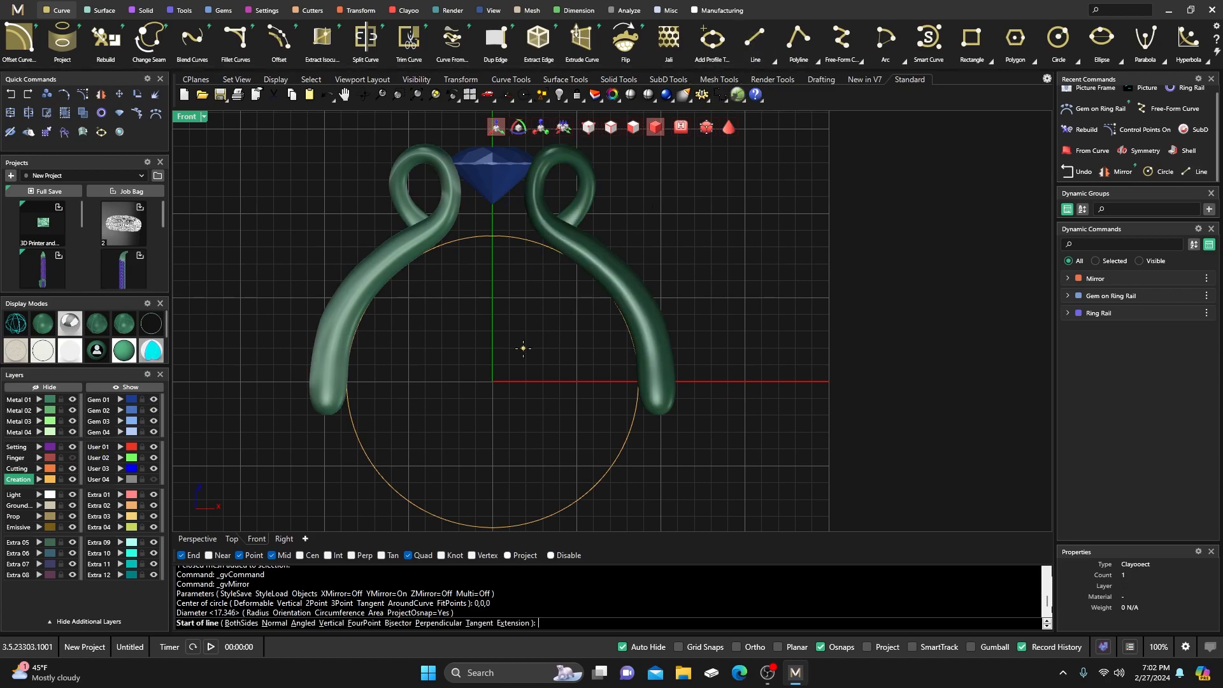
left_click(493, 381)
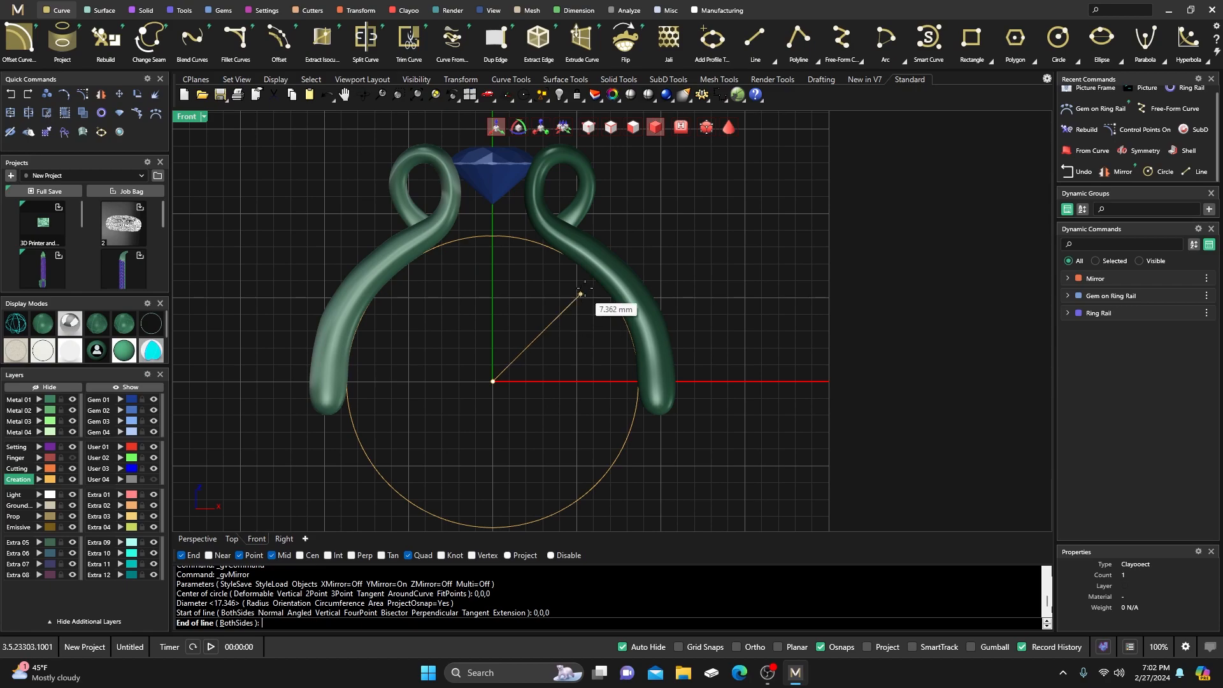
left_click(552, 555)
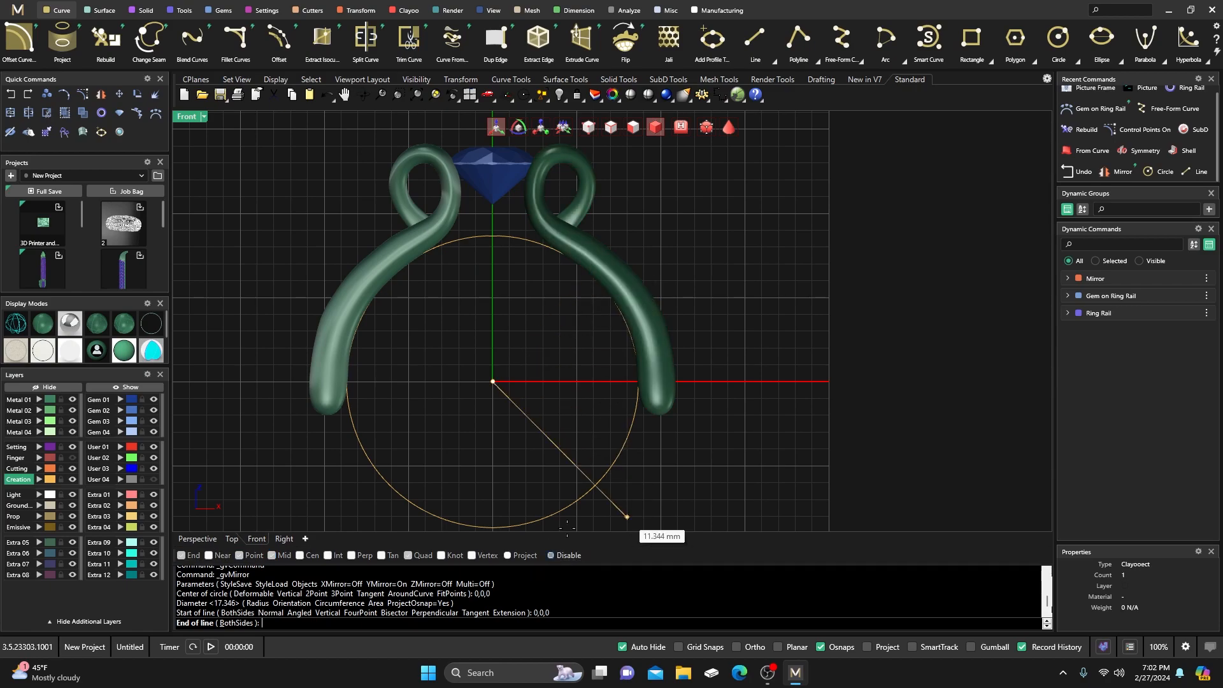
left_click(619, 231)
left_click(531, 333)
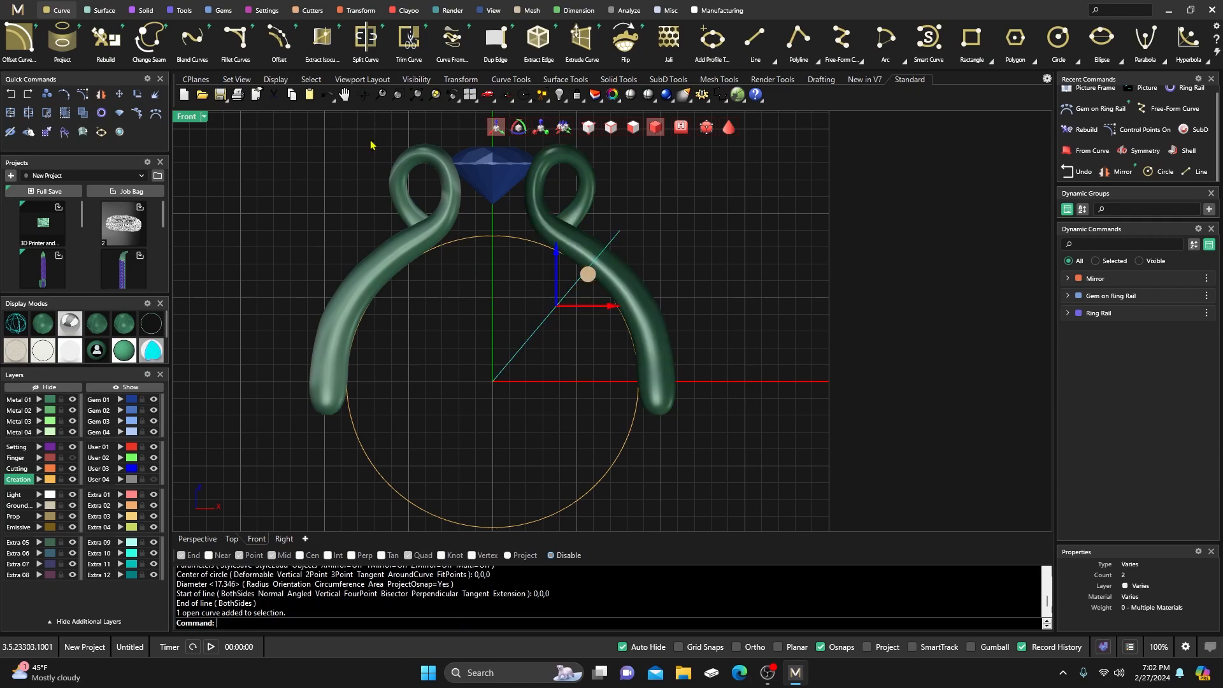
left_click(357, 10)
left_click(192, 38)
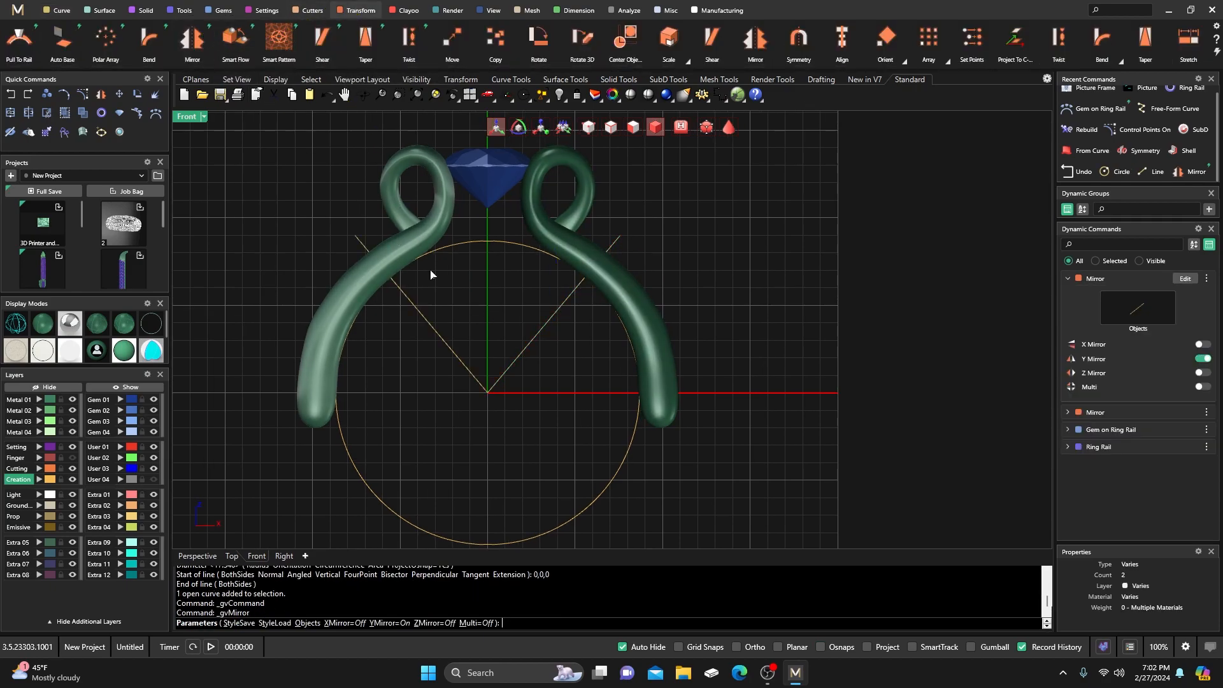
right_click(551, 378)
right_click_drag(549, 378, 523, 368)
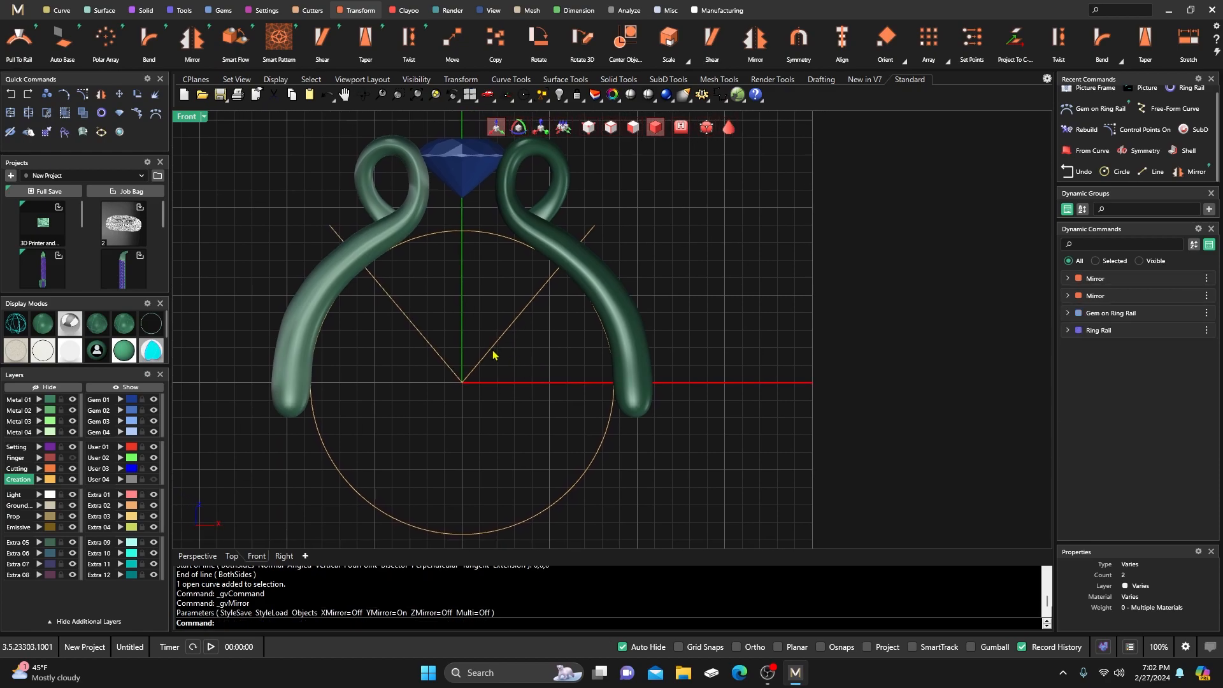
Split the finger circle with both lines, then delete the lower arc and the lines.
left_click(464, 232)
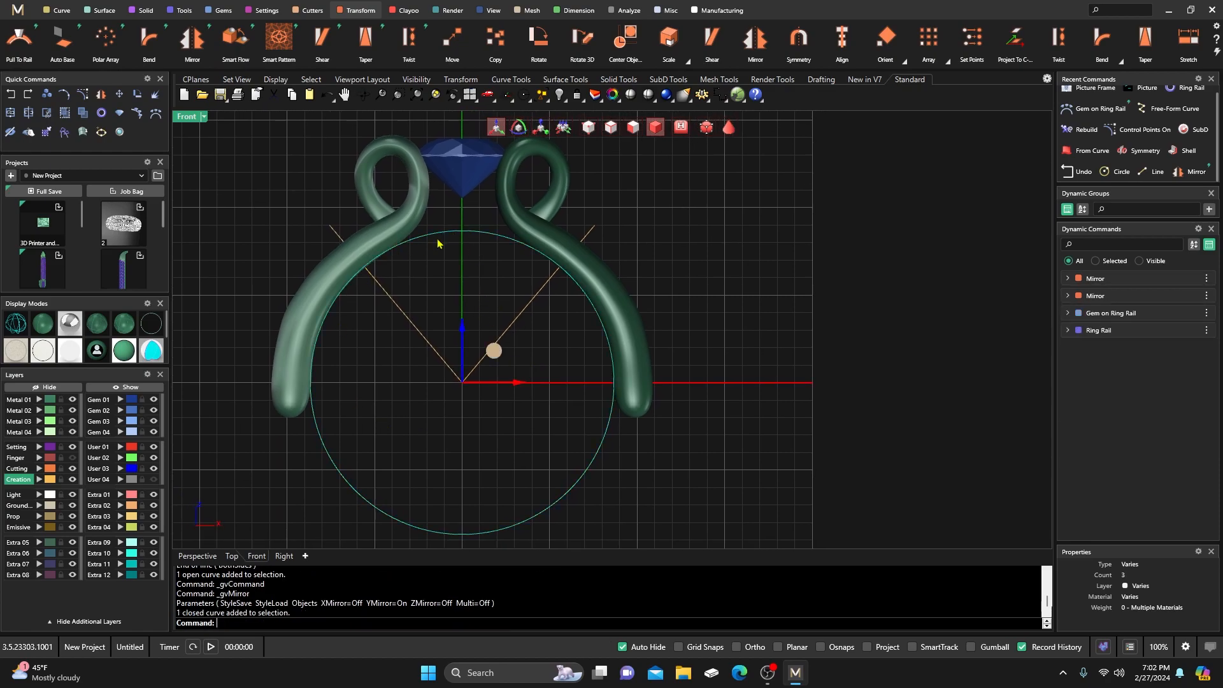
left_click(29, 113)
left_click(462, 347)
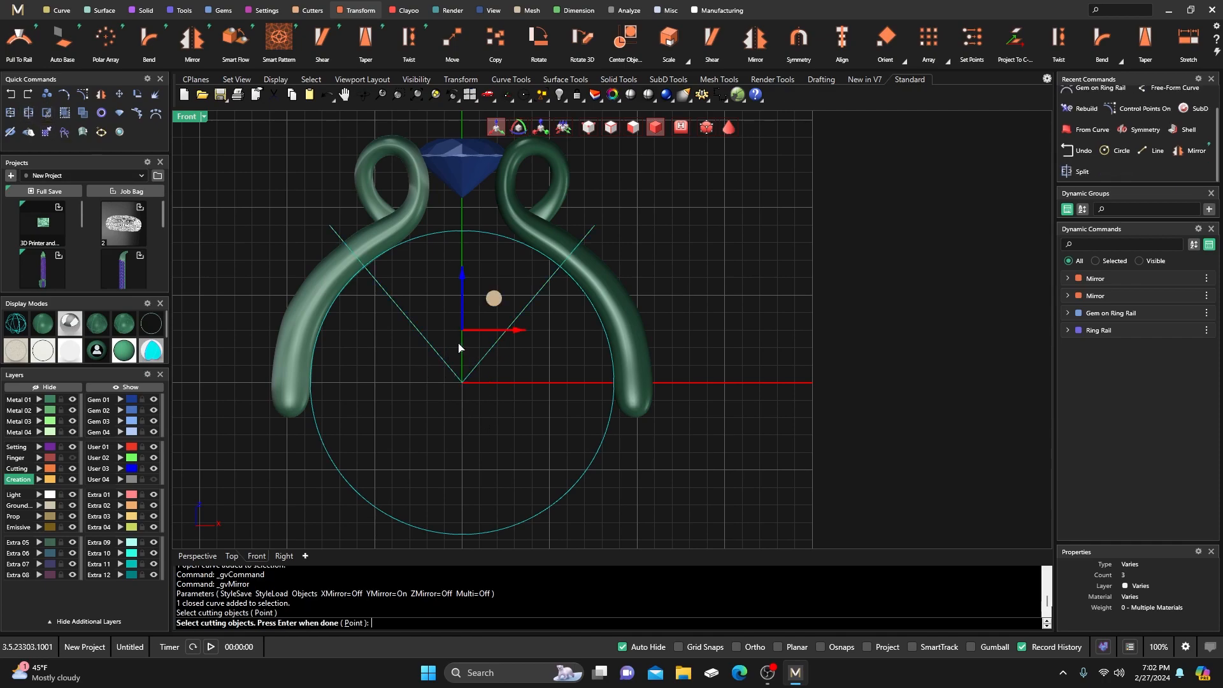
key("Return")
left_click(585, 472)
key("Delete")
left_click(437, 360)
key("Delete")
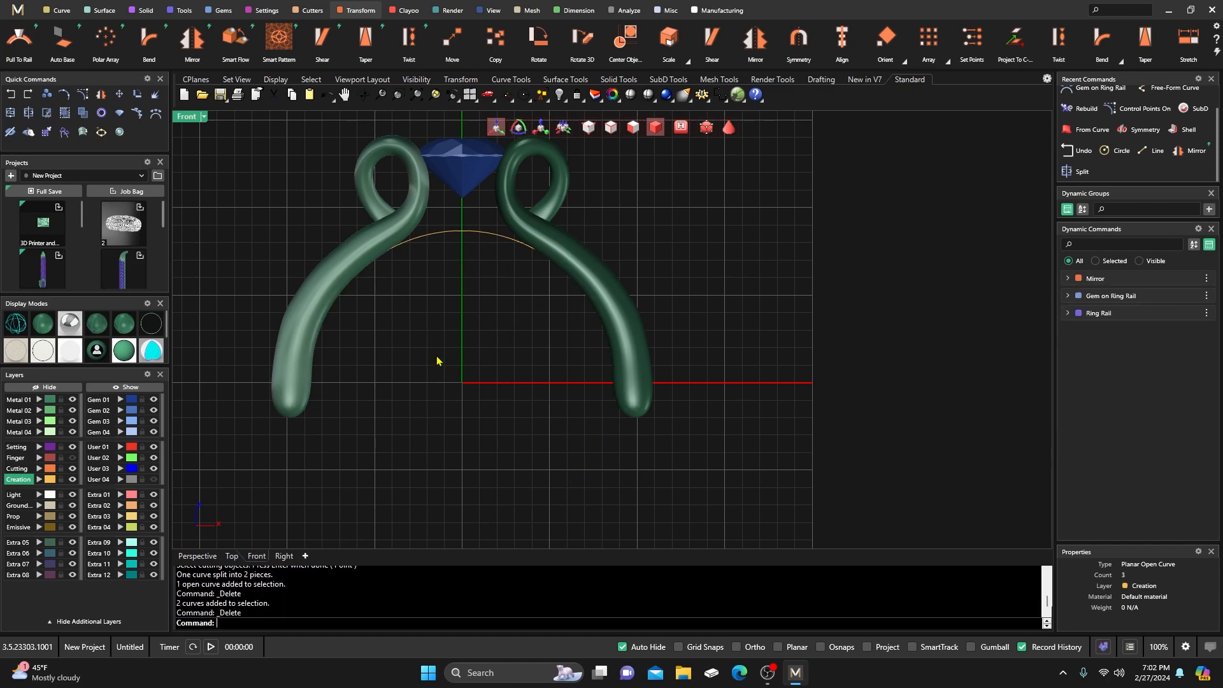
Select the arc, restore the four-view layout, and set wireframe display.
left_click(476, 239)
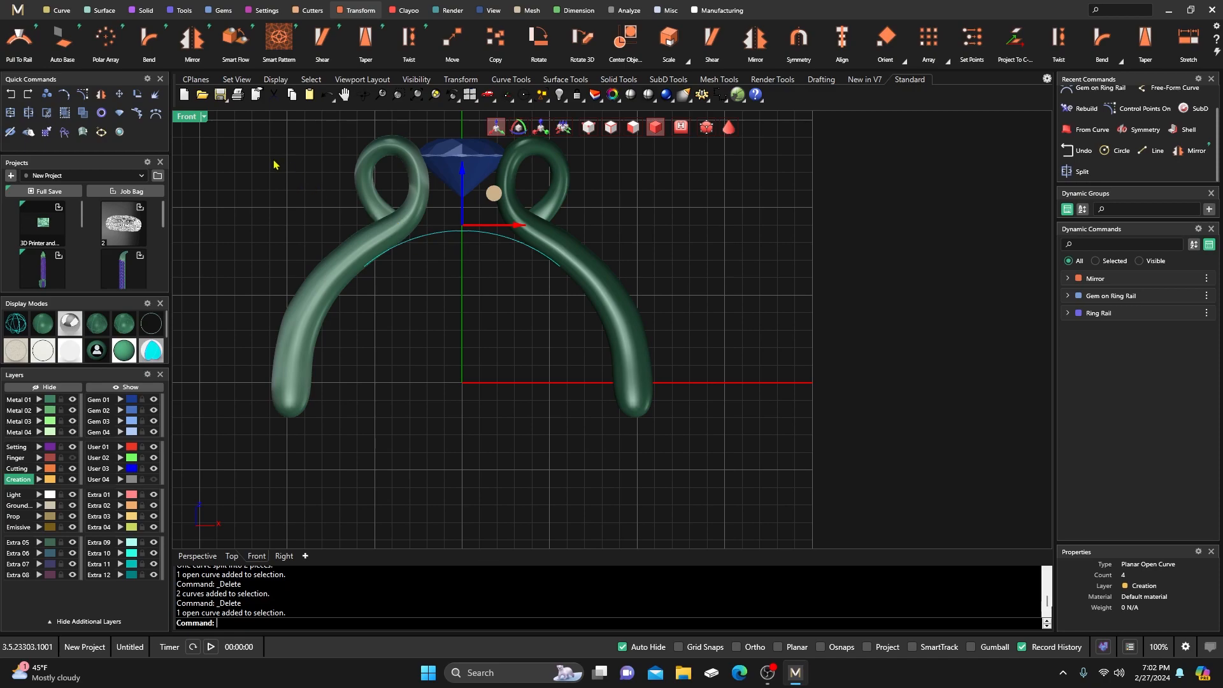
double_click(191, 117)
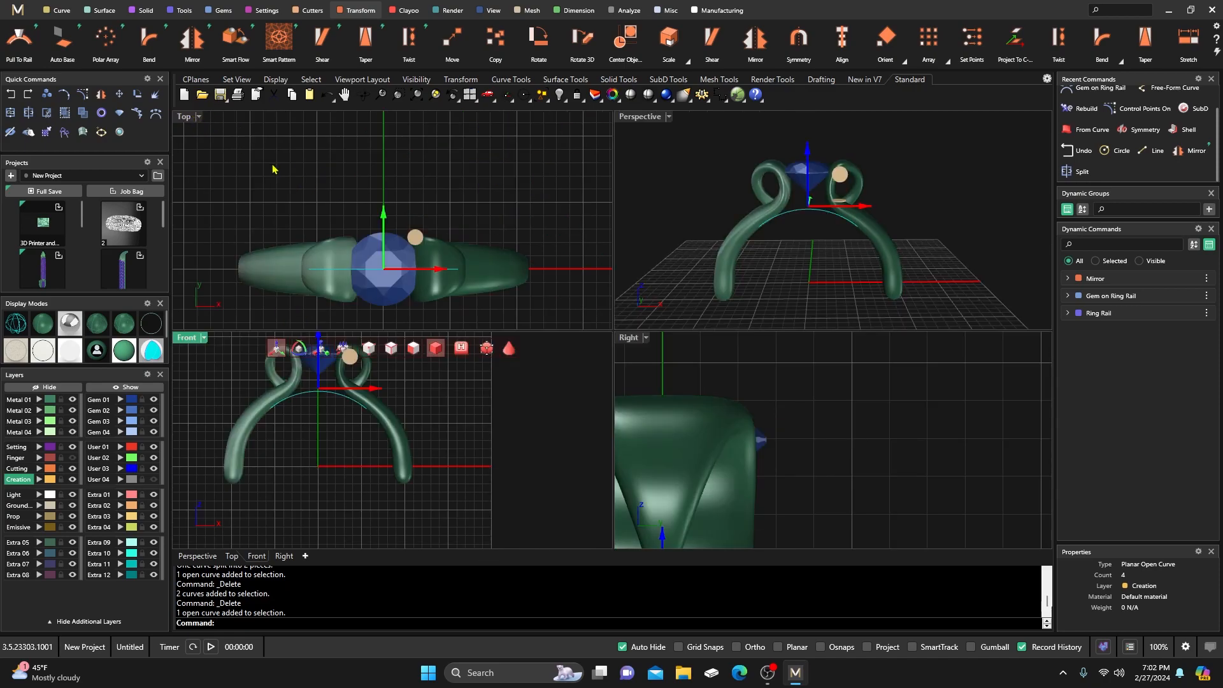
left_click(97, 324)
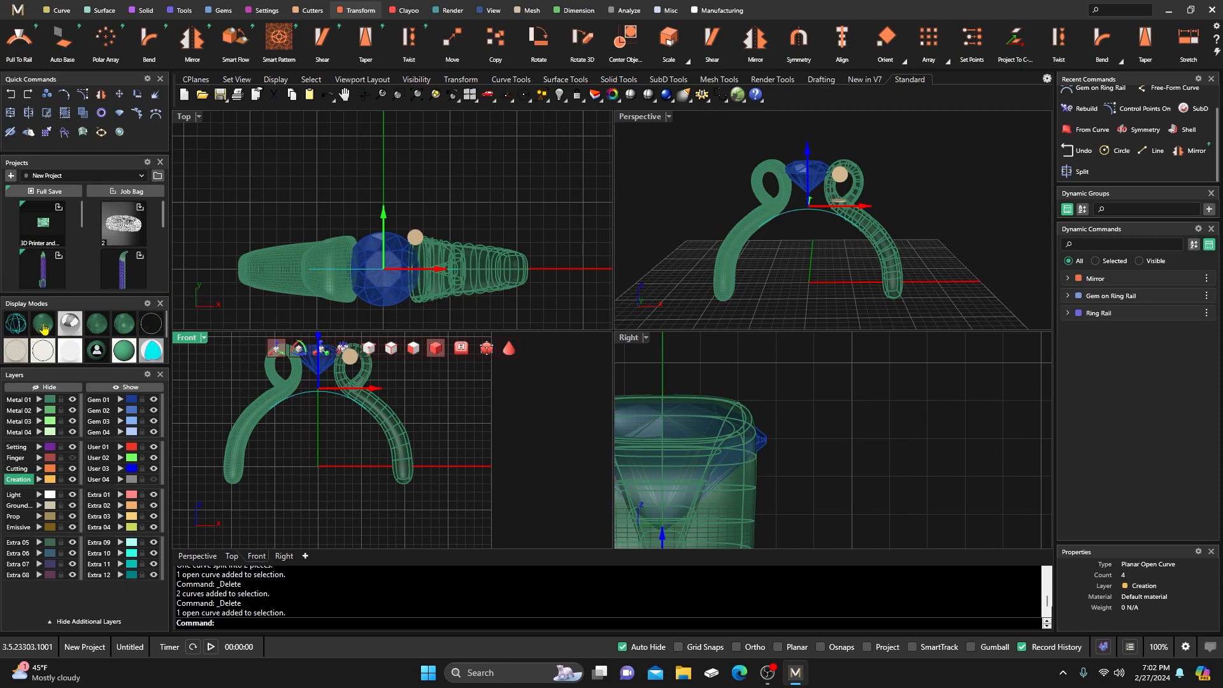
left_click(16, 325)
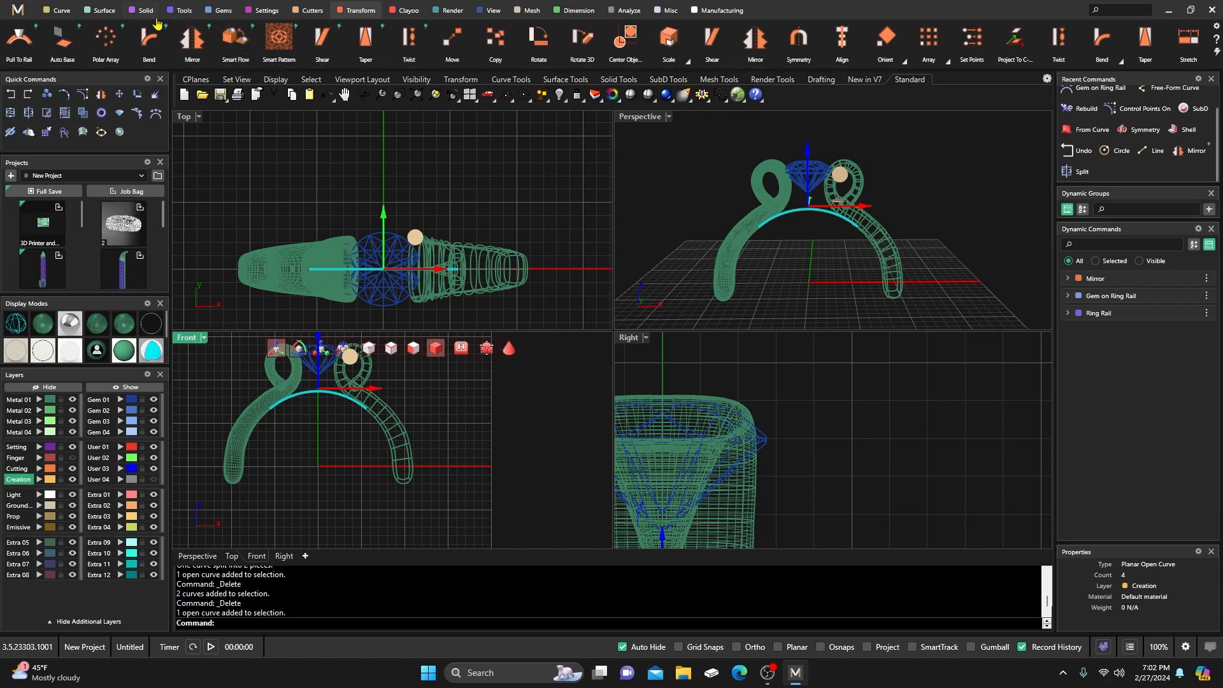
Create a Clayoo From Curve band along the arc with Symmetry on and Distance 1.232.
left_click(408, 12)
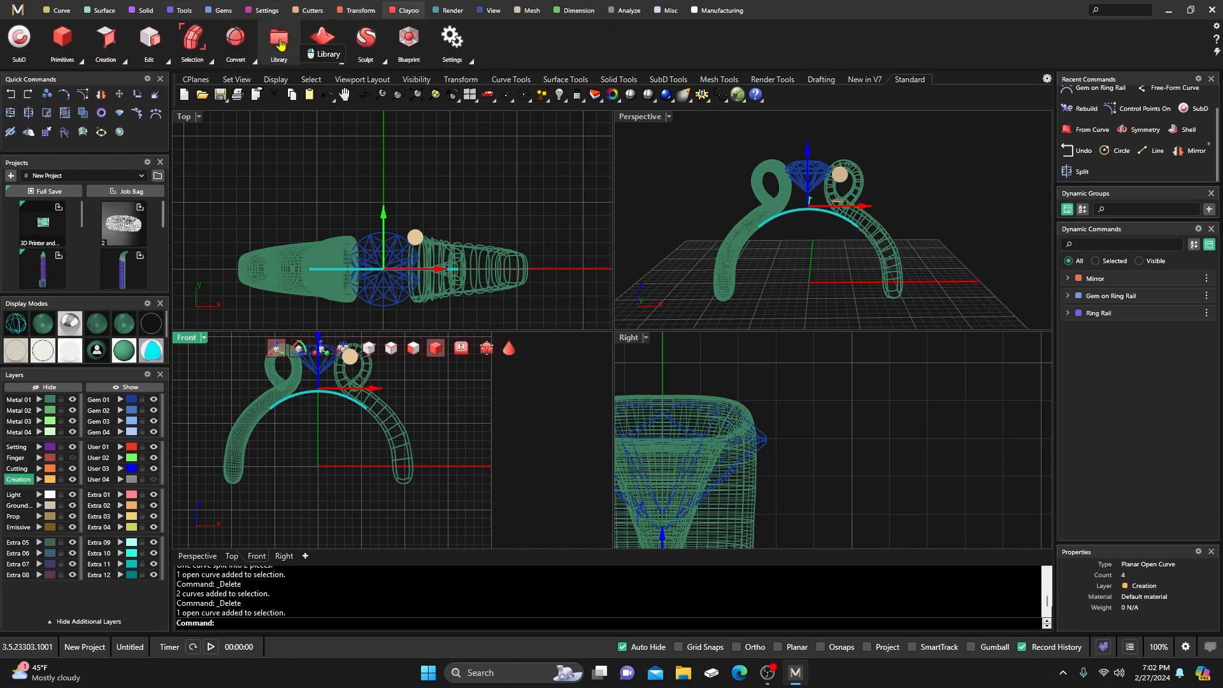
left_click(125, 65)
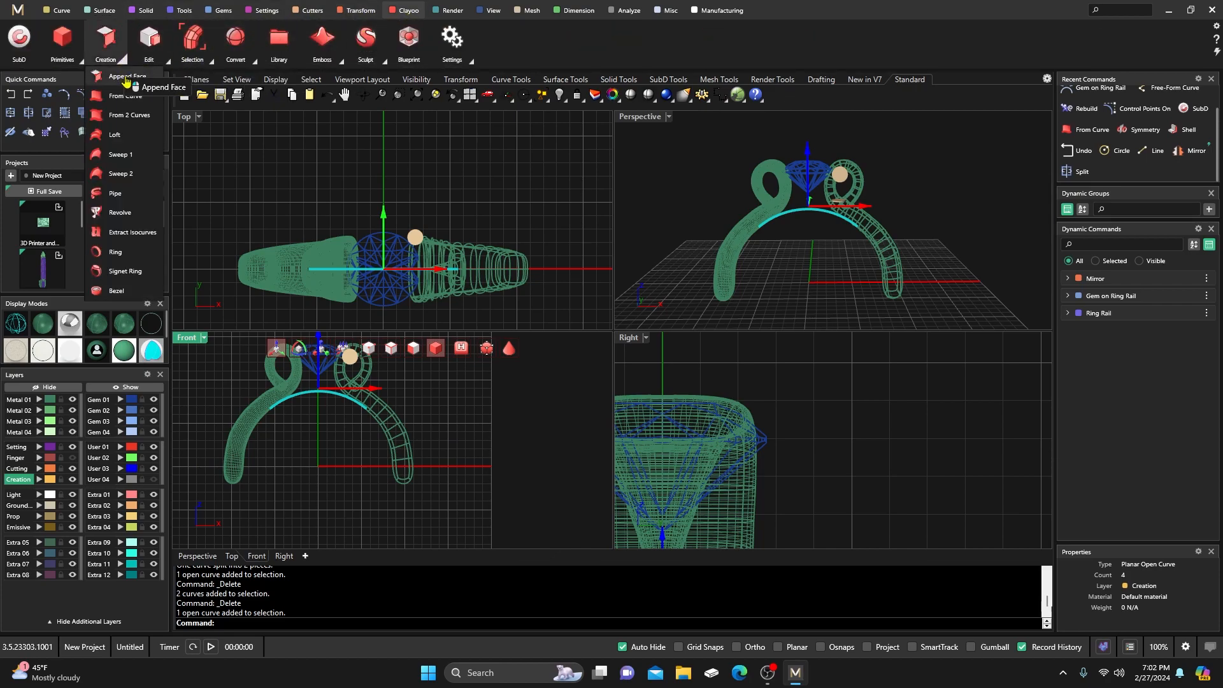
left_click(130, 96)
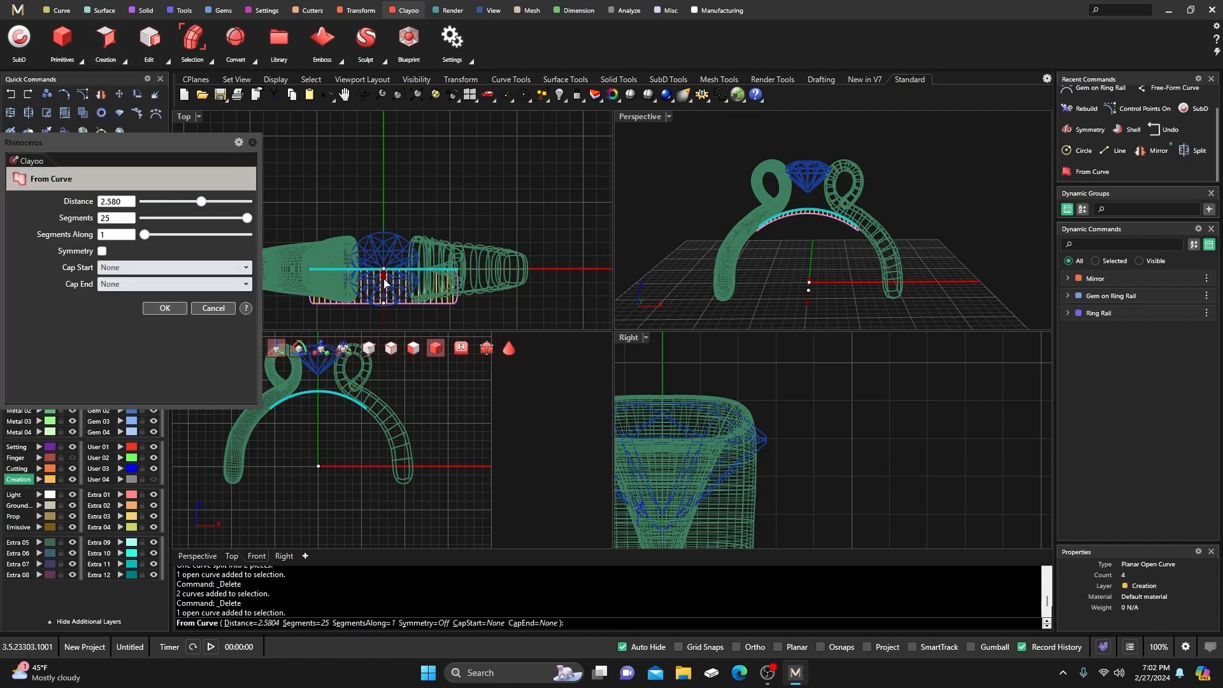
scroll(386, 277, "up", 3)
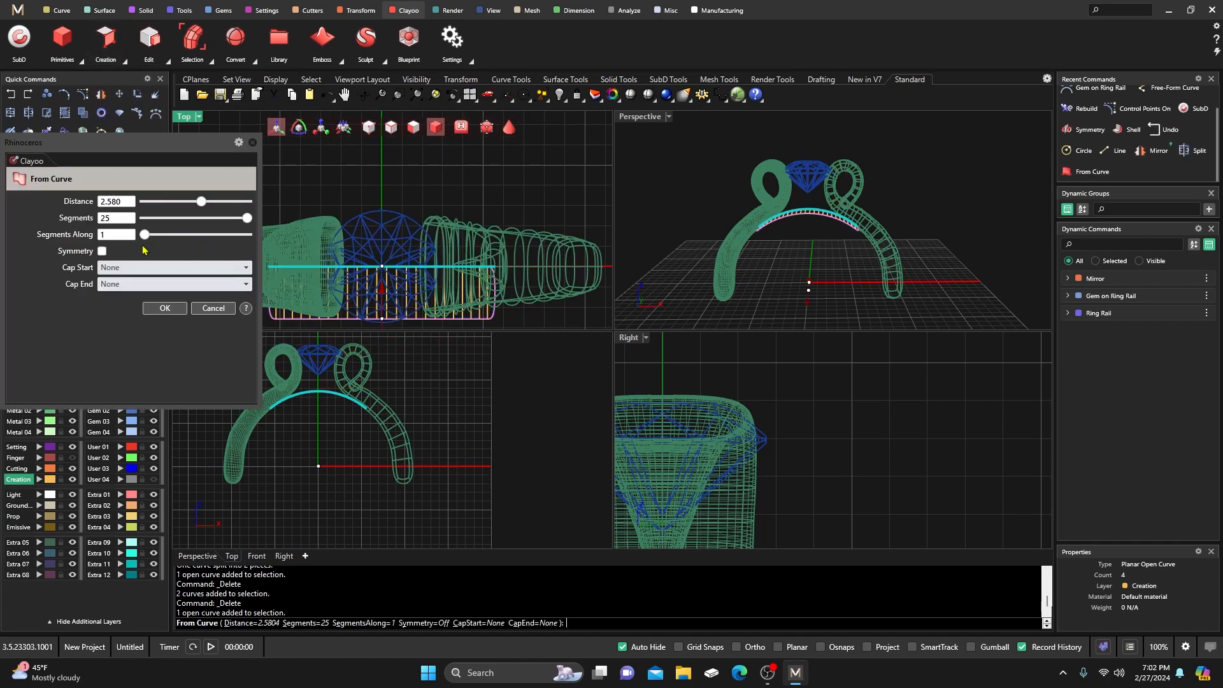
left_click(102, 252)
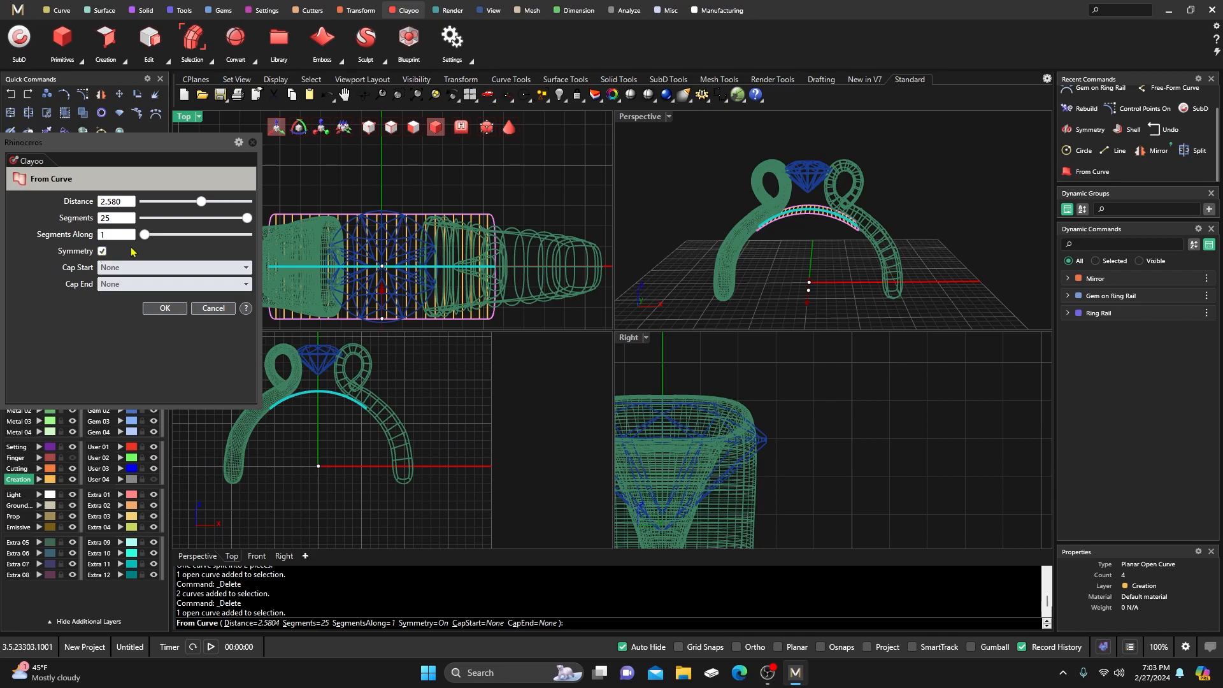
left_click_drag(382, 292, 393, 270)
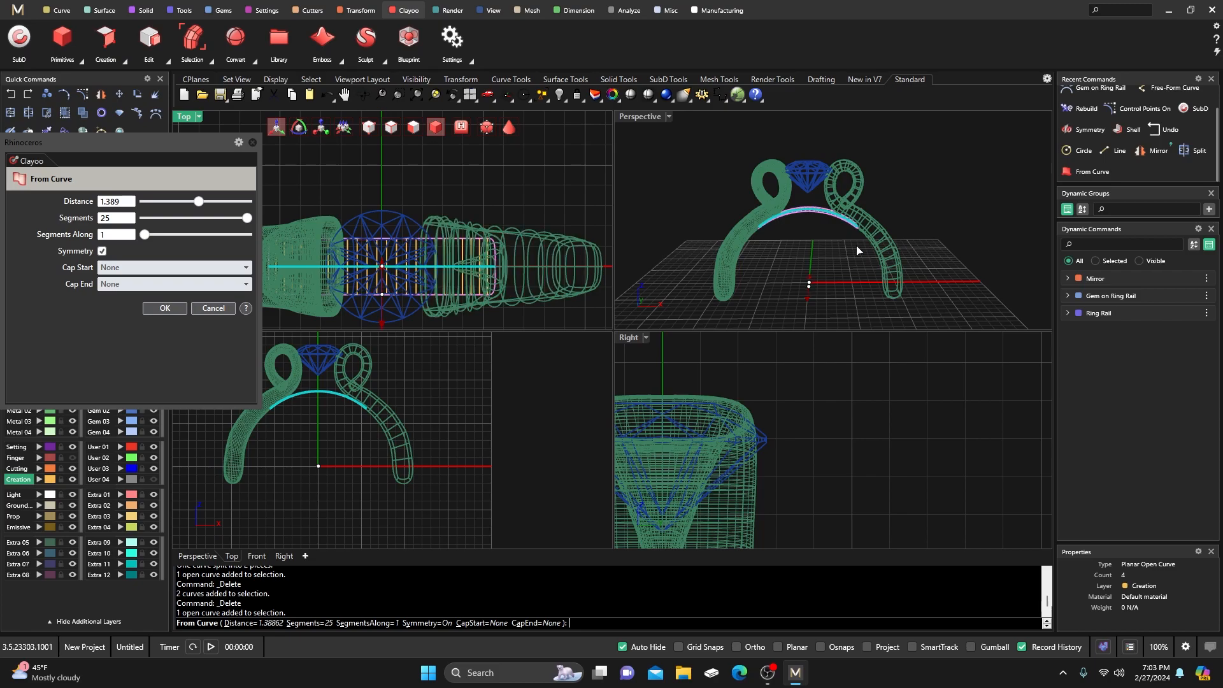
right_click_drag(828, 248, 857, 228)
scroll(857, 229, "up", 5)
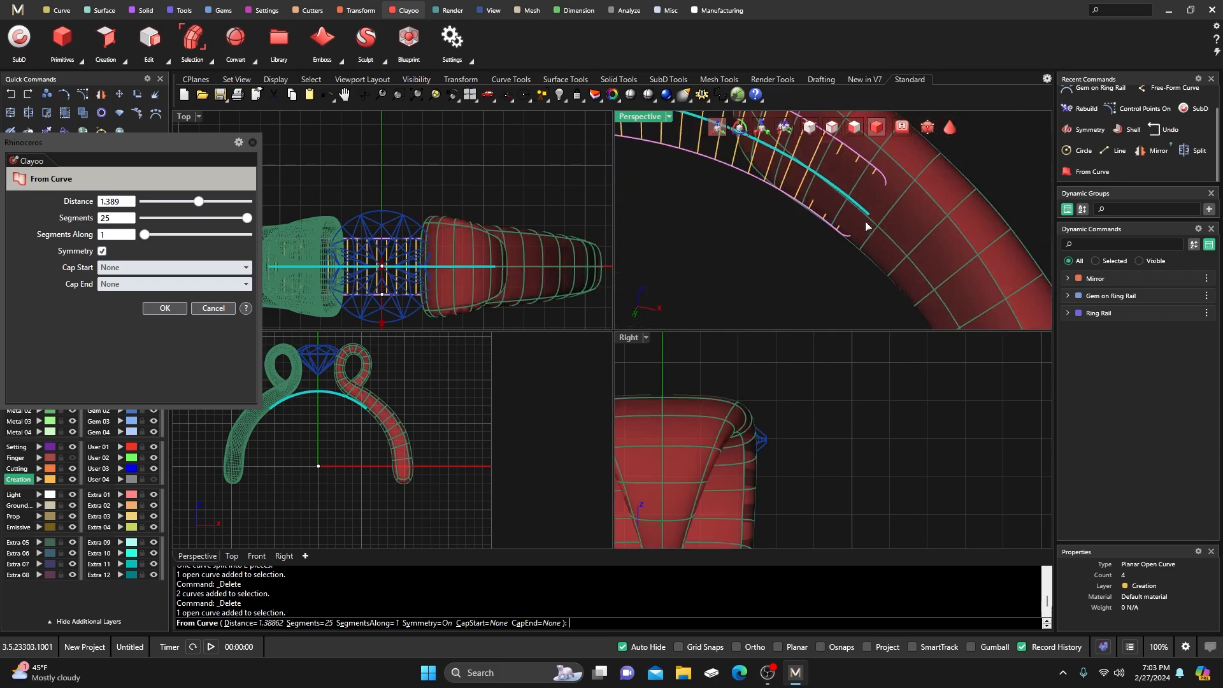
scroll(875, 255, "down", 6)
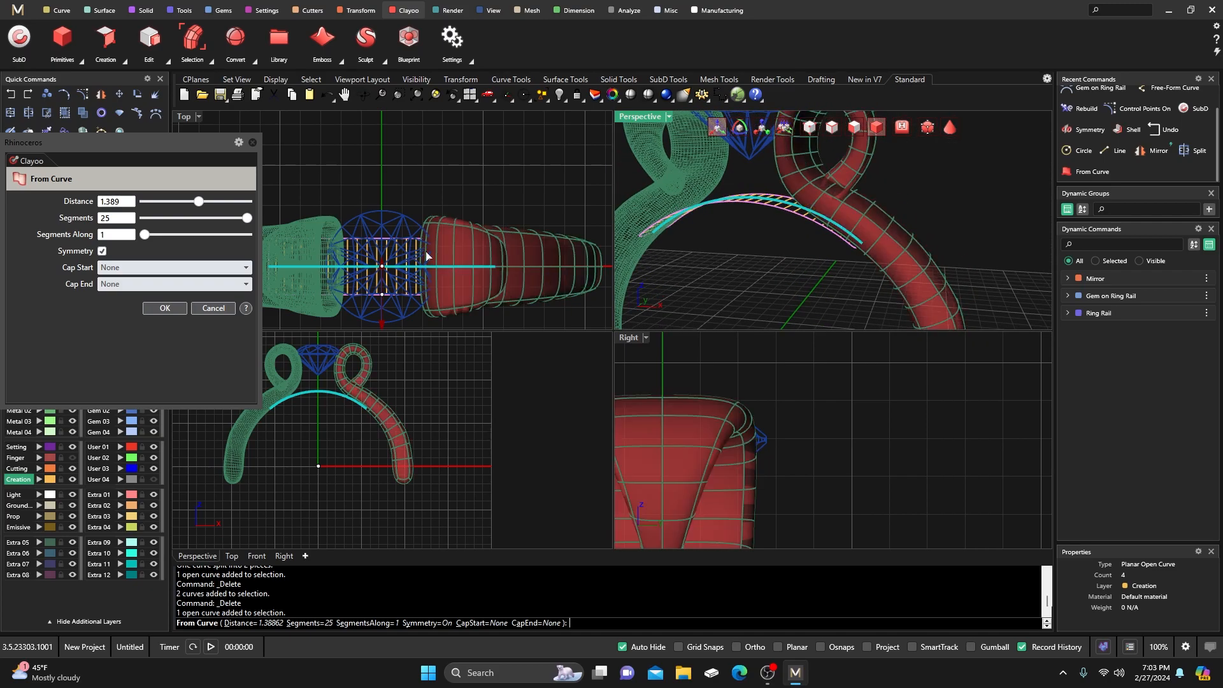
left_click_drag(382, 326, 385, 321)
mouse_move(747, 263)
right_mouse_down()
mouse_move(892, 186)
mouse_move(766, 262)
right_mouse_up()
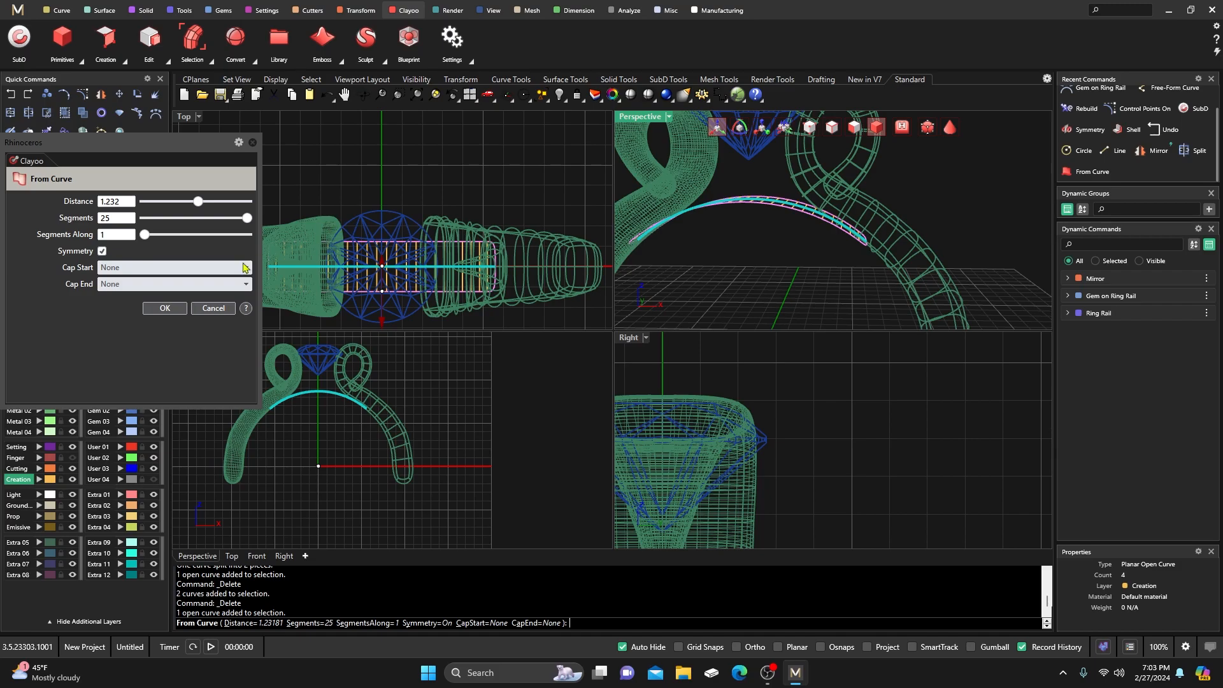
left_click(165, 308)
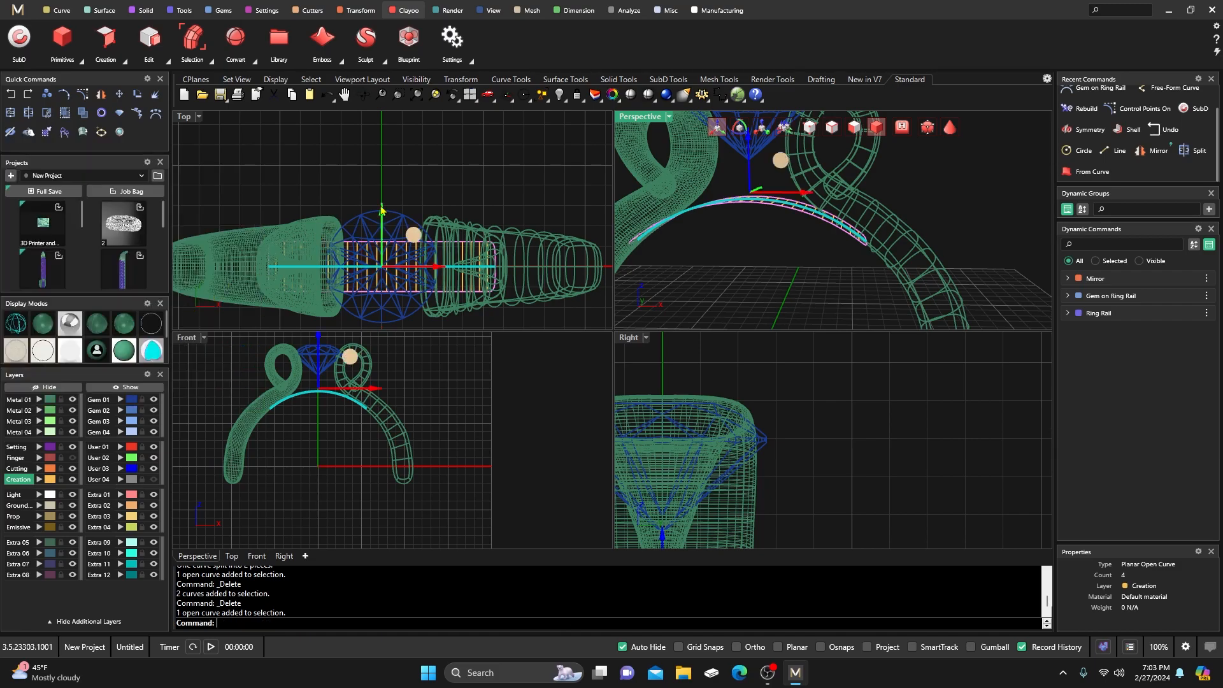
Start a Clayoo Shell and confirm the arc band as the object to shell.
left_click(879, 134)
right_click_drag(756, 272, 741, 278)
left_click(734, 249)
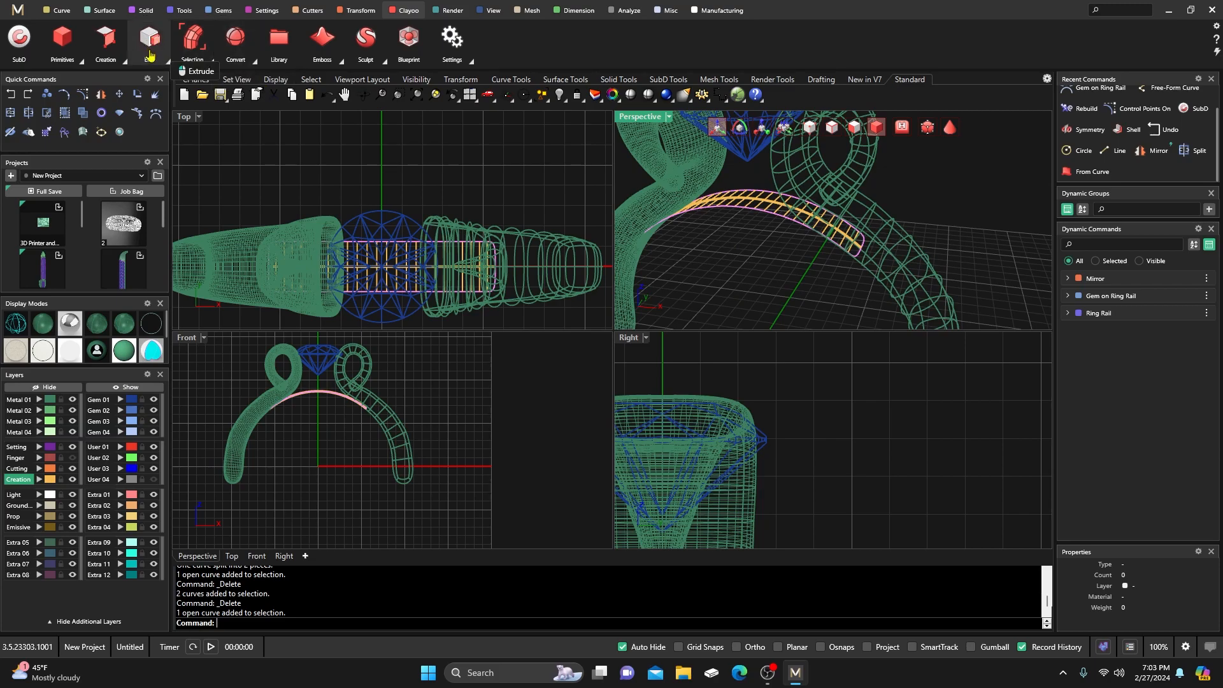
left_click(164, 61)
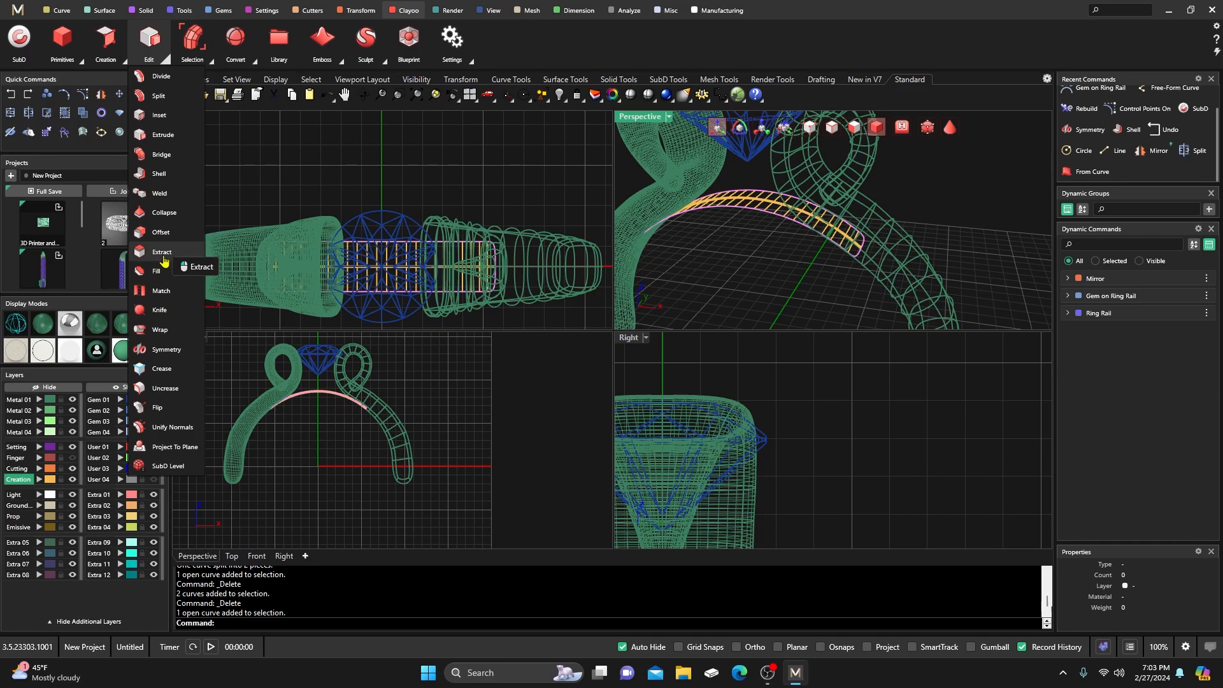
left_click(159, 174)
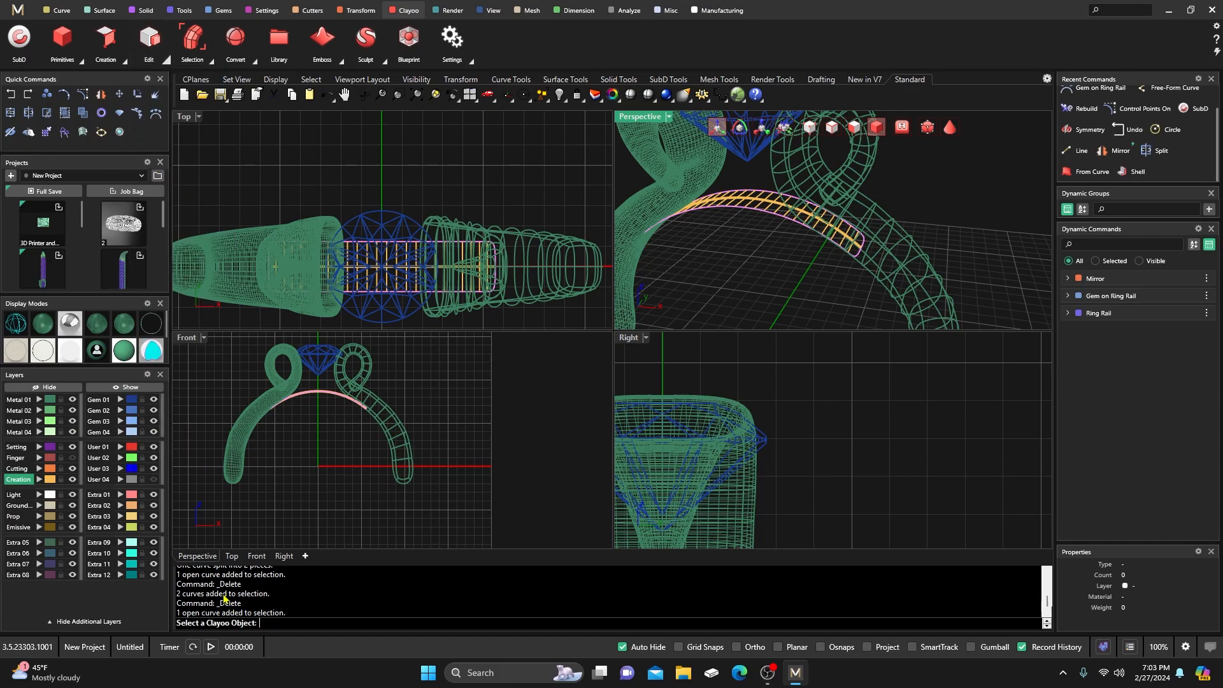
right_click_drag(739, 233, 739, 260)
left_click(749, 212)
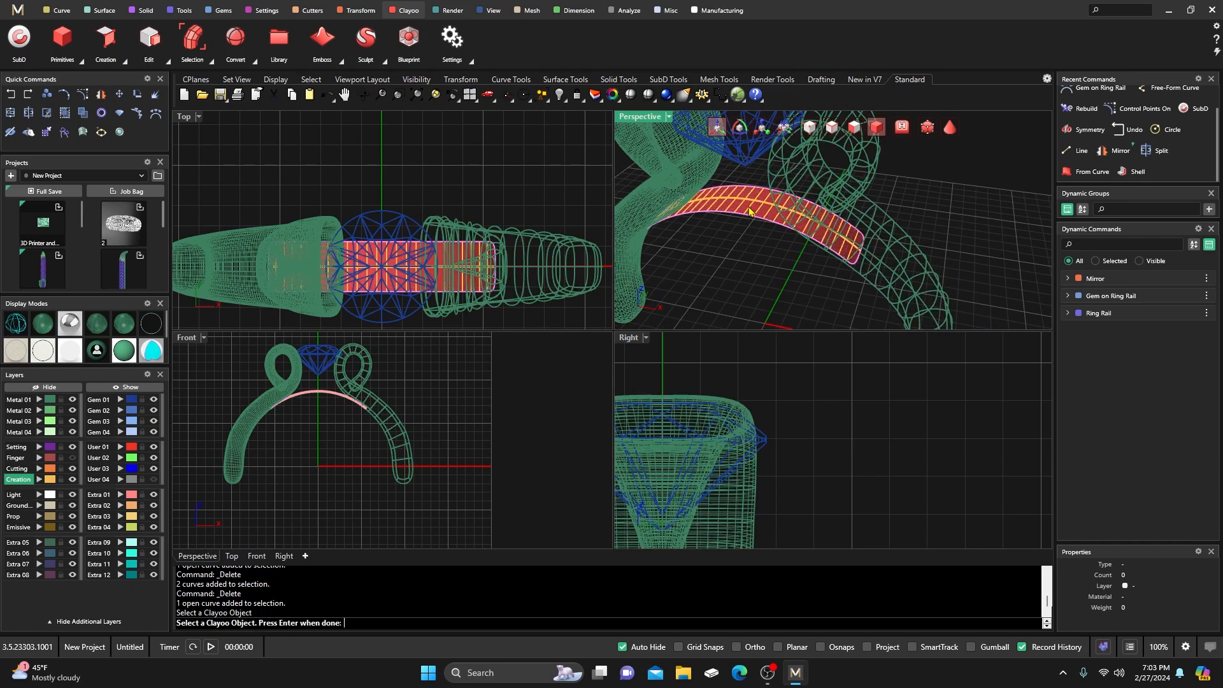
scroll(318, 403, "up", 5)
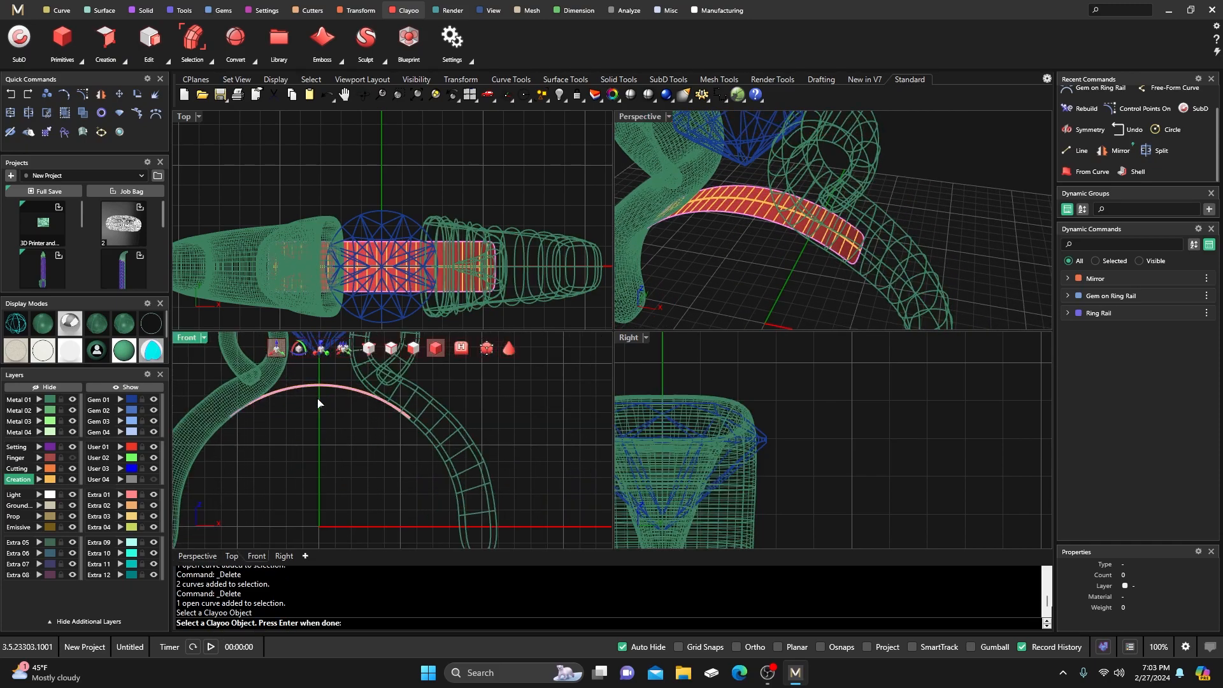
right_click_drag(325, 422, 347, 448)
key("Return")
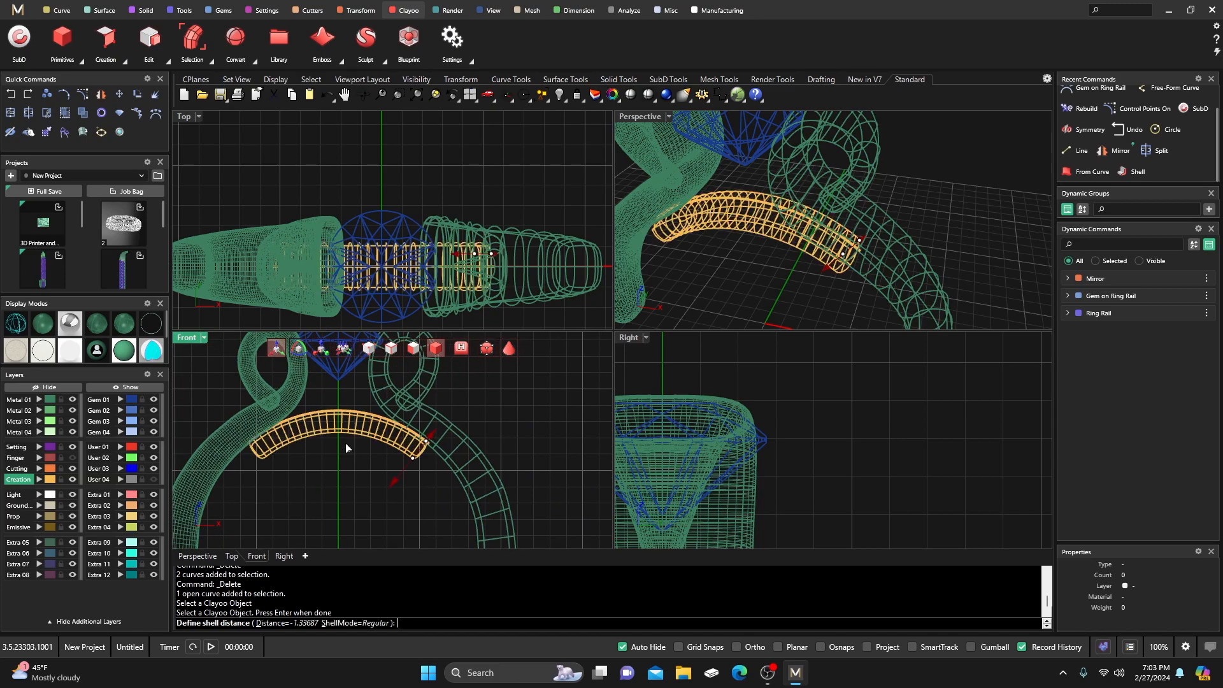
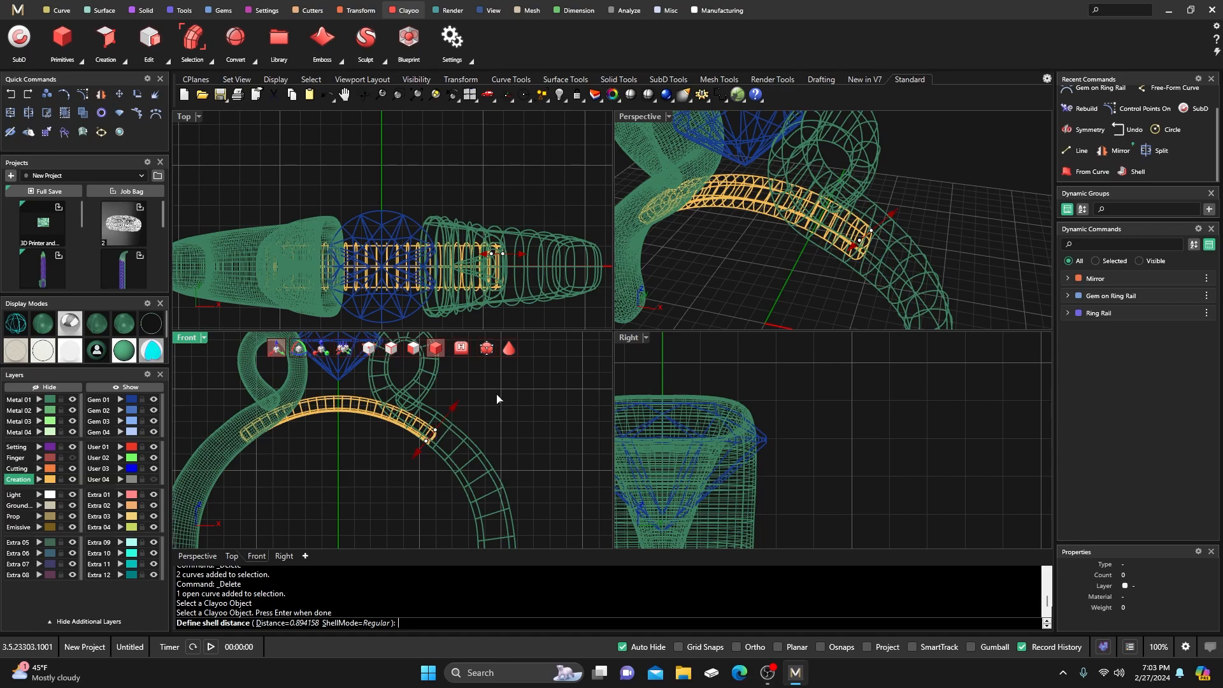
Switch the views to shaded display, orbit the ring, and accept the 0.894158 shell distance.
left_click(53, 327)
mouse_move(725, 242)
right_mouse_down()
mouse_move(743, 267)
mouse_move(750, 220)
mouse_move(885, 187)
right_mouse_up()
right_click_drag(791, 237, 751, 259)
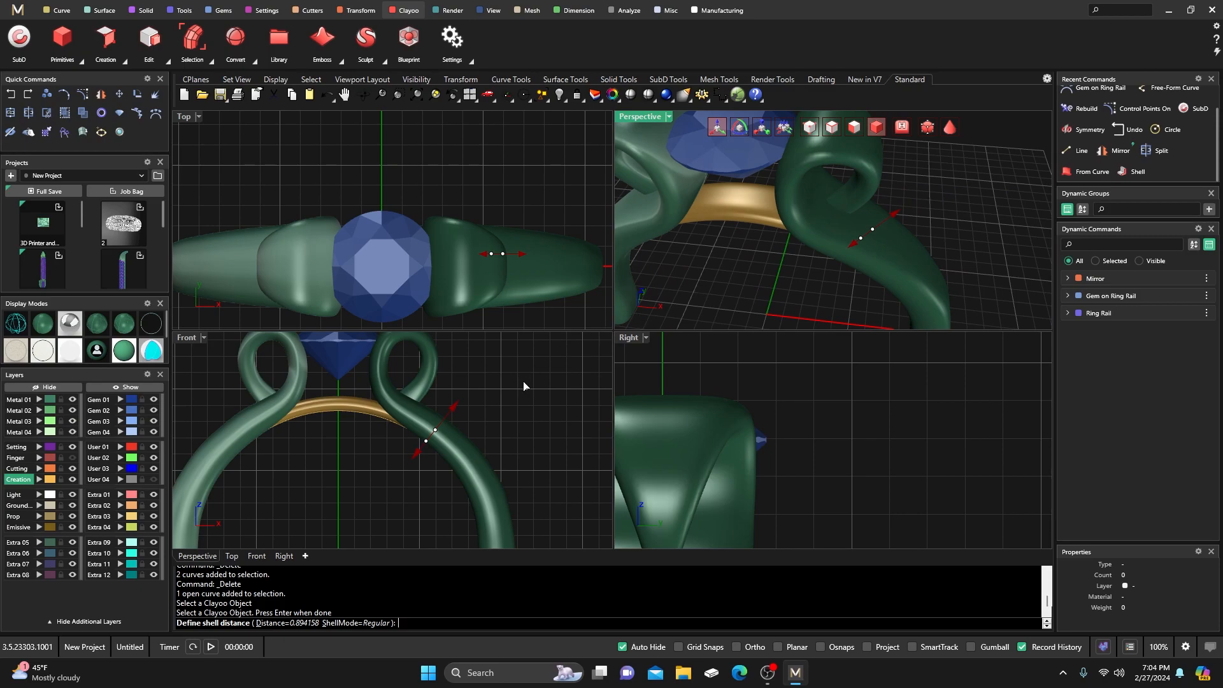
key("Return")
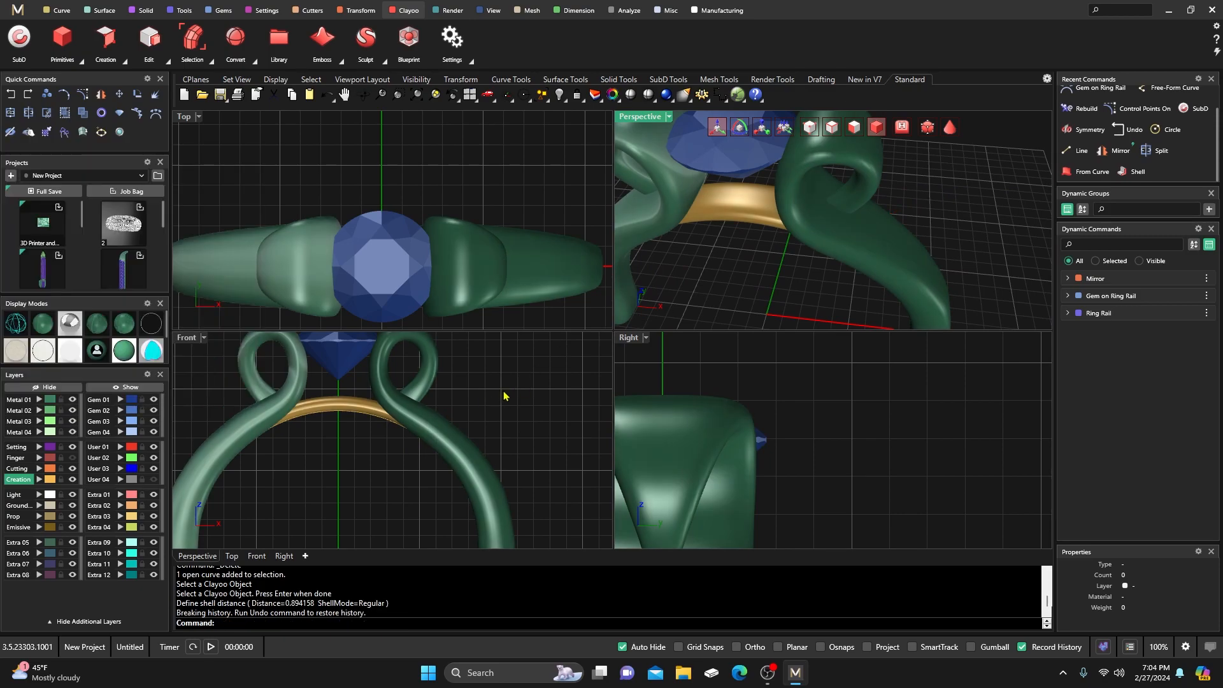
In a maximized Perspective view, select and delete the left mirrored curling shank.
double_click(649, 118)
scroll(732, 306, "down", 7)
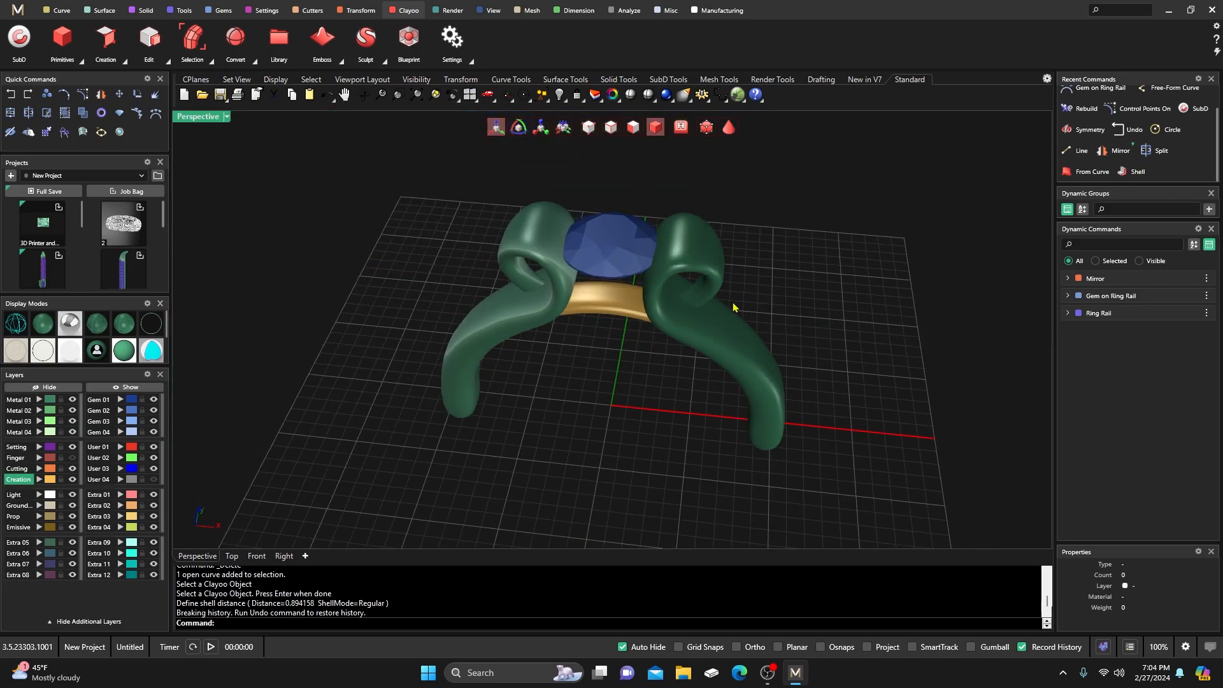
right_click_drag(738, 316, 715, 281)
left_click(553, 215)
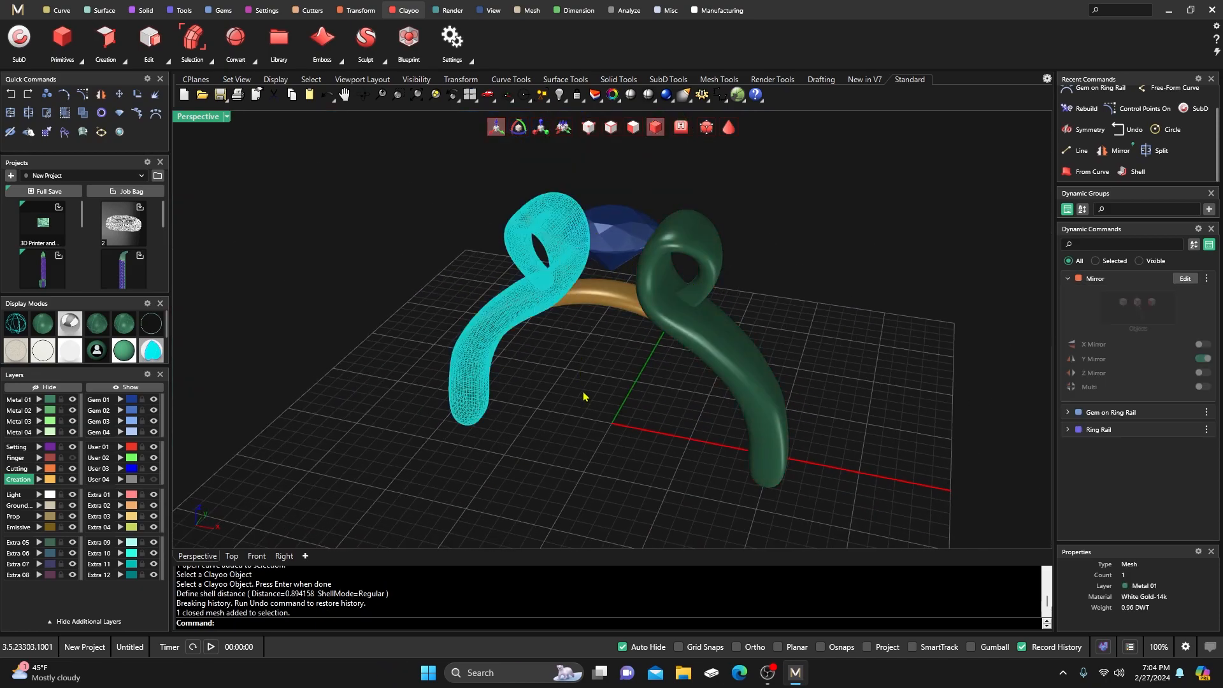
key("Delete")
Restore the four-view layout and recentre the ring in the Front view.
right_click_drag(575, 402, 304, 314)
double_click(197, 117)
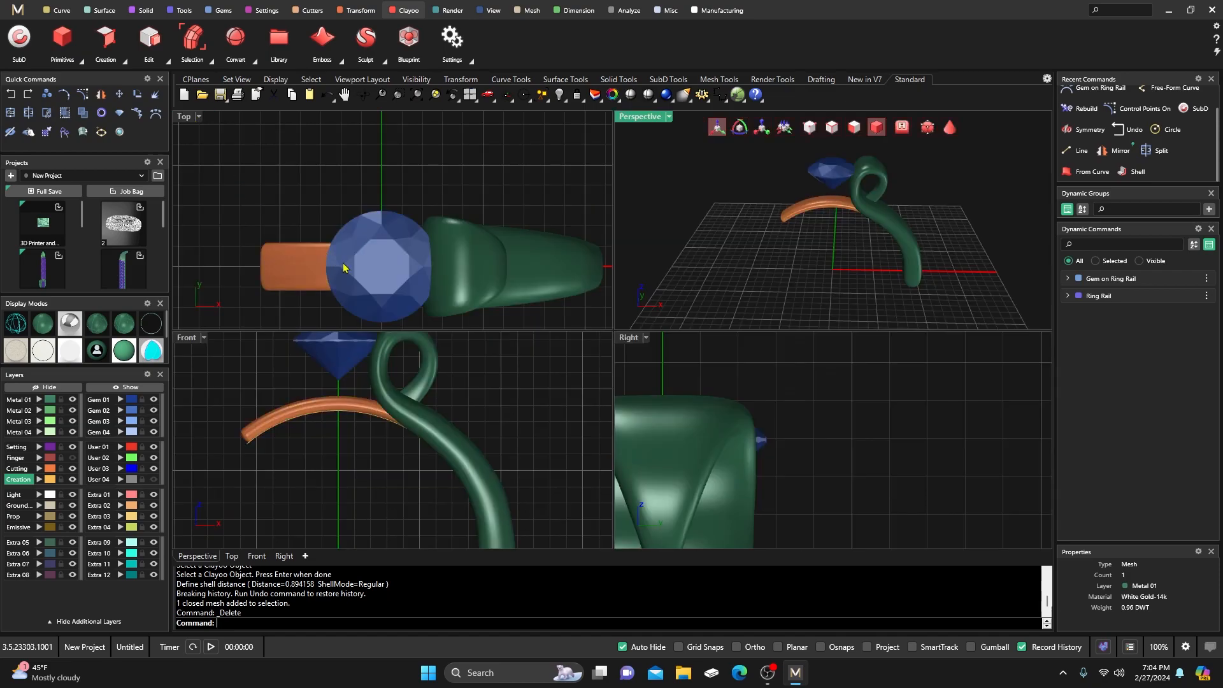
mouse_move(369, 432)
right_mouse_down()
mouse_move(391, 415)
mouse_move(368, 456)
right_mouse_up()
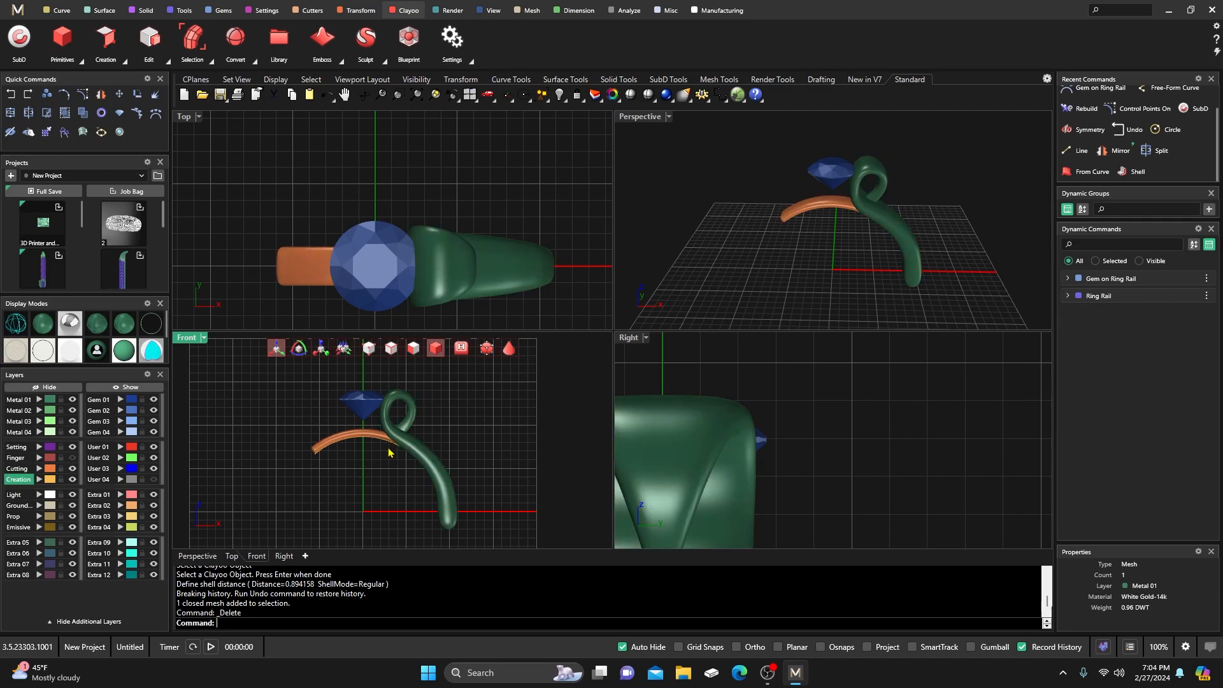
scroll(390, 452, "up", 3)
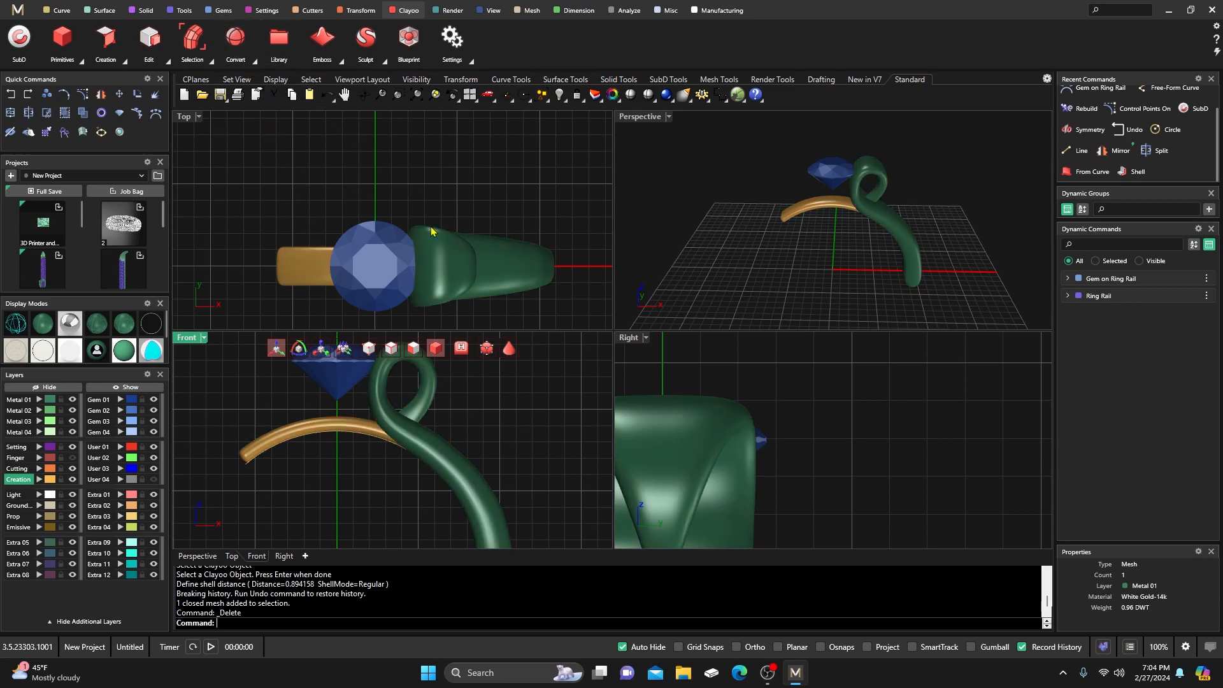
left_click(254, 61)
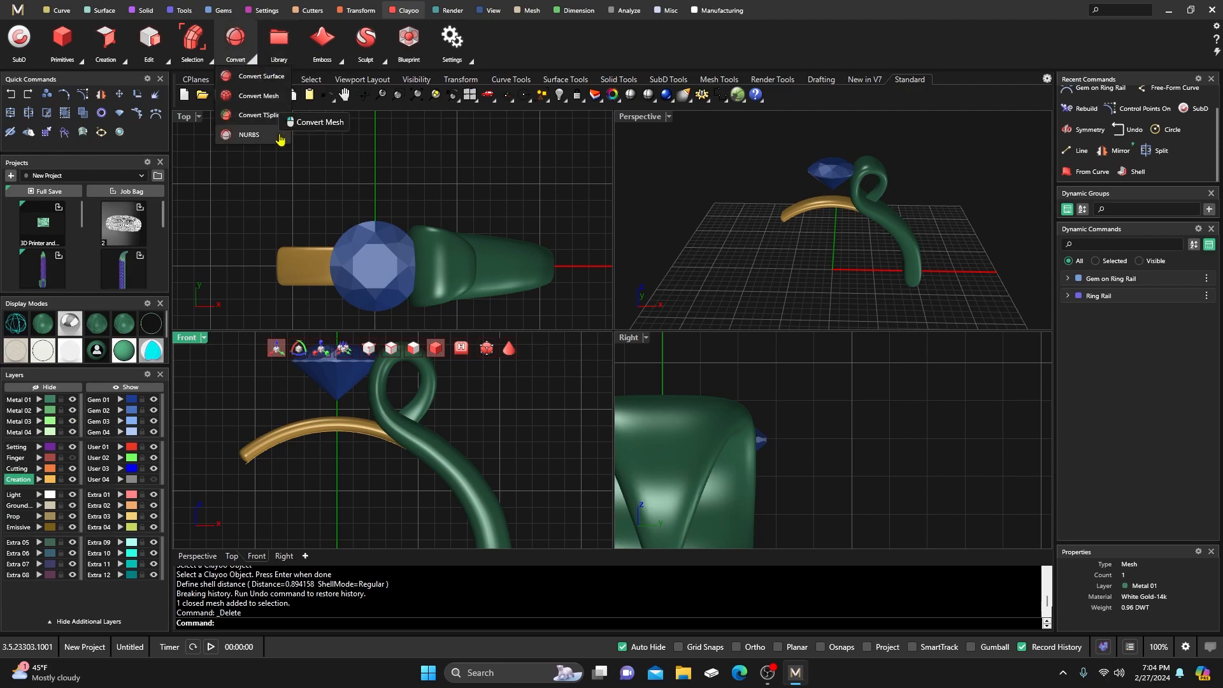
Try a NURBS conversion of the curling shank, then undo an accidental shank move.
left_click(246, 136)
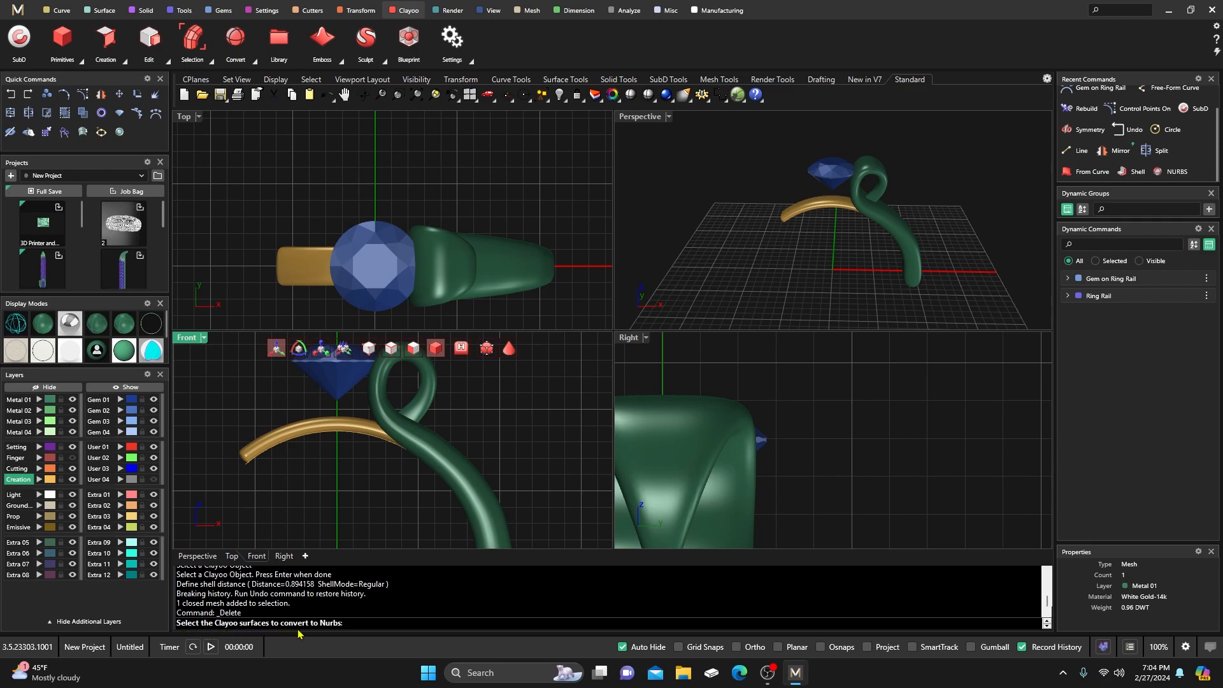
left_click(497, 277)
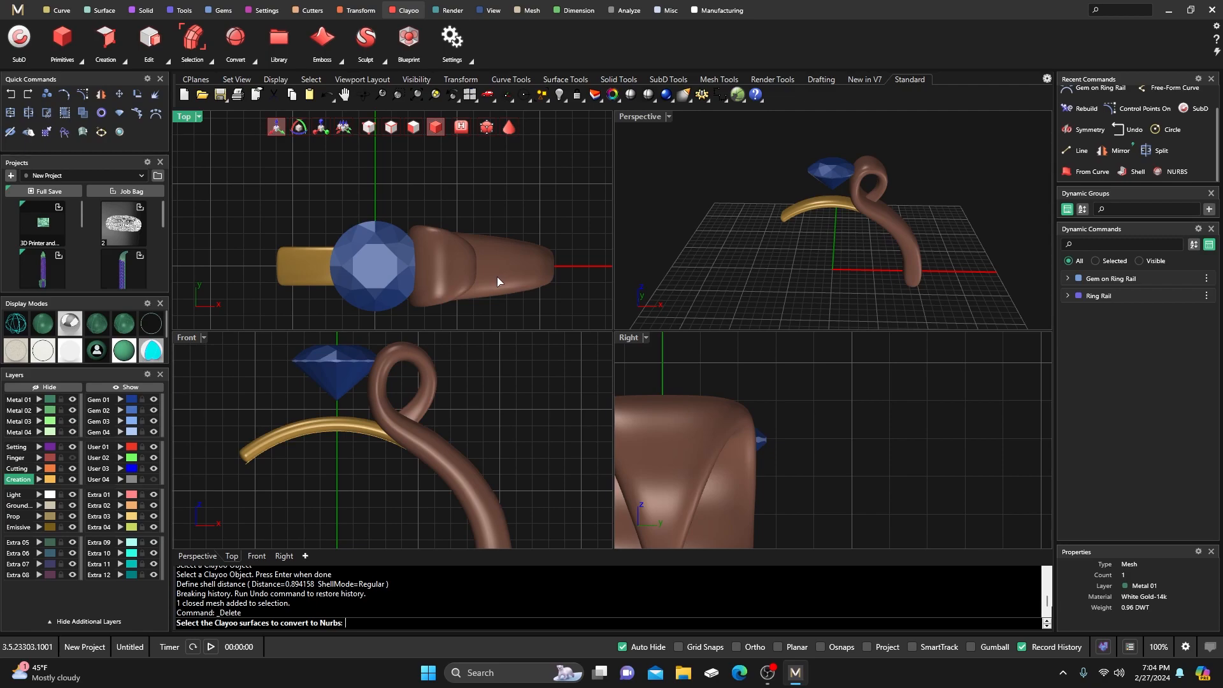
key("Return")
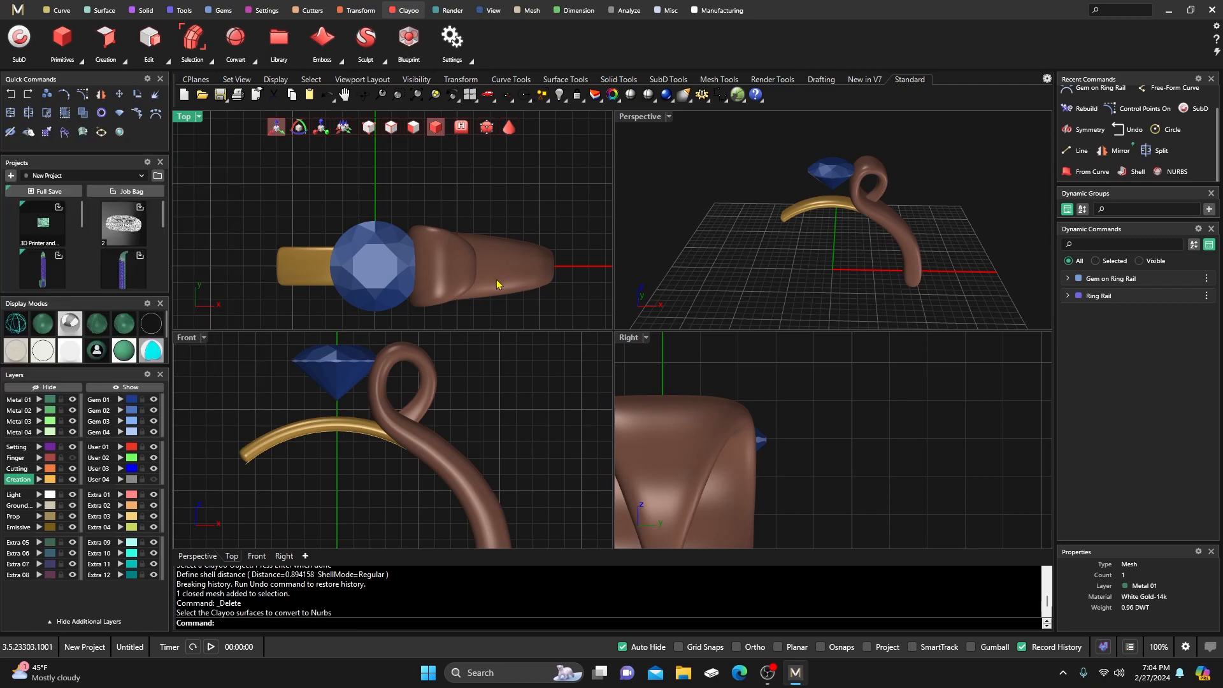
left_click(509, 304)
left_click(505, 278)
left_click(504, 282, "shift")
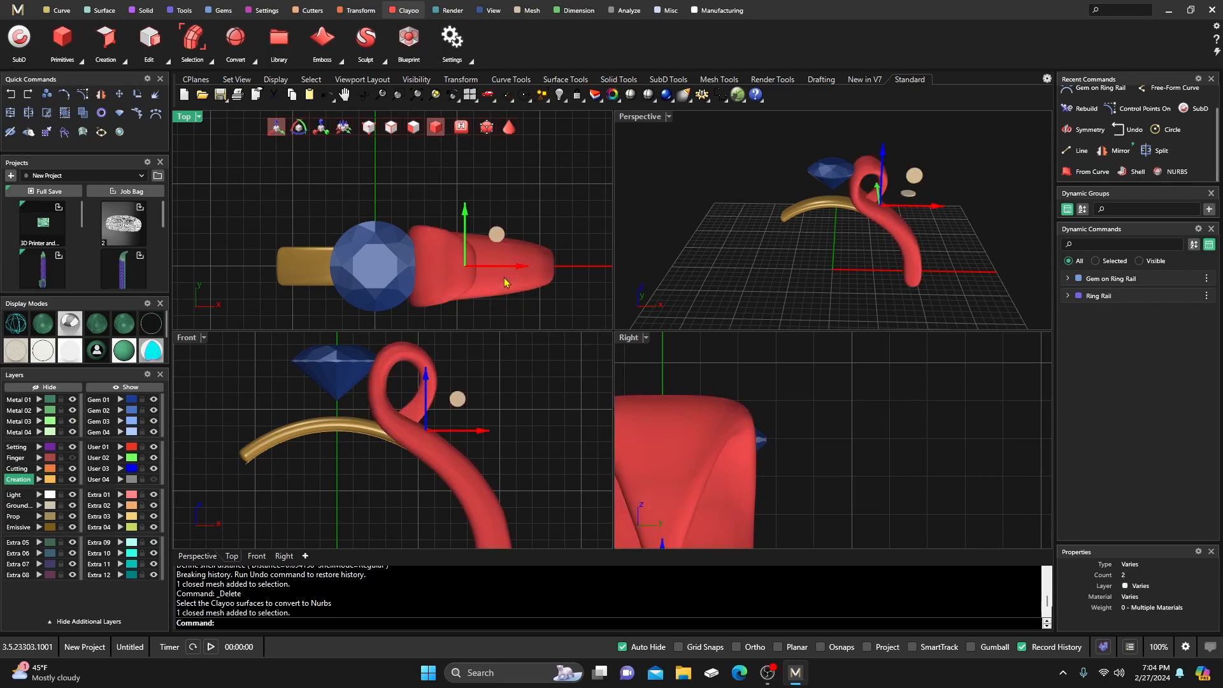
left_click(509, 191)
left_click(495, 271)
left_click(480, 179)
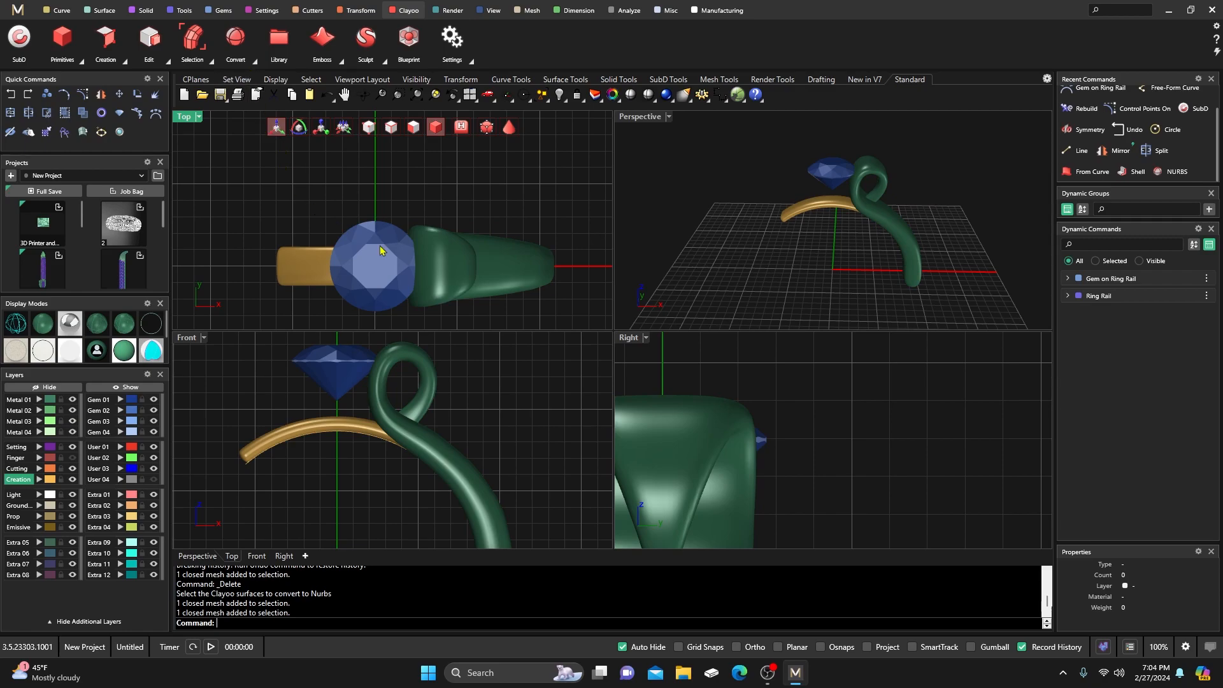
left_click(446, 271)
left_click_drag(460, 270, 491, 271)
left_click(11, 95)
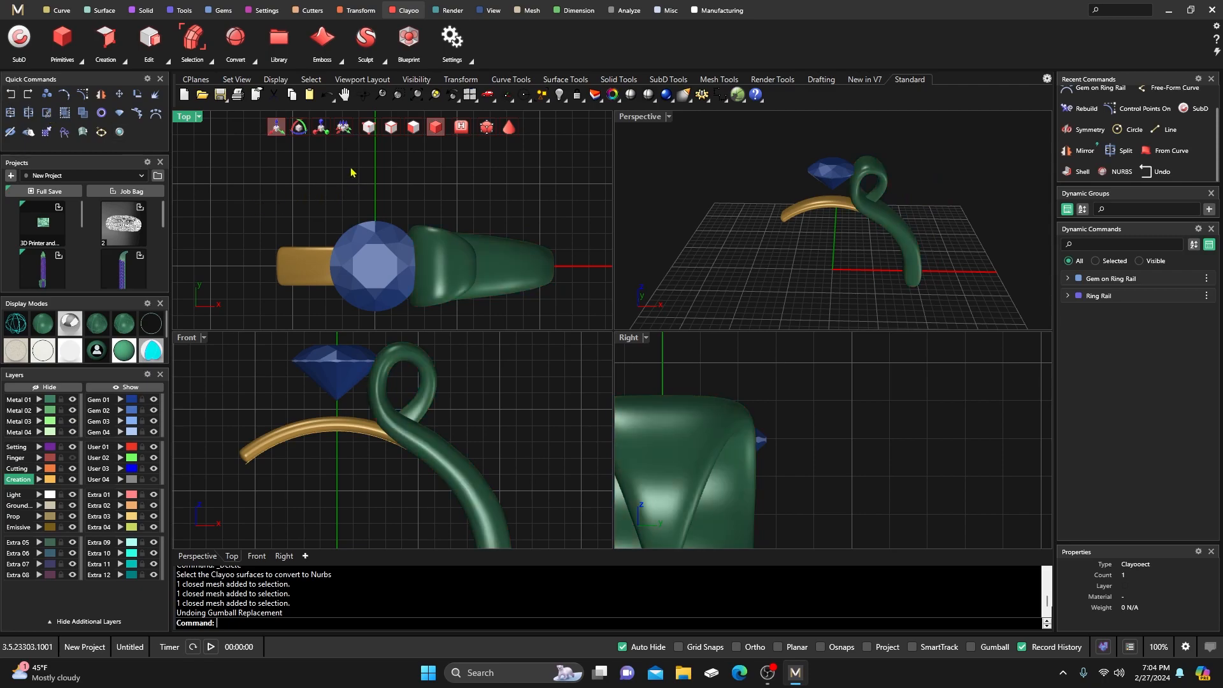
Convert the curling shank to NURBS, answering No to deleting the original.
left_click(253, 61)
left_click(249, 134)
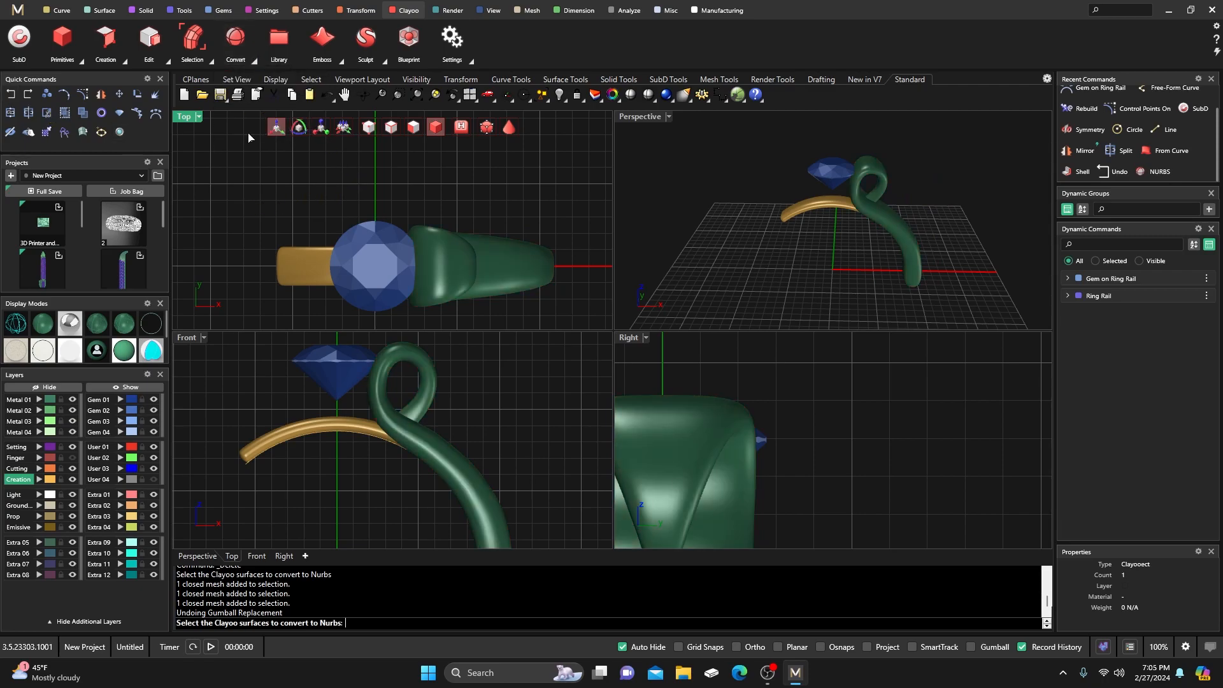
left_click(504, 269)
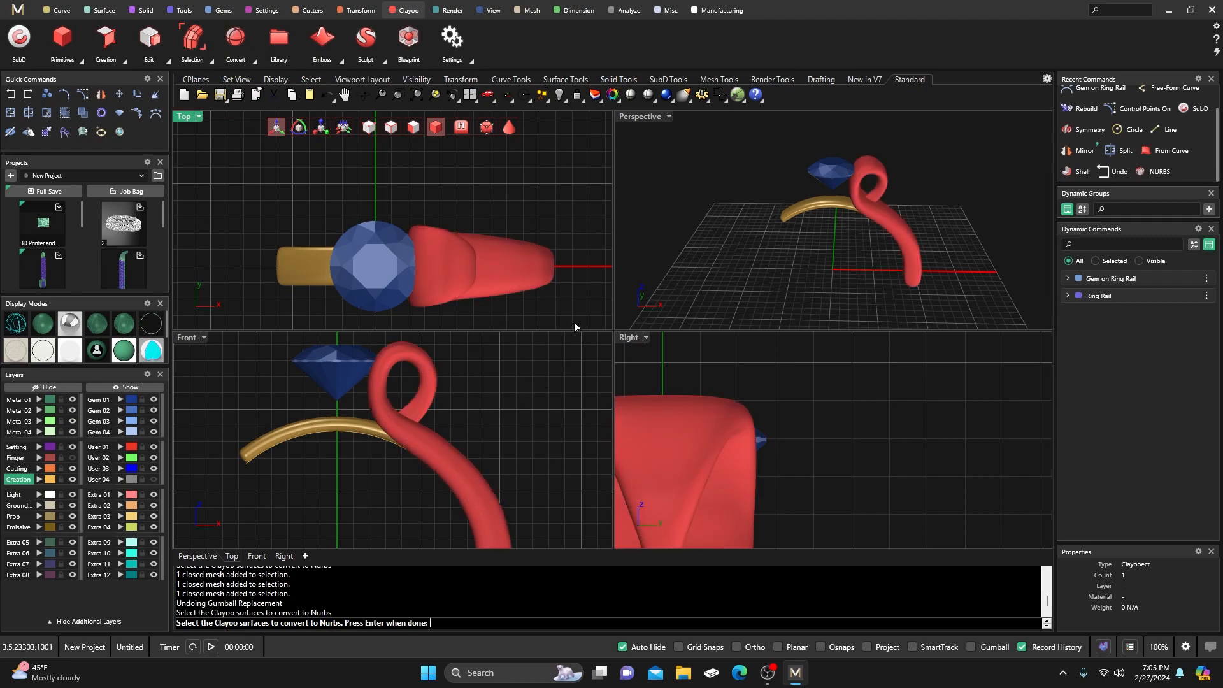
key("Return")
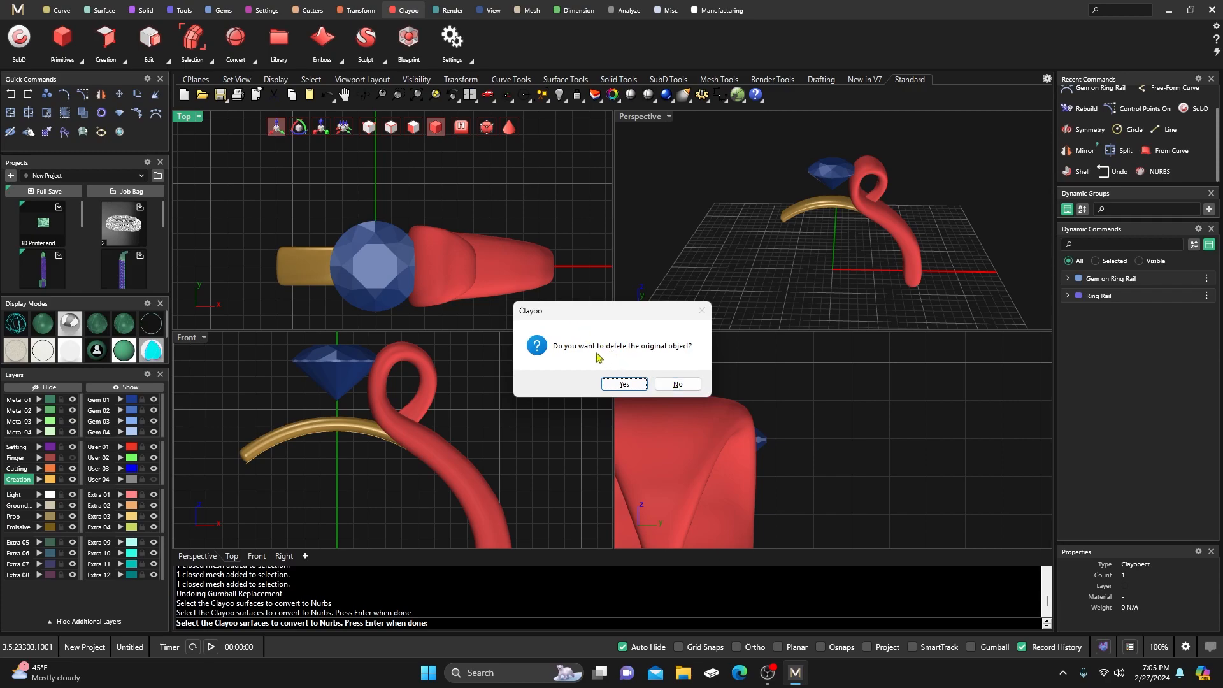
left_click(677, 384)
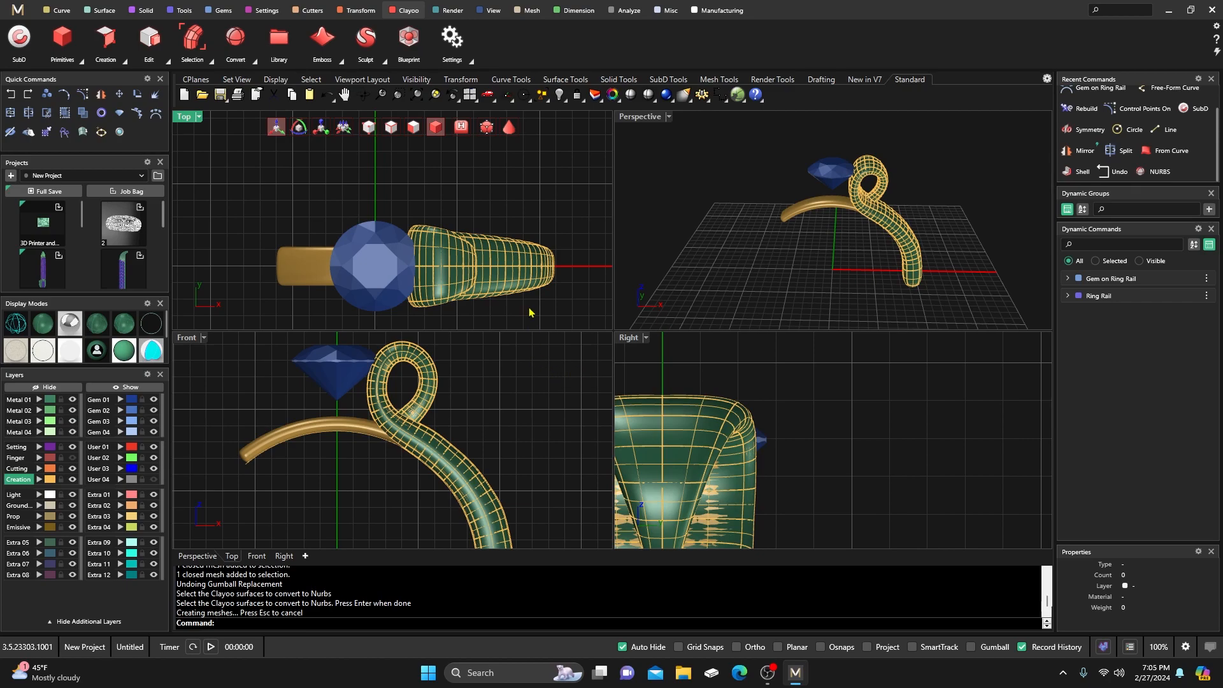
Select only the converted shank polysurface and move it onto layer Metal 01.
left_click(499, 267)
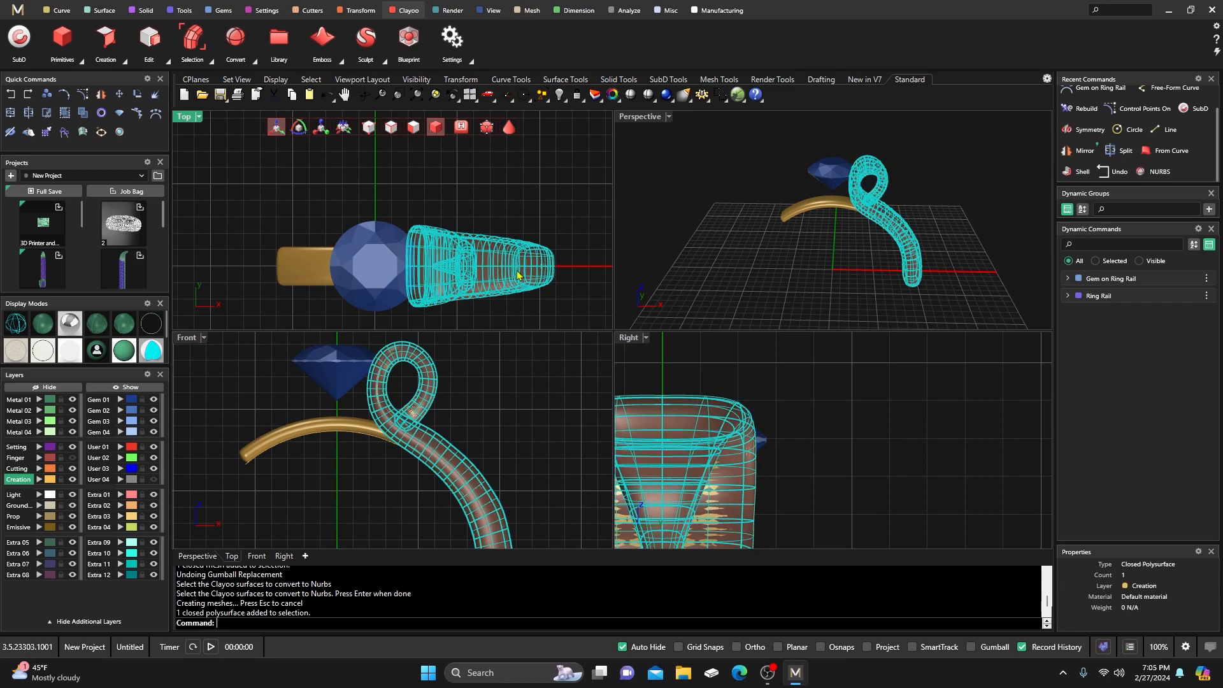
left_click(770, 298)
left_click(506, 293)
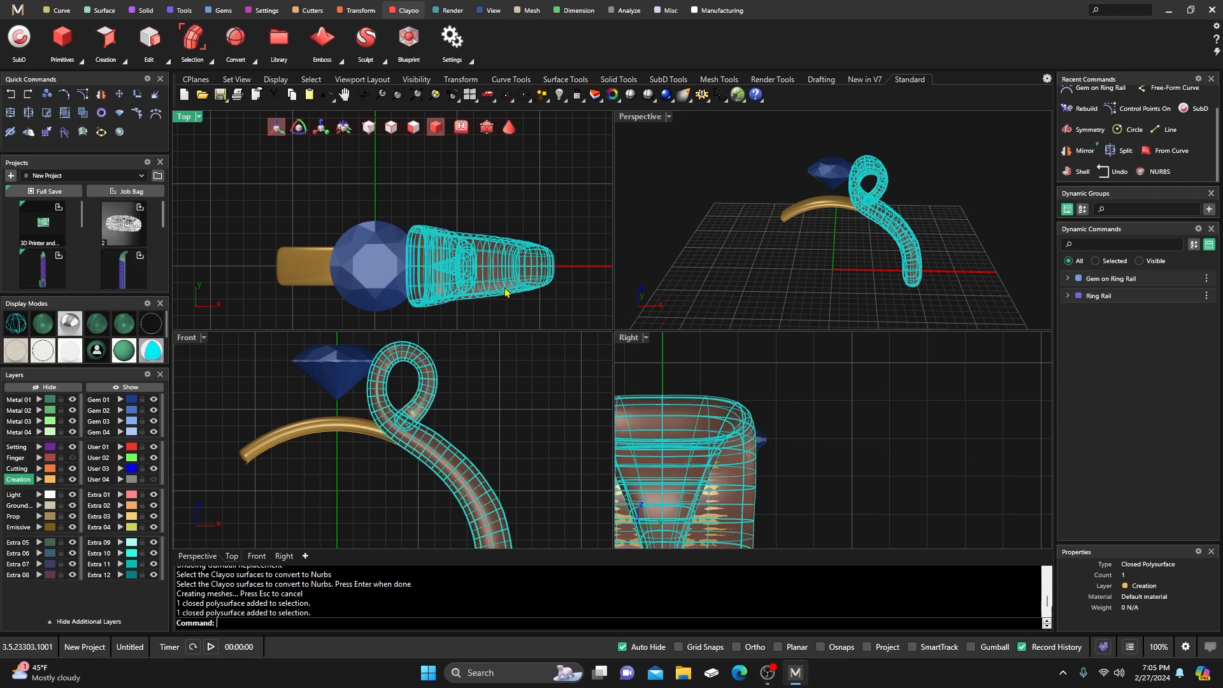
left_click(439, 454)
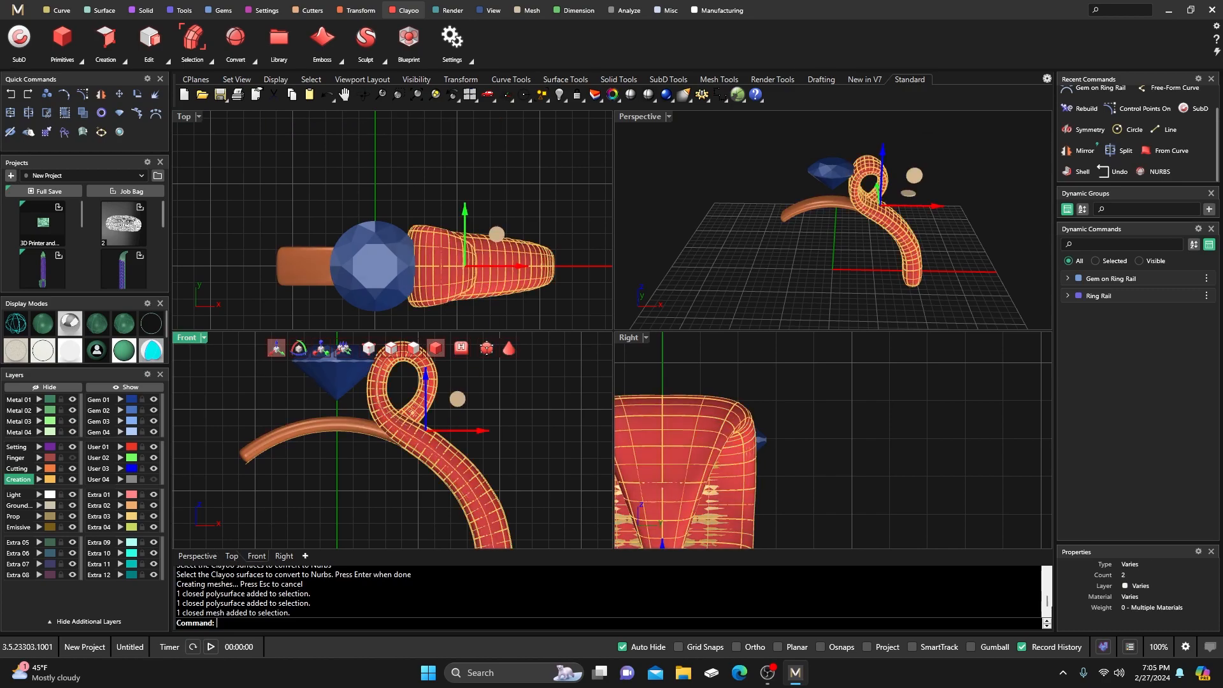
left_click(435, 456)
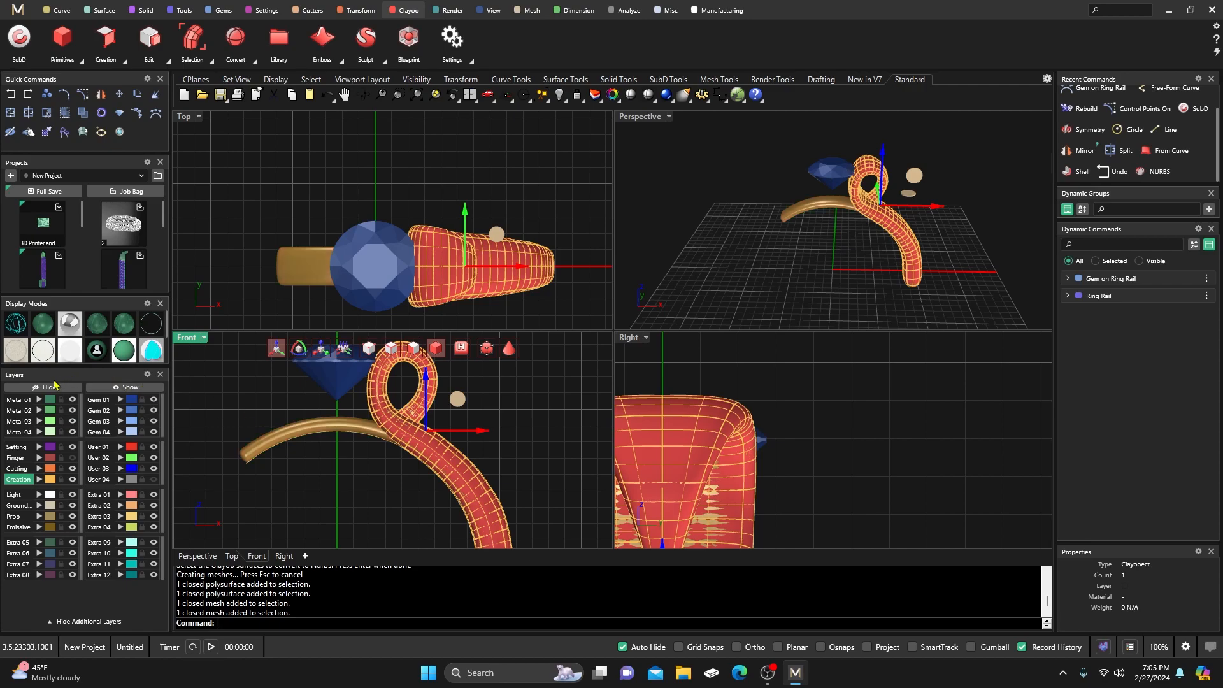
left_click(428, 396, "shift")
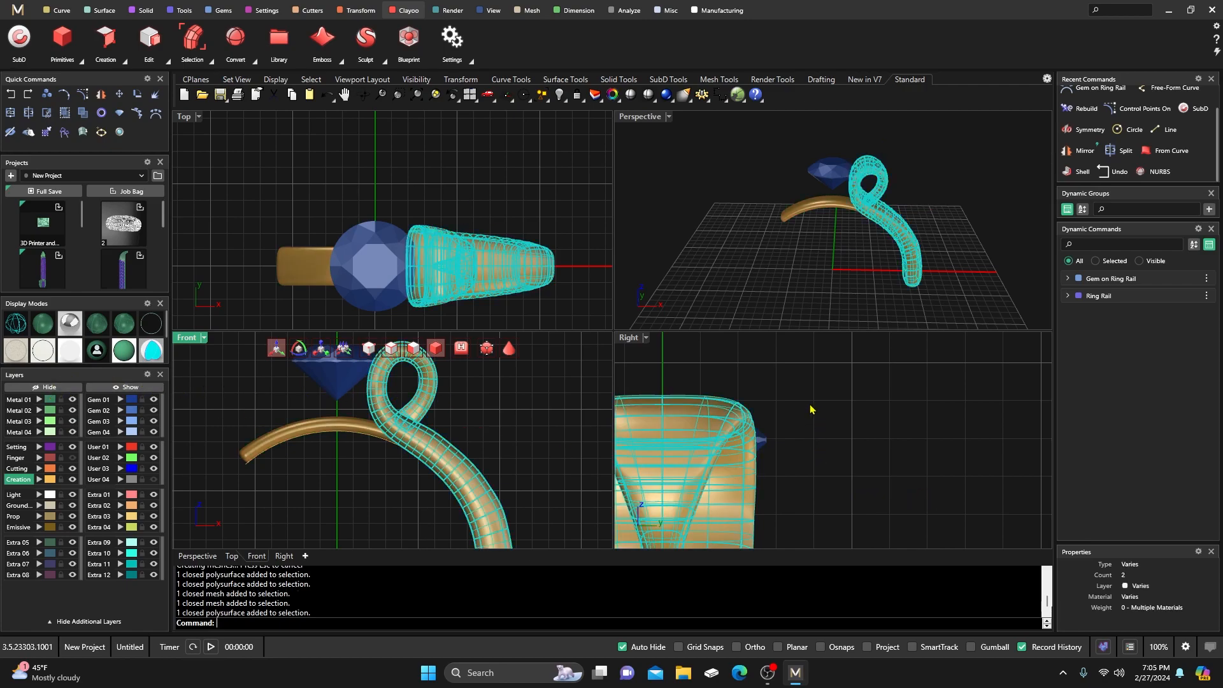
left_click(534, 388)
left_click(428, 399)
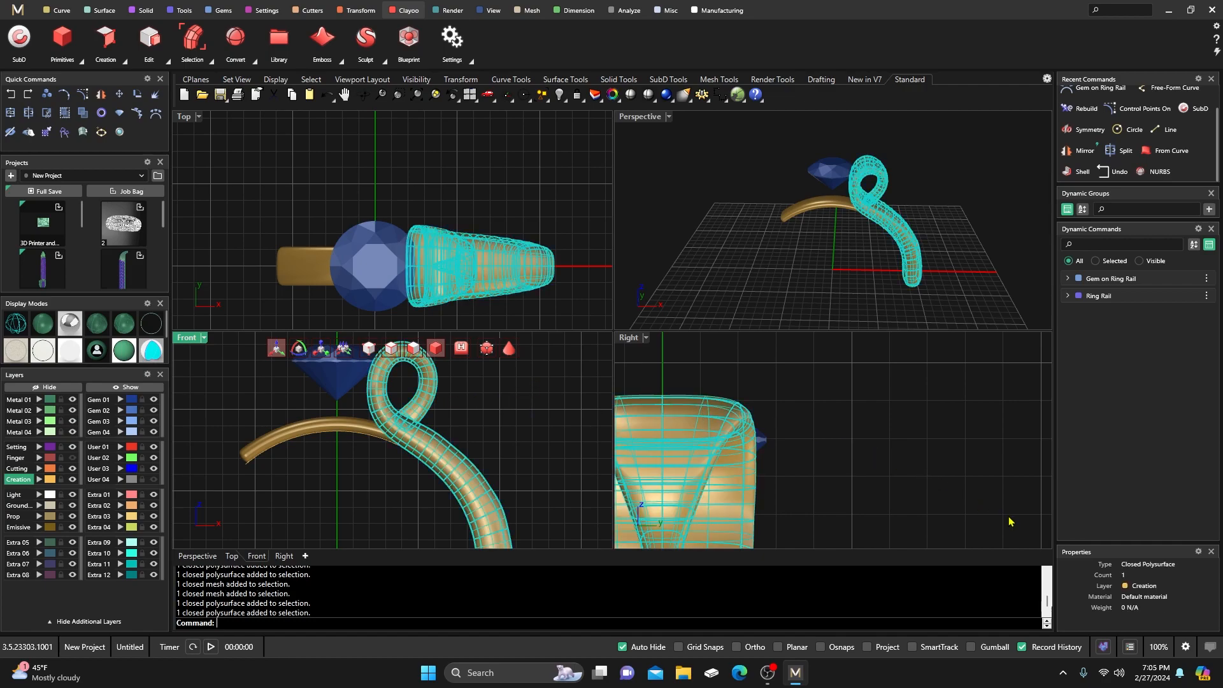
left_click(39, 400)
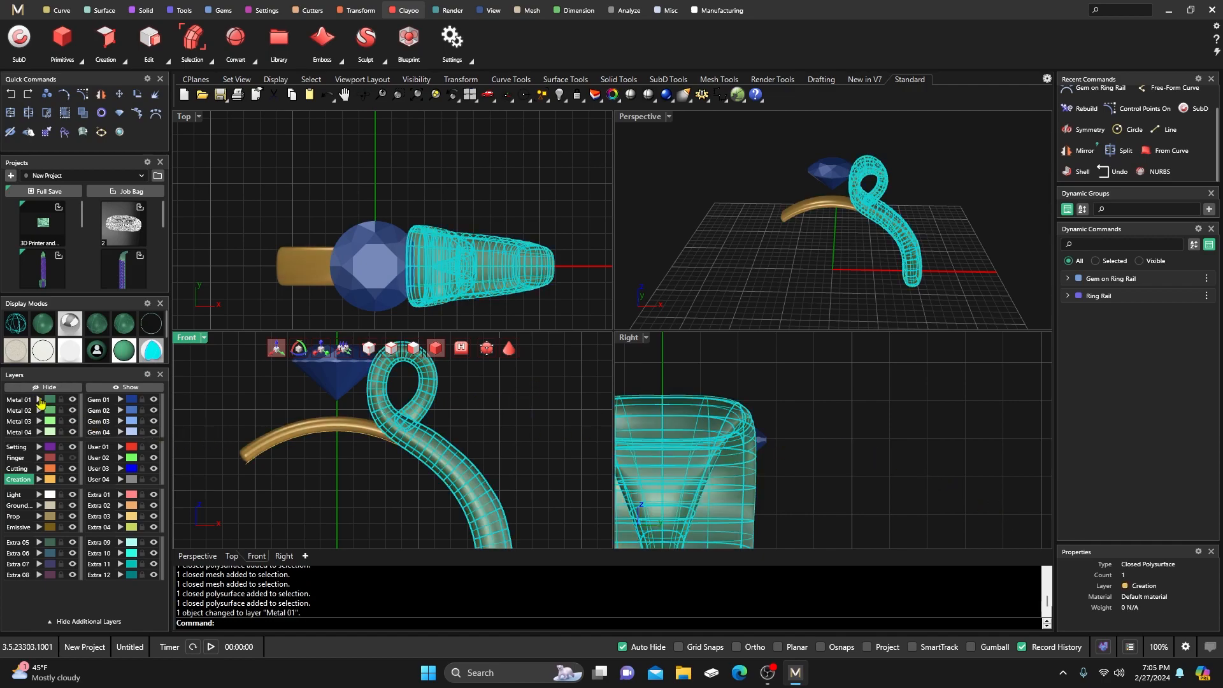
left_click(369, 465)
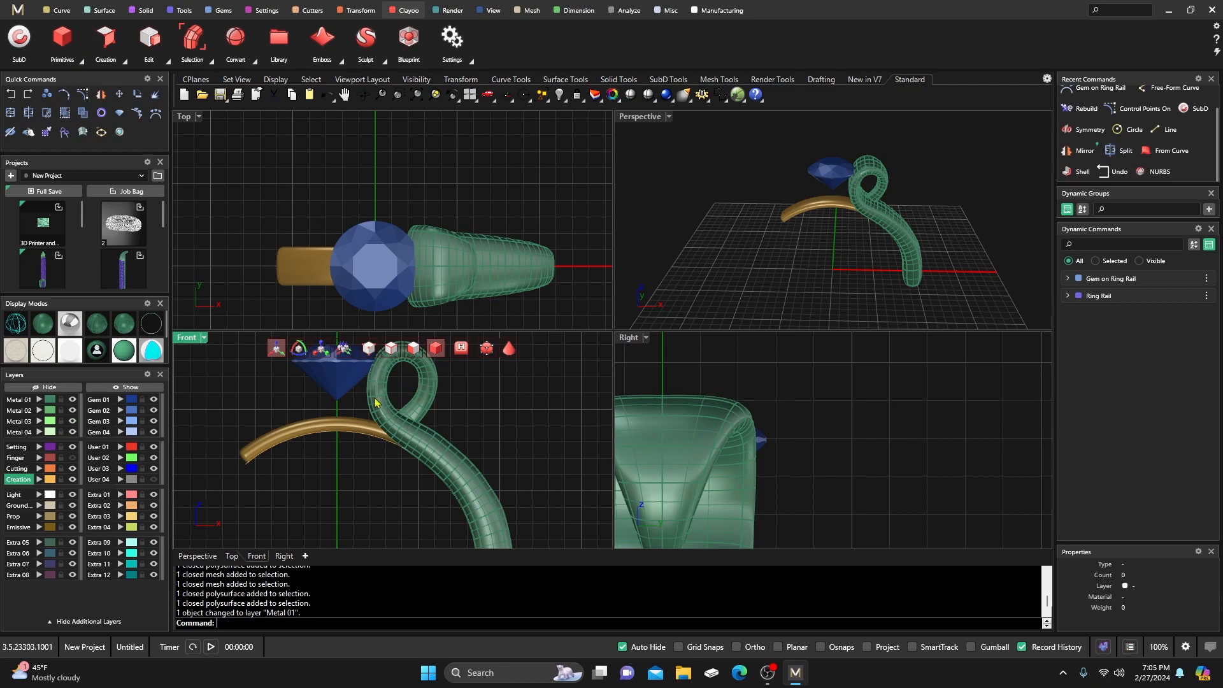
left_click(339, 427)
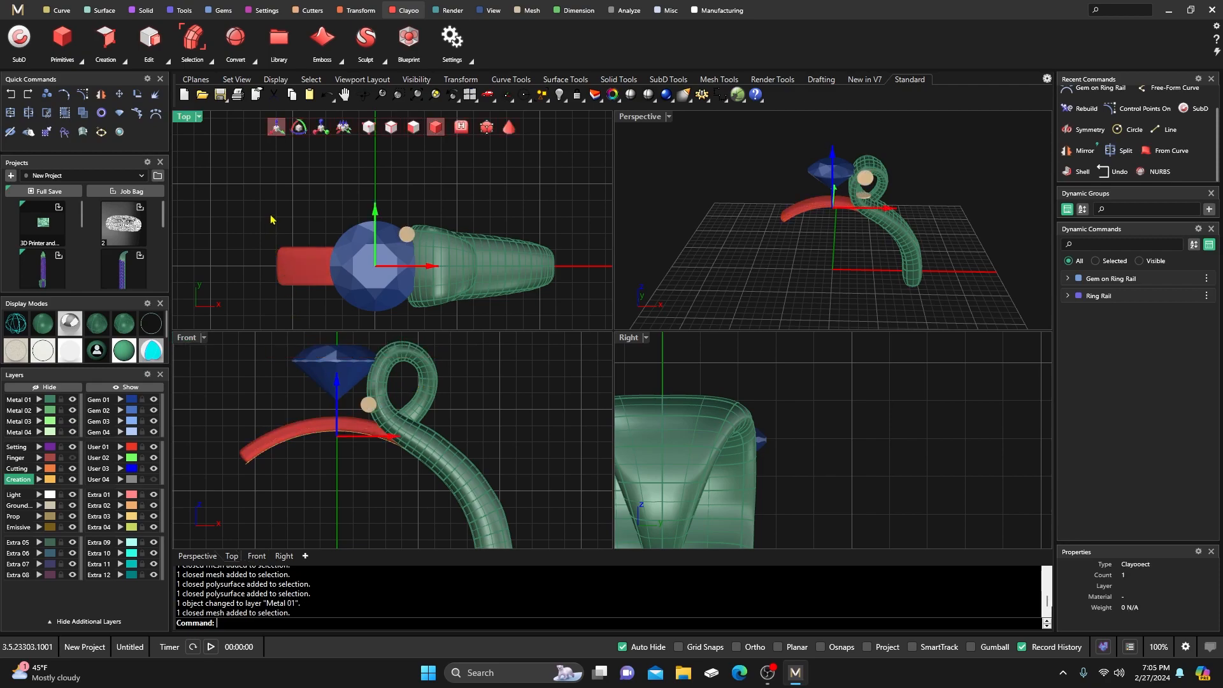
left_click(275, 192)
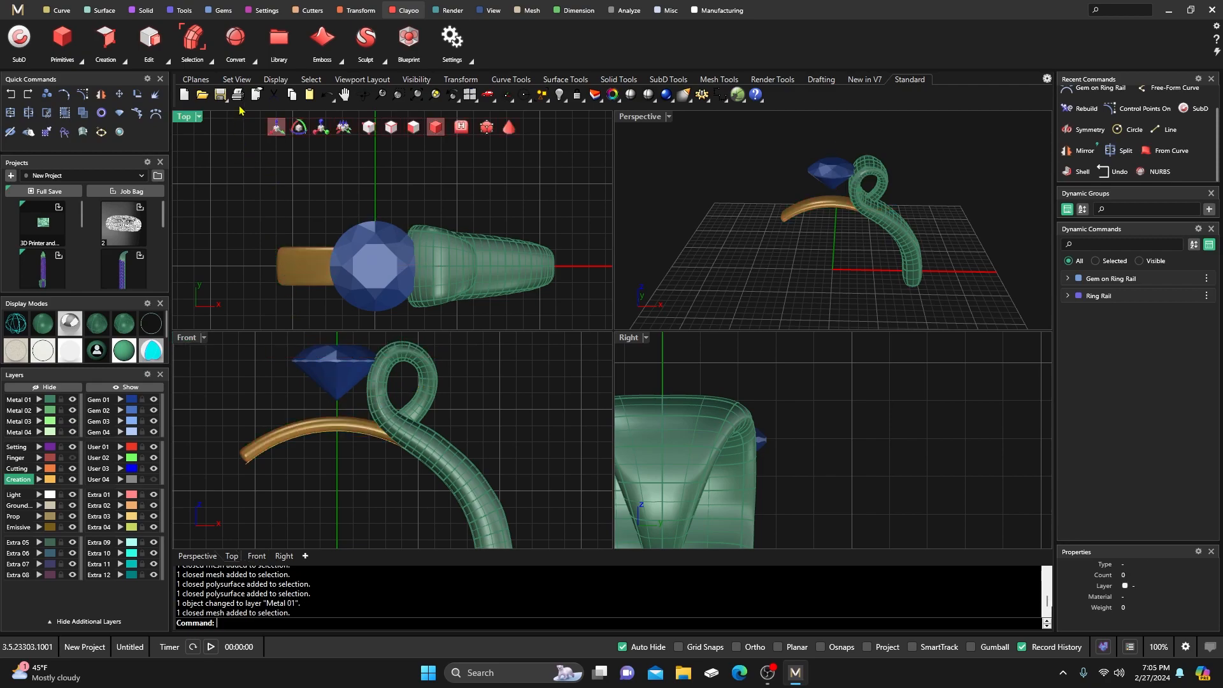
Convert the lower Clayoo band to NURBS, keeping the original band.
left_click(253, 59)
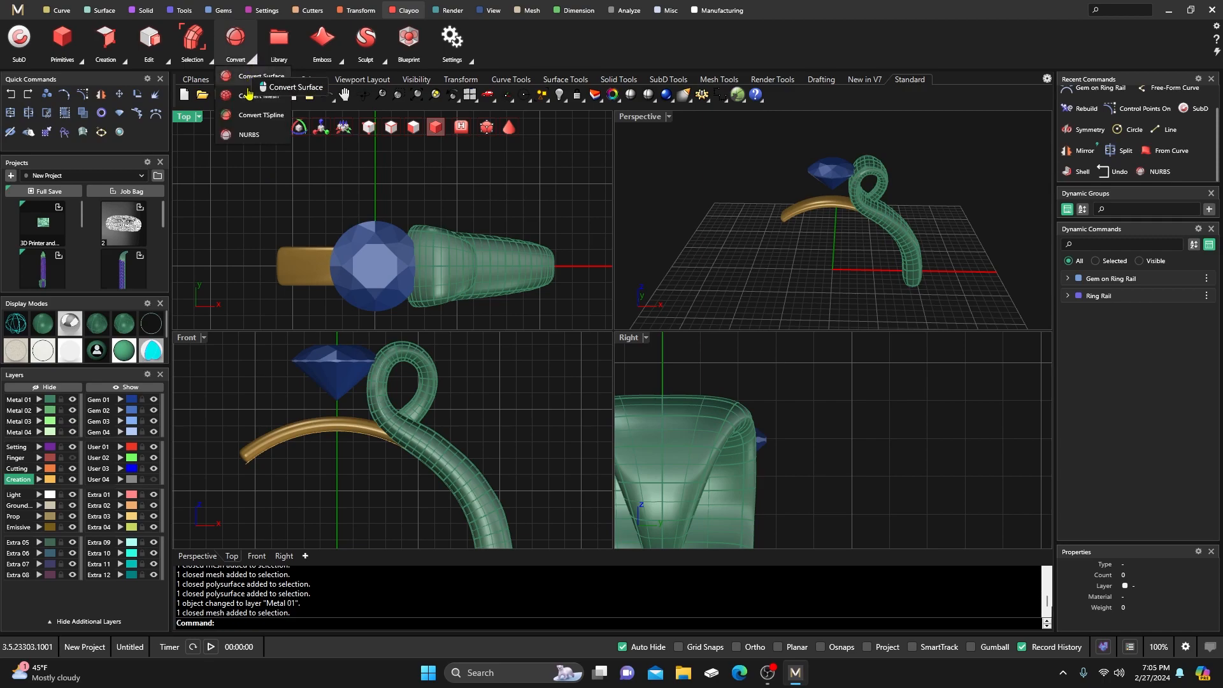
left_click(248, 136)
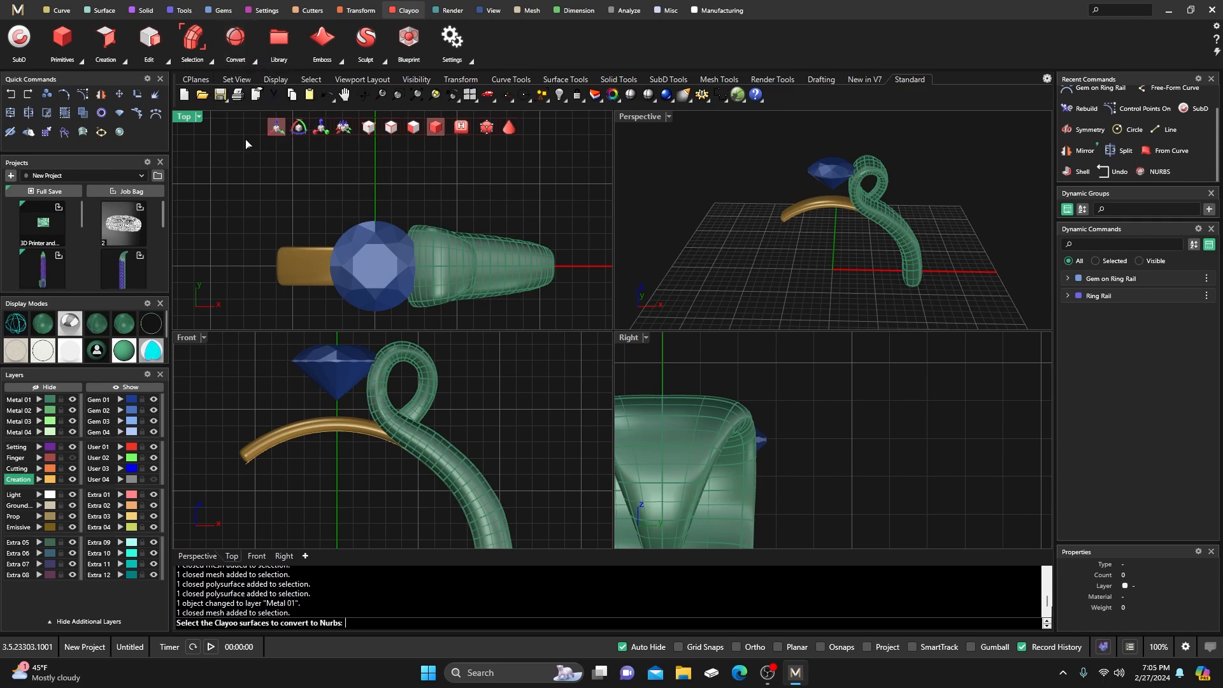
left_click(295, 435)
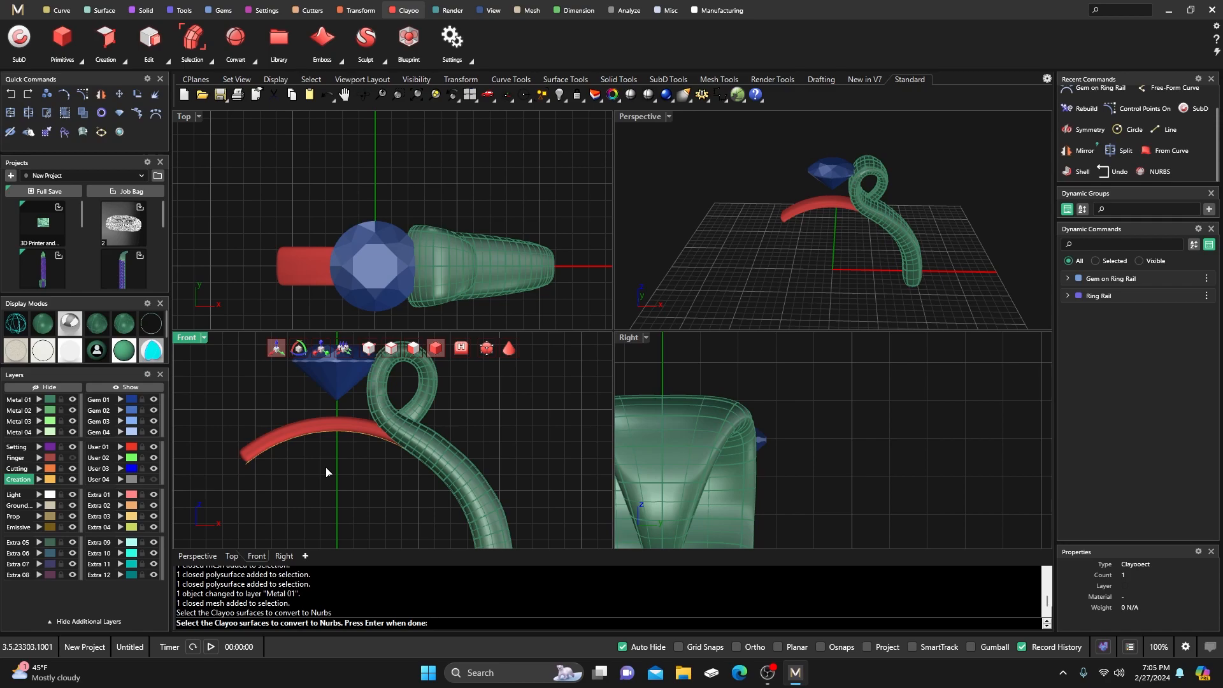
key("Return")
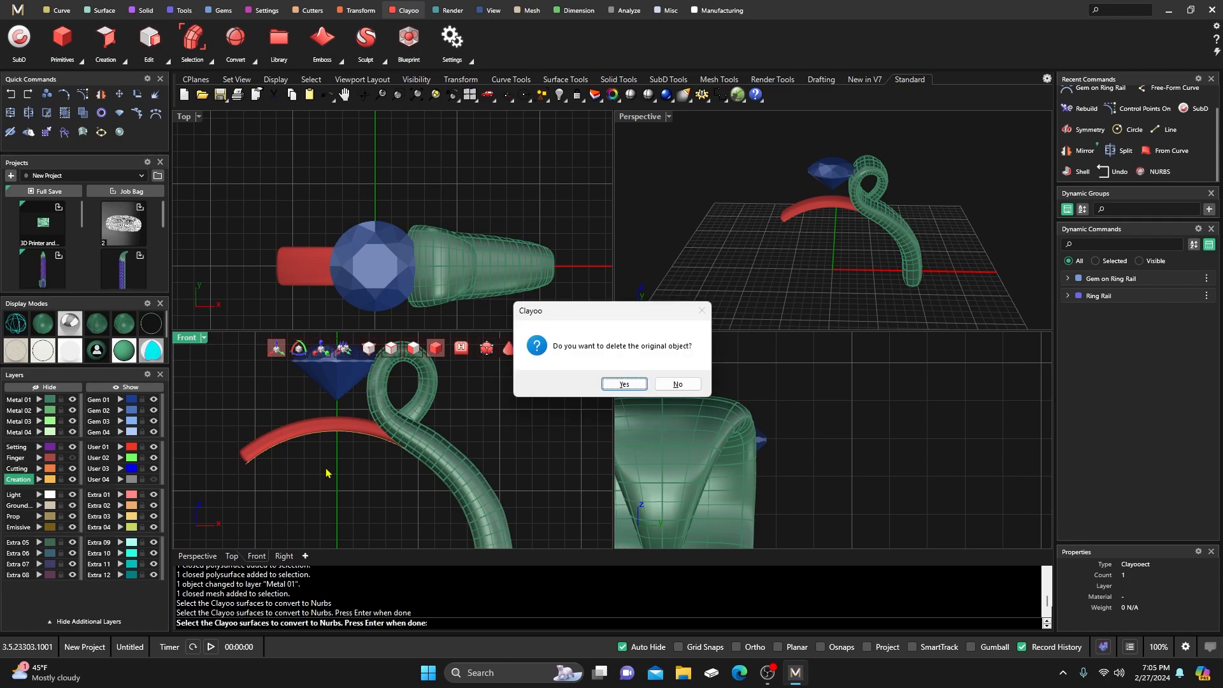
left_click(678, 384)
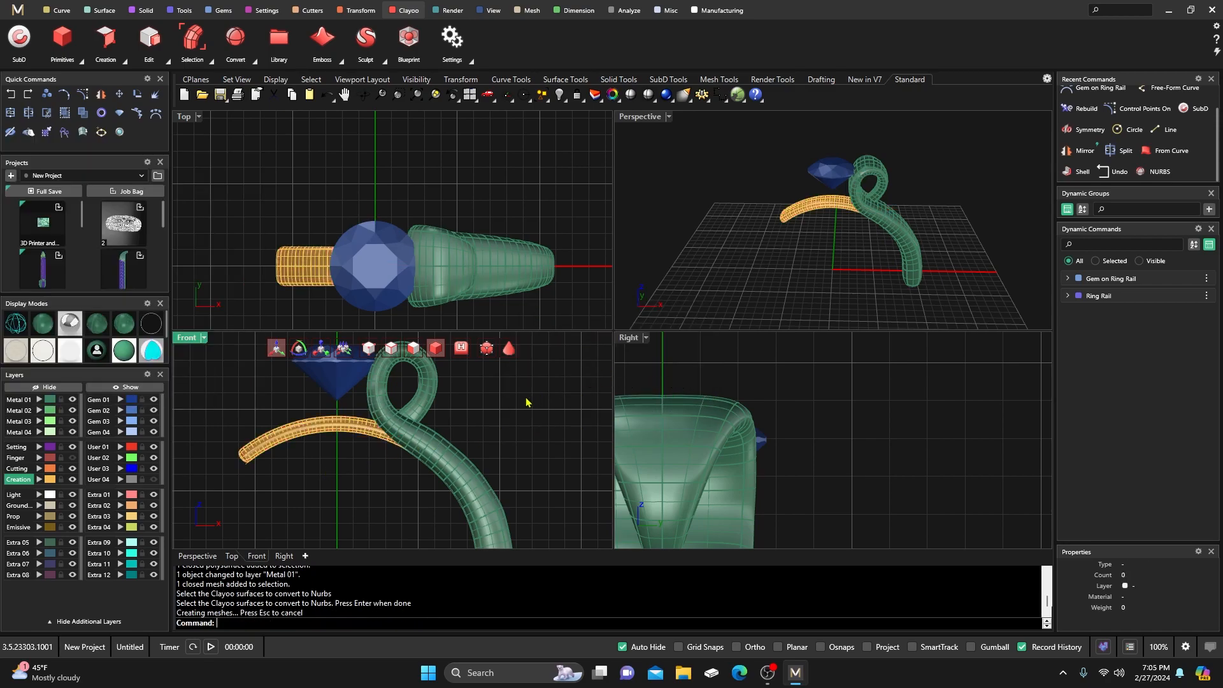
Select the converted band polysurface and assign it to layer Metal 02.
left_click(316, 426)
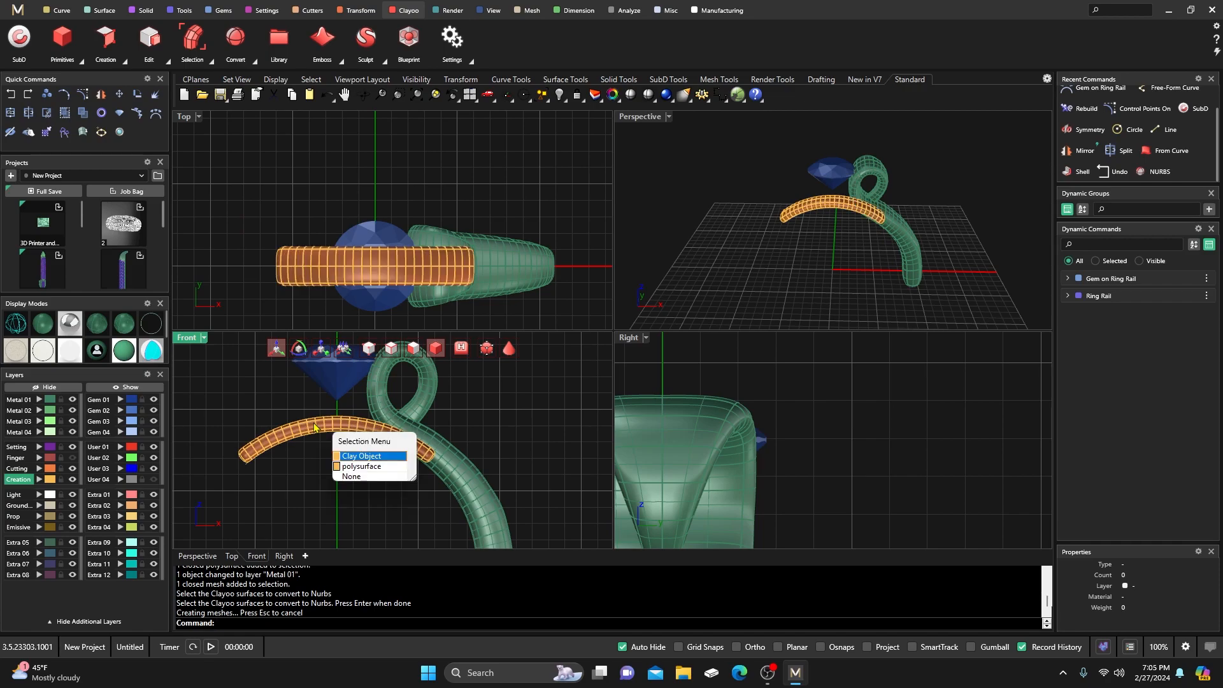
left_click(361, 456)
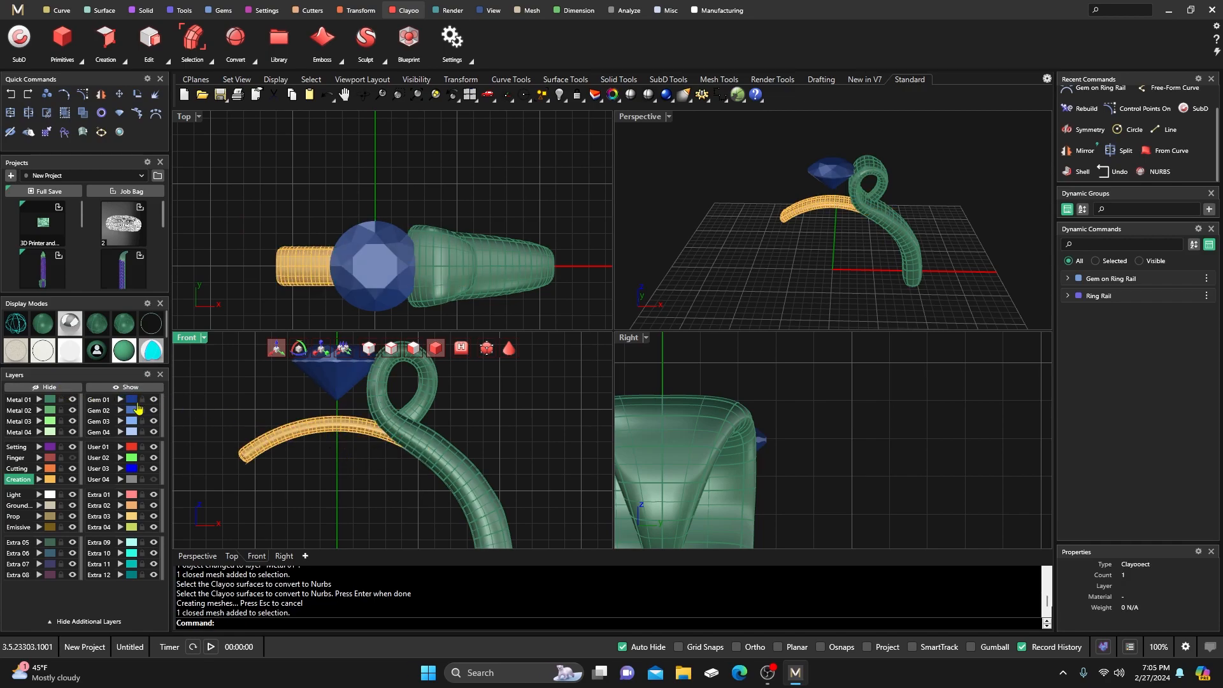
left_click(343, 425, "shift")
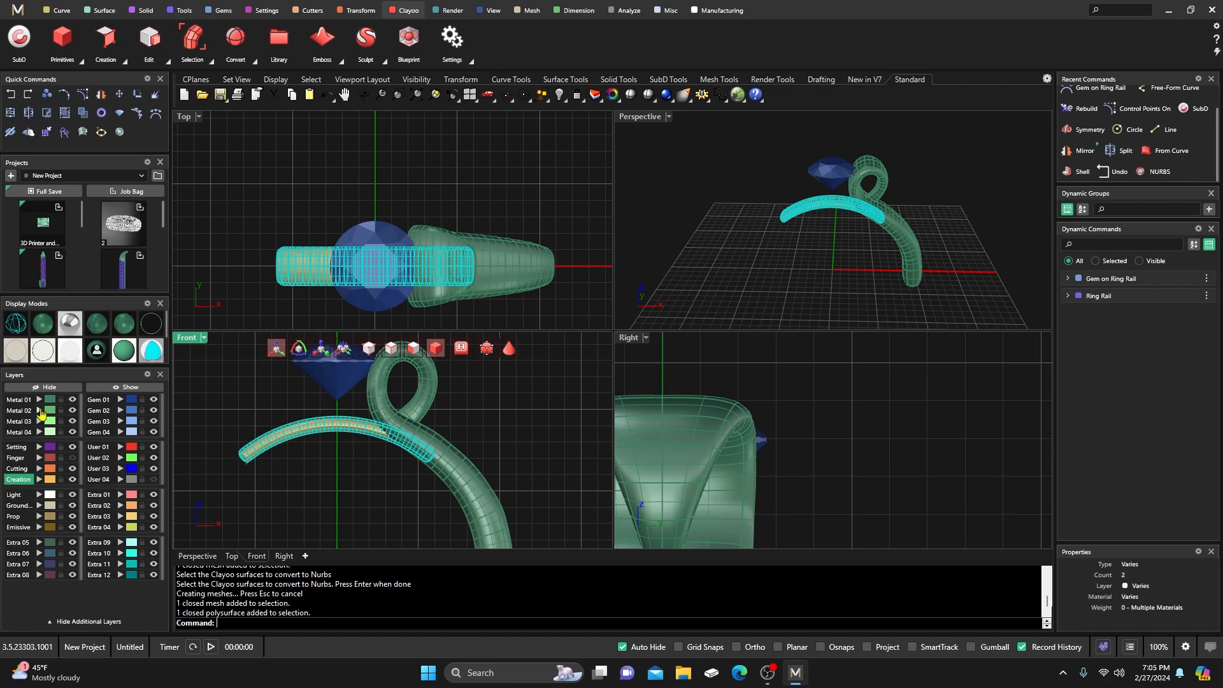
left_click(40, 413)
left_click(266, 397)
left_click(342, 430)
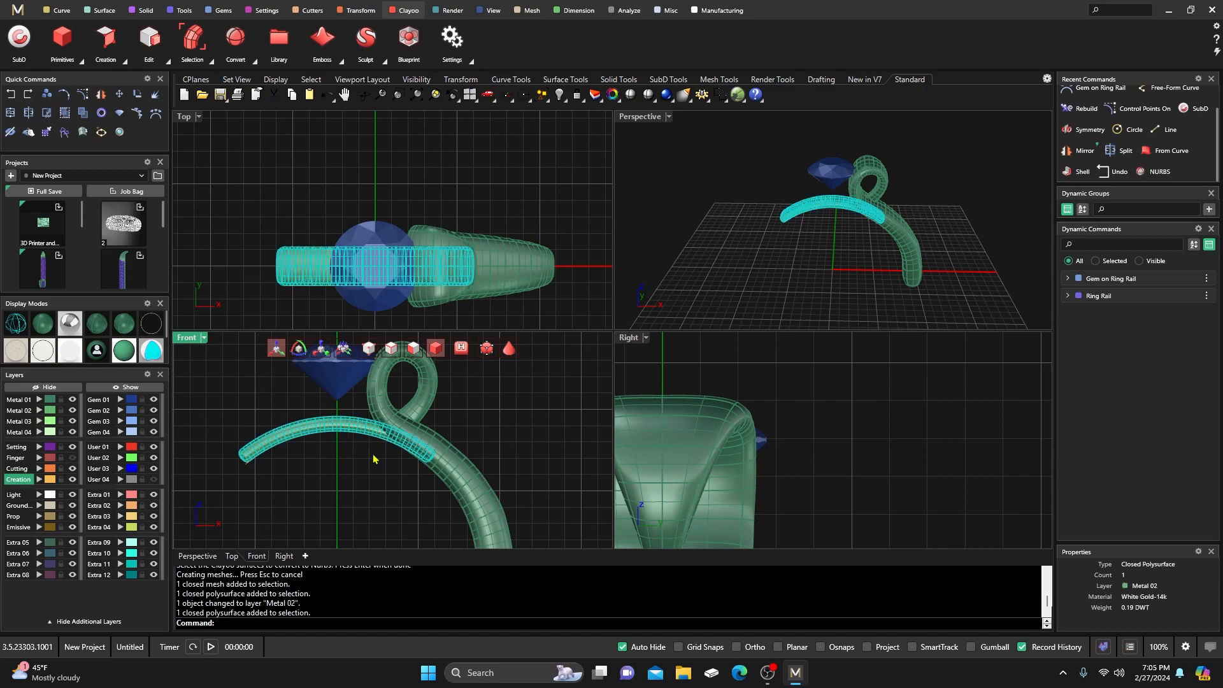
left_click(485, 444)
left_click(467, 469)
left_click(507, 440)
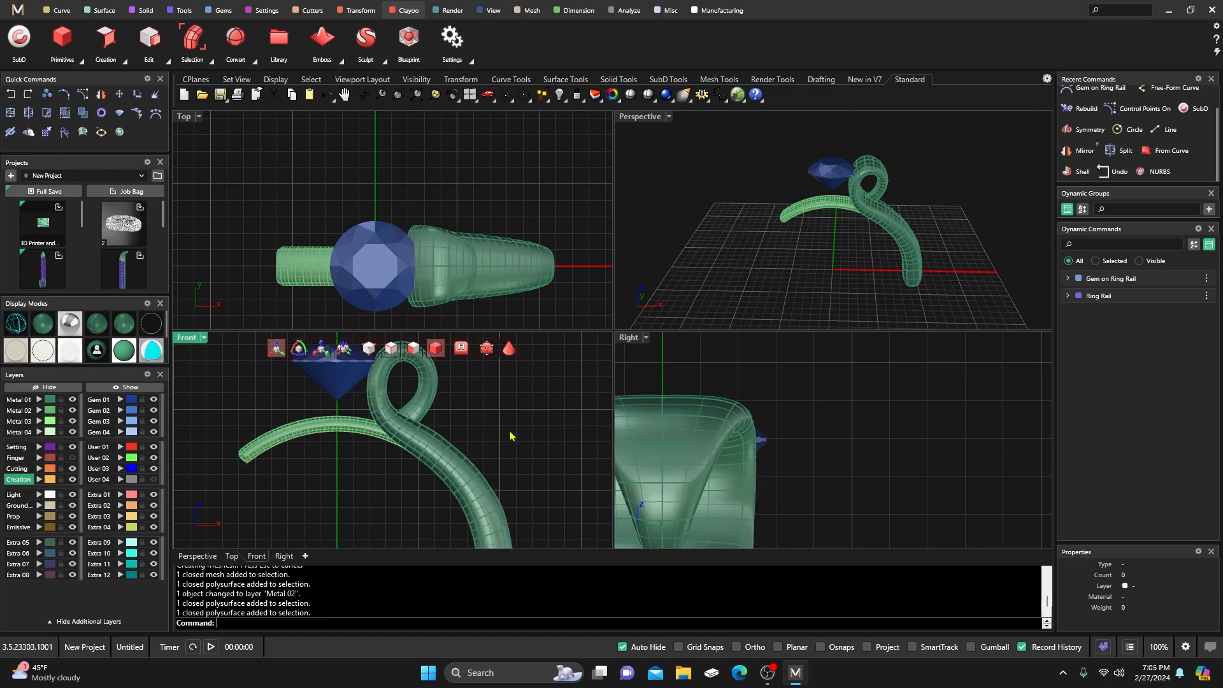
left_click(100, 351)
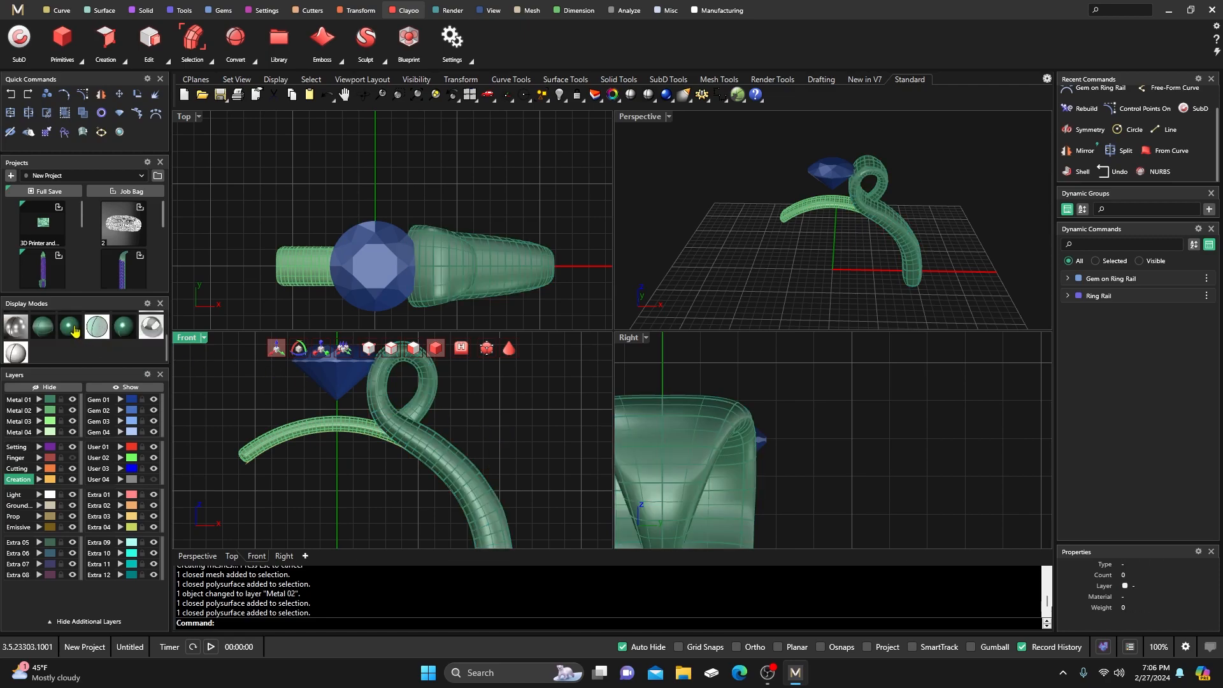
Orbit the rendered Perspective view, briefly hide and restore the shank, and exit clay edit mode.
left_click(729, 308)
right_click_drag(817, 272, 701, 299)
left_click(451, 459)
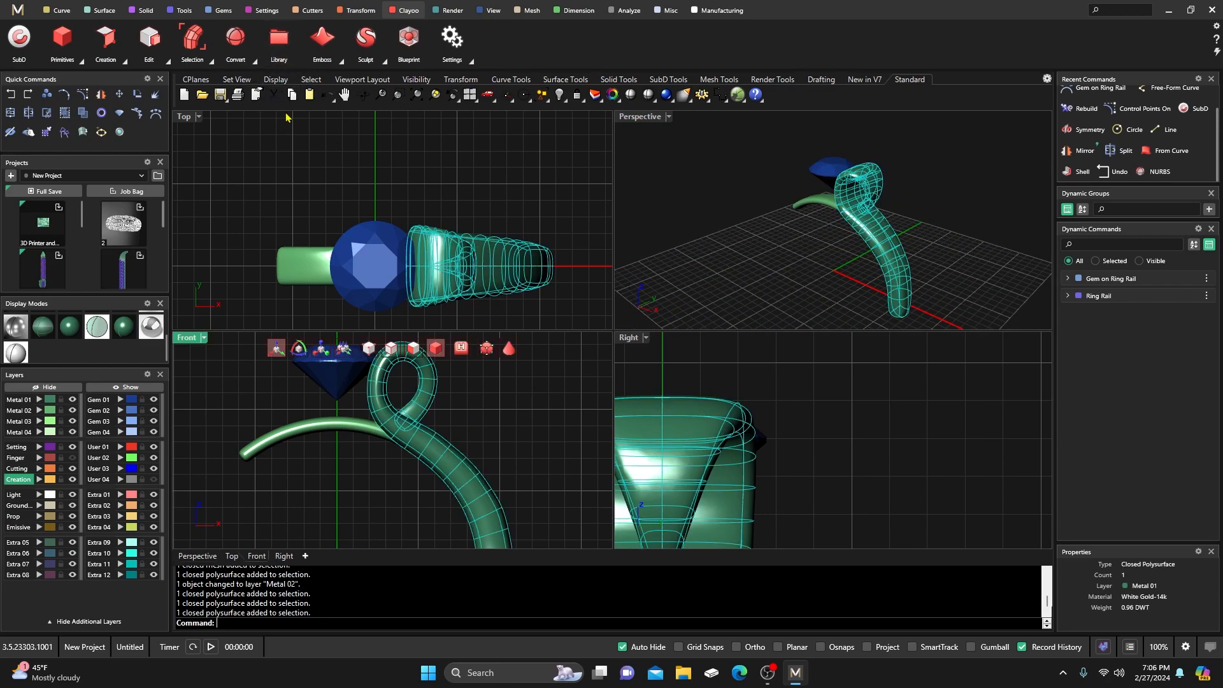
key("ctrl+h")
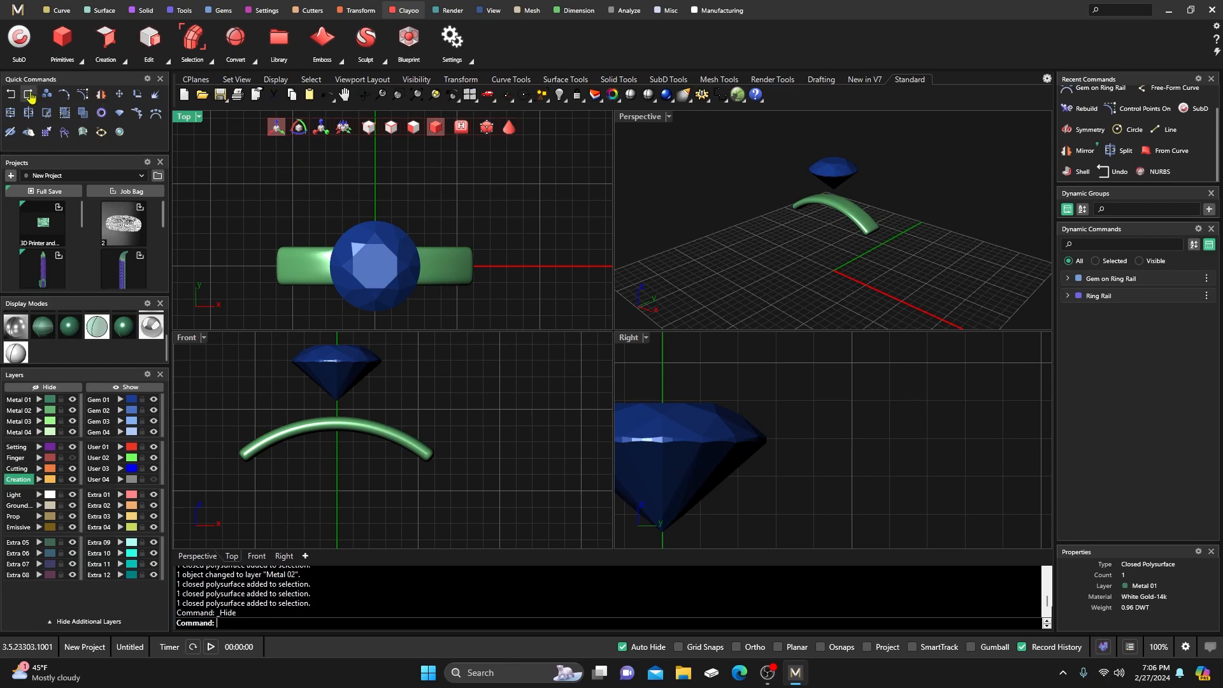
key("ctrl+z")
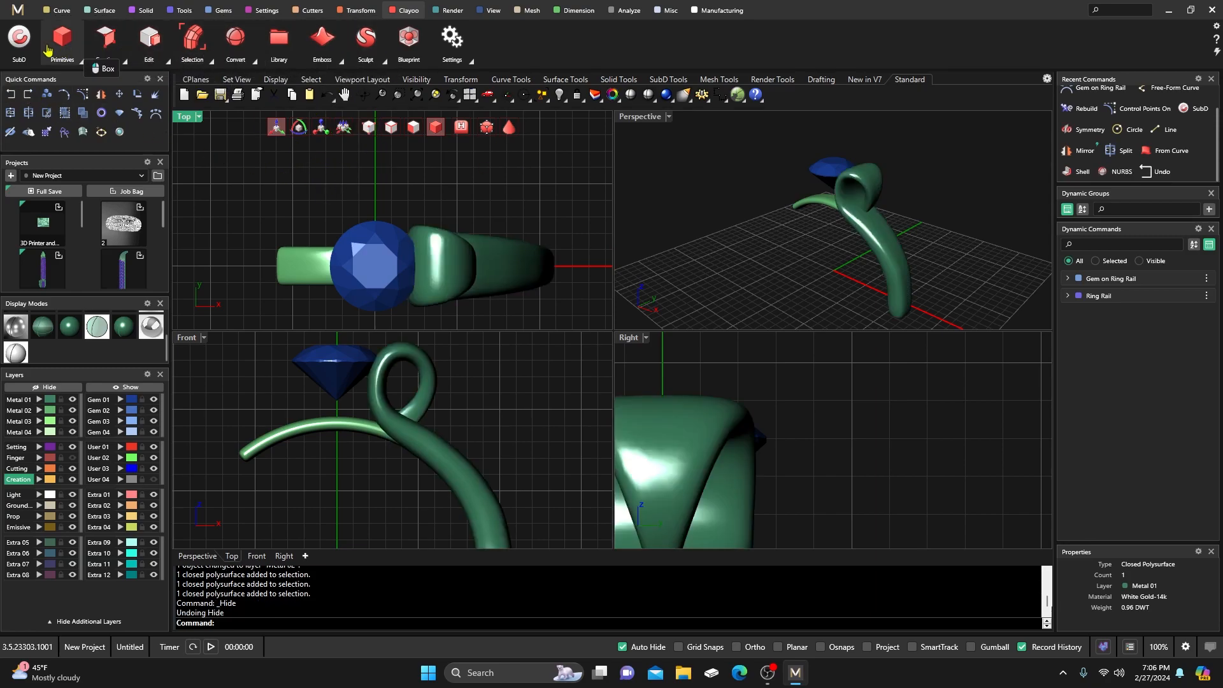
left_click(19, 38)
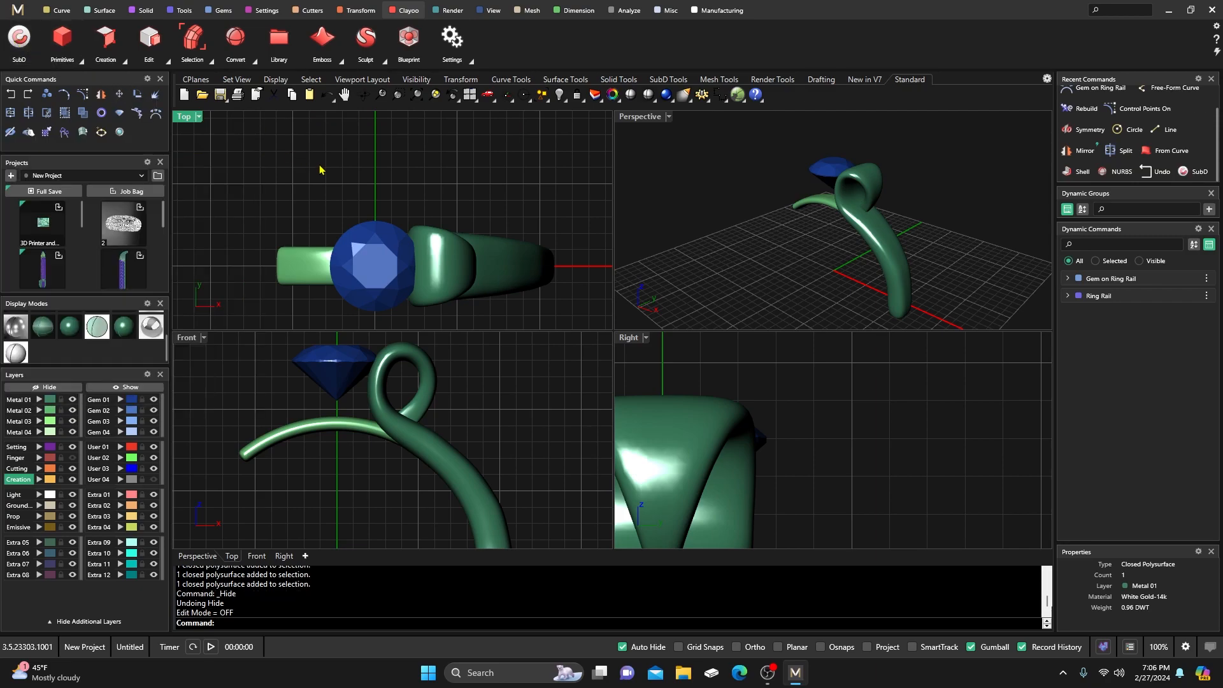
left_click(479, 257)
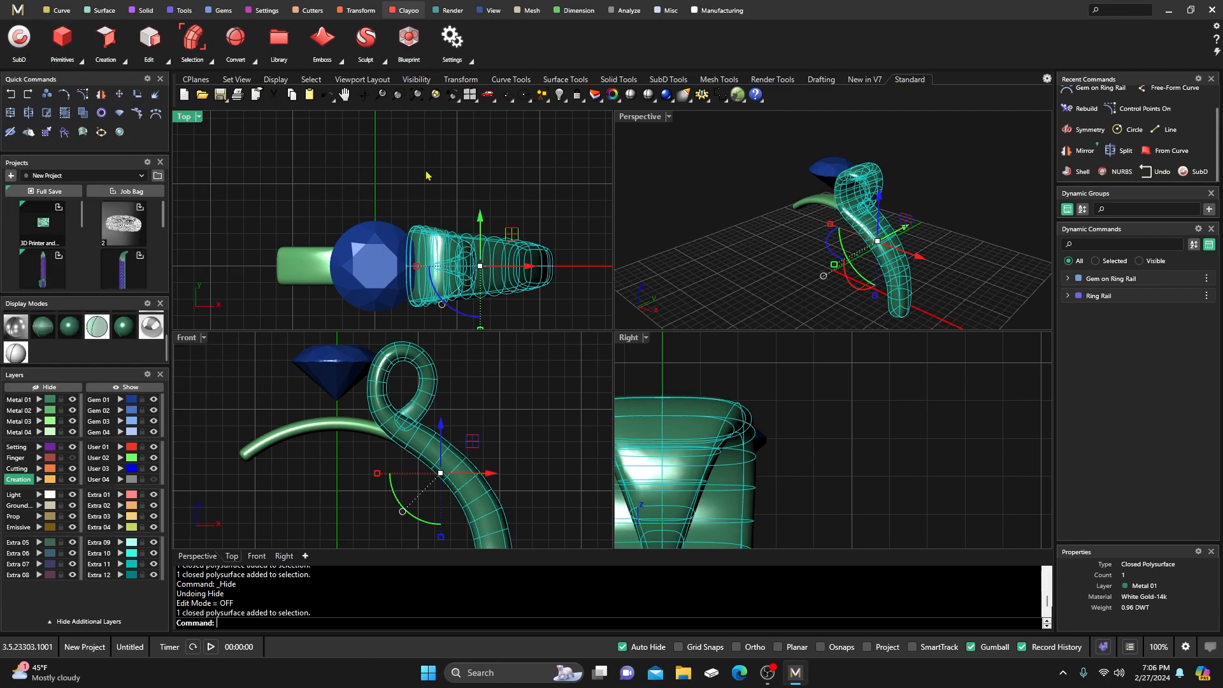
Mirror the curling shank across the Y axis to create the matching left shank.
left_click(358, 10)
left_click(192, 39)
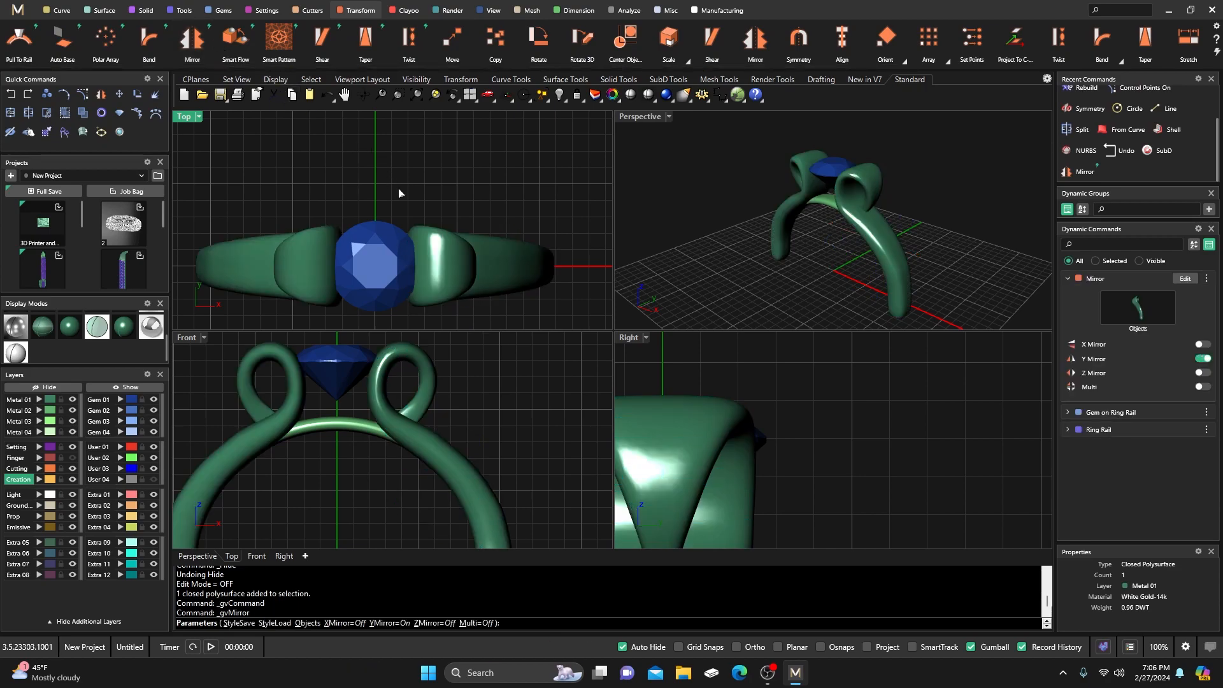
key("Return")
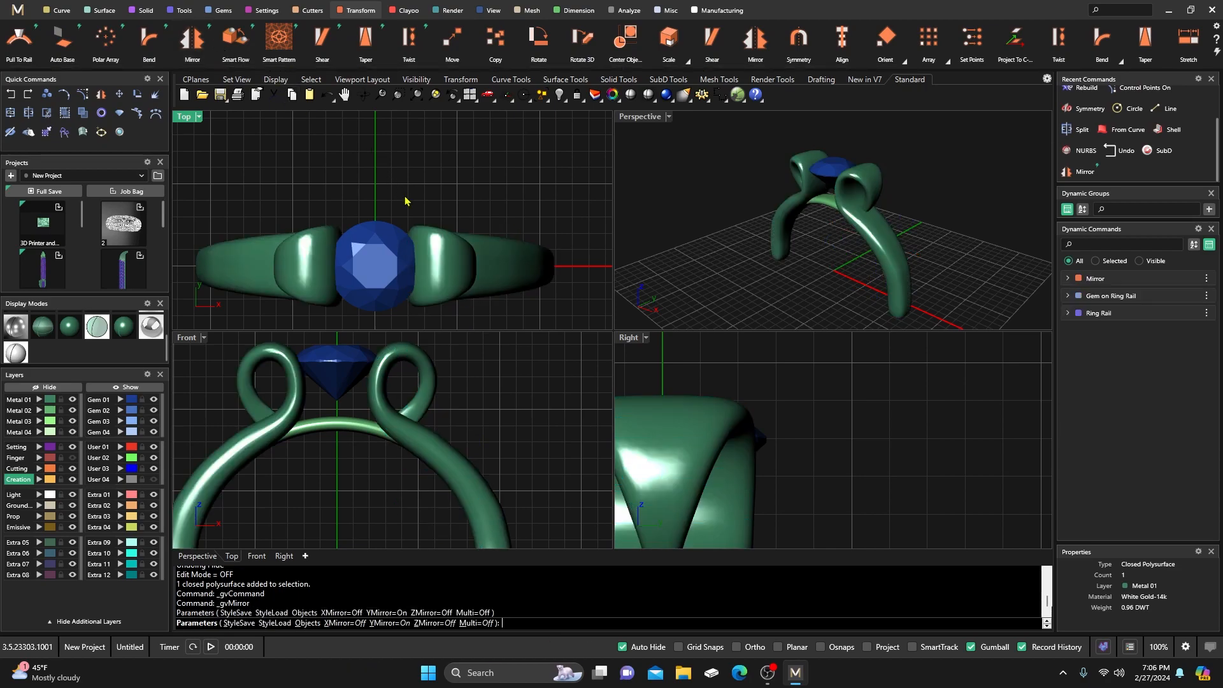
left_click(319, 262)
left_click(451, 262)
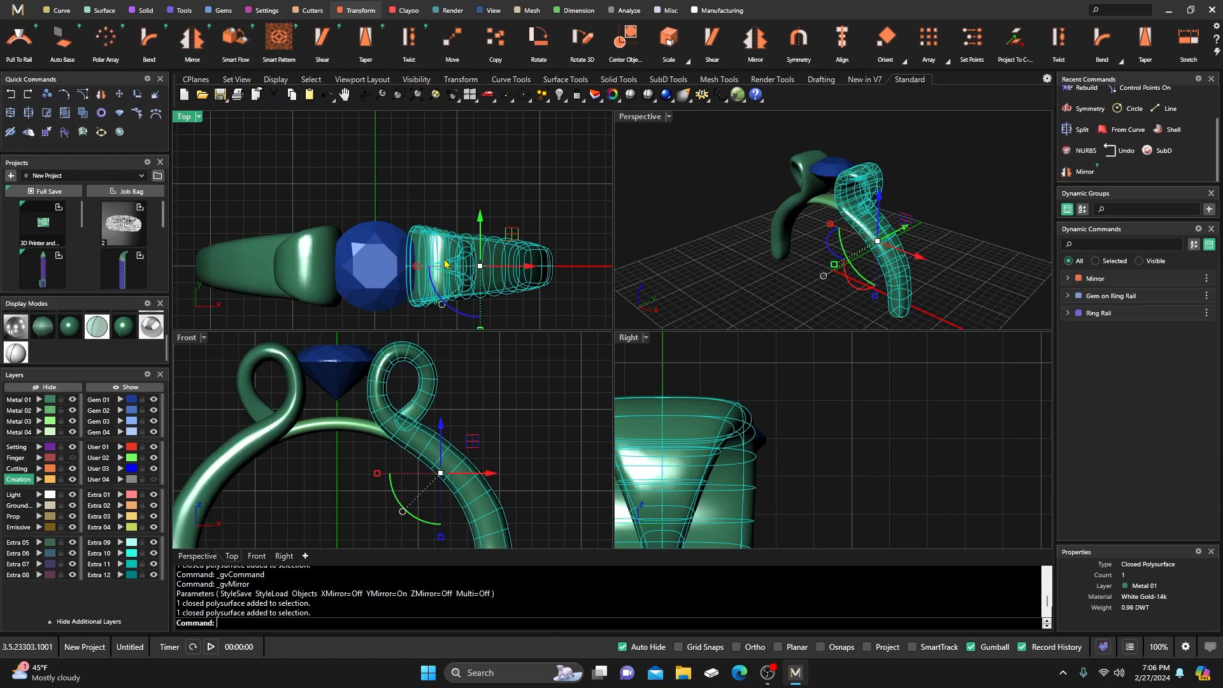
left_click(431, 180)
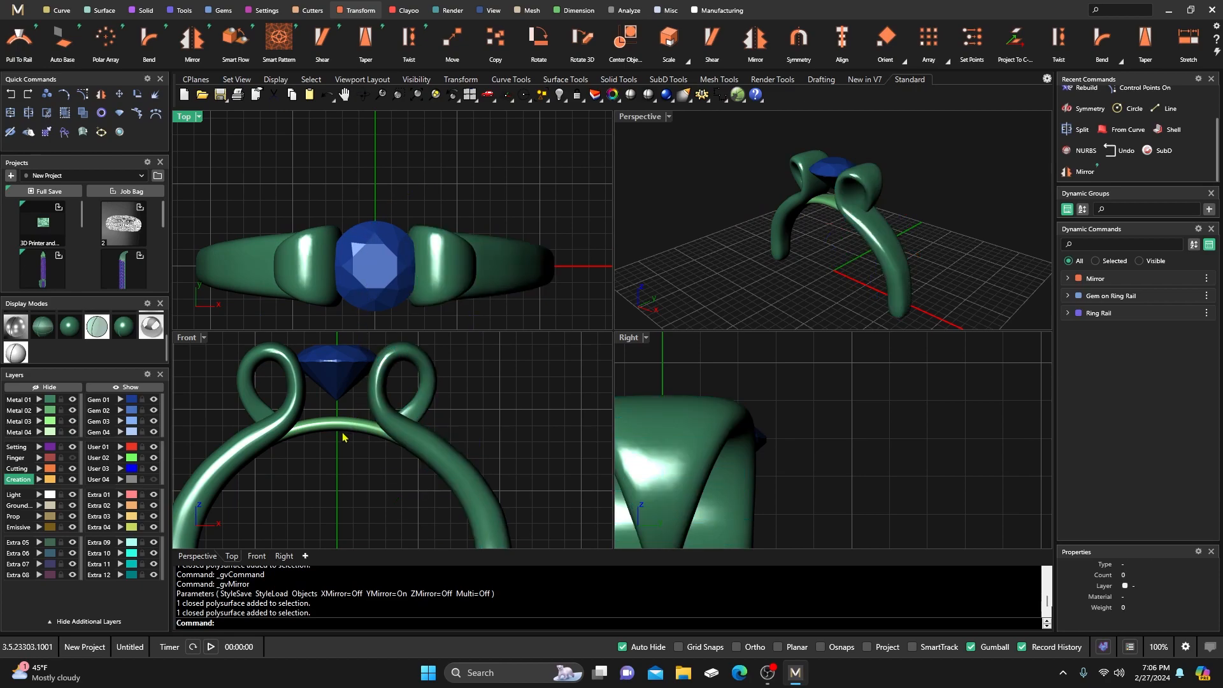
left_click(393, 428)
left_click(298, 414)
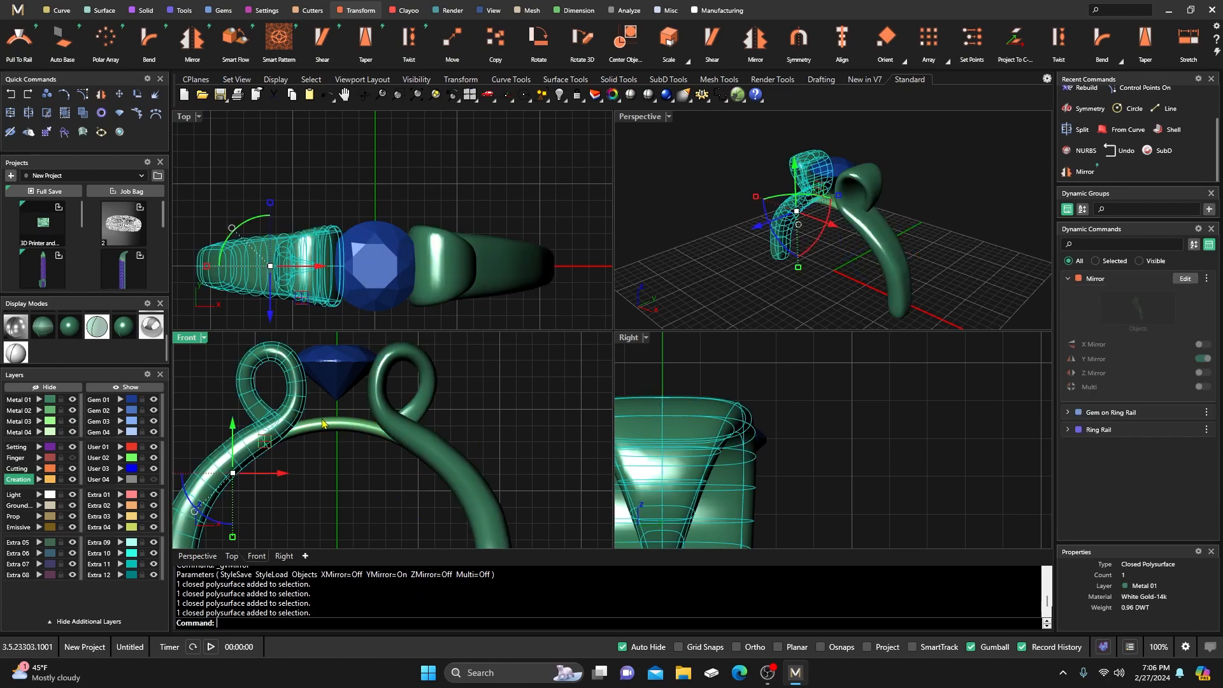
left_click(338, 428)
left_click(493, 398)
Maximize the Front view with shaded-plus-wireframe display and pan it slightly.
scroll(475, 387, "down", 4)
scroll(475, 388, "down", 2)
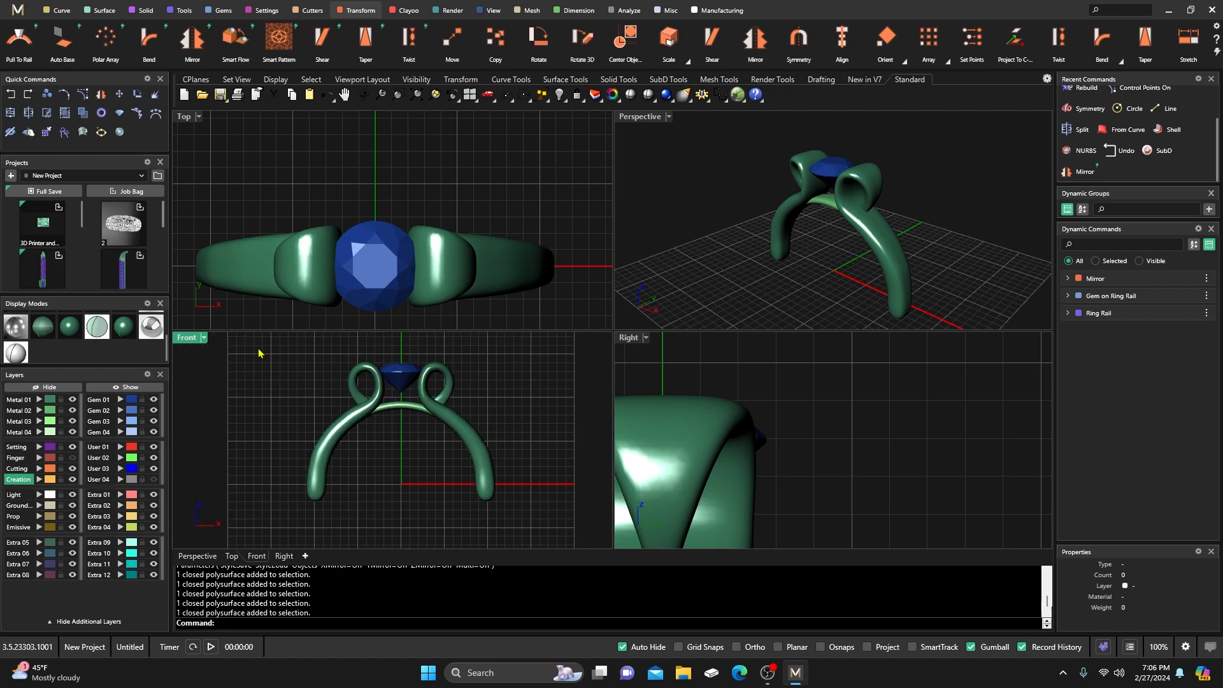
double_click(186, 338)
scroll(382, 332, "up", 5)
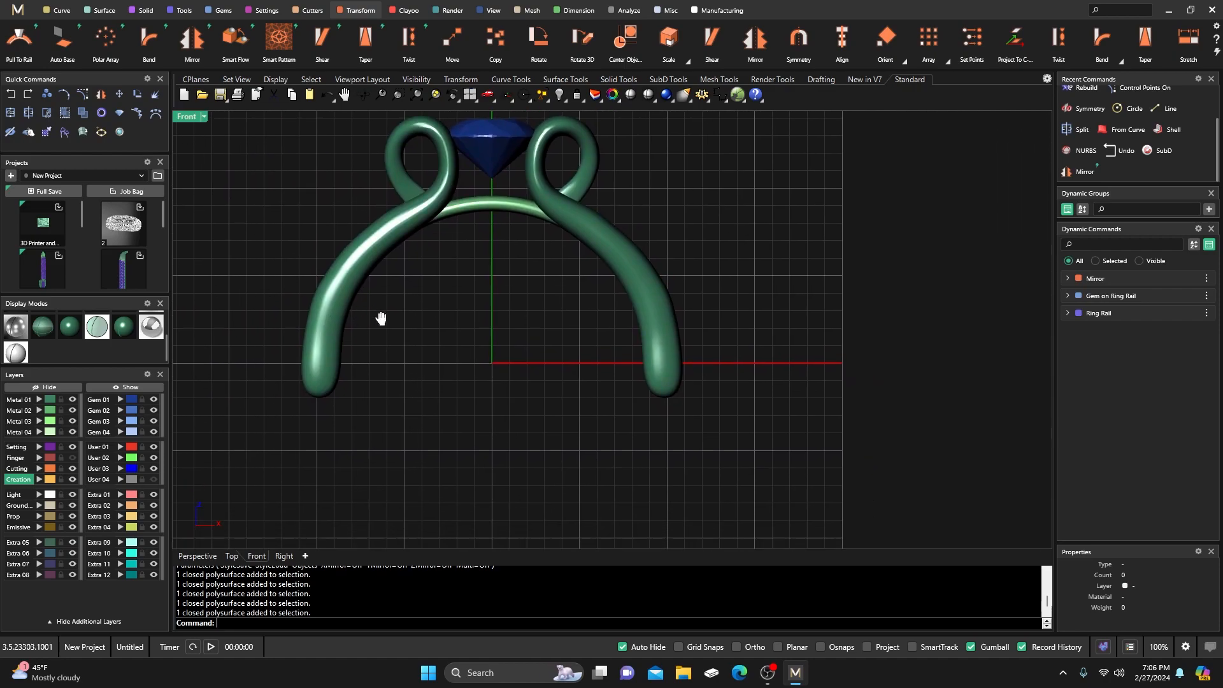
left_click(42, 327)
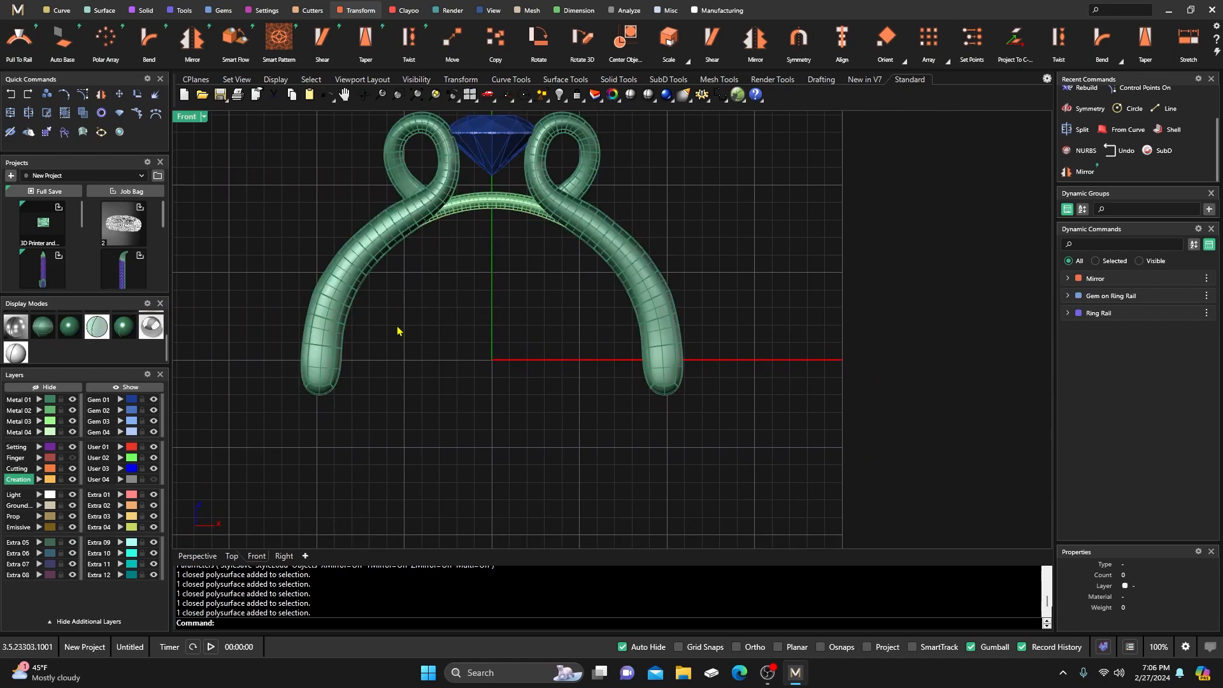
right_click_drag(414, 358, 403, 353)
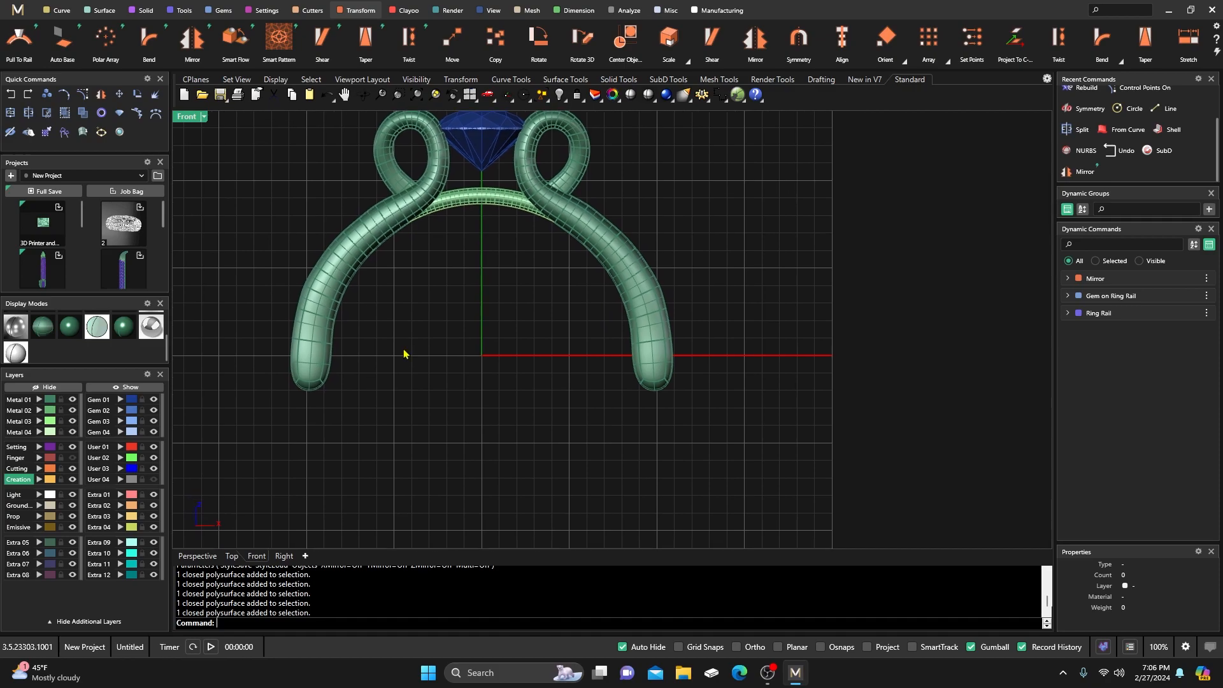
Draw a horizontal line with its midpoint at 0,0,0 and split both shanks with it.
left_click(60, 13)
mouse_move(754, 48)
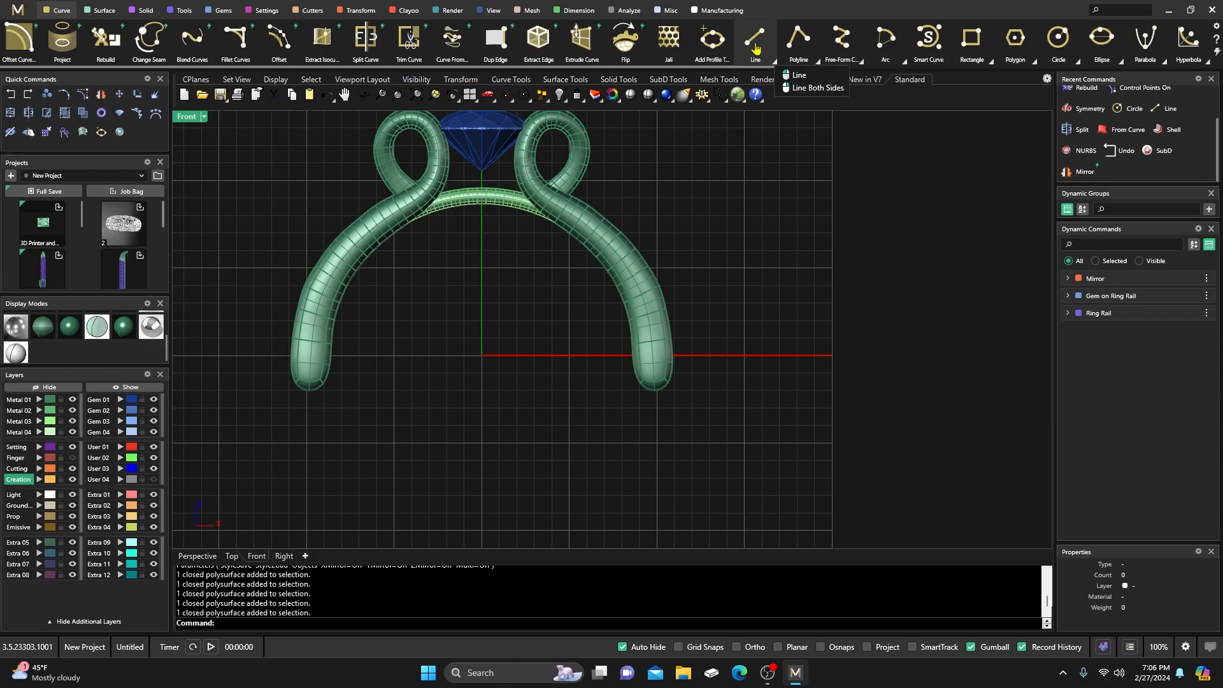
left_click(817, 88)
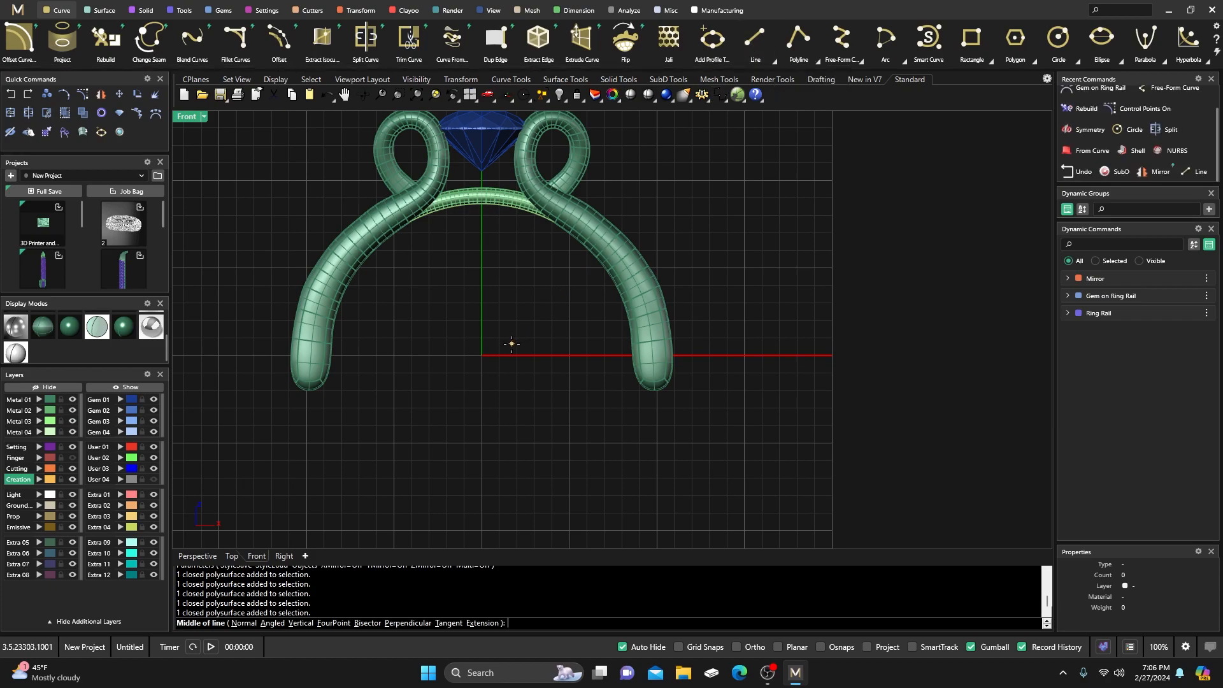
type("0,0,0")
key("Return")
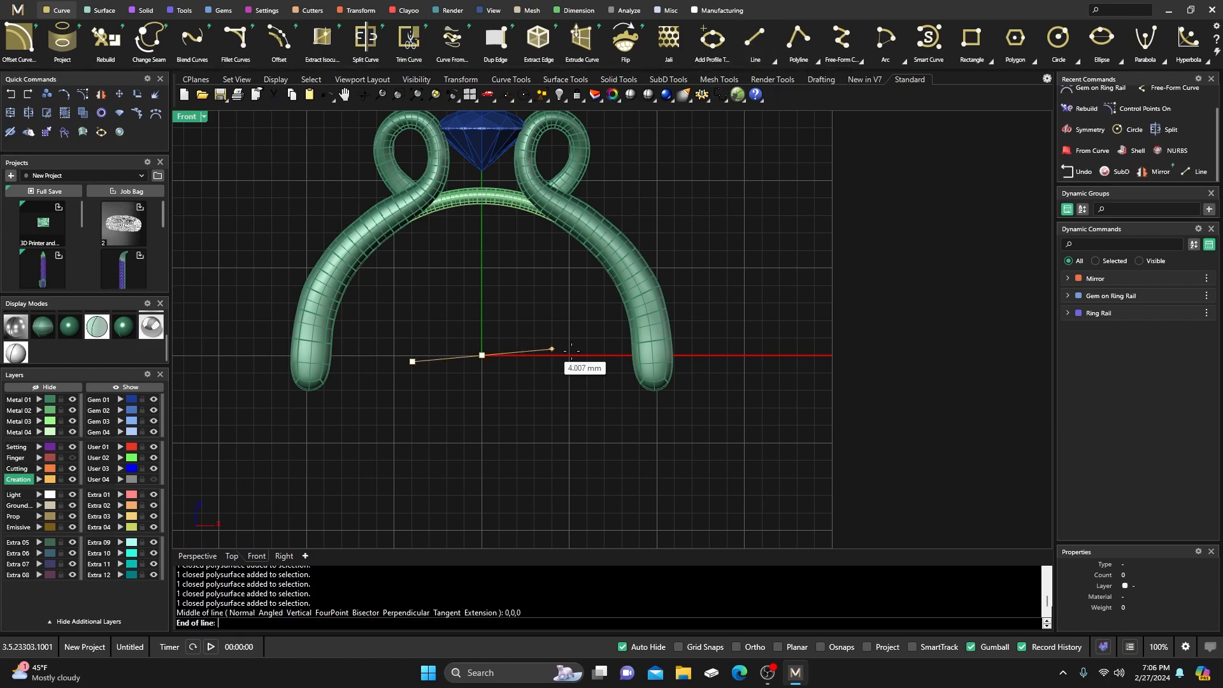
left_click(755, 355)
left_click_drag(719, 438, 251, 357)
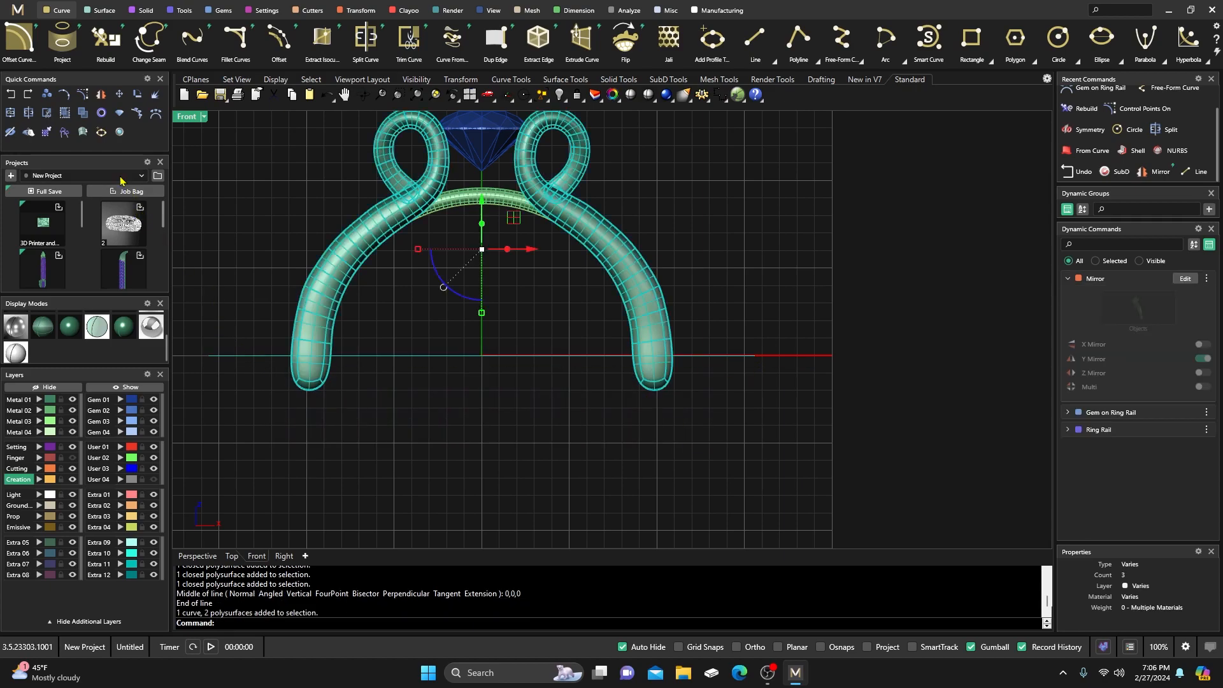
left_click(28, 113)
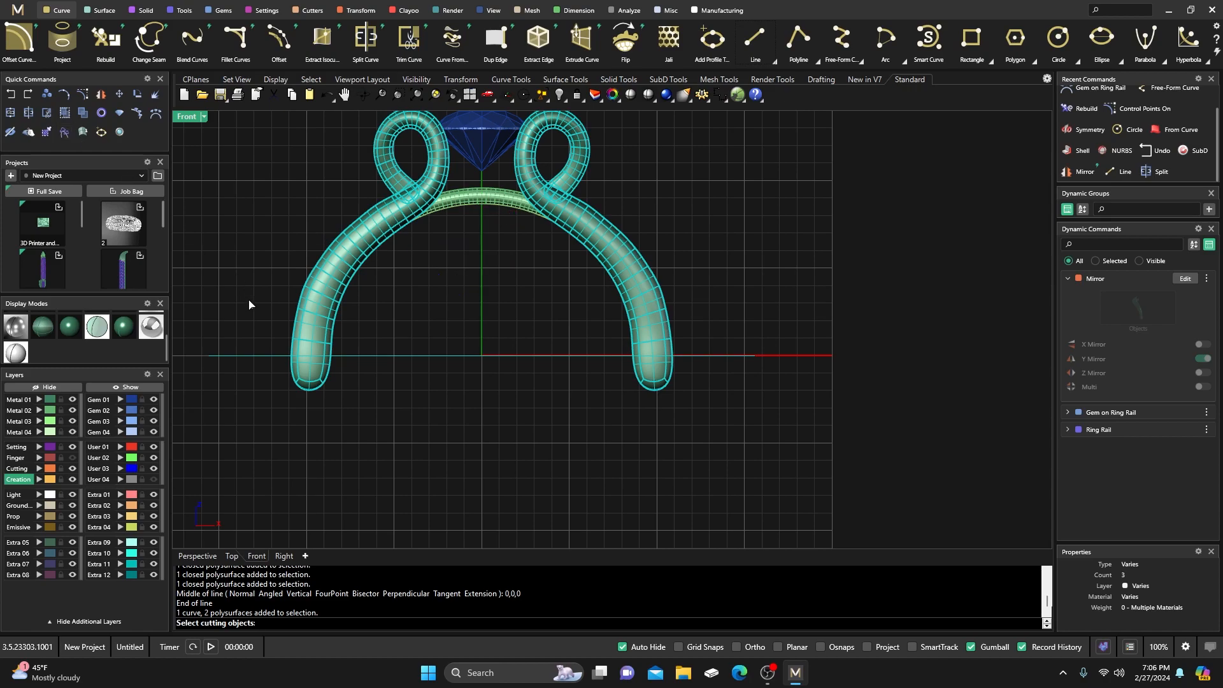
key("Escape")
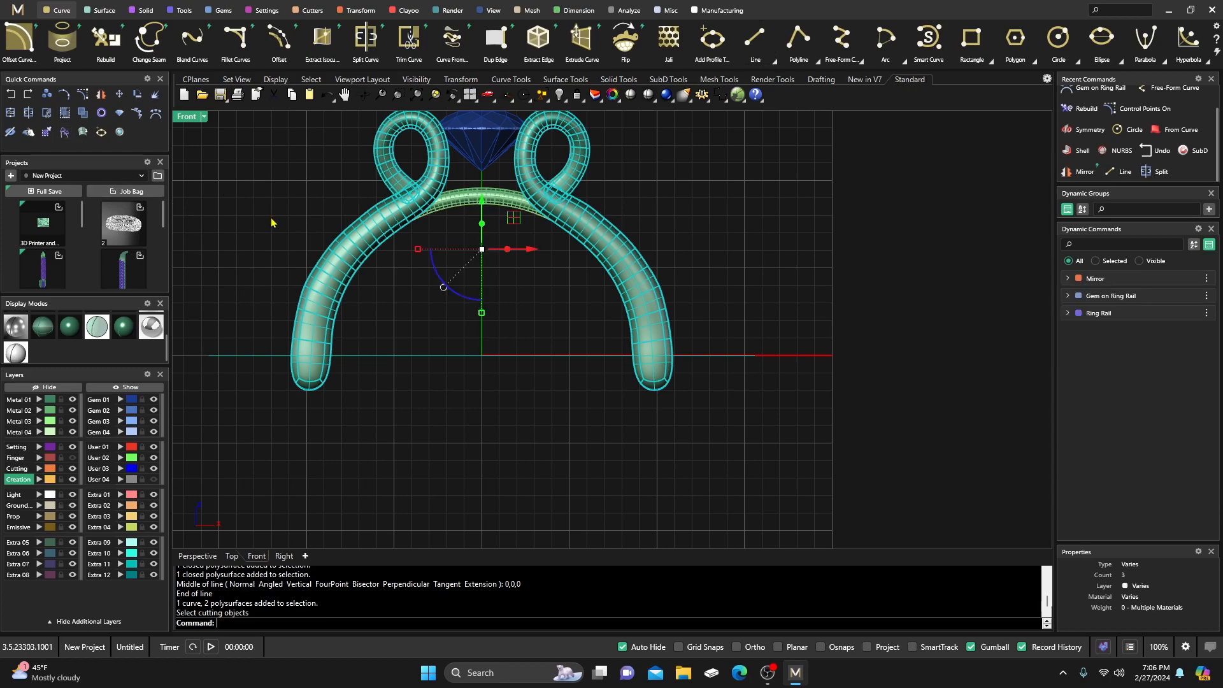
Trim off both shank ends below the line, then delete the cutting line.
left_click(47, 115)
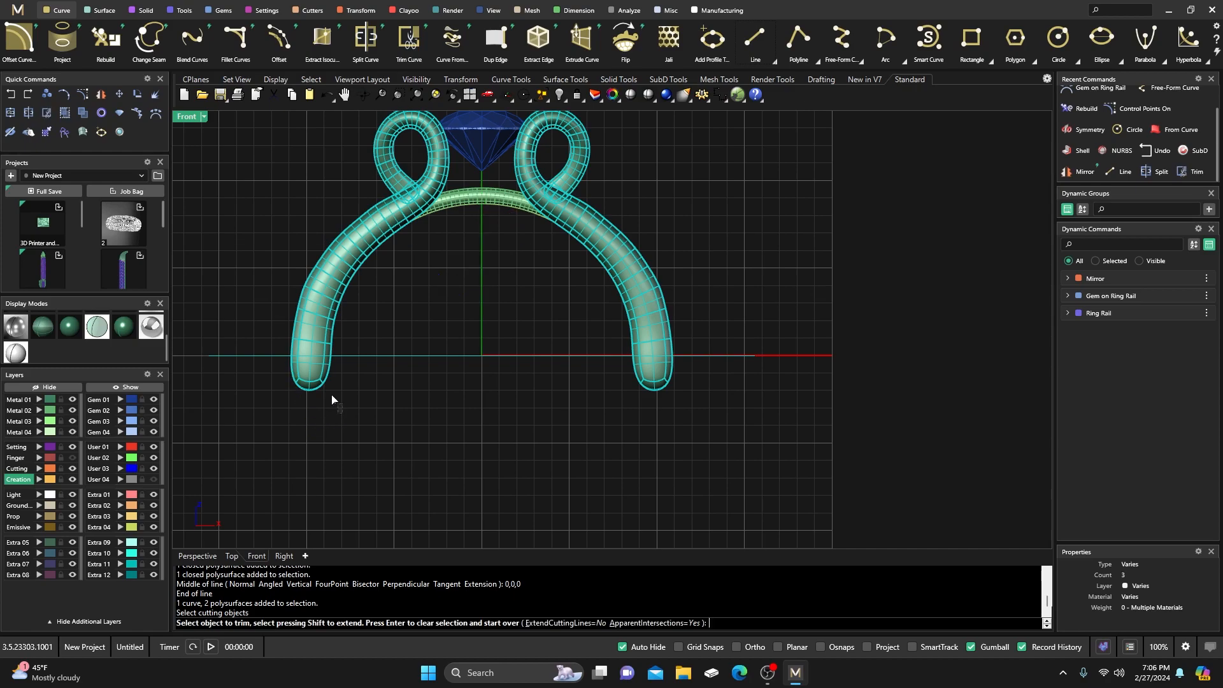
left_click(287, 371)
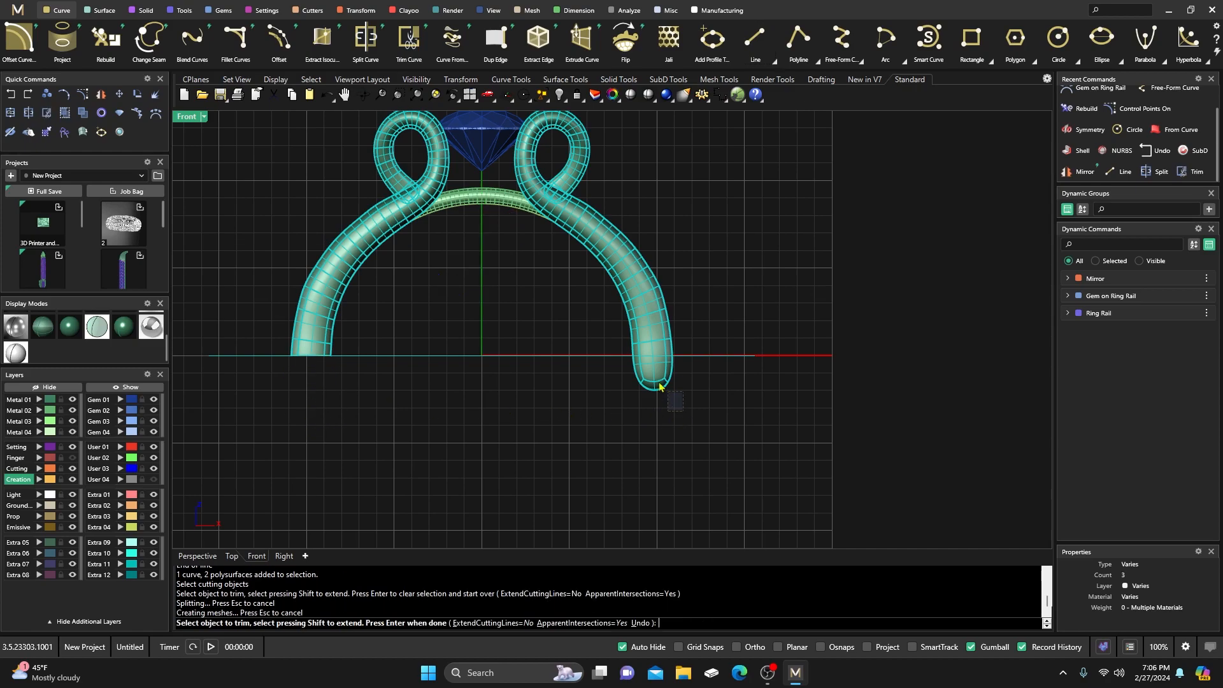
left_click(637, 368)
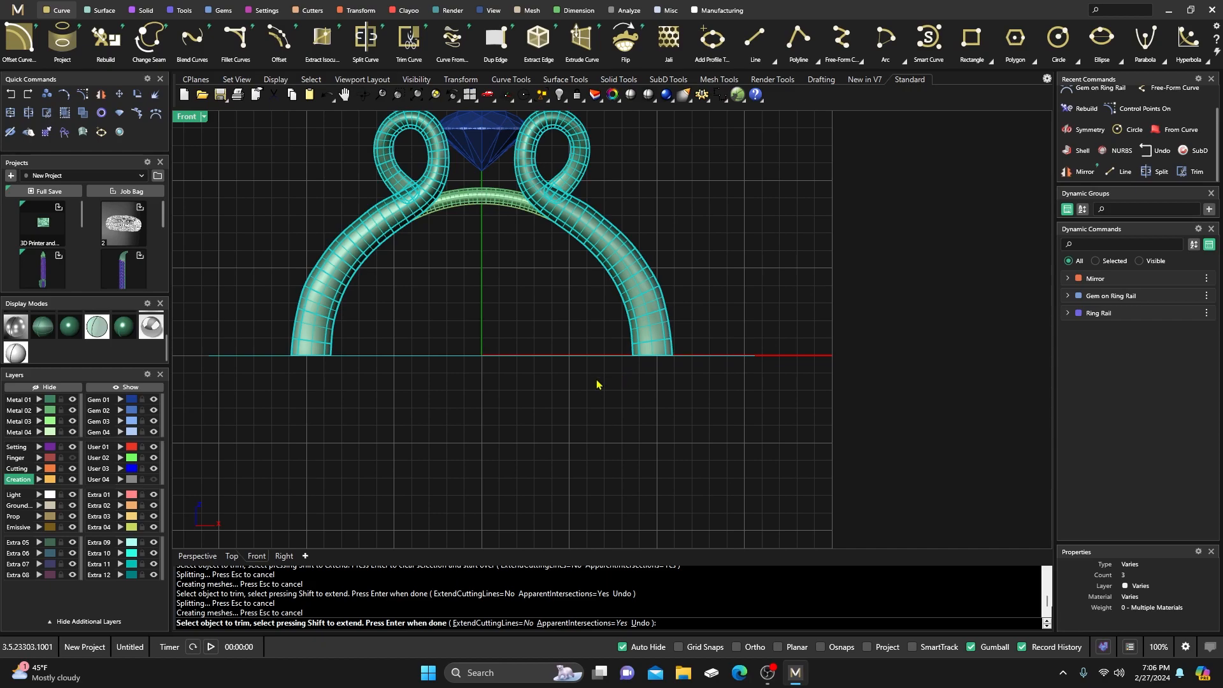
key("Return")
left_click(546, 387)
left_click(520, 355)
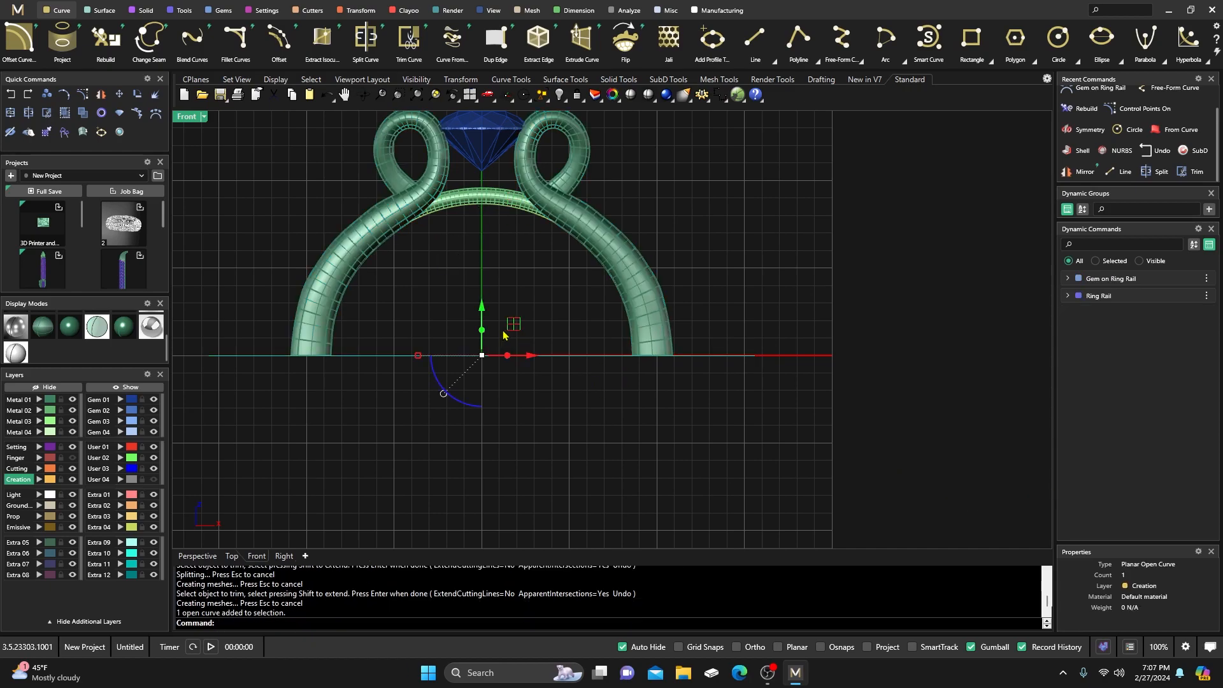
key("Delete")
Orbit the maximized Perspective view down to a low front angle of the ring.
double_click(195, 118)
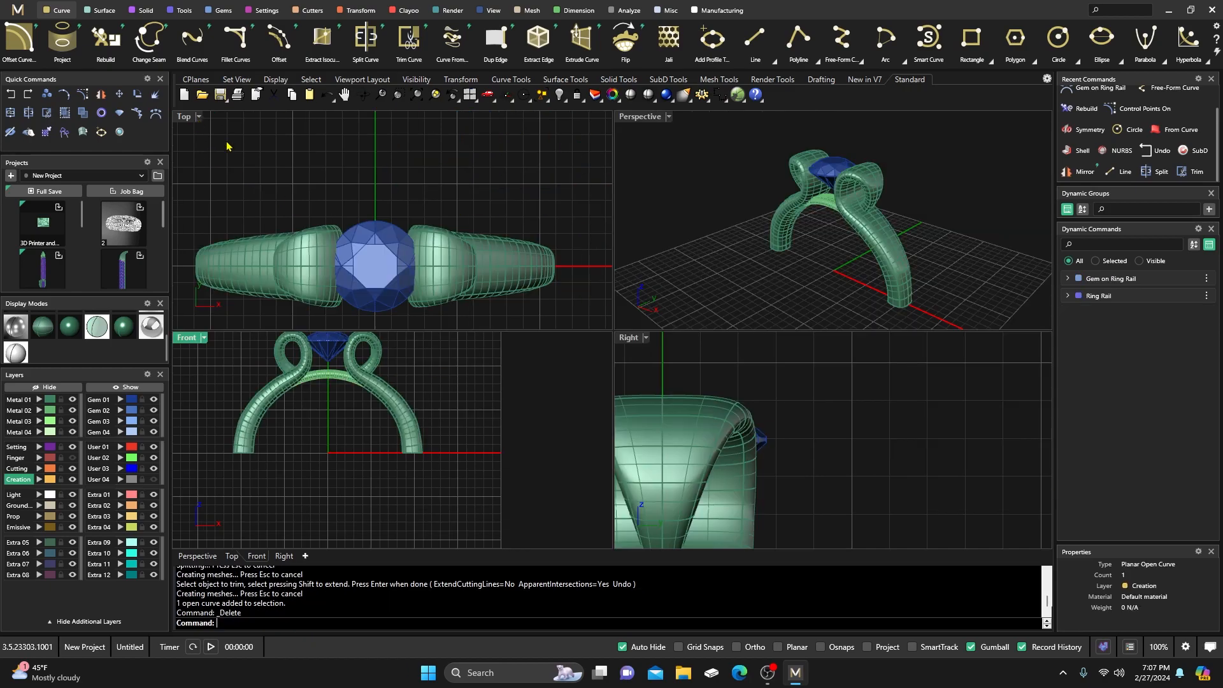
double_click(647, 118)
right_click_drag(646, 120, 681, 431)
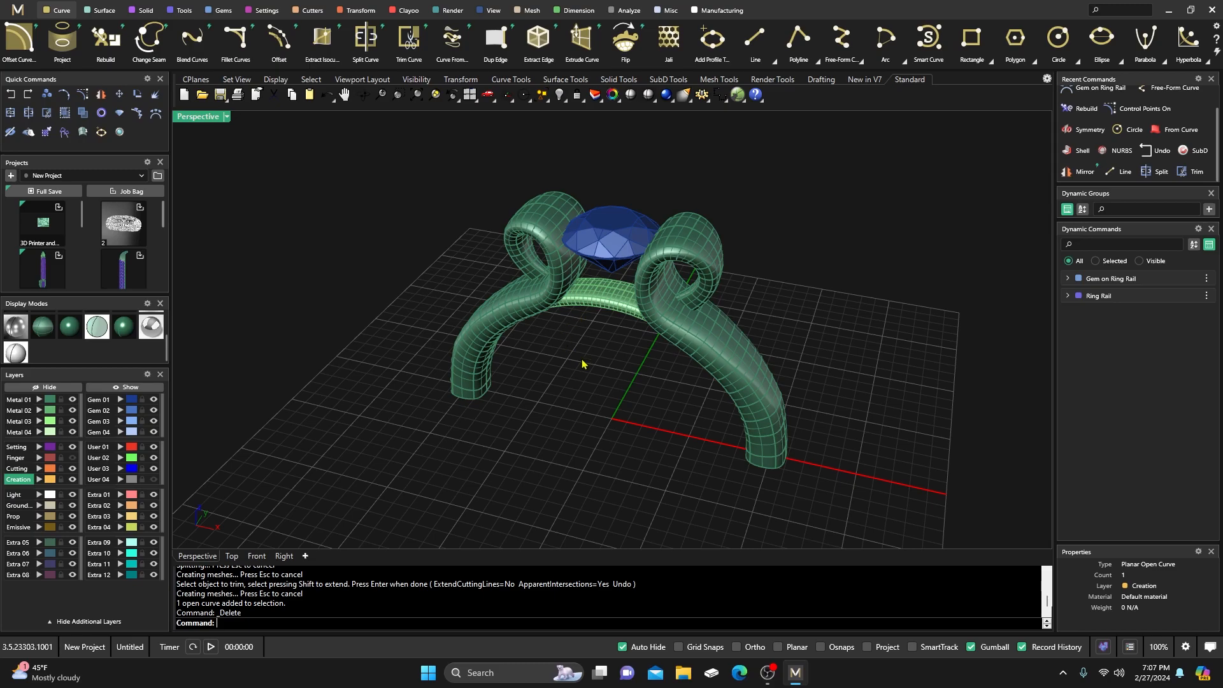
right_click_drag(560, 388, 641, 319)
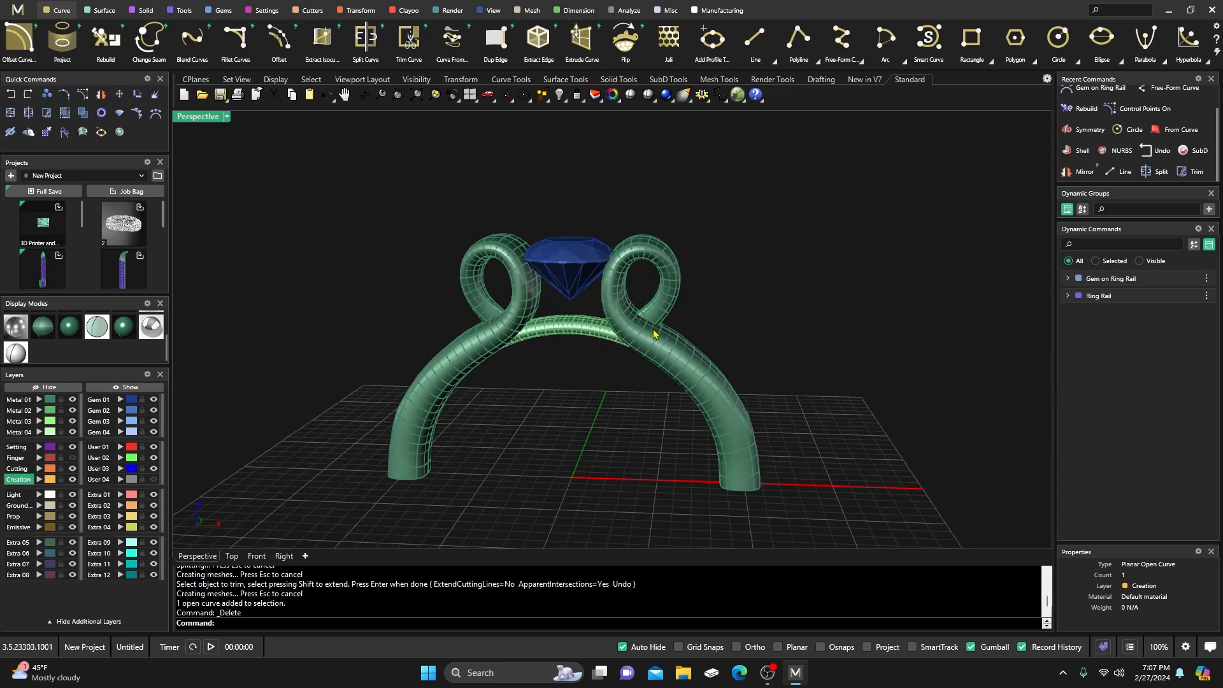
left_click(653, 333)
scroll(647, 325, "up", 4)
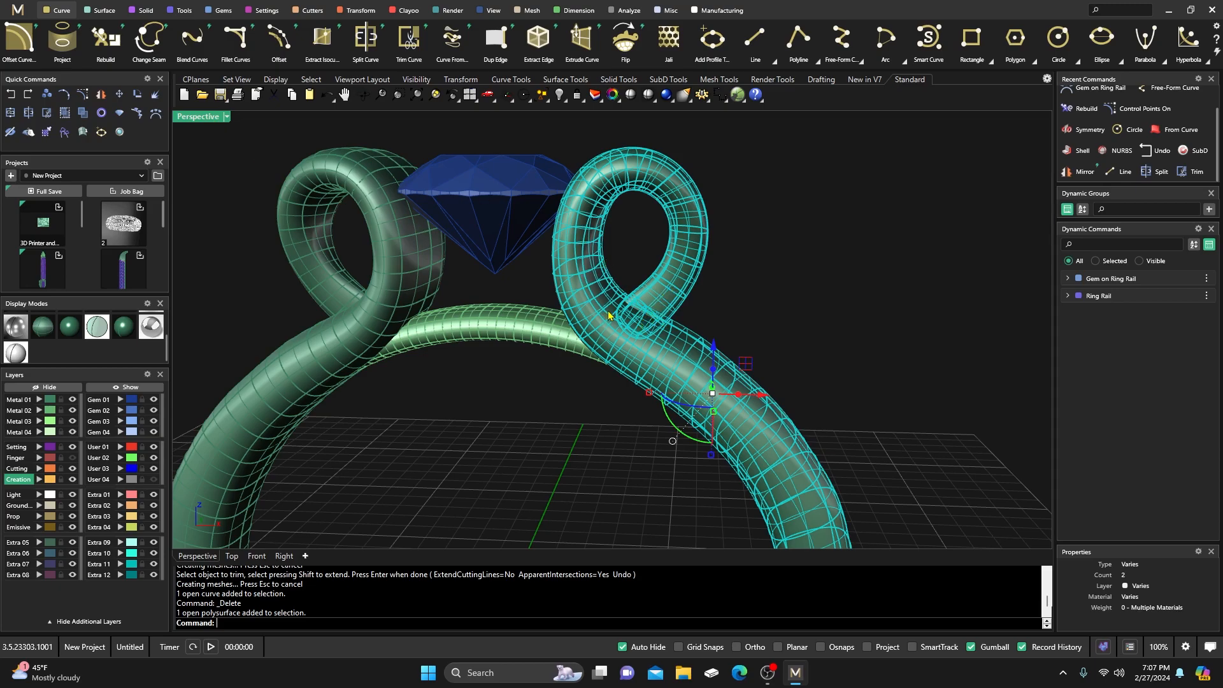
scroll(491, 368, "down", 2)
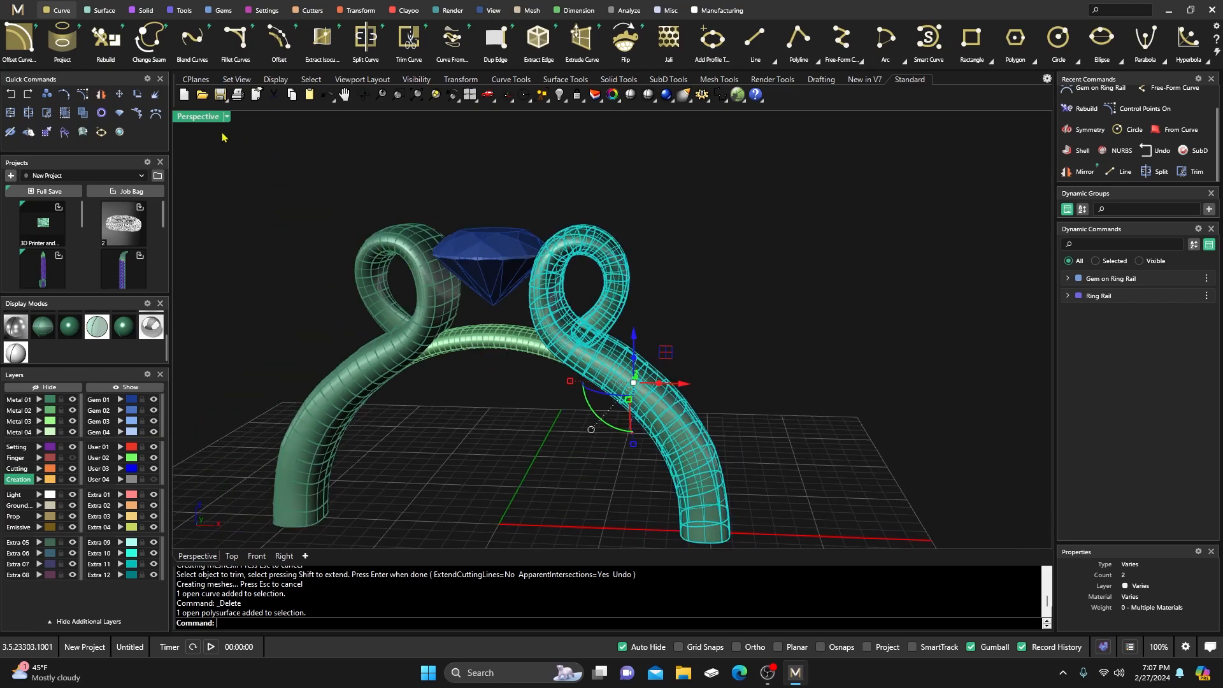
Restore the four-view layout and zoom and pan the Front view onto the loops.
double_click(198, 118)
scroll(466, 375, "up", 2)
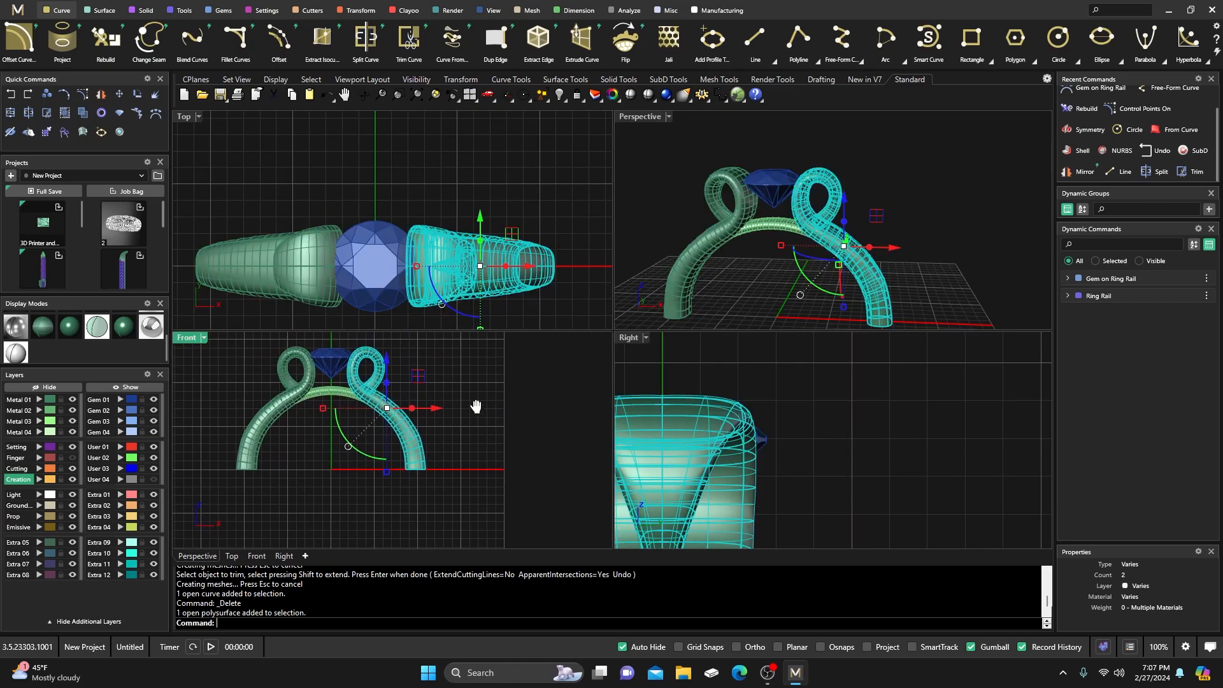
scroll(402, 424, "up", 3)
left_click(479, 376)
right_click_drag(439, 390, 481, 427)
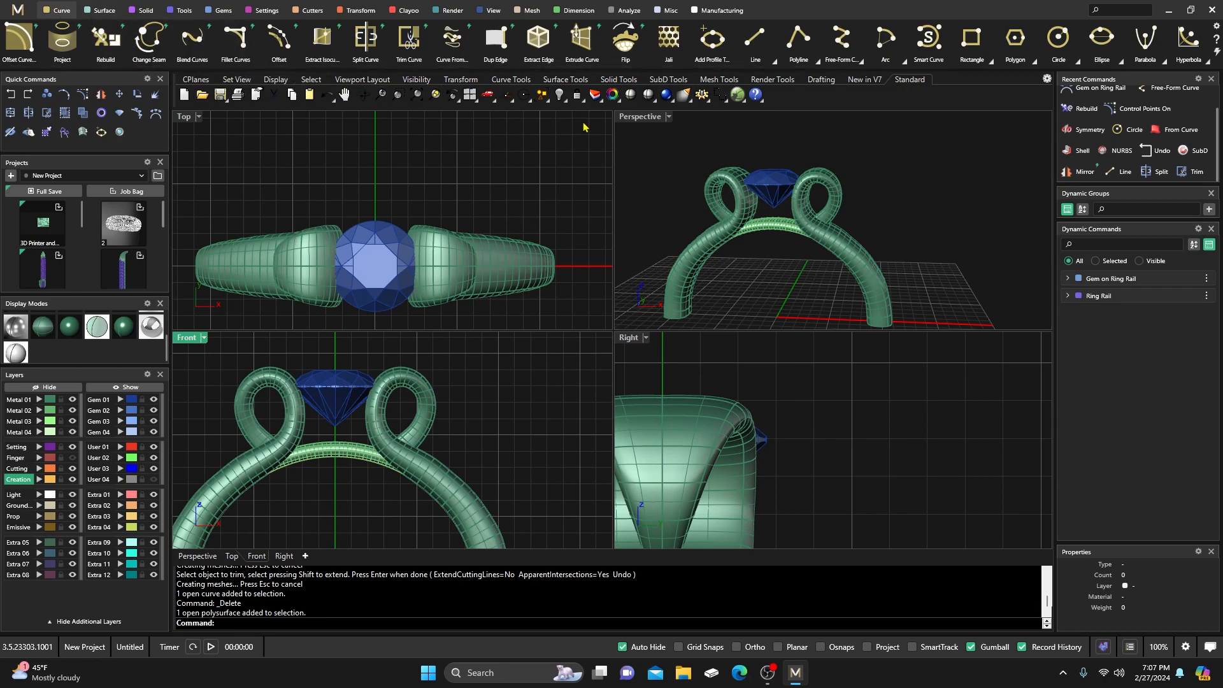
Draw a short horizontal line across the right loop and split the right shank with it.
left_click(755, 62)
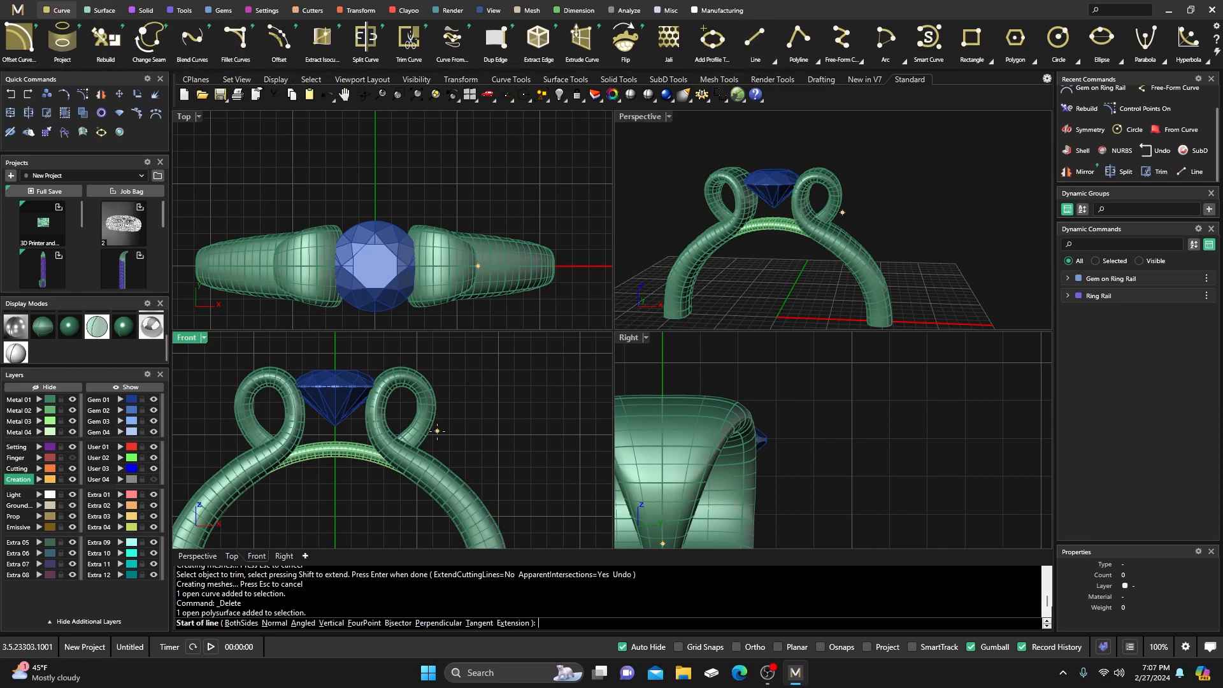
scroll(426, 434, "up", 4)
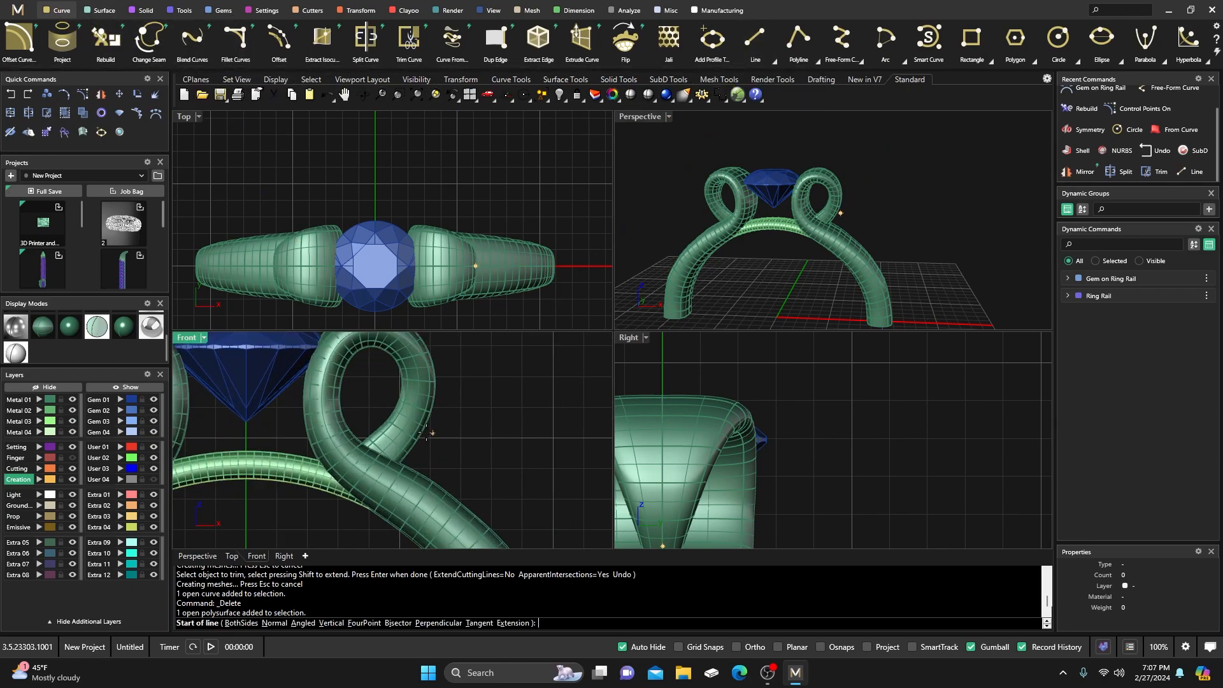
left_click(381, 400)
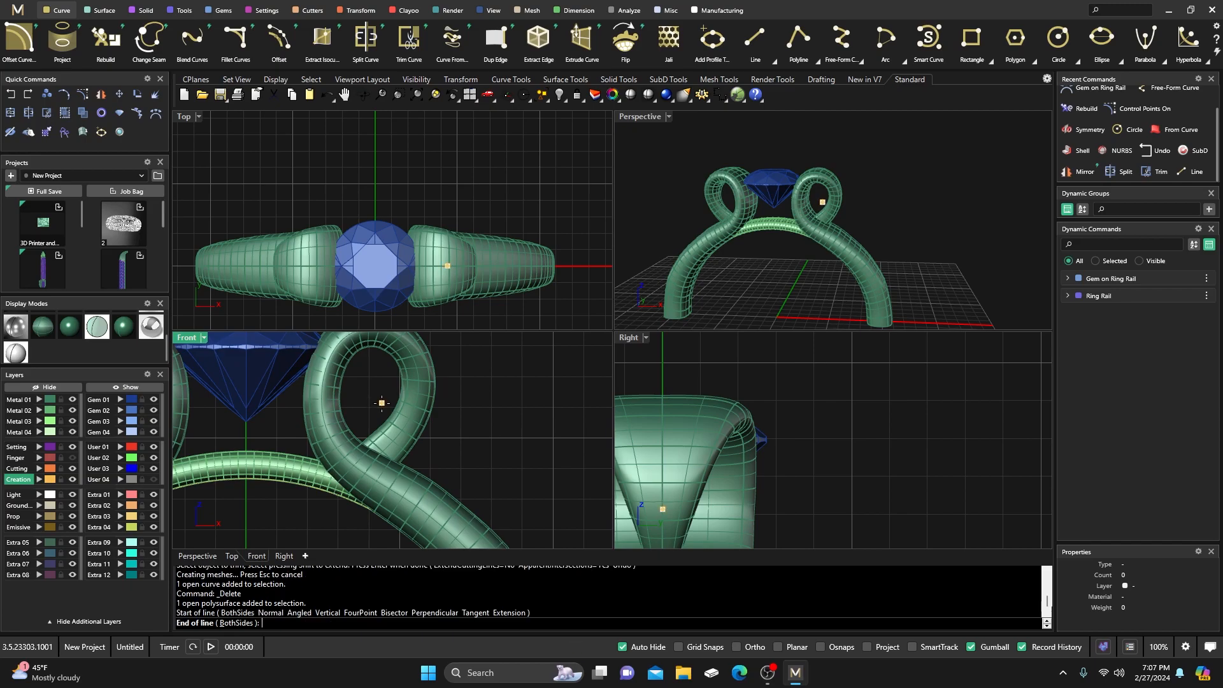
left_click(462, 421, "shift")
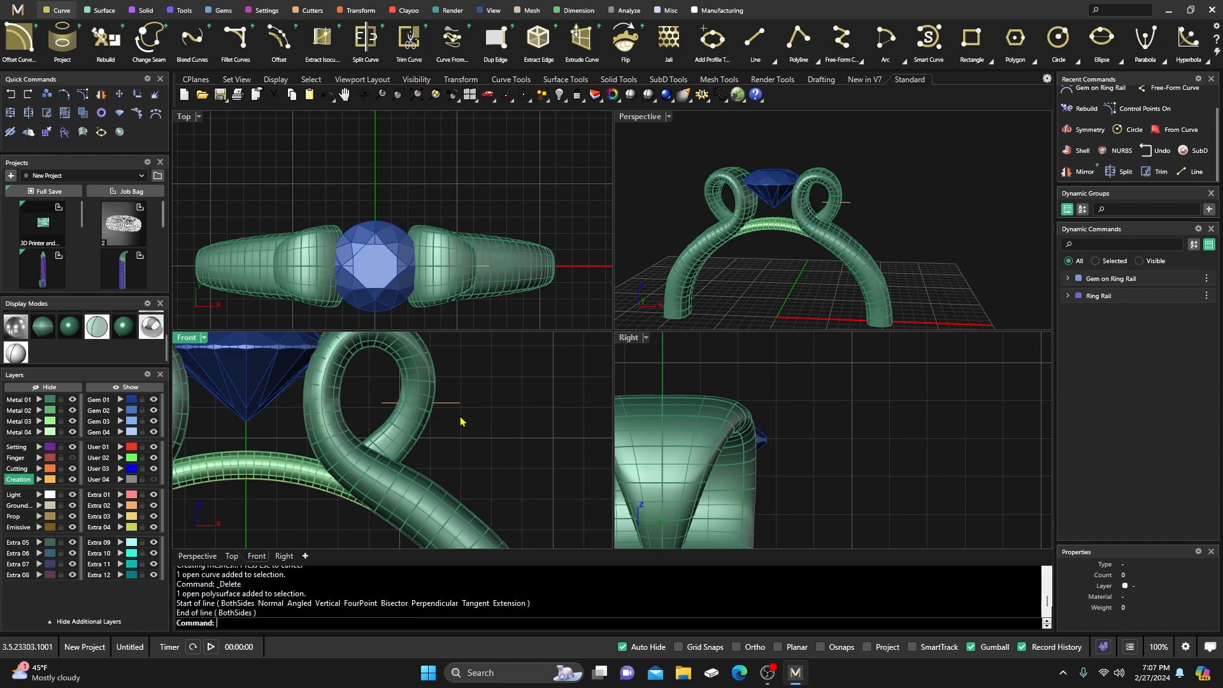
left_click(417, 427)
left_click(28, 114)
left_click(453, 411)
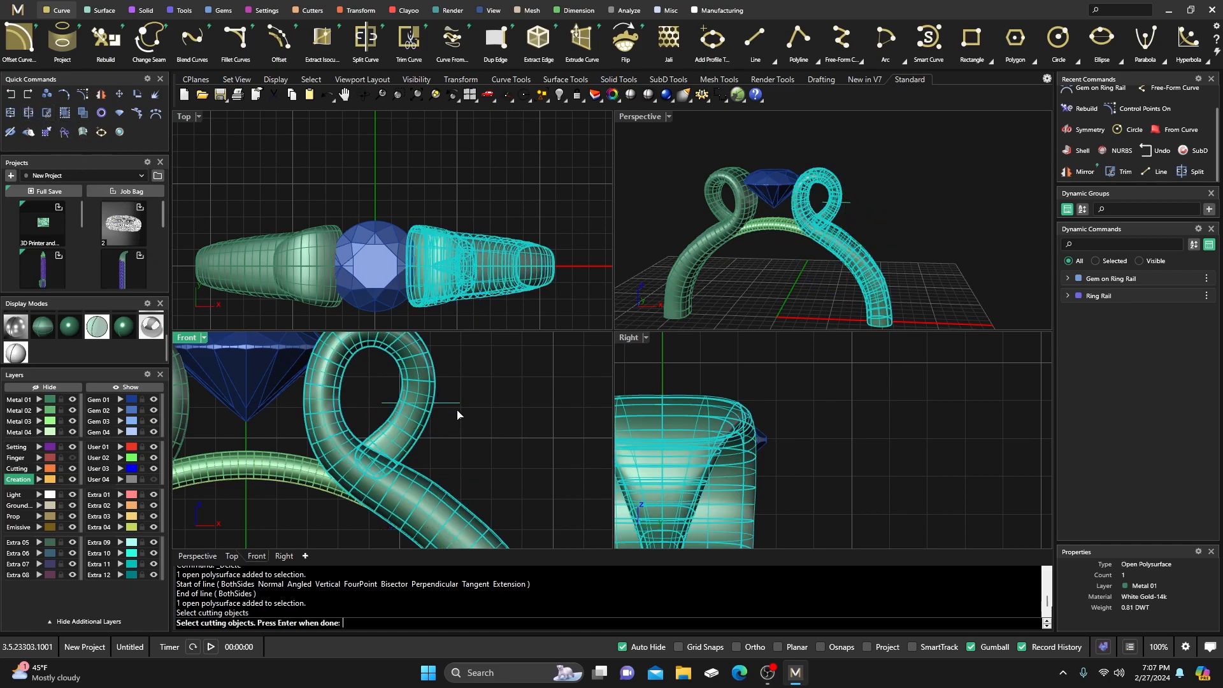
right_click(469, 438)
Select the large right-shank piece and Cap its open ends.
left_click(407, 423)
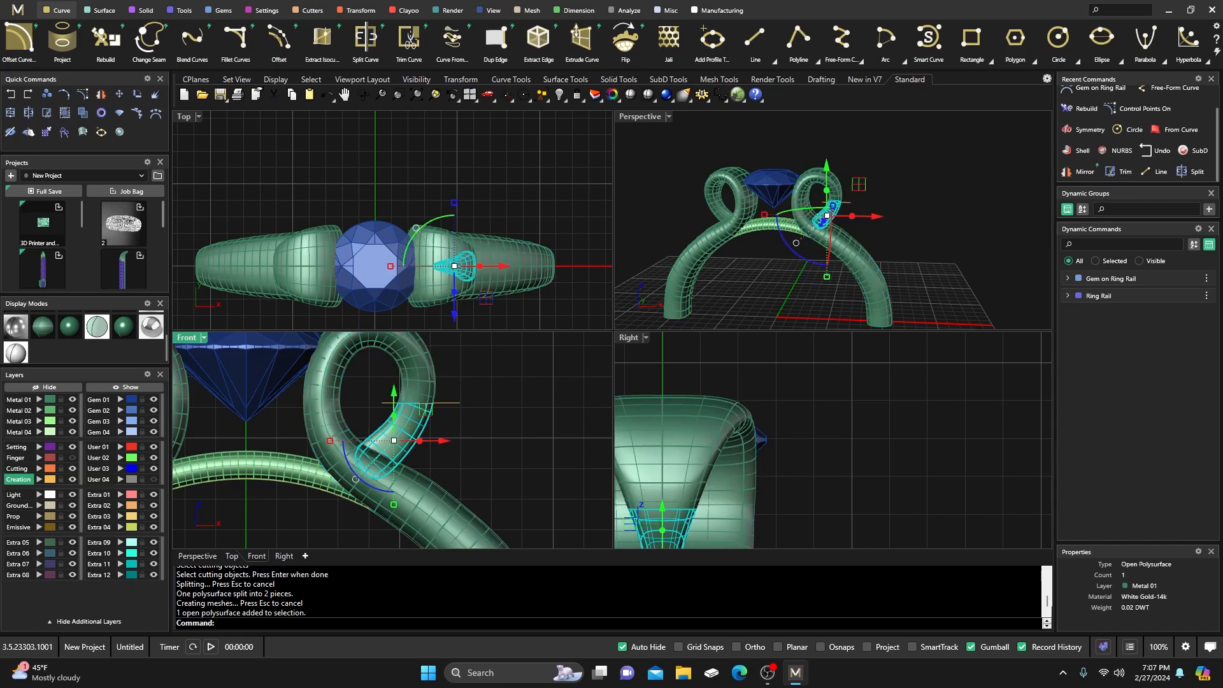
left_click(427, 386)
left_click(416, 429)
left_click(421, 378)
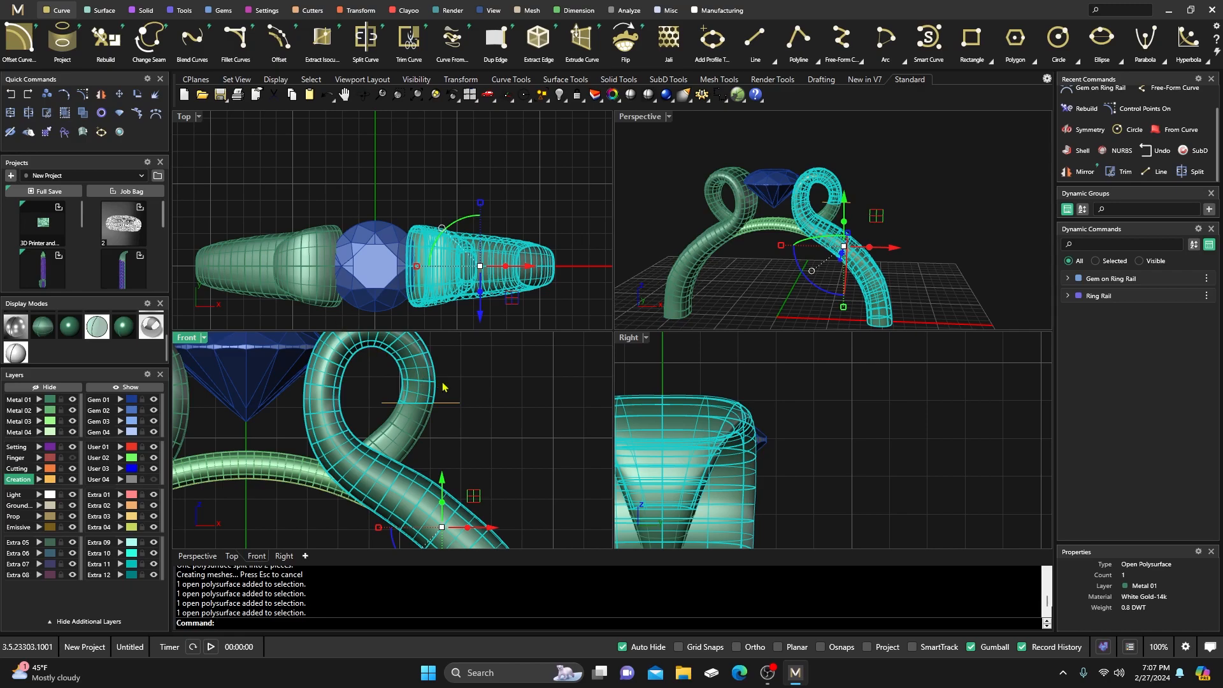
type("ap")
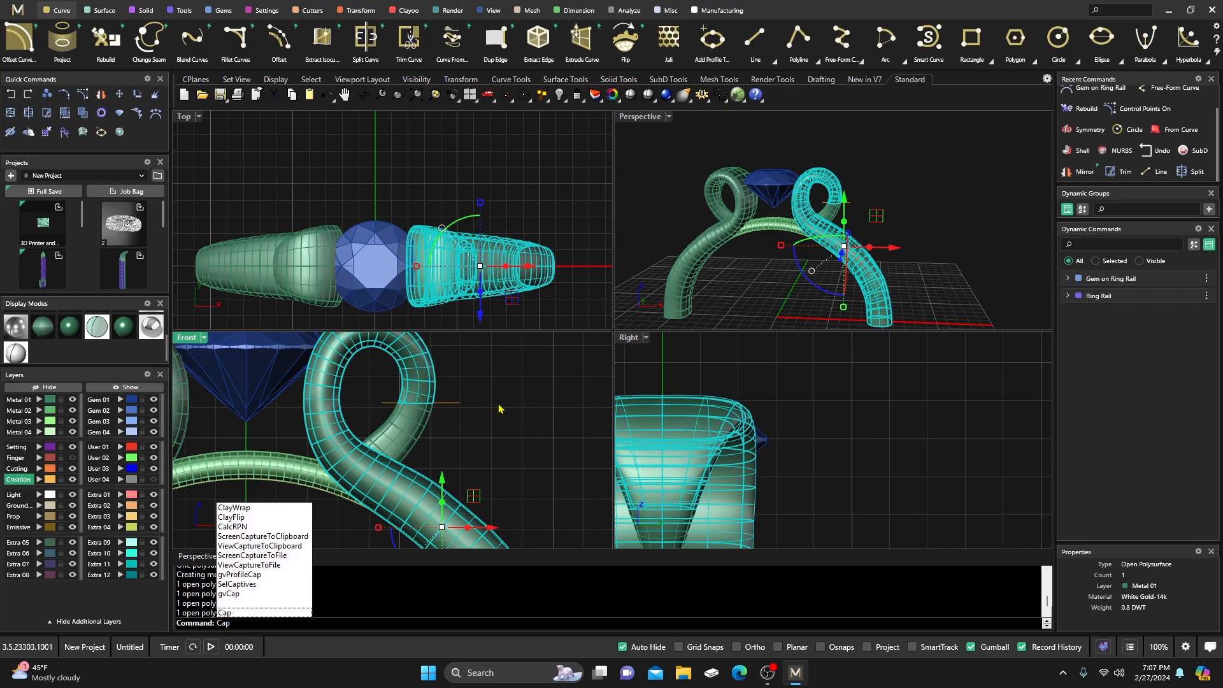
key("Return")
Select the small open loop piece and Cap it into a 0.03 DWT solid.
left_click(420, 385)
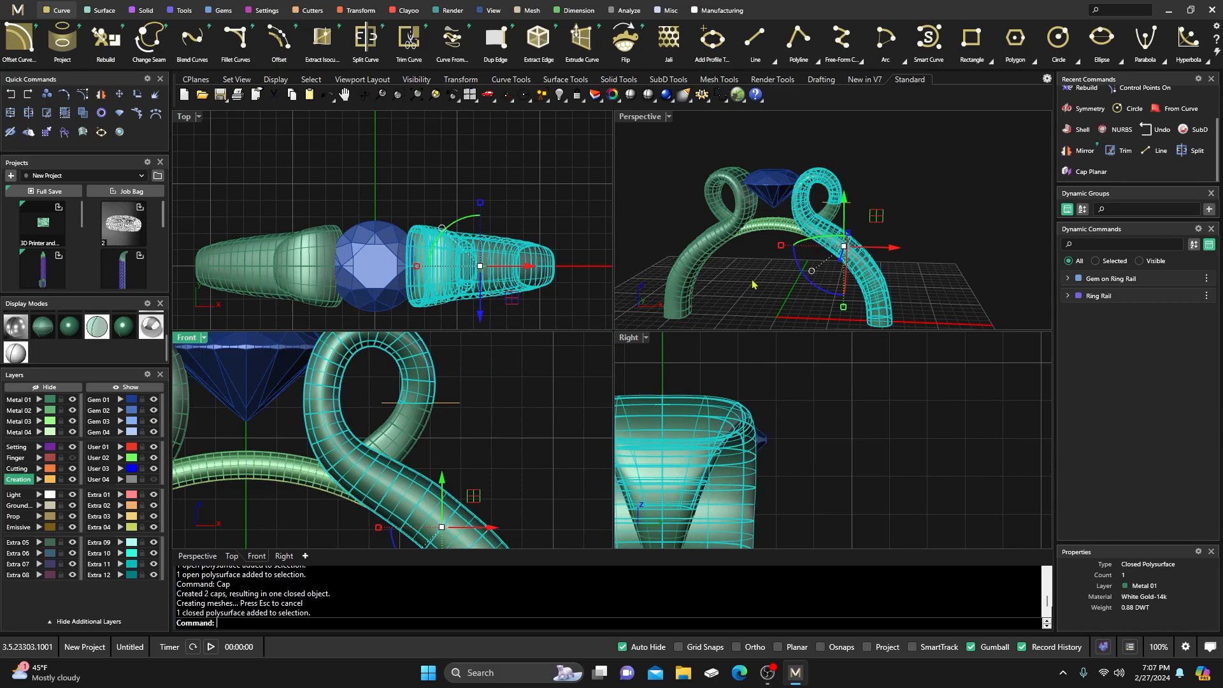
scroll(828, 246, "up", 6)
right_click_drag(813, 227, 804, 236)
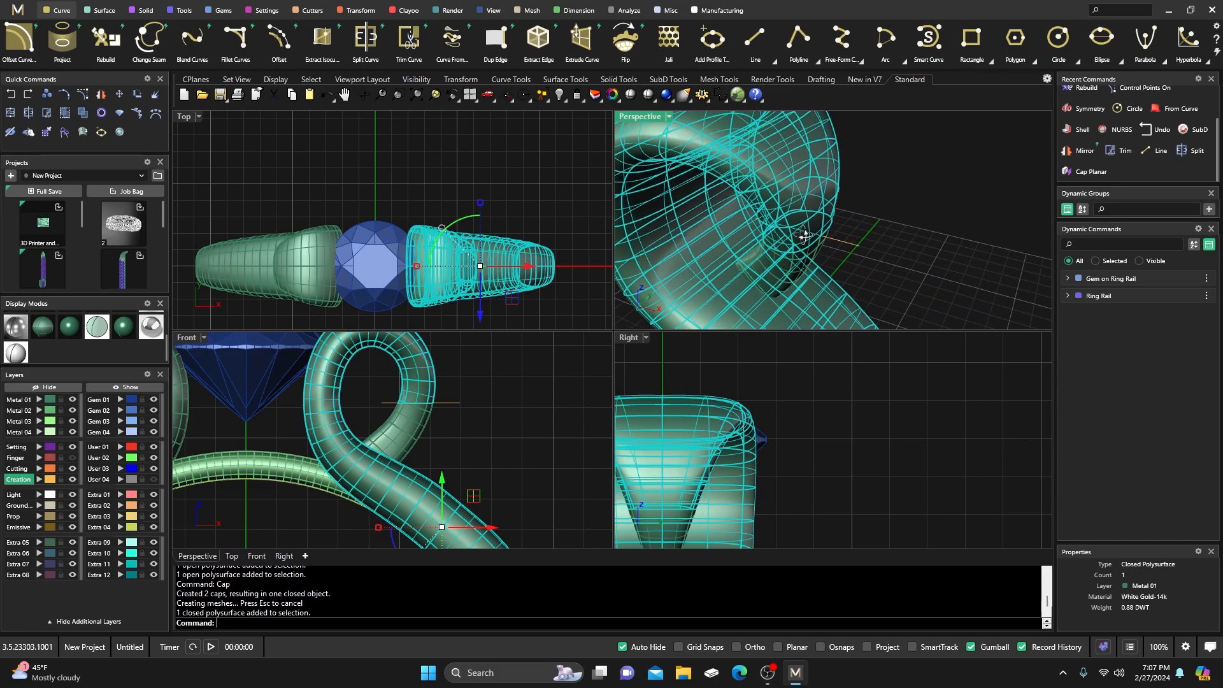
key("Escape")
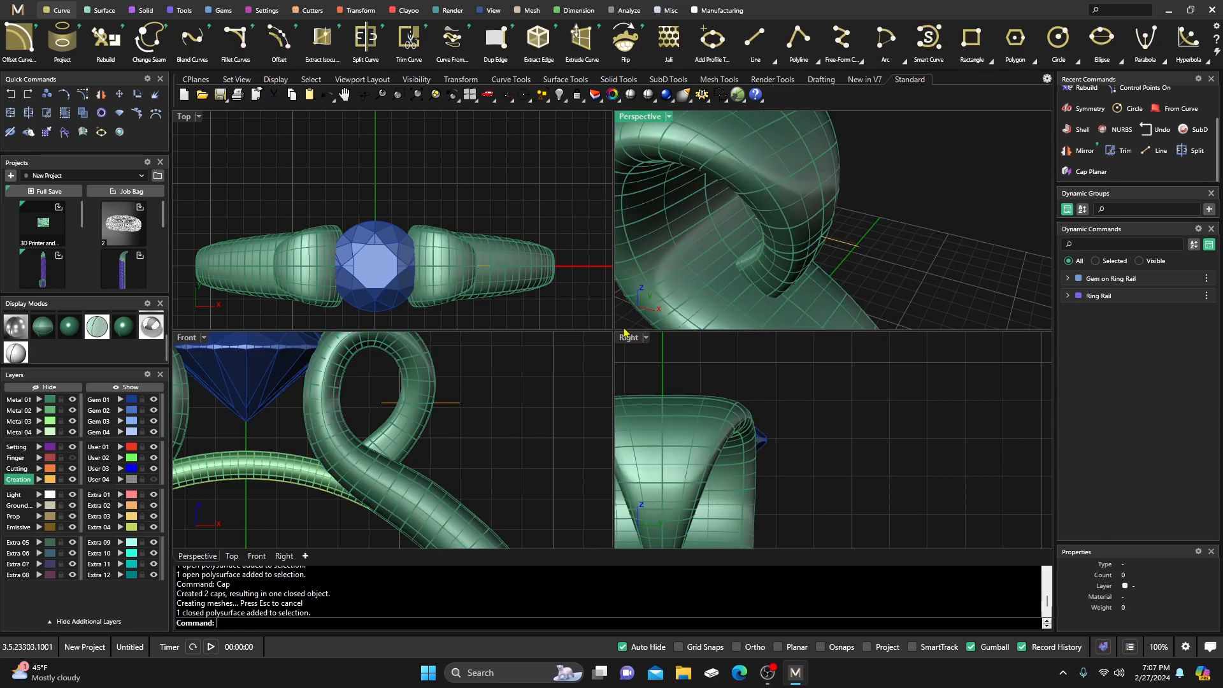
left_click(400, 439)
type("Cap")
key("Return")
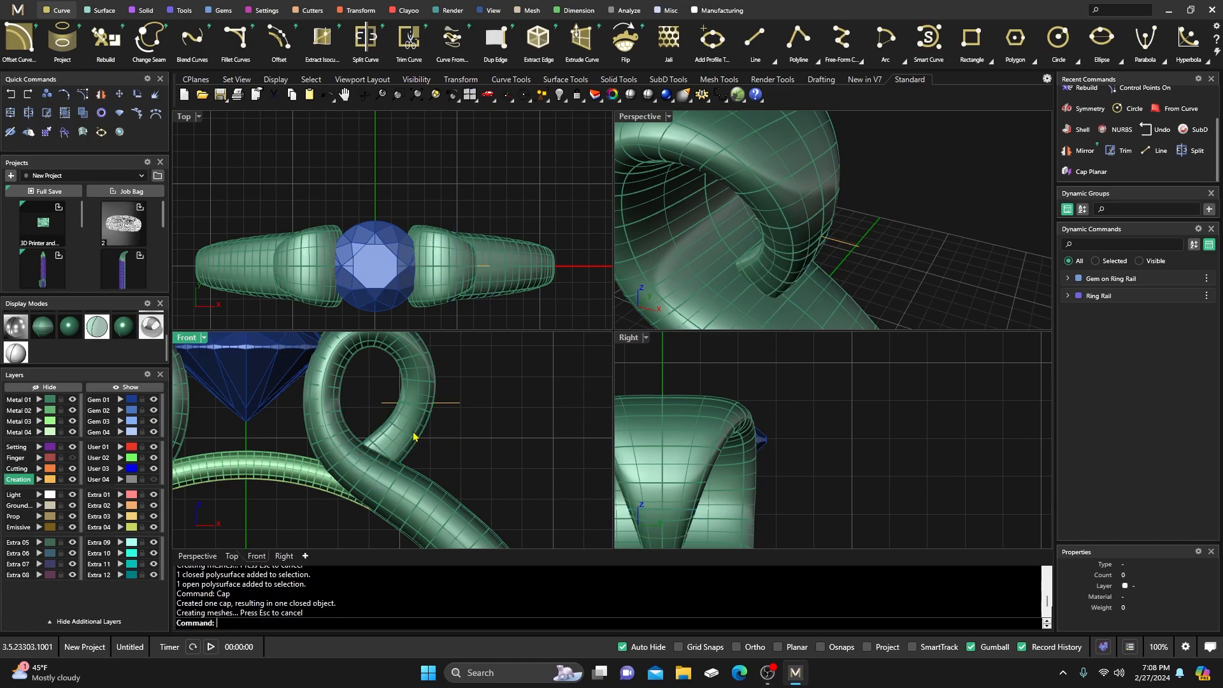
Maximize the Perspective view and orbit around the whole ring to review it.
left_click(925, 237)
left_click(533, 269)
left_click(519, 183)
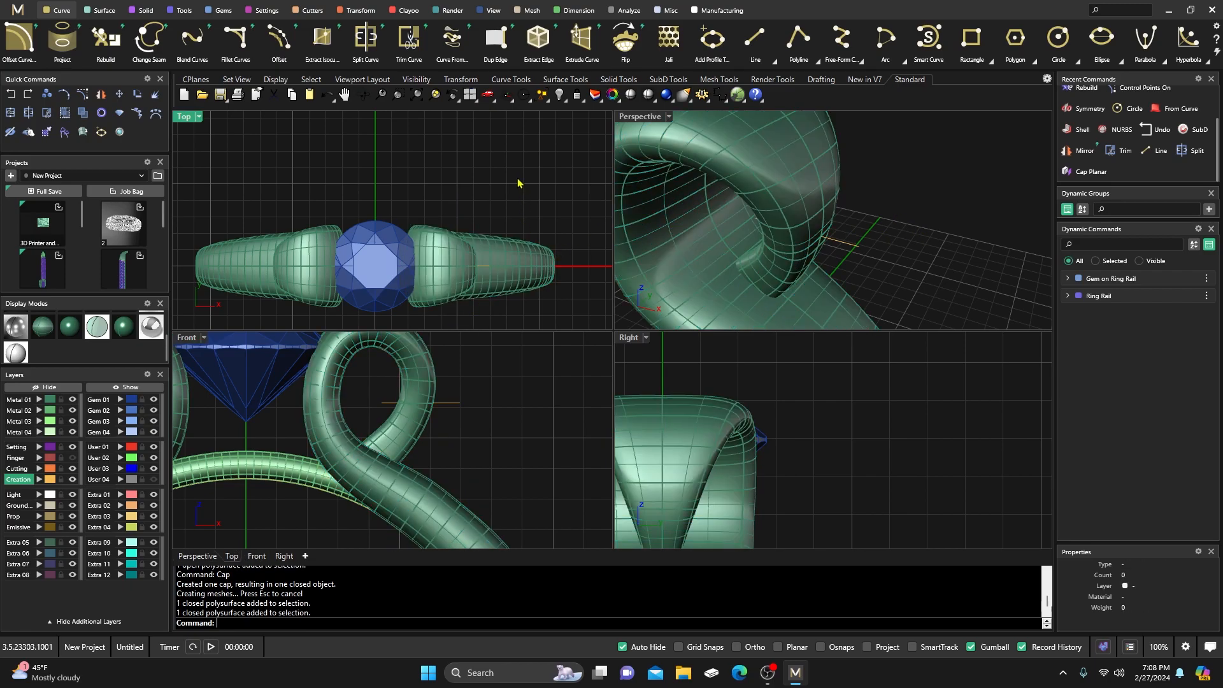
scroll(514, 194, "down", 6)
double_click(640, 117)
right_click_drag(544, 325, 597, 276)
scroll(598, 275, "down", 5)
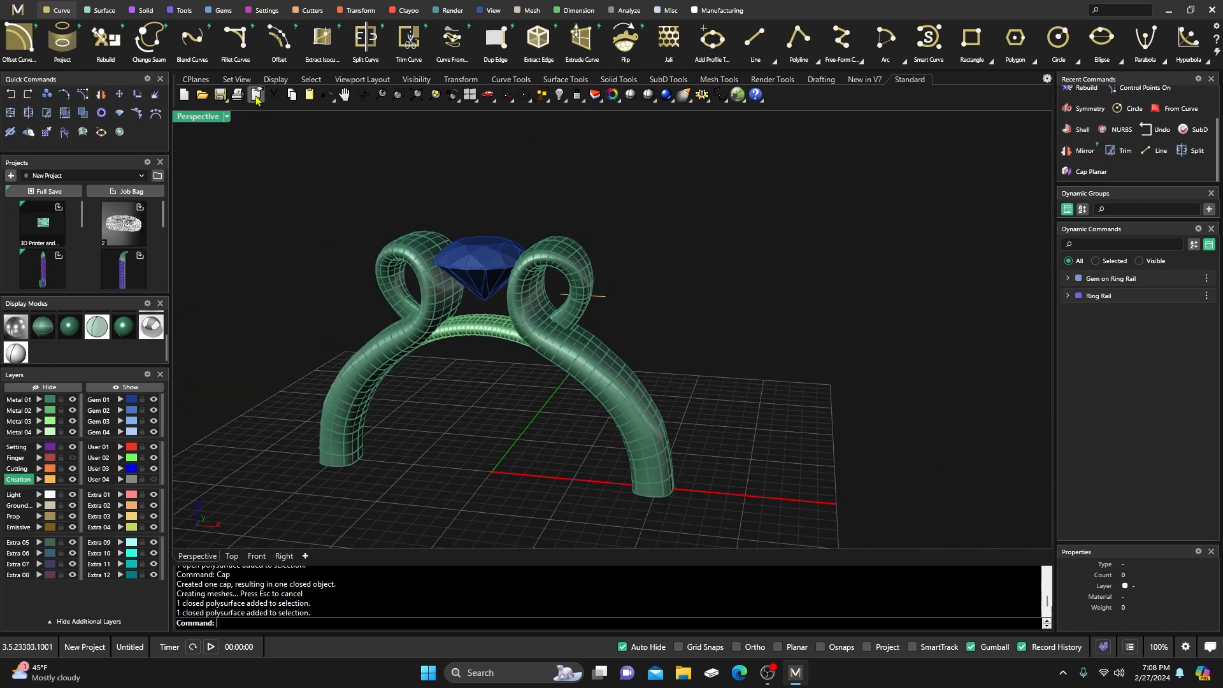
Boolean-union the right shank with its small loop piece.
left_click(144, 11)
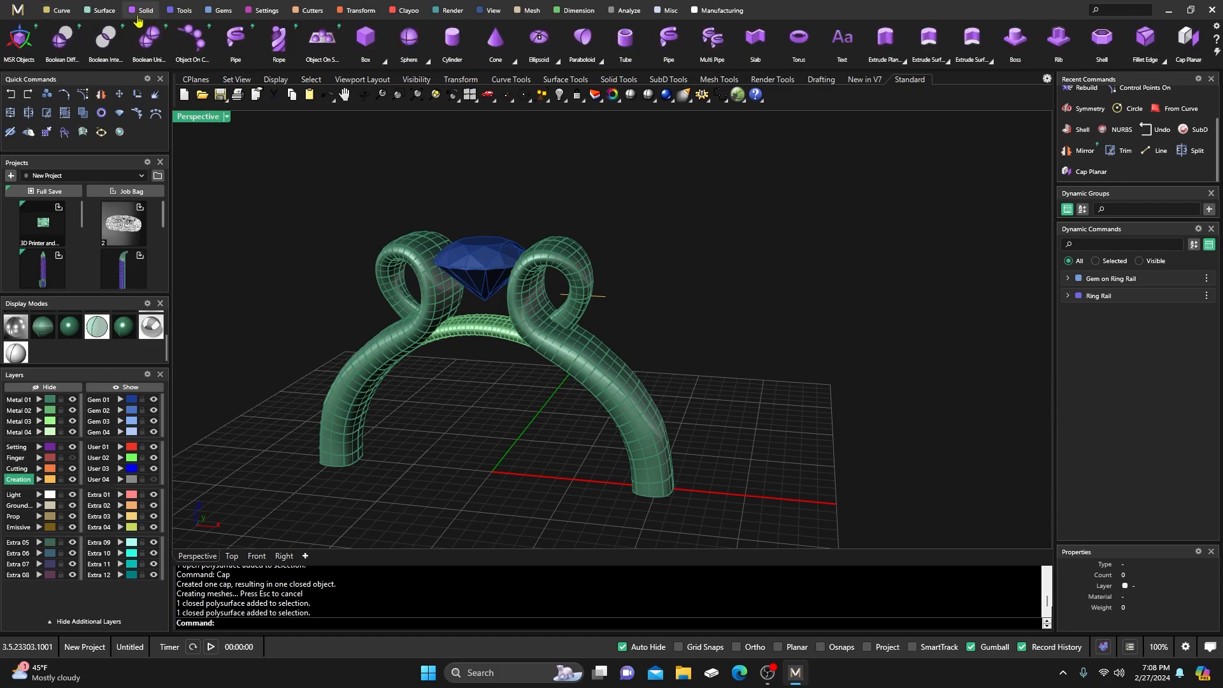
left_click(150, 39)
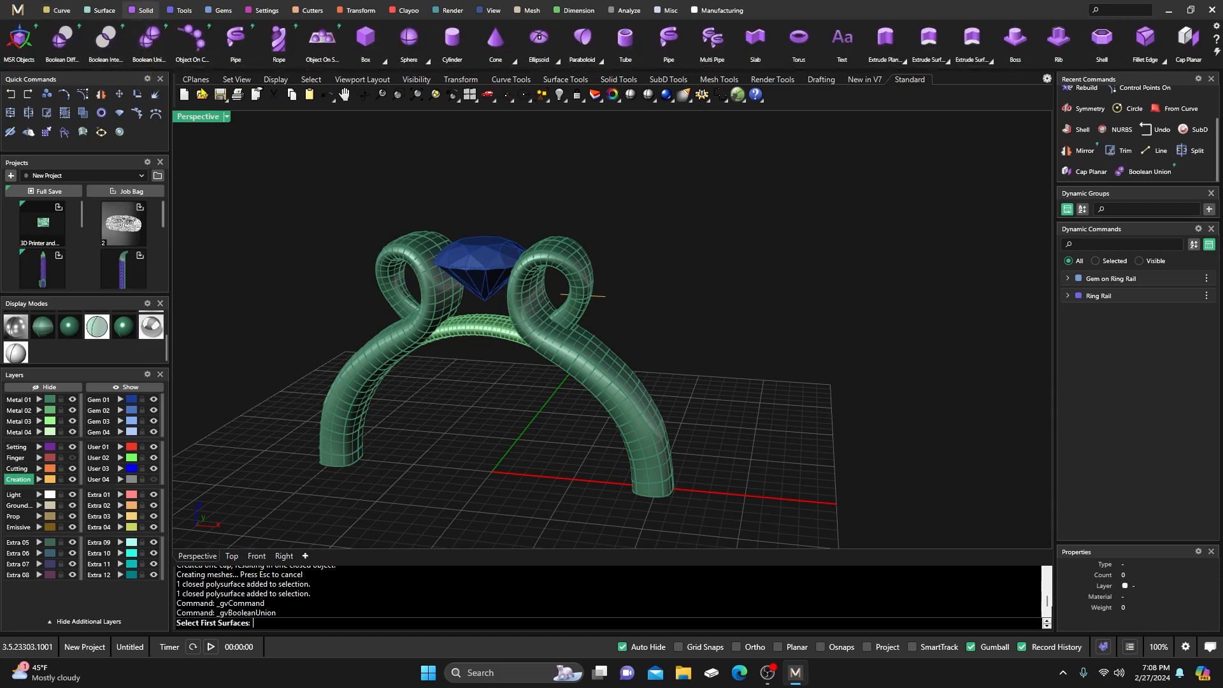
left_click(552, 343)
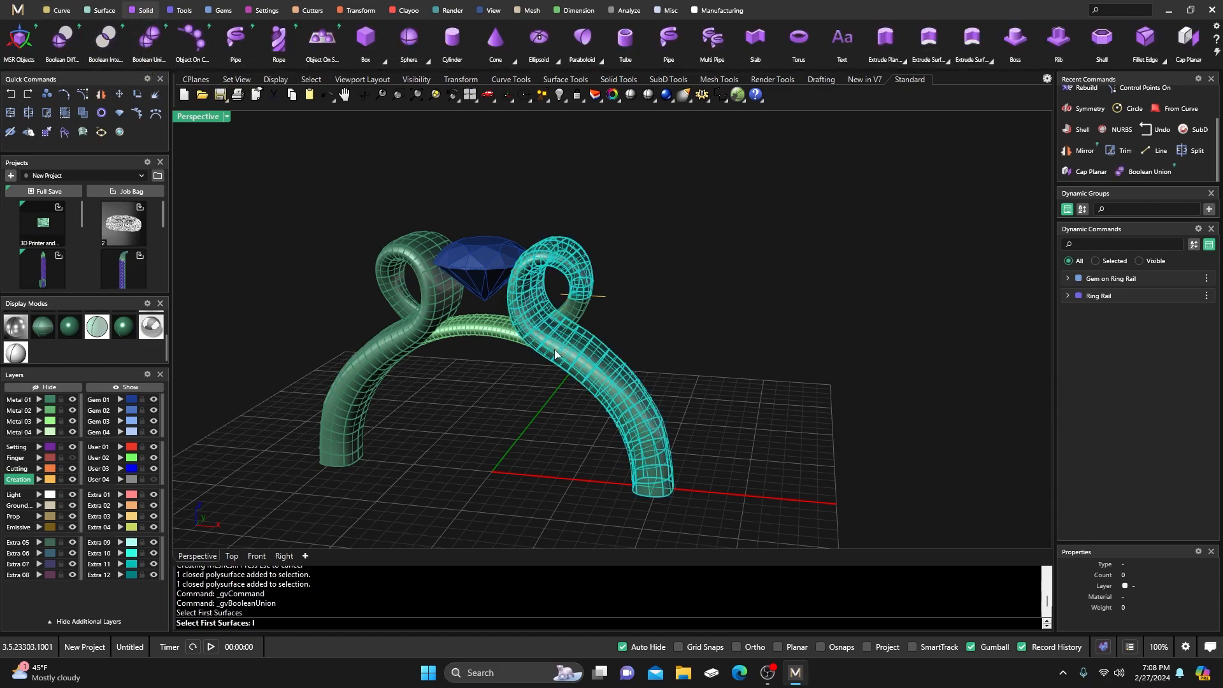
key("Return")
left_click(575, 318)
key("Return")
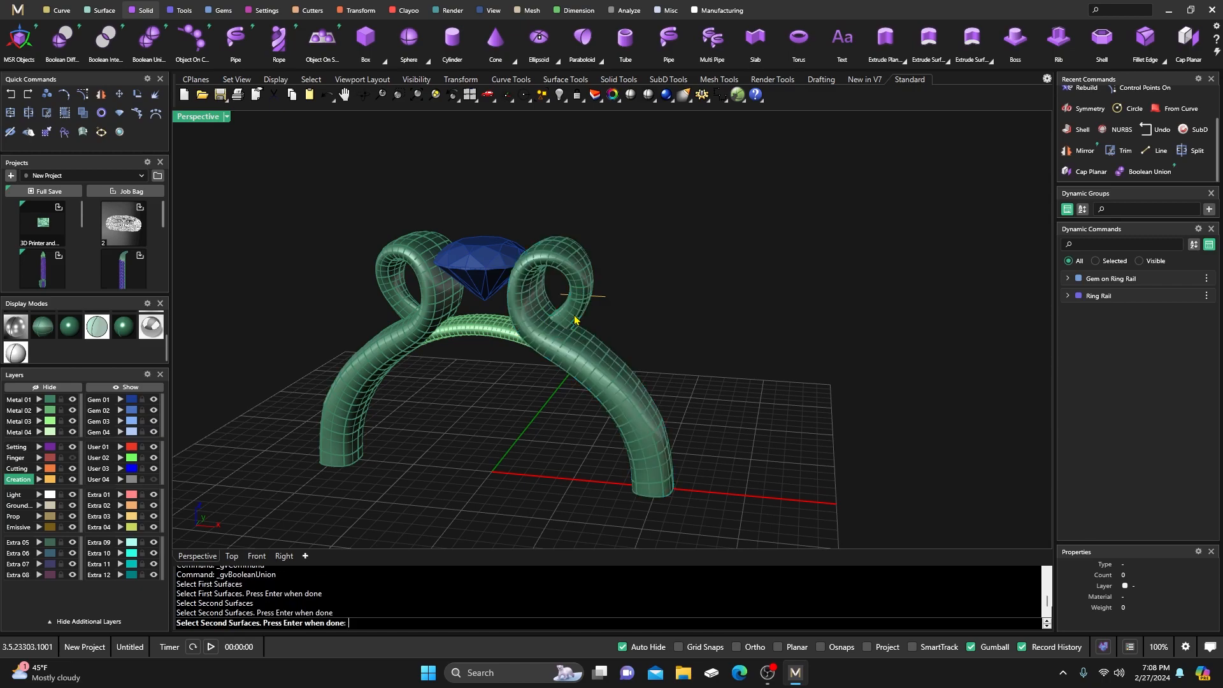
Move the original shank and loop polysurfaces onto layer Extra 01.
left_click(590, 363)
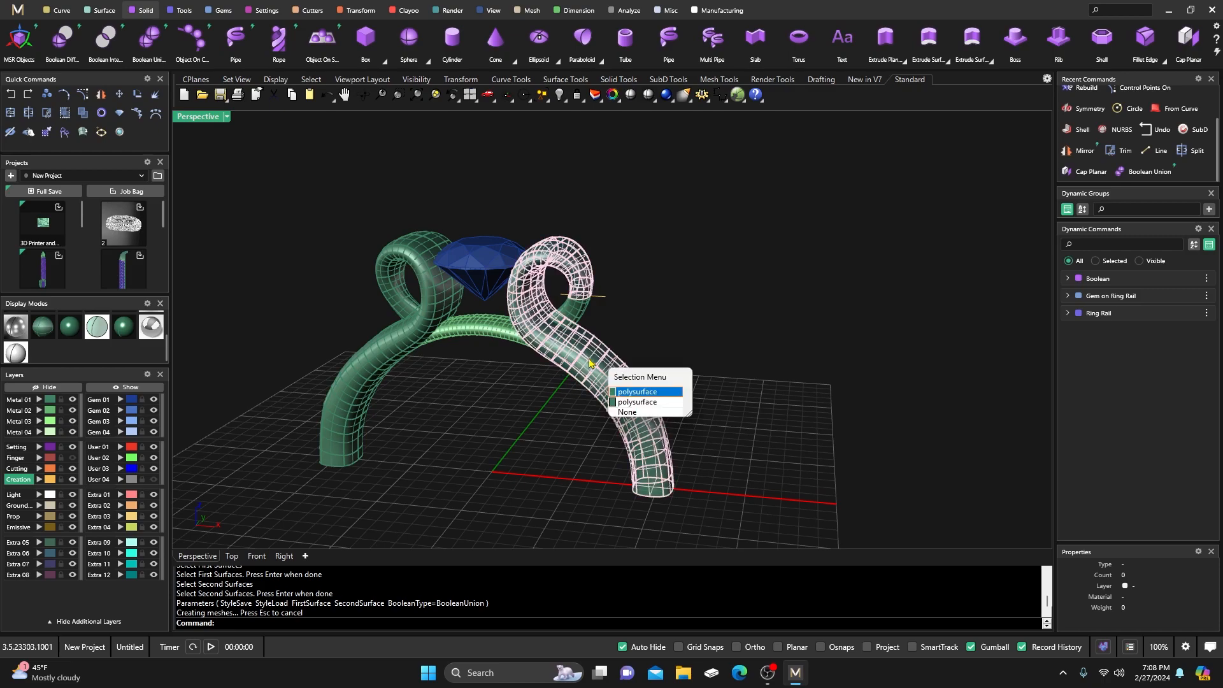
left_click(636, 392)
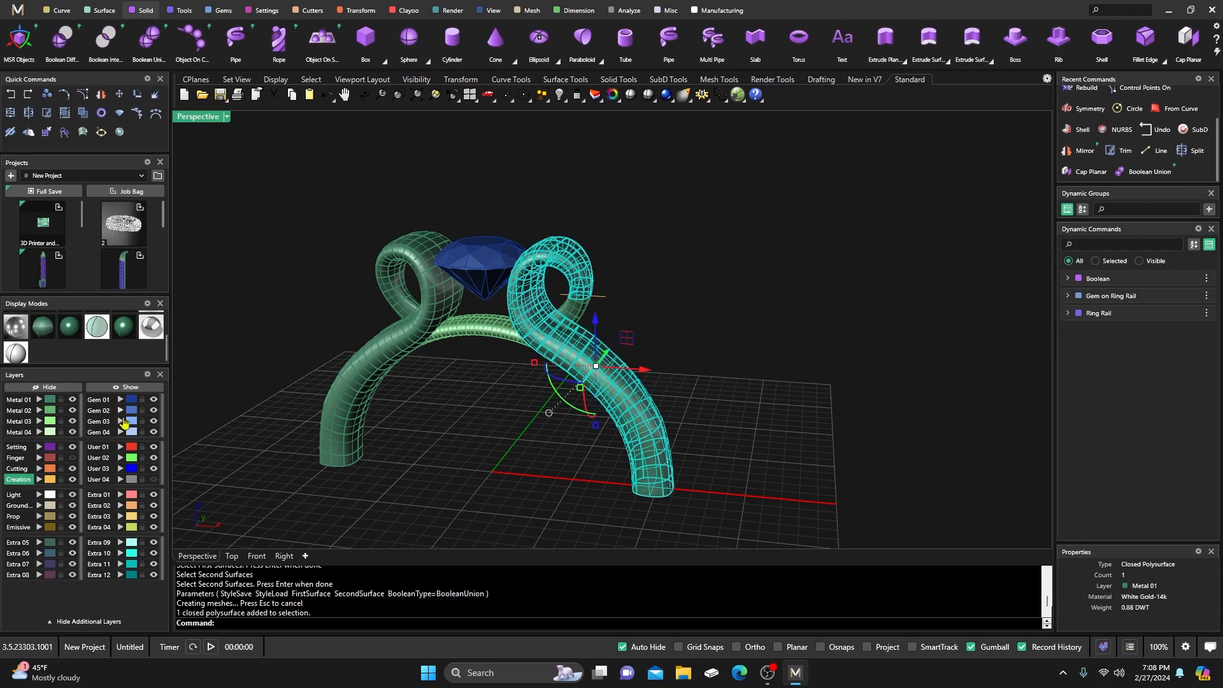
left_click(120, 495)
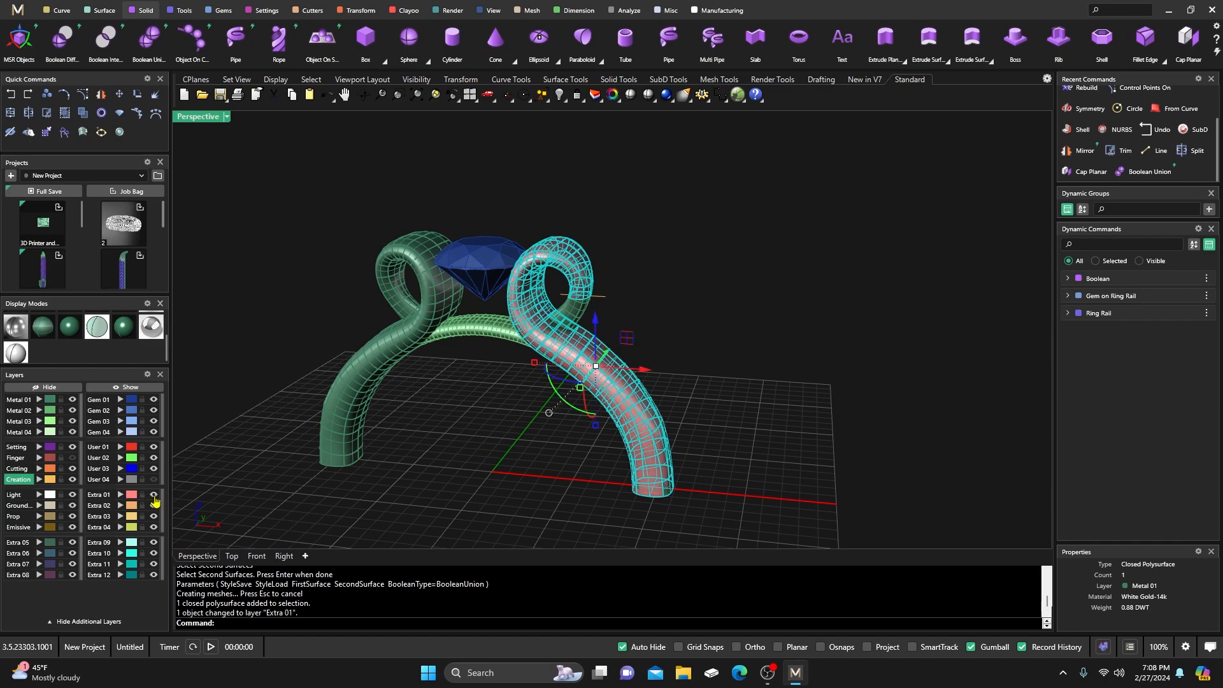
key("Escape")
left_click(579, 319)
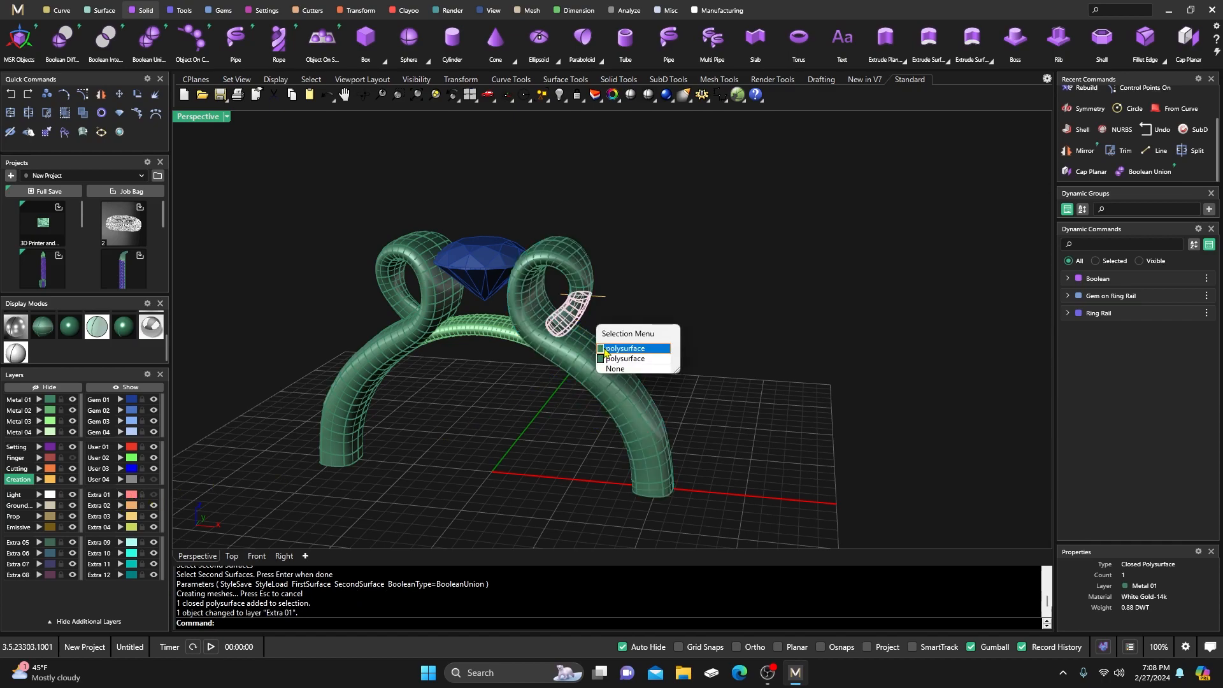
left_click(625, 349)
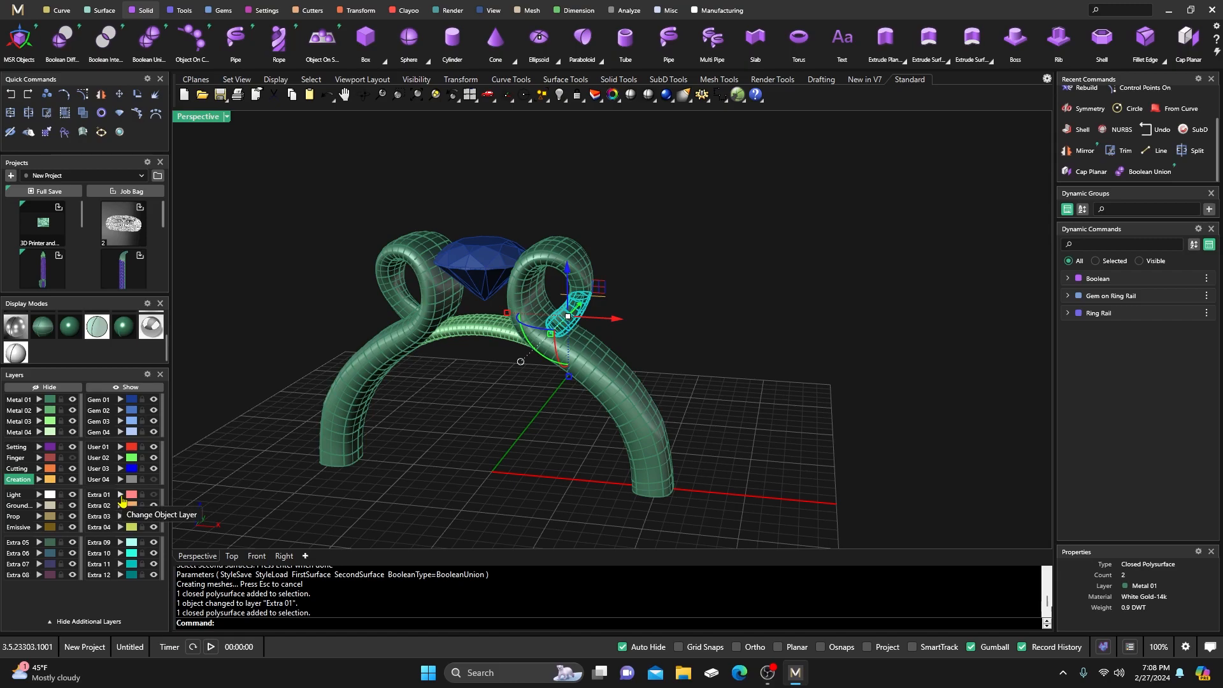
left_click(120, 495)
key("Escape")
left_click(559, 365)
Delete the left curled loop.
scroll(548, 360, "up", 5)
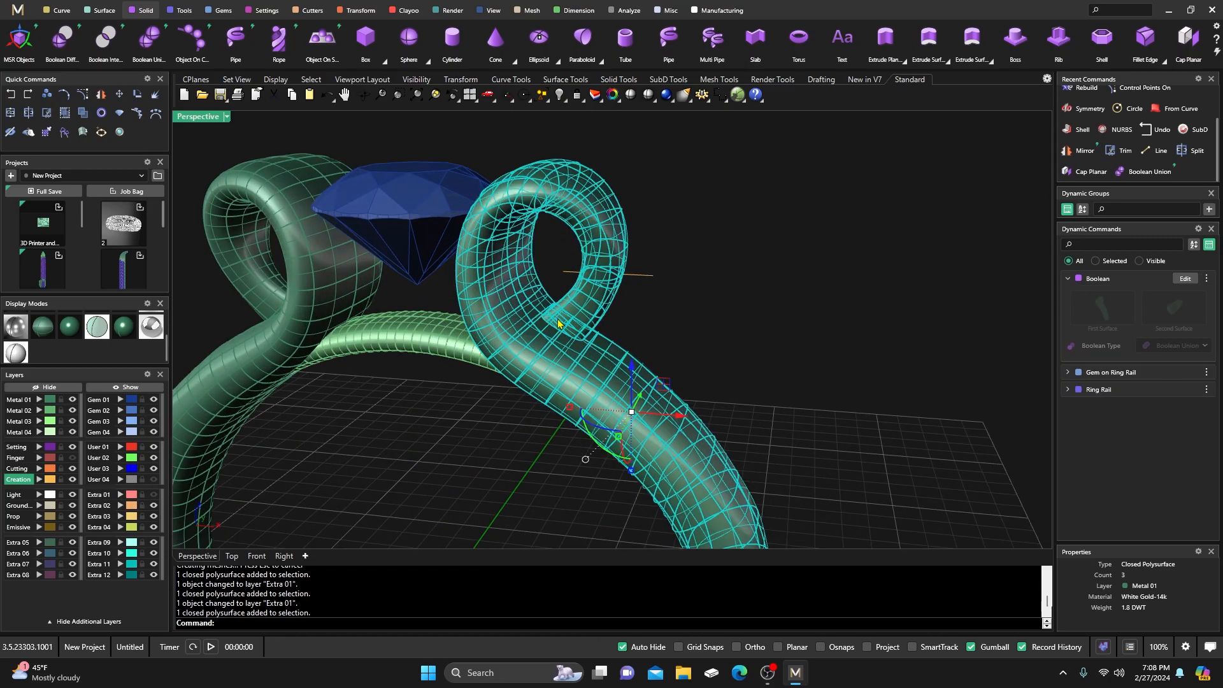
scroll(540, 356, "down", 6)
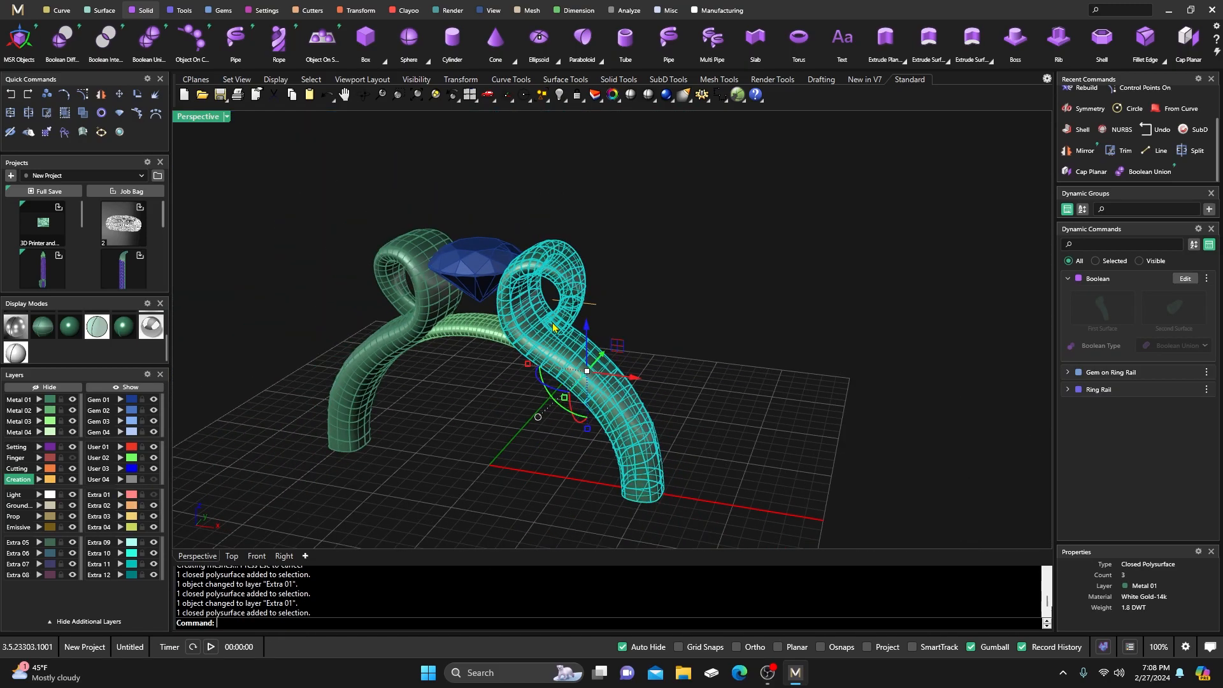
left_click(429, 297)
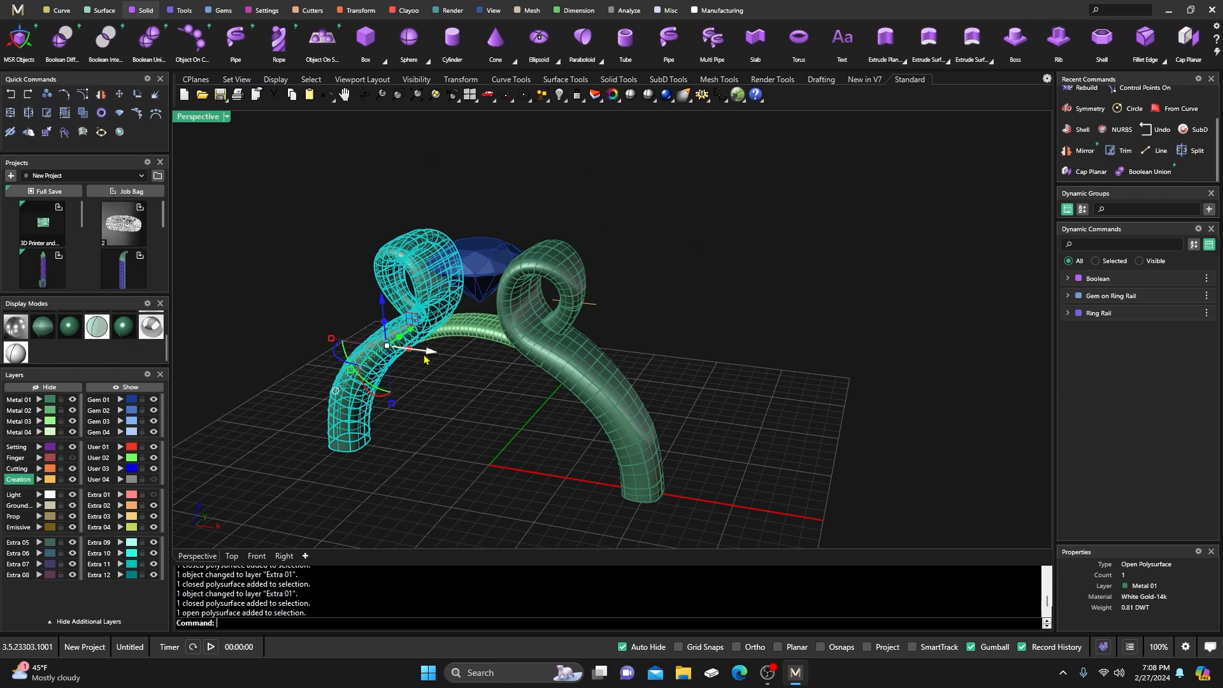
key("Delete")
Mirror the right curled tube with Y mirror on to form a matching left loop.
left_click(553, 352)
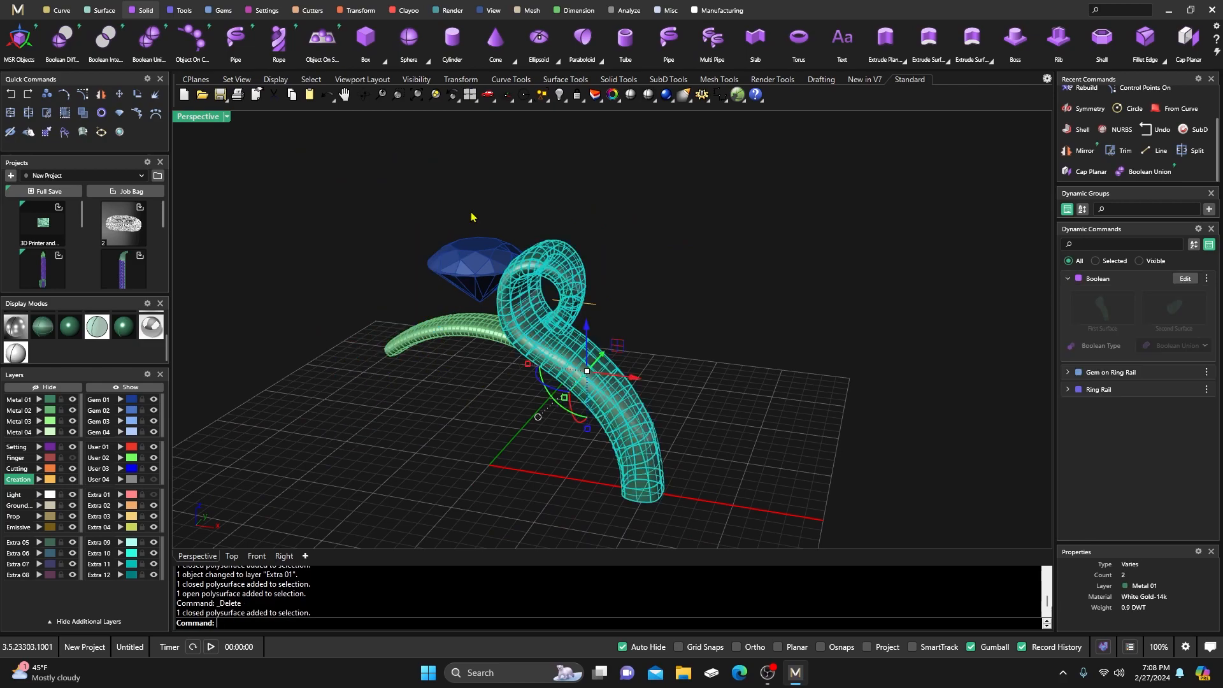
left_click(357, 10)
left_click(178, 44)
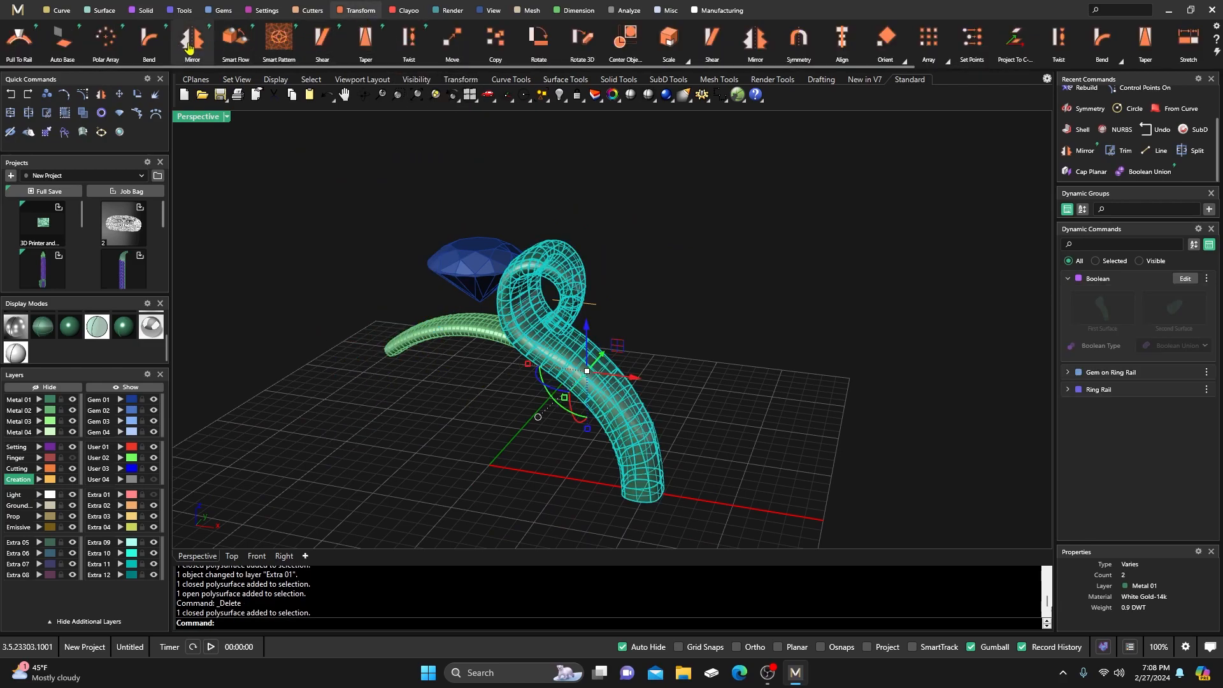
right_click_drag(594, 312, 538, 347)
scroll(515, 322, "up", 3)
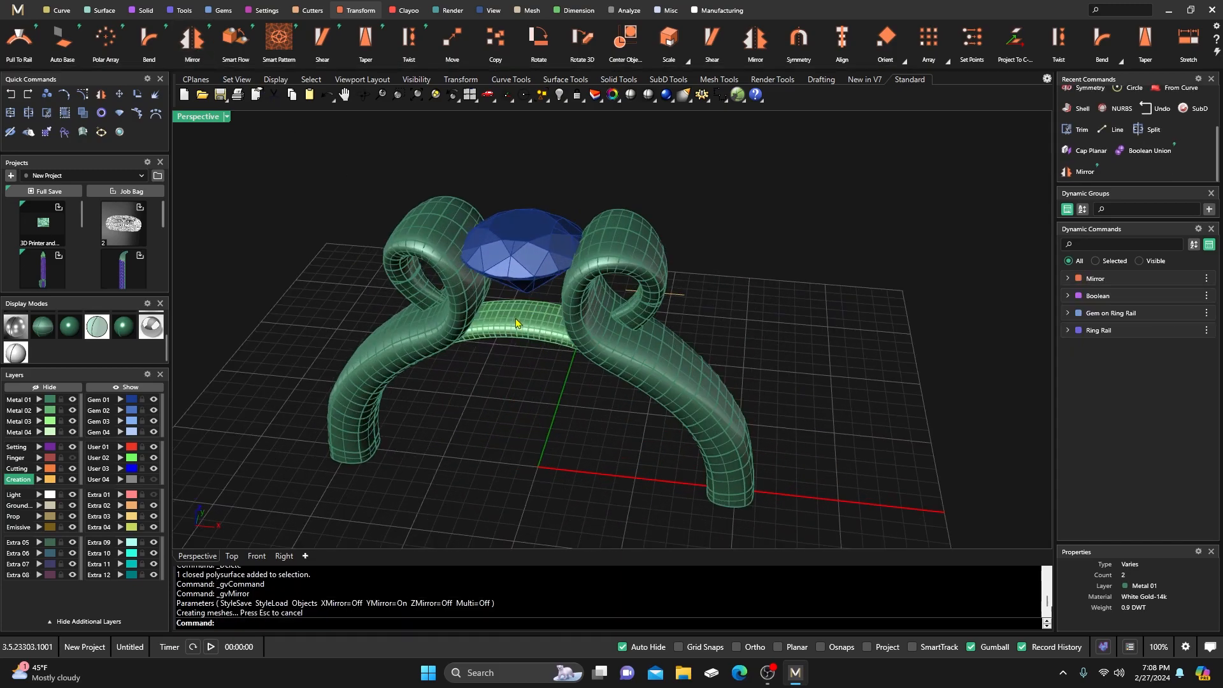
left_click(582, 320)
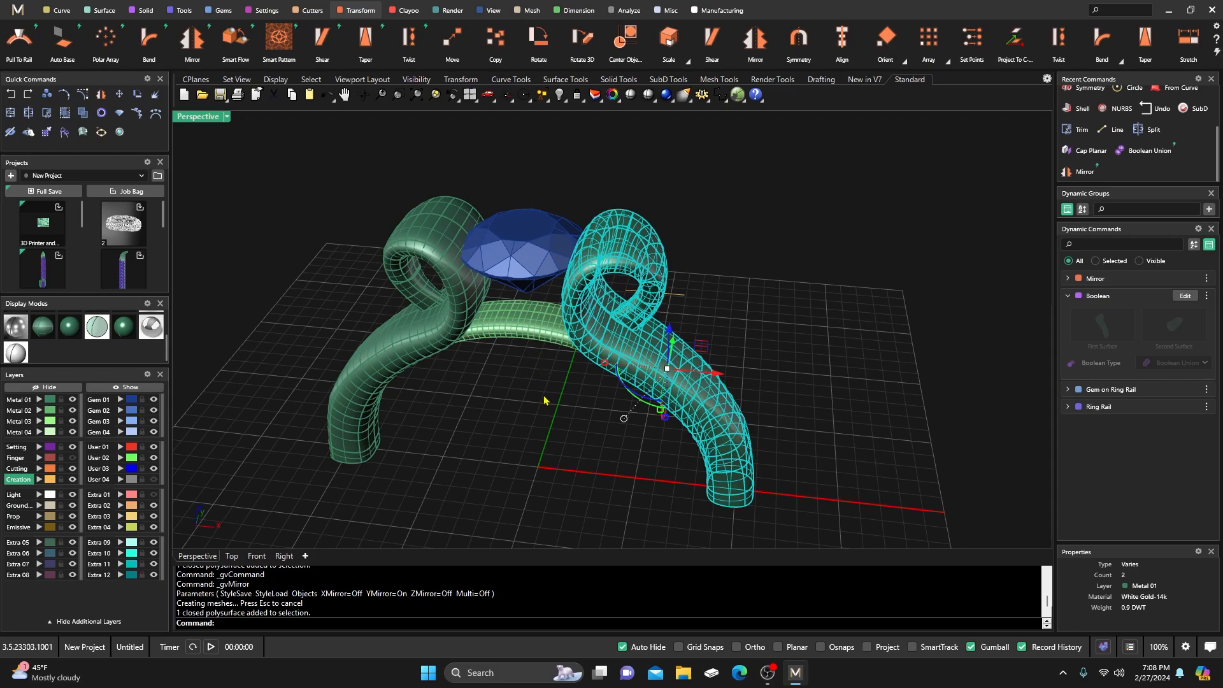
left_click(468, 317)
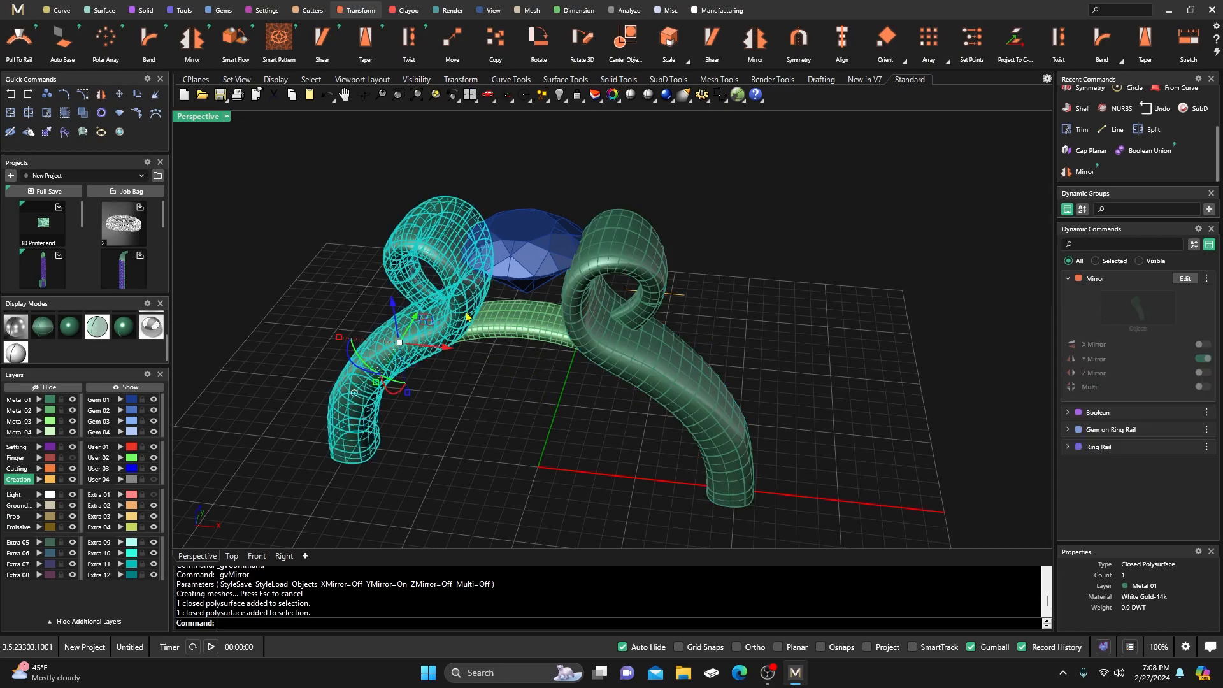
left_click(521, 400)
right_click_drag(521, 400, 557, 323)
scroll(545, 372, "up", 6)
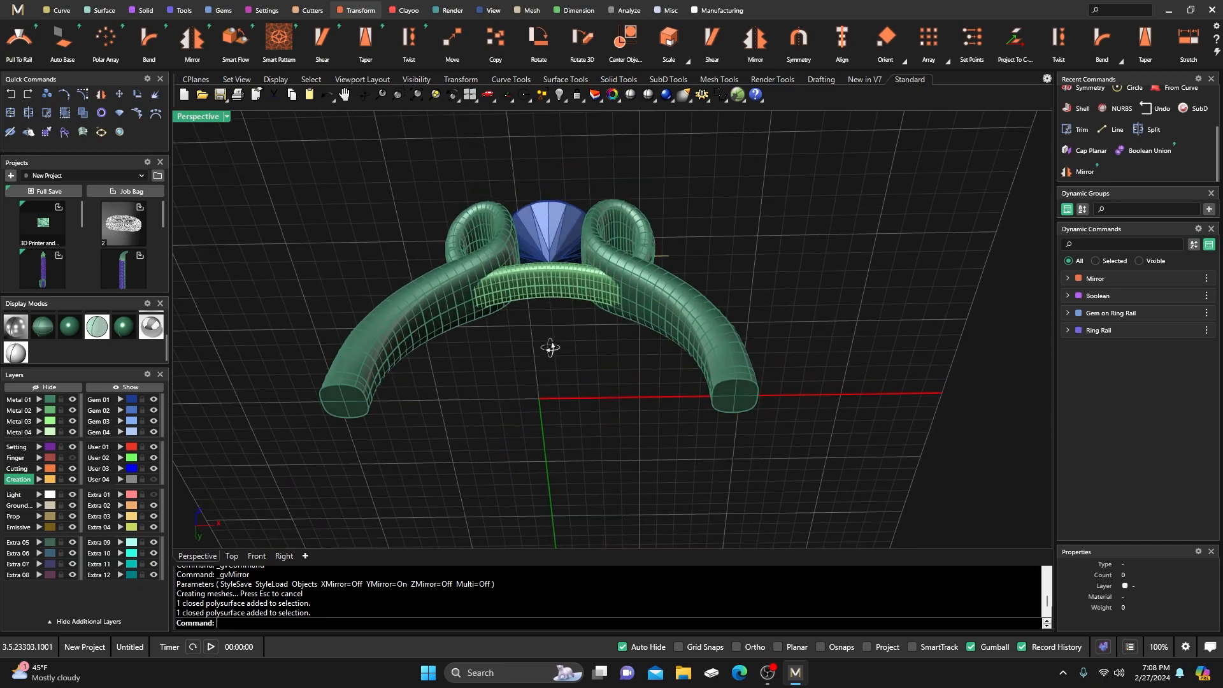
Delete the end cap faces of both shank tubes.
left_click(348, 409, "ctrl+shift")
left_click(725, 404, "ctrl+shift")
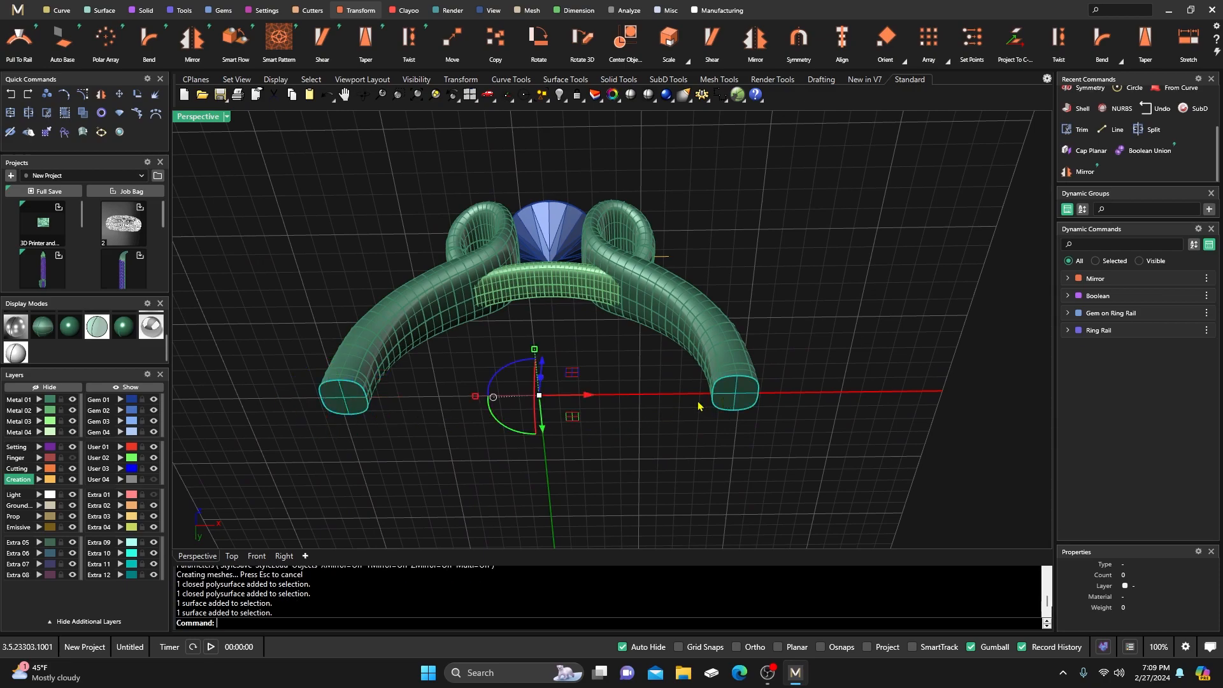
key("Delete")
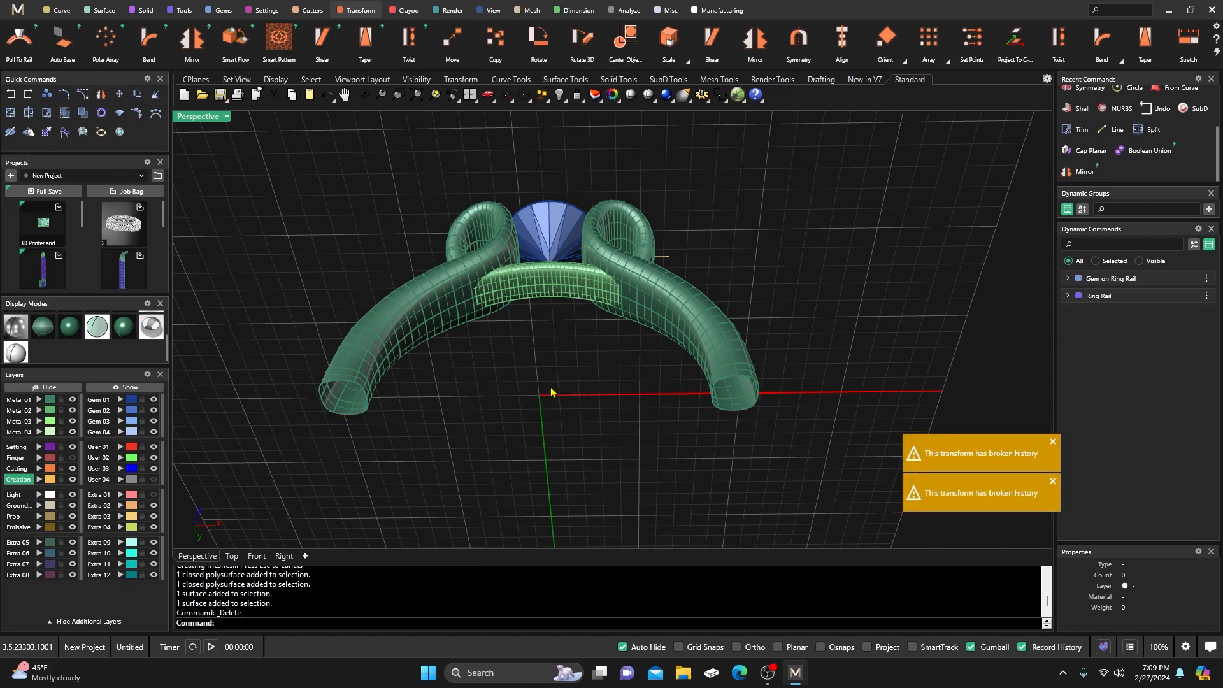
scroll(553, 392, "down", 5)
right_click_drag(561, 391, 546, 452)
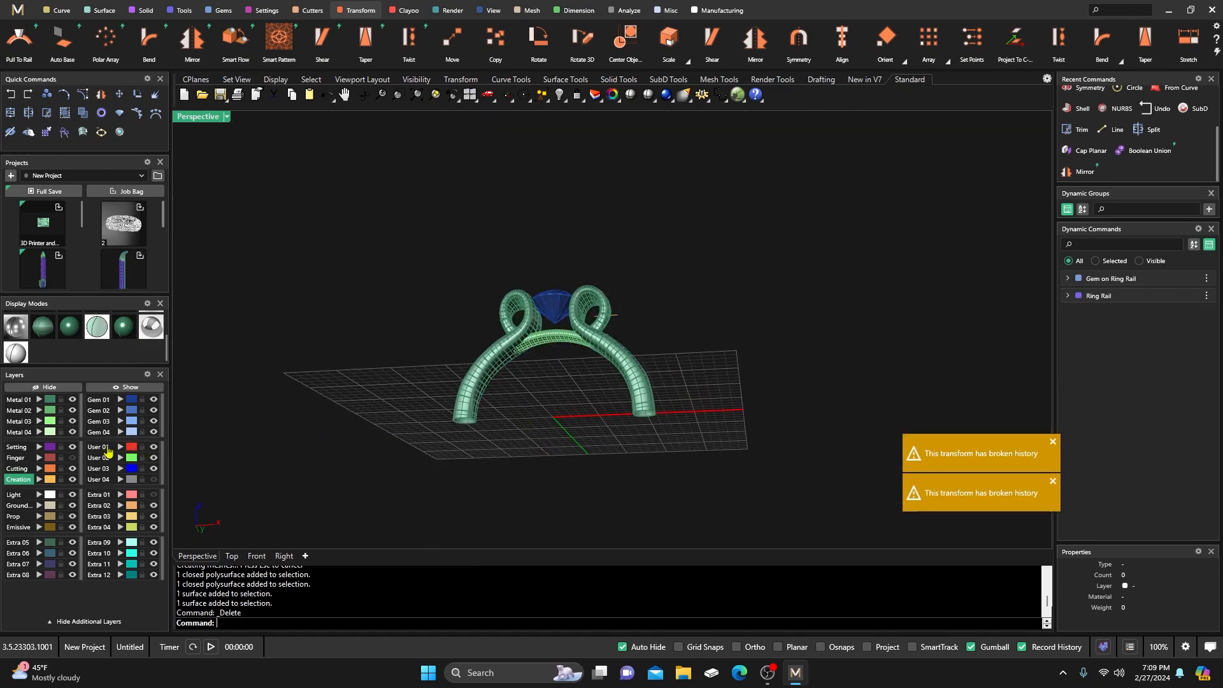
Show the Finger layer and place a profile at the finger circle's bottom (position 0.5).
left_click(71, 459)
right_click_drag(314, 376, 357, 408)
left_click(527, 491)
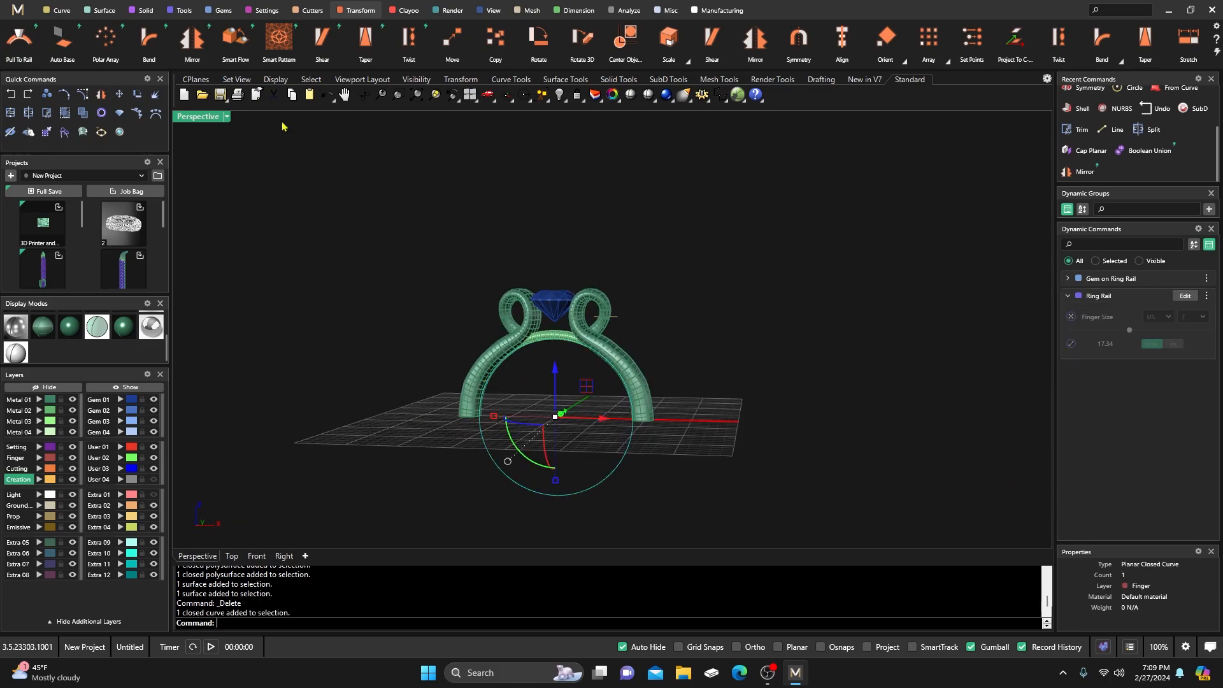
left_click(184, 11)
left_click(539, 45)
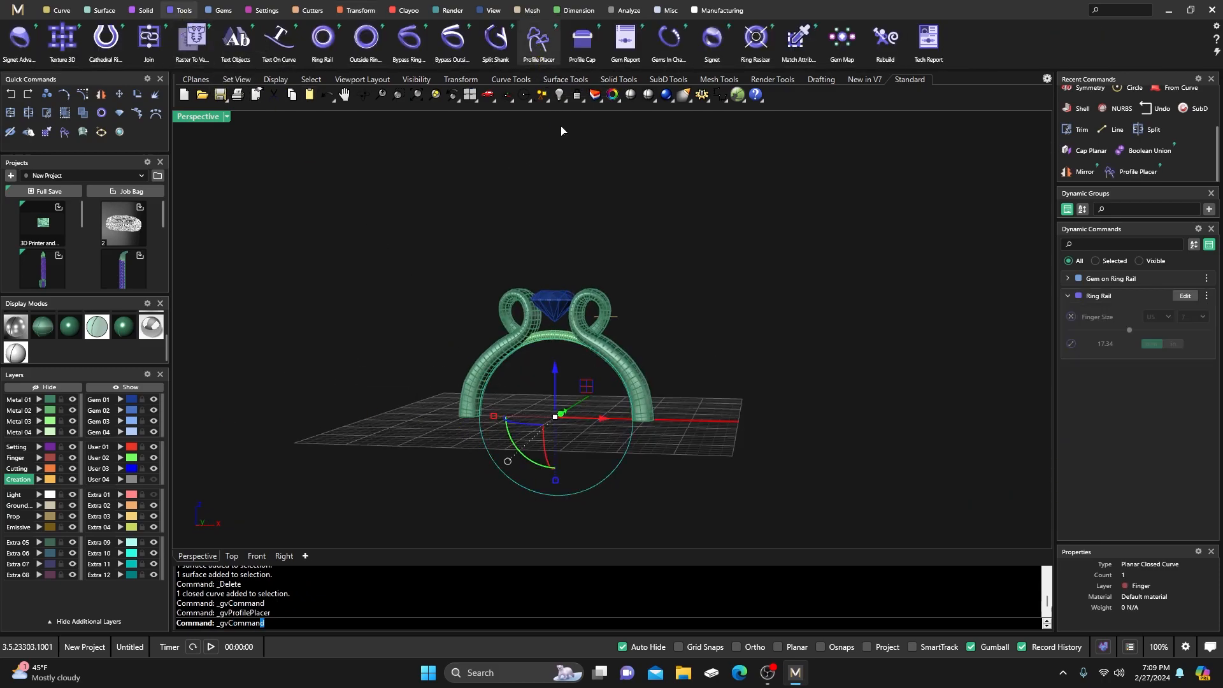
left_click_drag(578, 376, 578, 475)
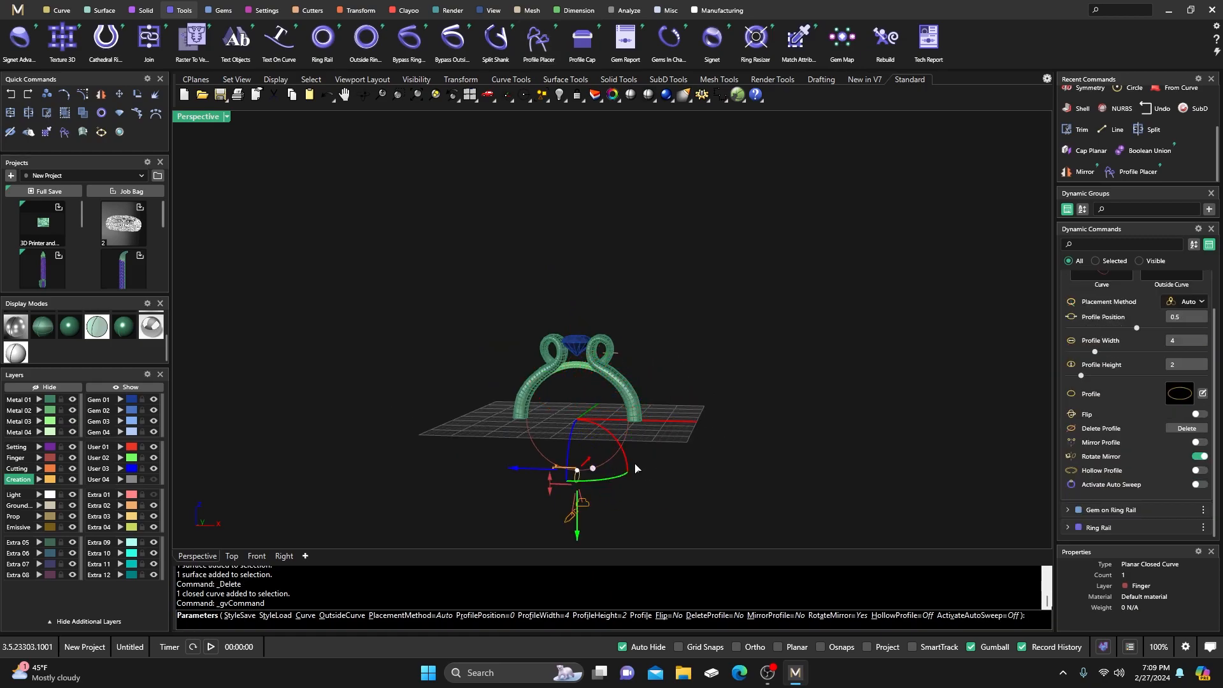
Size the oval profile to 4.5 wide by 2.5 high and finish placing it.
scroll(725, 404, "down", 5)
right_click_drag(725, 404, 588, 421)
scroll(615, 460, "up", 6)
scroll(616, 461, "up", 5)
left_click_drag(610, 419, 611, 424)
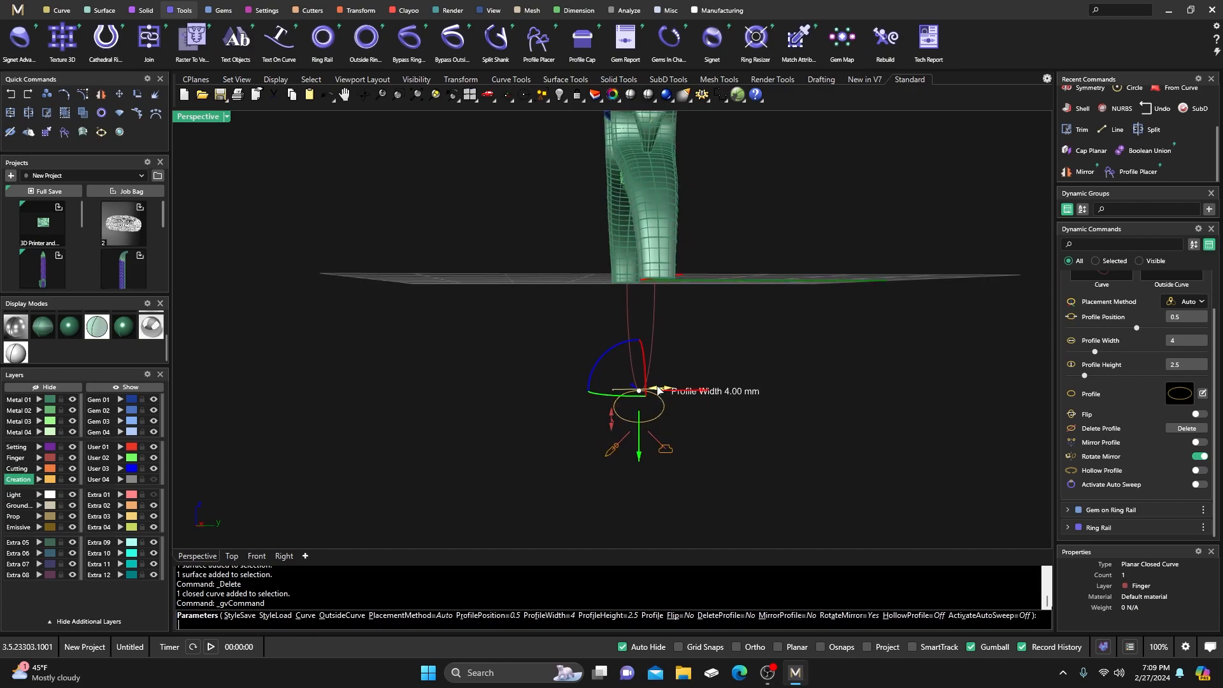
scroll(662, 393, "up", 3)
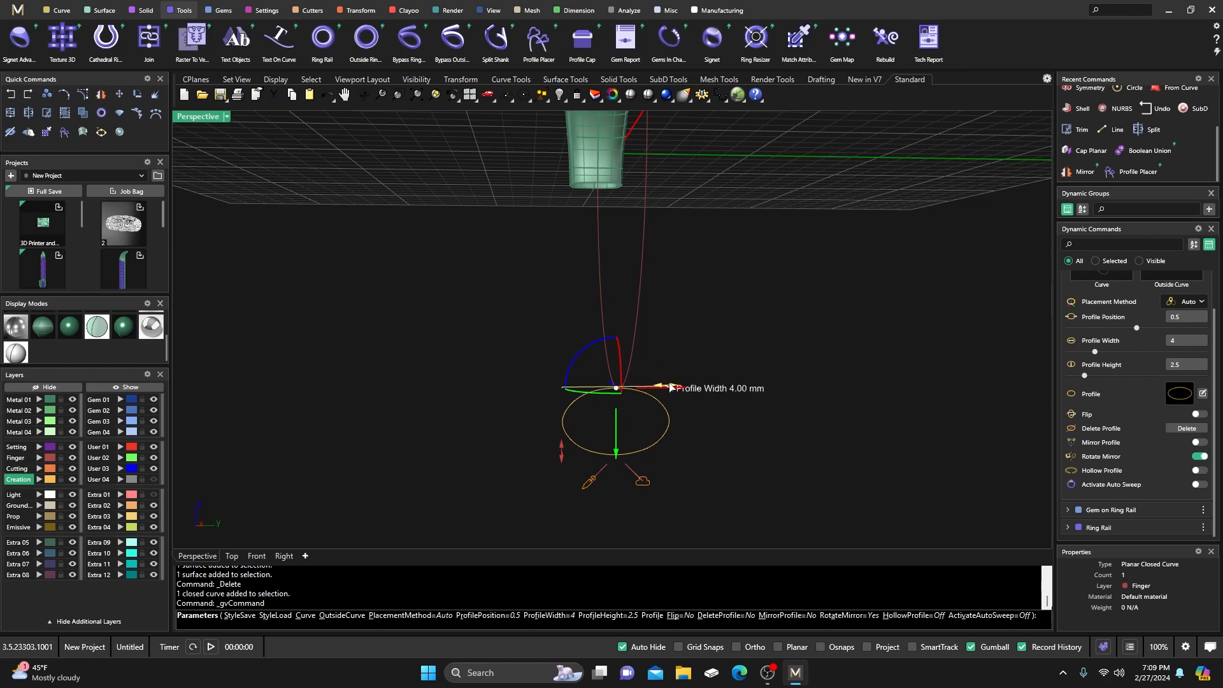
left_click_drag(671, 387, 679, 389)
scroll(473, 336, "down", 3)
mouse_move(472, 335)
right_mouse_down()
mouse_move(606, 366)
mouse_move(459, 347)
right_mouse_up()
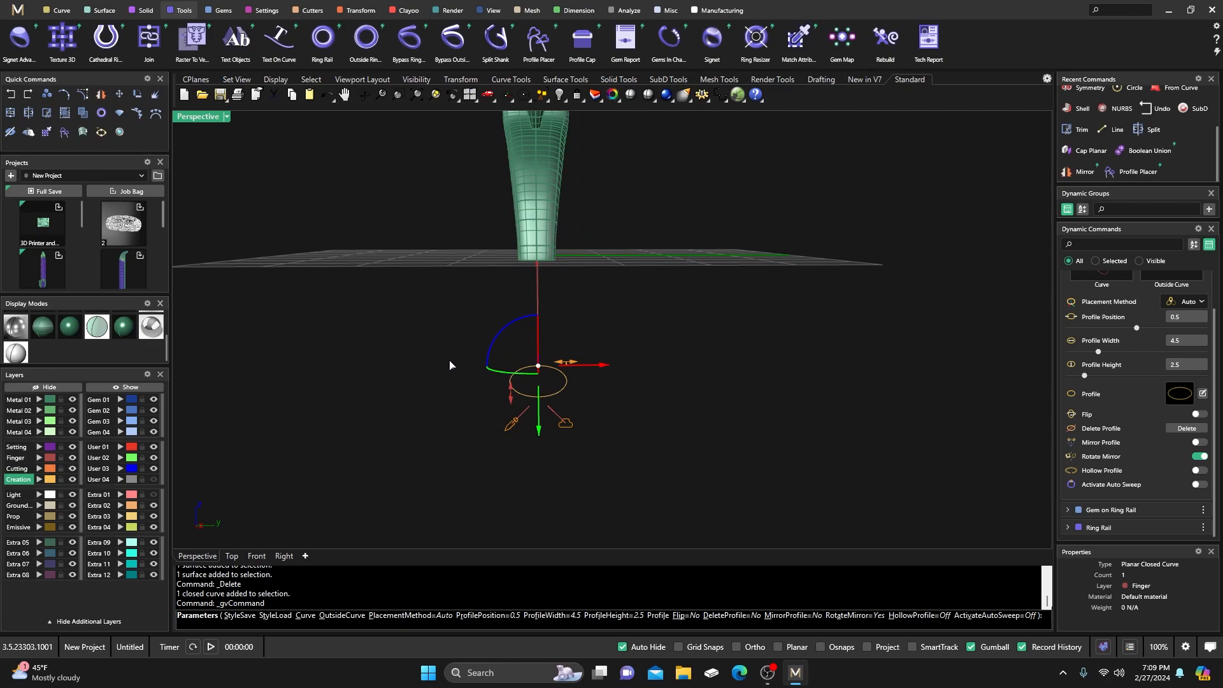
key("Return")
right_click_drag(408, 401, 499, 388)
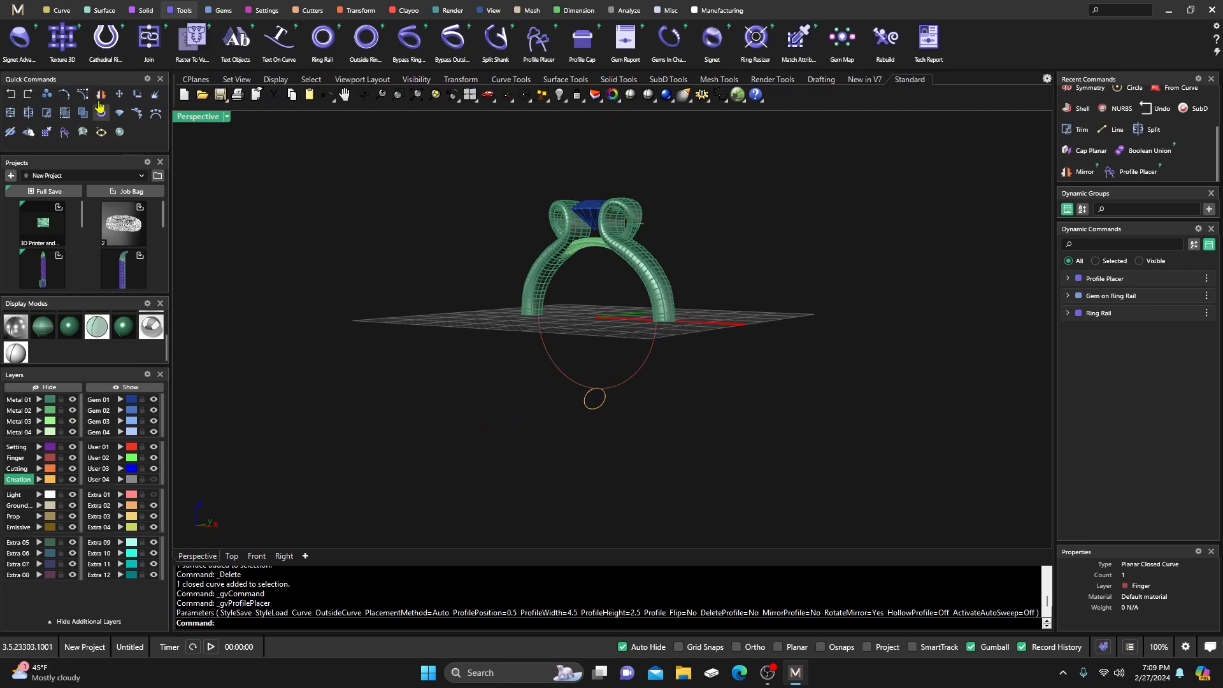
Start Duplicate Edge in the four-view layout with User 01 as the current layer.
left_click(58, 11)
scroll(1066, 45, "down", 3)
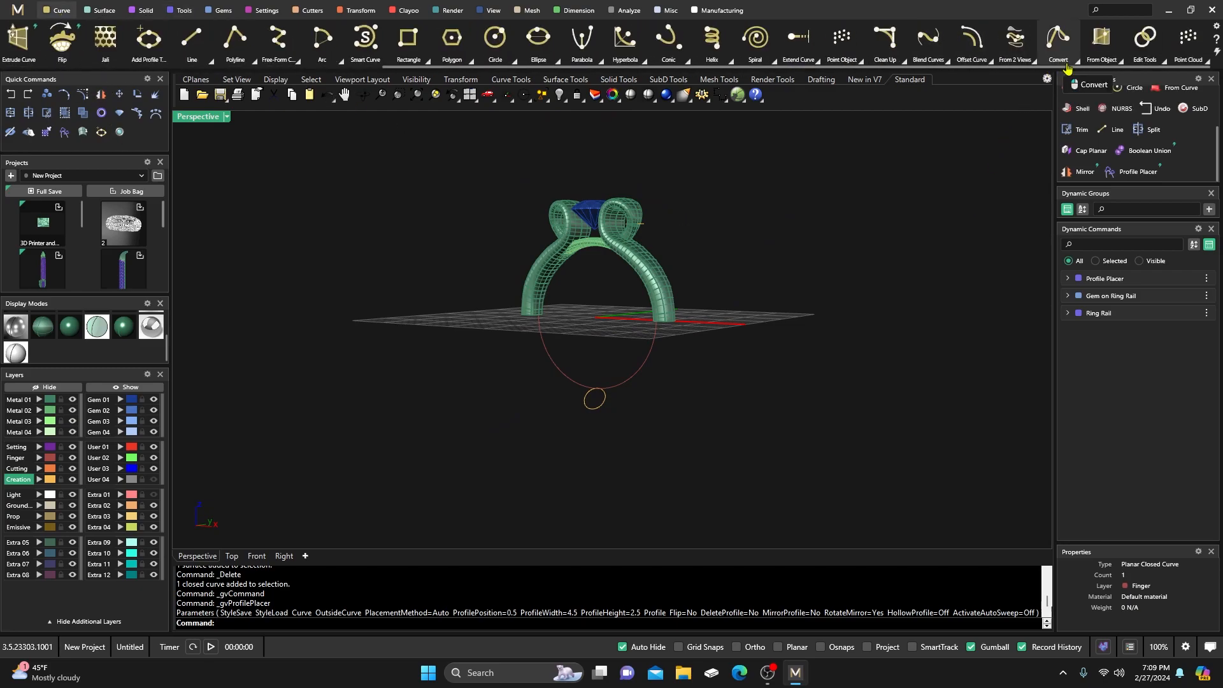
left_click(1119, 61)
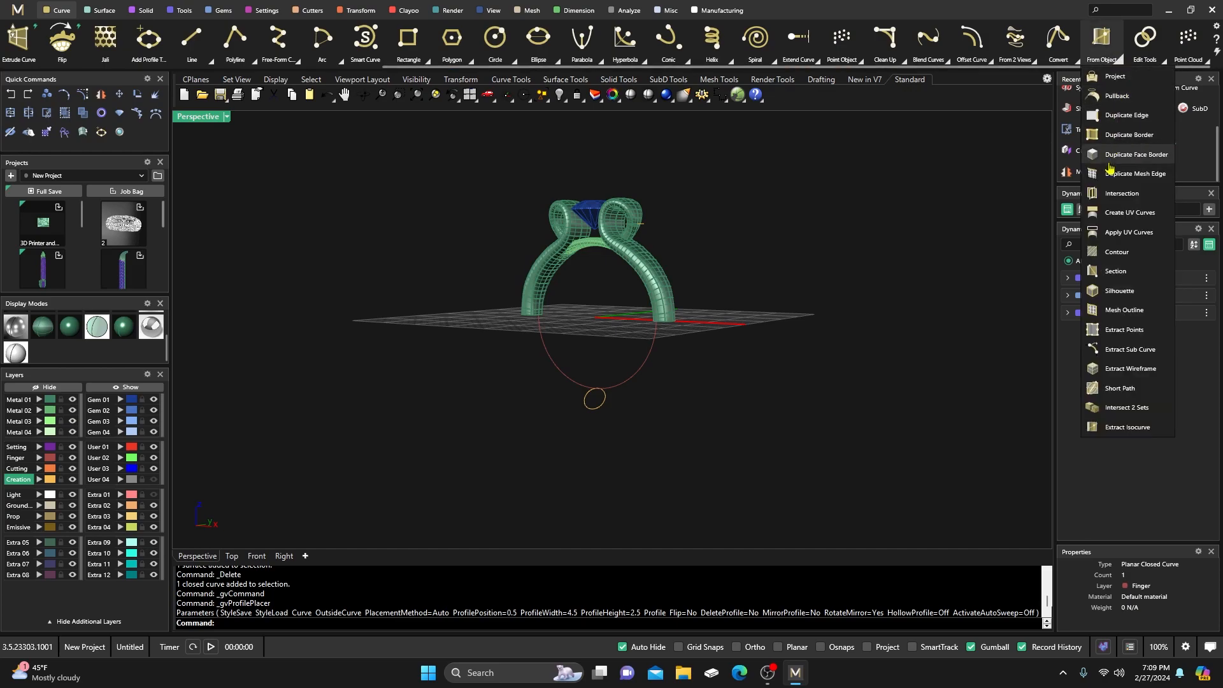
left_click(1123, 116)
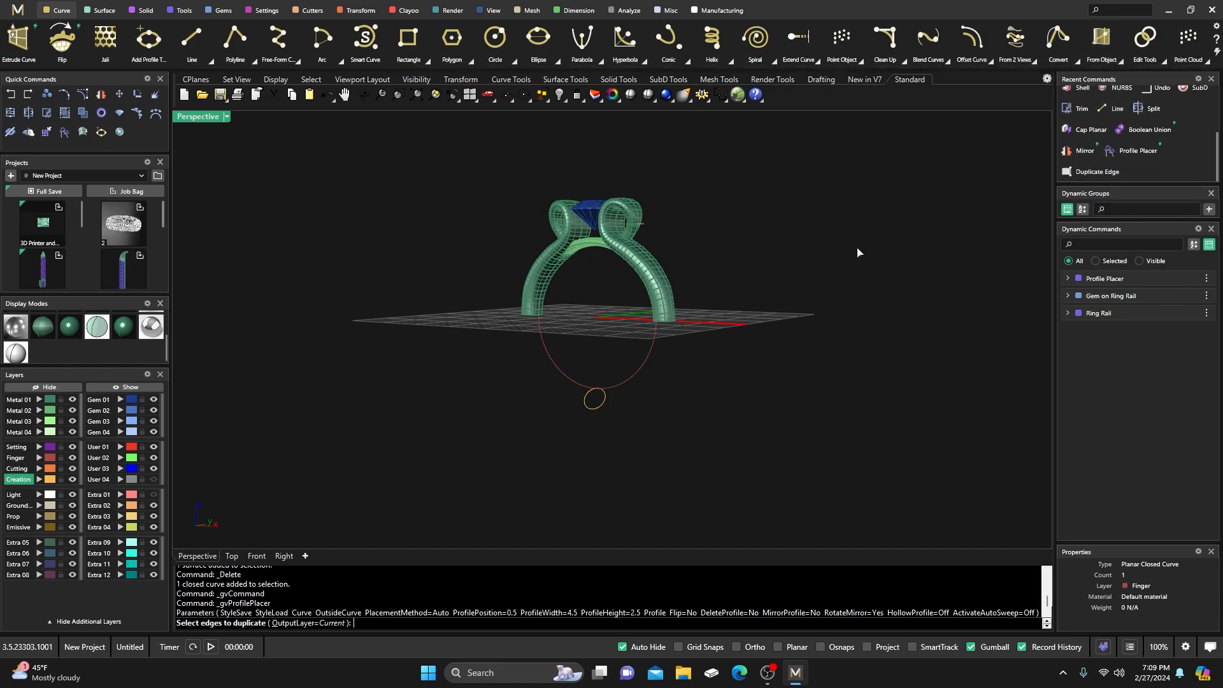
double_click(207, 120)
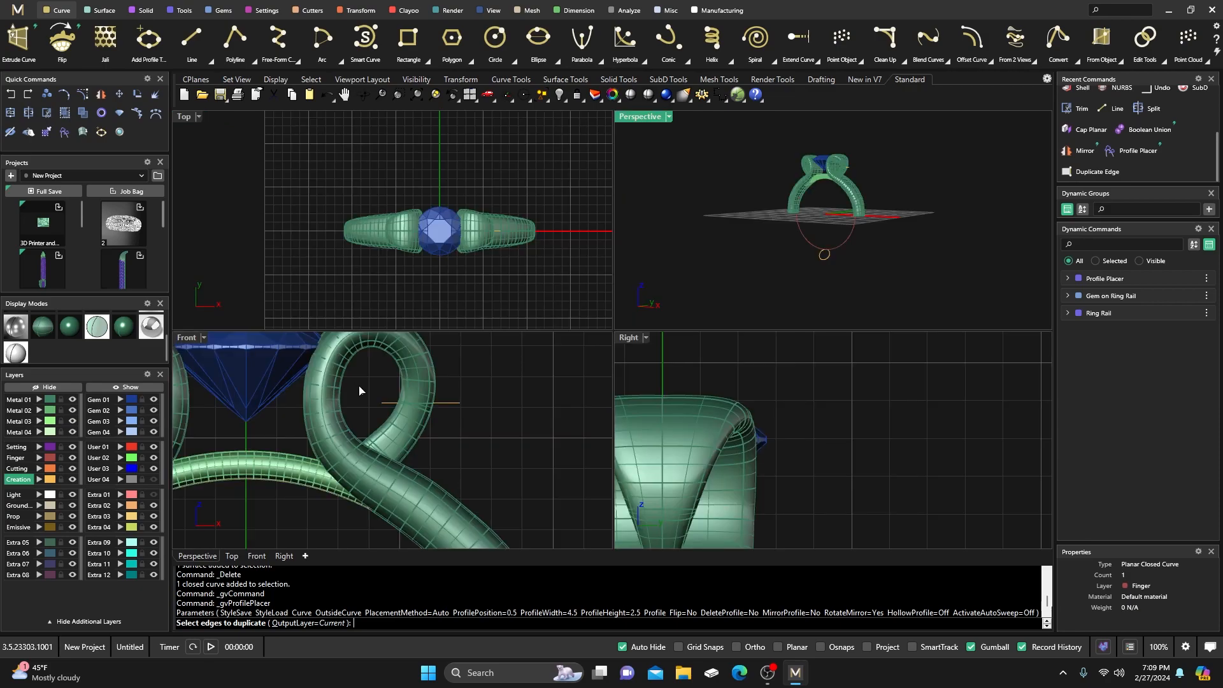
scroll(357, 389, "down", 4)
scroll(262, 494, "up", 8)
left_click_drag(262, 453, 360, 415)
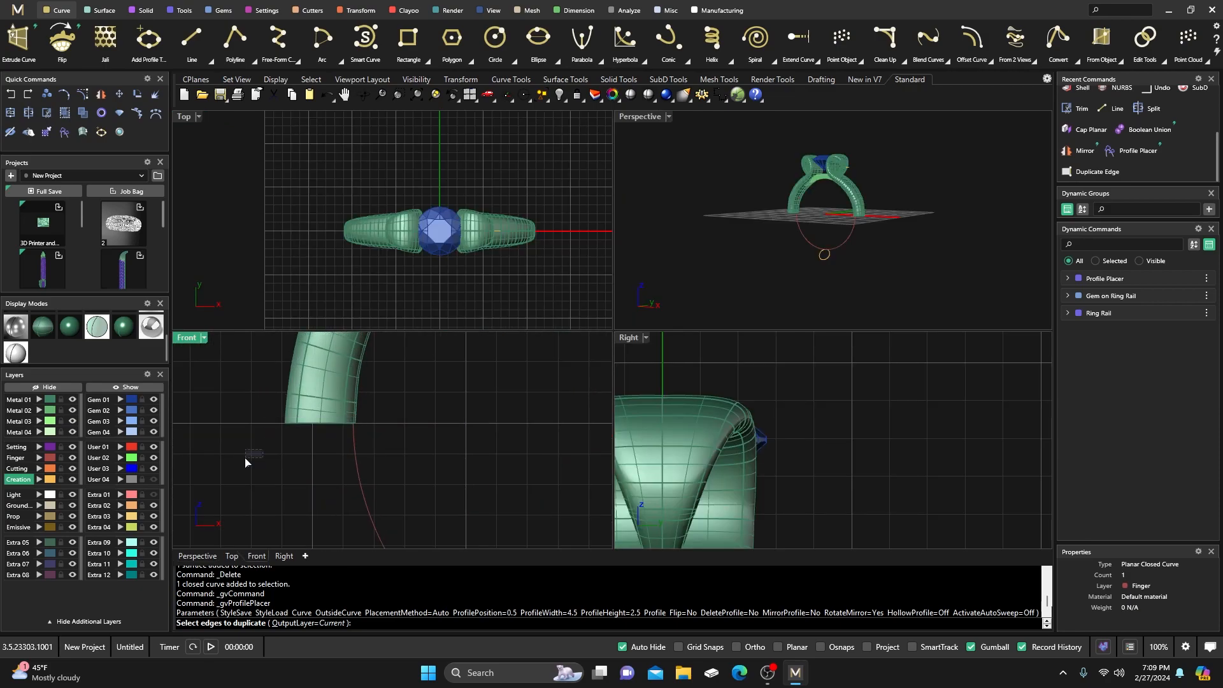
left_click(101, 447)
Duplicate both tube-end edges and join them into two closed curves, accepting the history warning.
left_click_drag(258, 451, 381, 424)
scroll(401, 442, "down", 5)
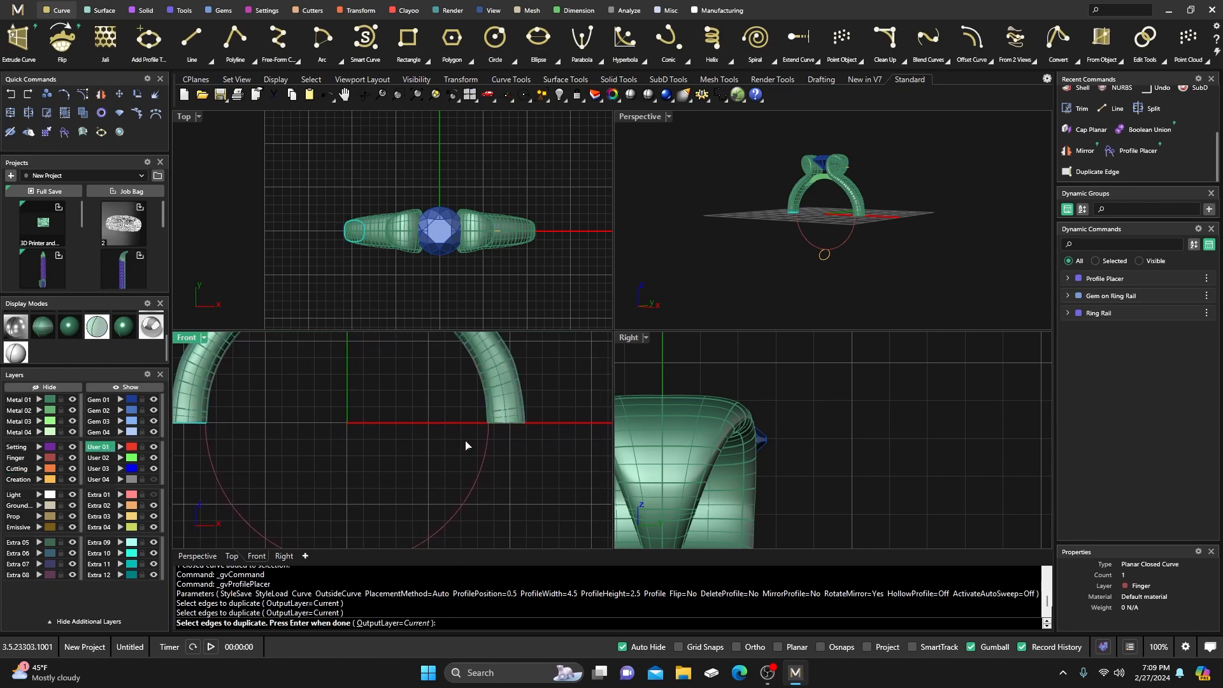
scroll(465, 446, "up", 3)
left_click_drag(445, 430, 546, 418)
right_click_drag(793, 225, 856, 192)
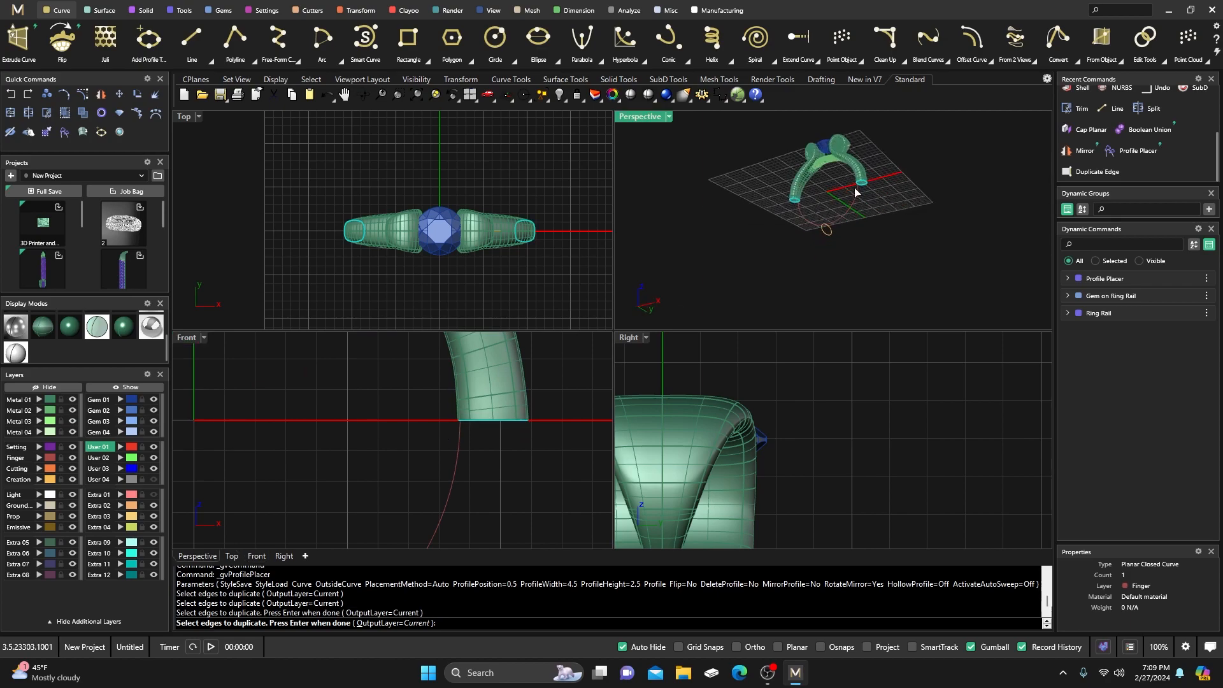
scroll(857, 190, "up", 3)
scroll(740, 216, "up", 3)
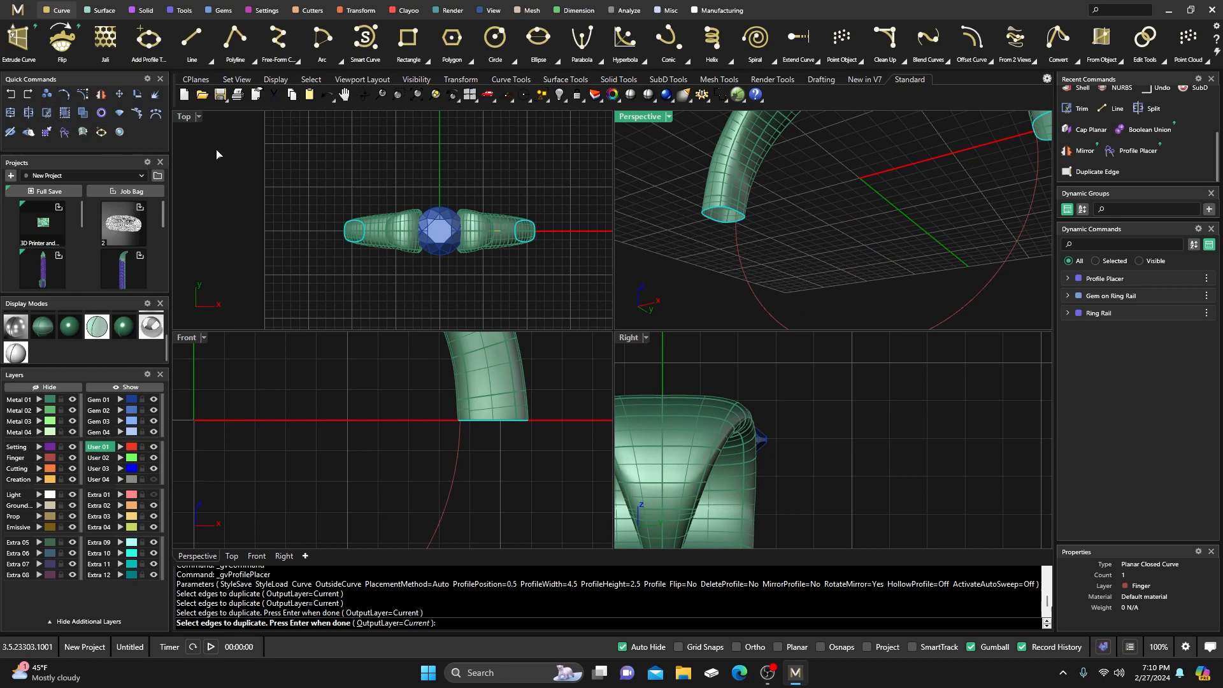
key("Return")
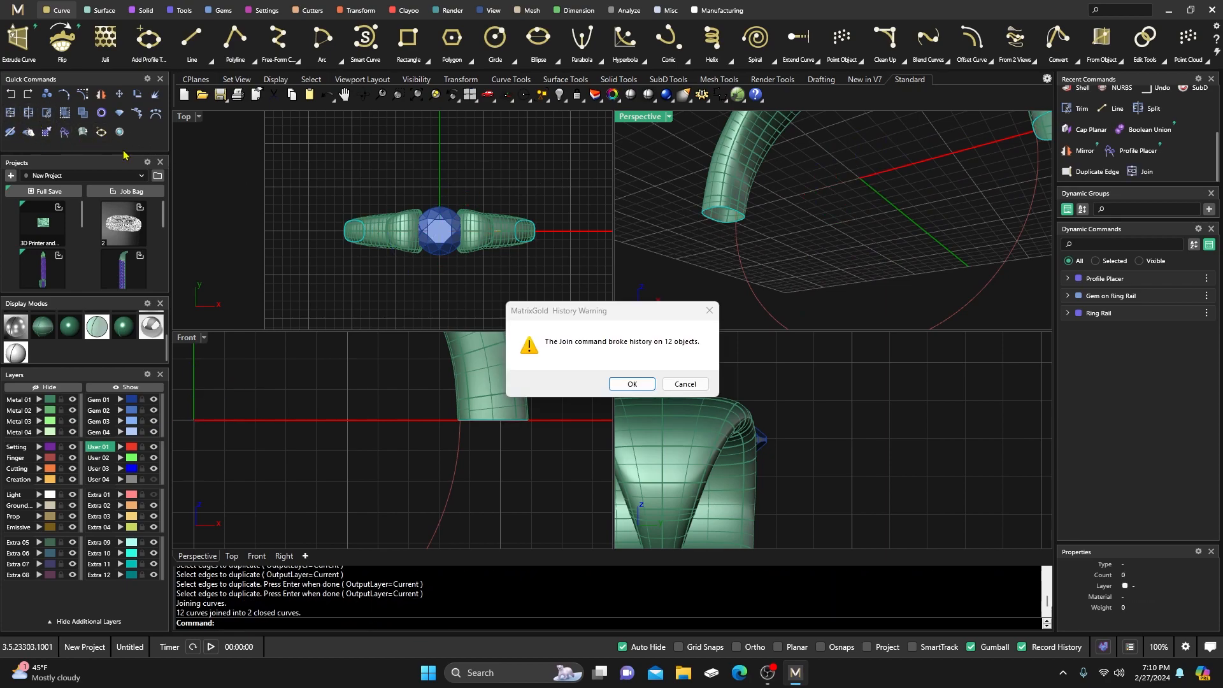
left_click(632, 384)
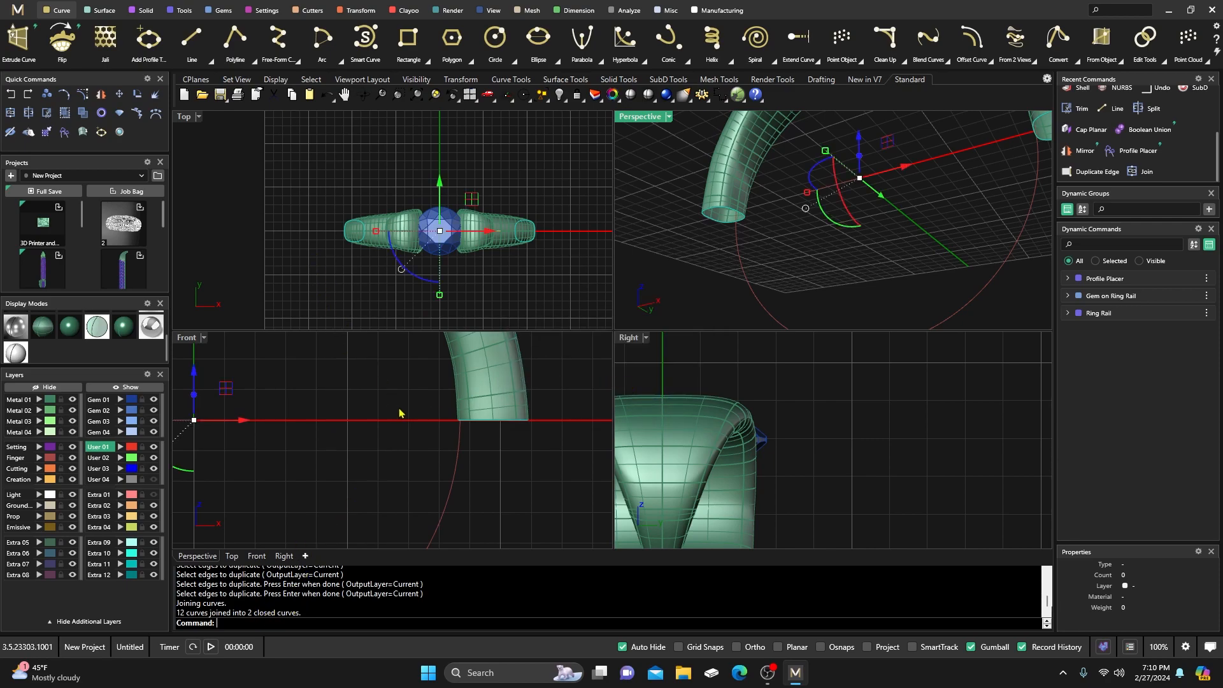
Maximize the perspective view and deselect the new curves.
double_click(643, 118)
left_click(549, 332)
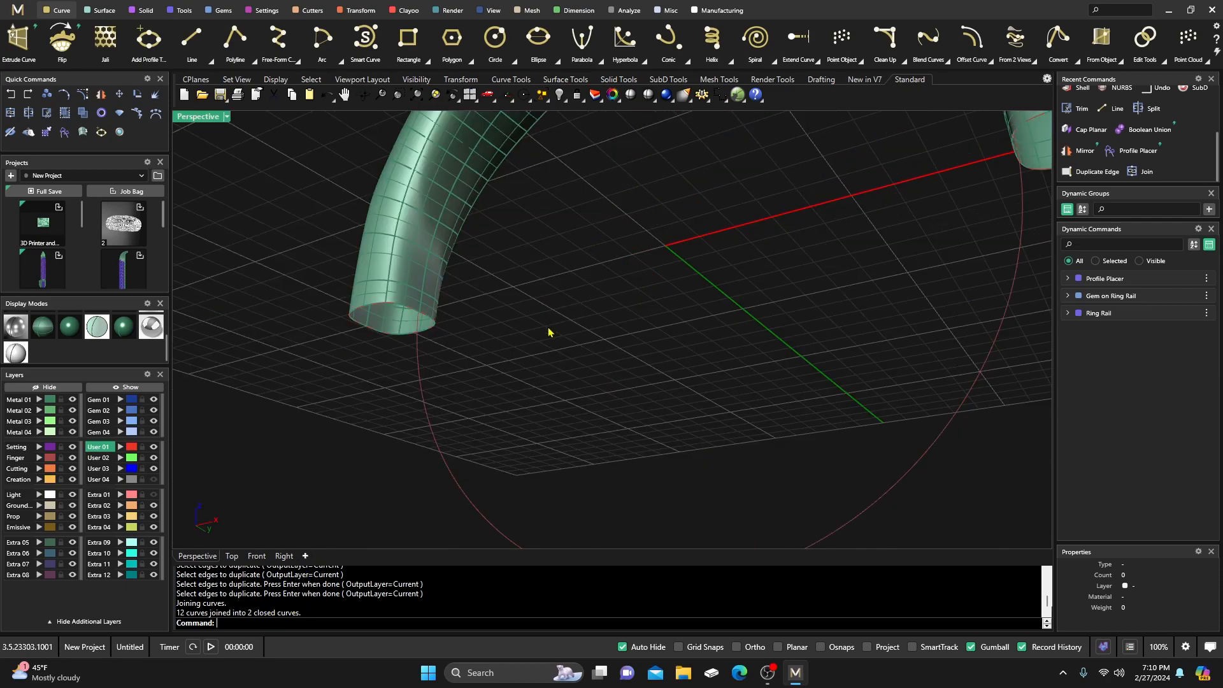
scroll(380, 315, "down", 10)
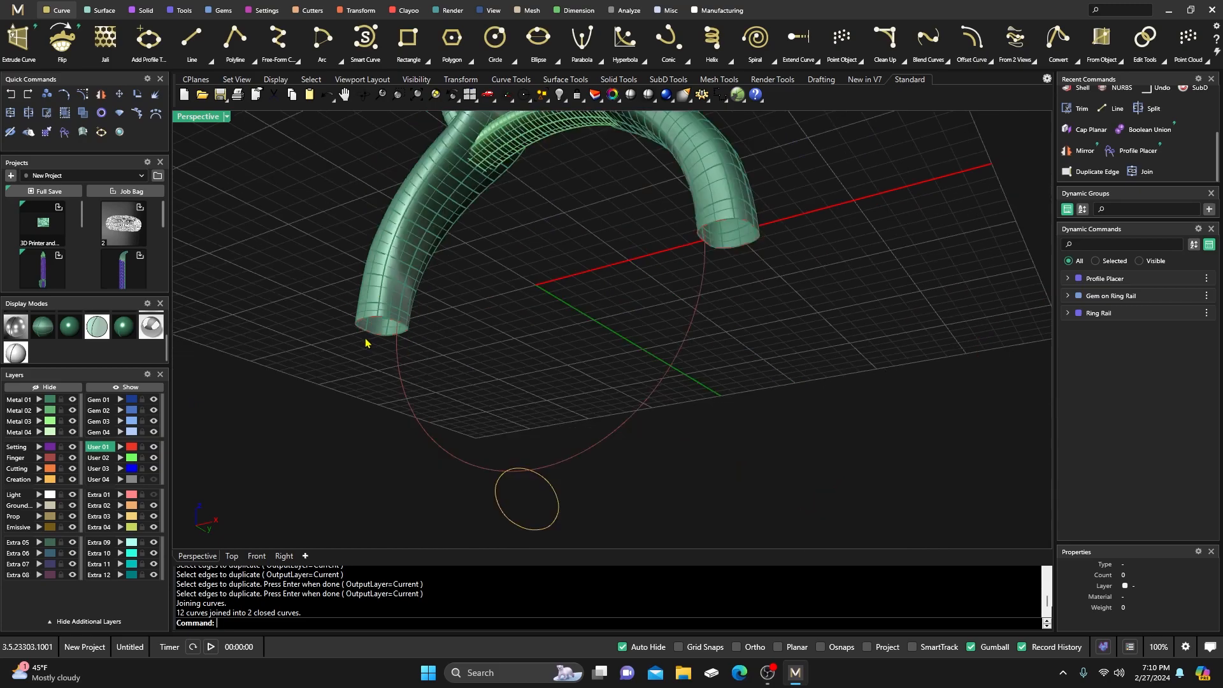
right_click_drag(519, 336, 684, 285)
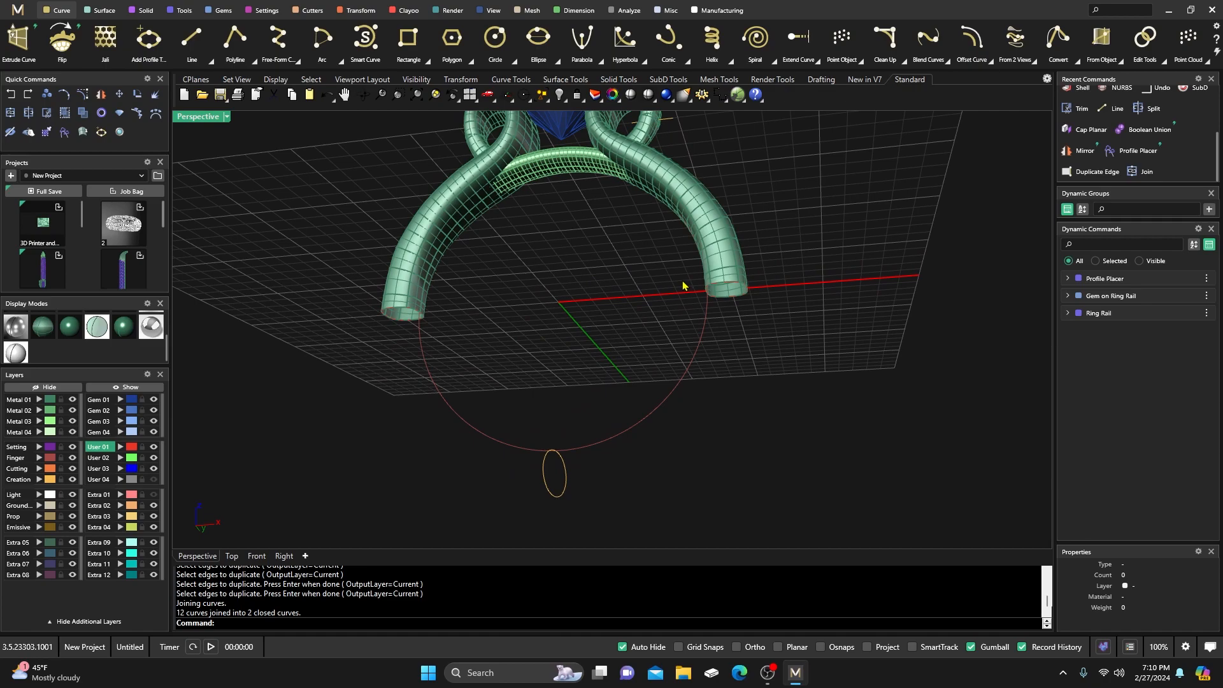
Adjust the right tube-end curve's seam with object snaps turned on.
left_click(1166, 66)
left_click(1147, 127)
scroll(749, 311, "up", 5)
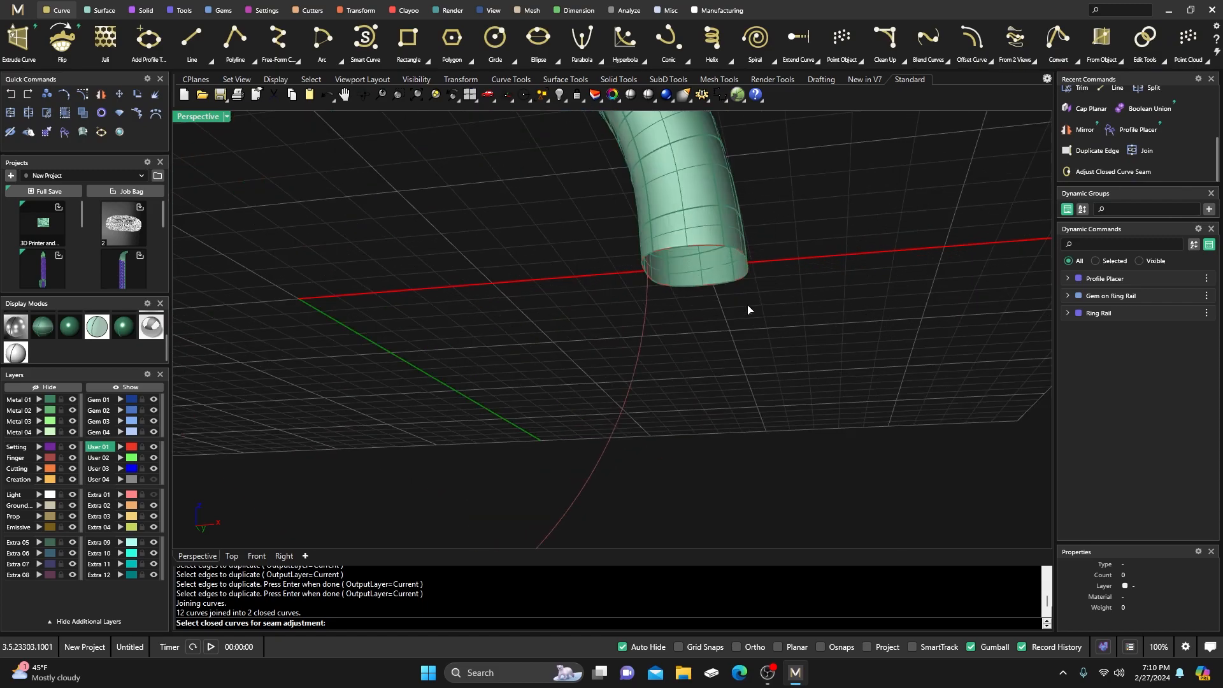
left_click(707, 290)
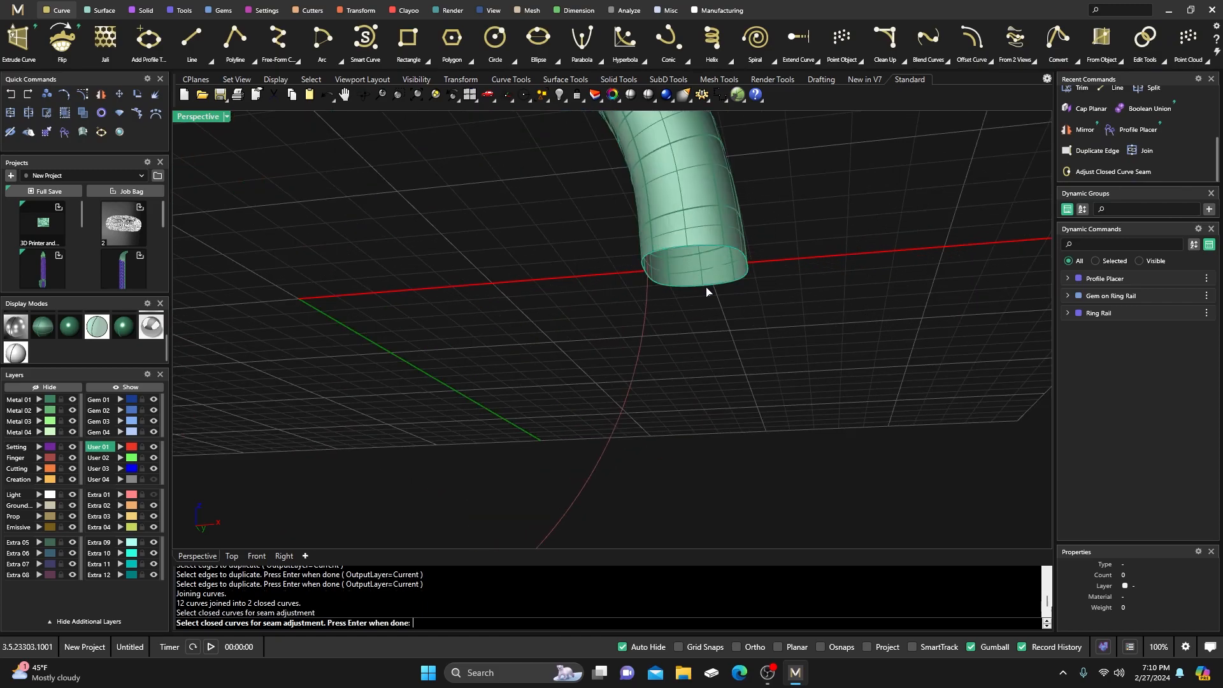
key("Return")
scroll(691, 345, "down", 4)
scroll(685, 282, "down", 3)
scroll(739, 357, "up", 5)
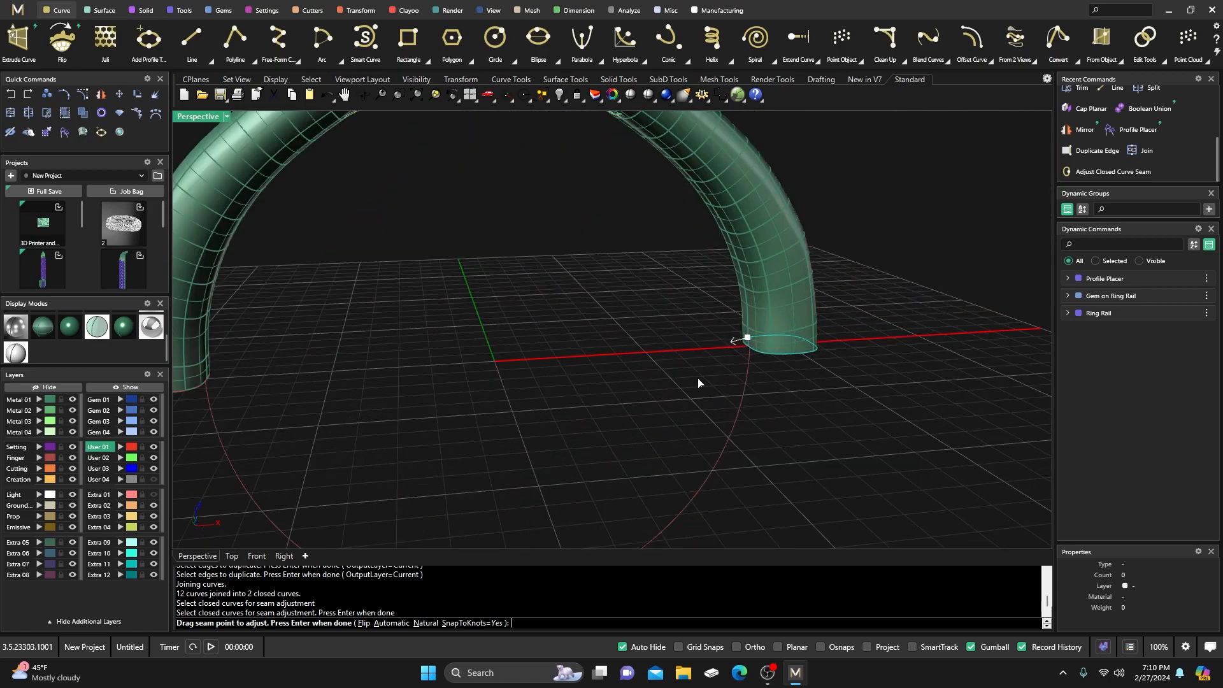
right_click_drag(699, 383, 772, 370)
left_click_drag(797, 341, 807, 349)
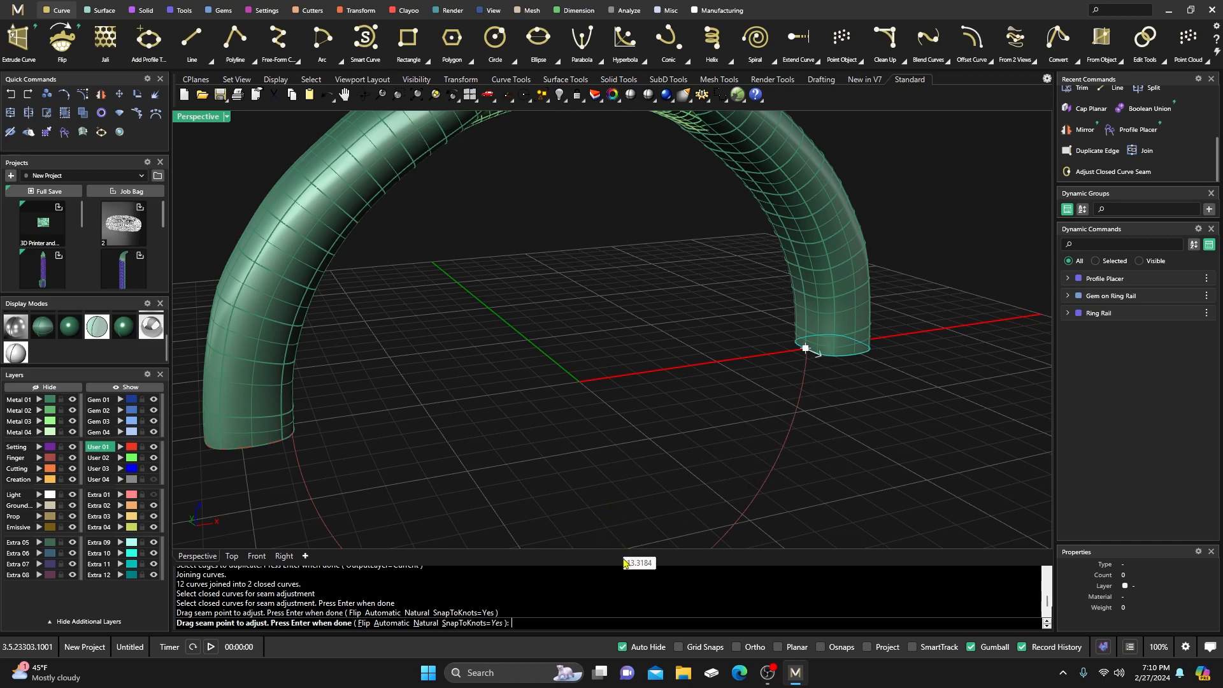
left_click(821, 647)
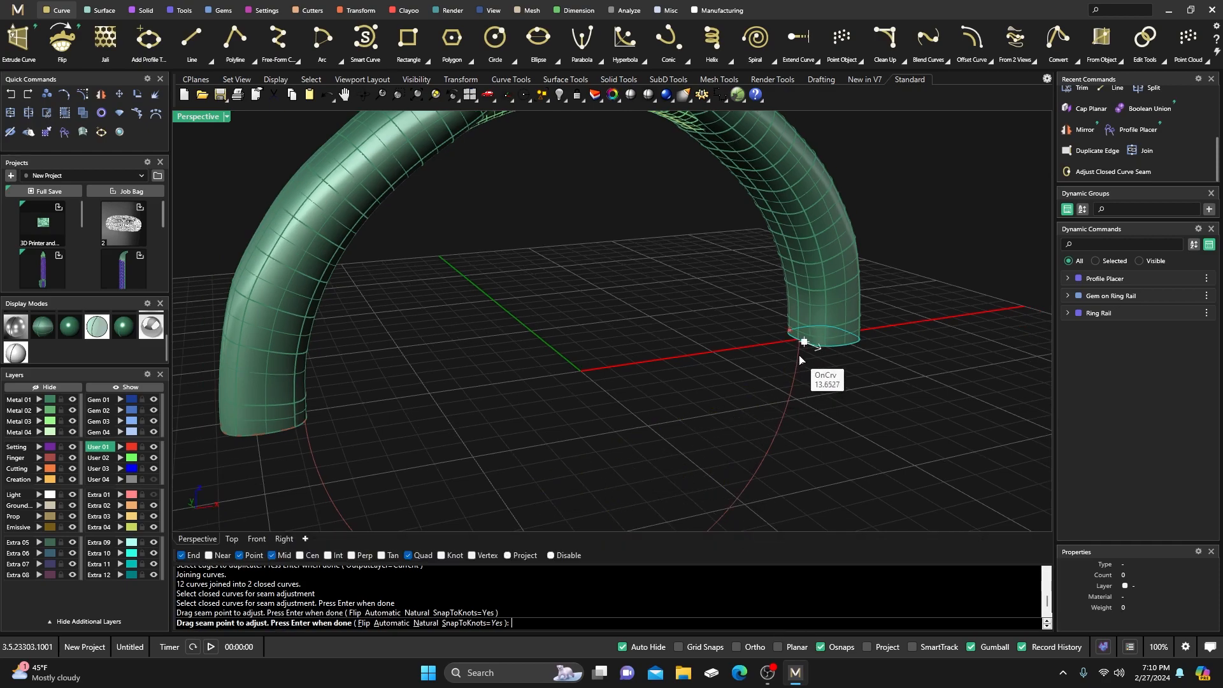
left_click_drag(801, 360, 798, 344)
key("Return")
Adjust the seam of the small profile ellipse.
scroll(732, 357, "down", 8)
right_click_drag(732, 357, 577, 350)
scroll(492, 469, "up", 3)
left_click(479, 449)
key("Return")
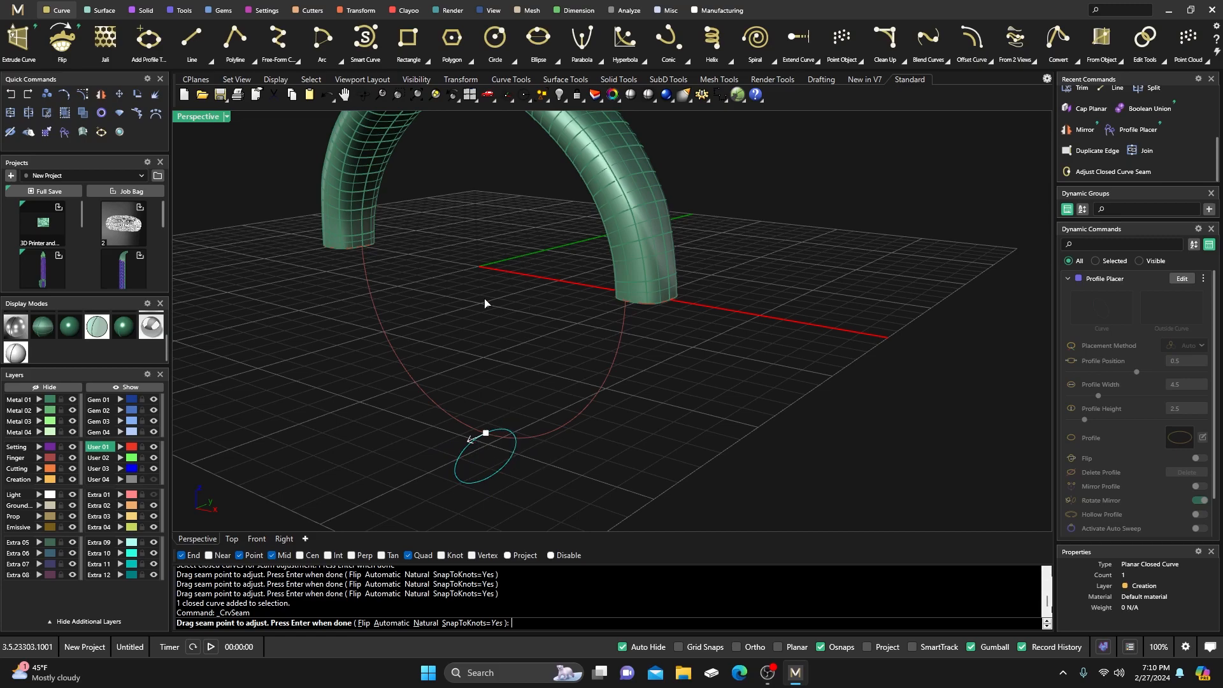
key("Return")
Snap the left tube-end circle's seam onto the curve's end point.
scroll(510, 319, "down", 3)
scroll(446, 306, "up", 5)
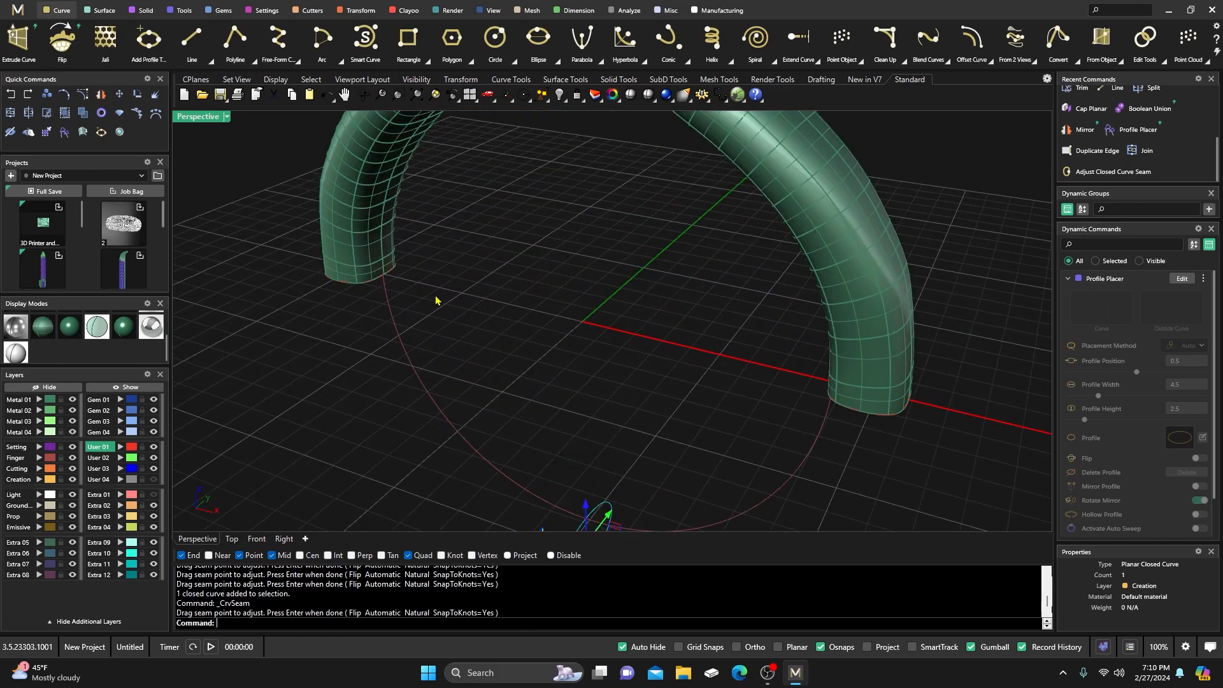
left_click(367, 289)
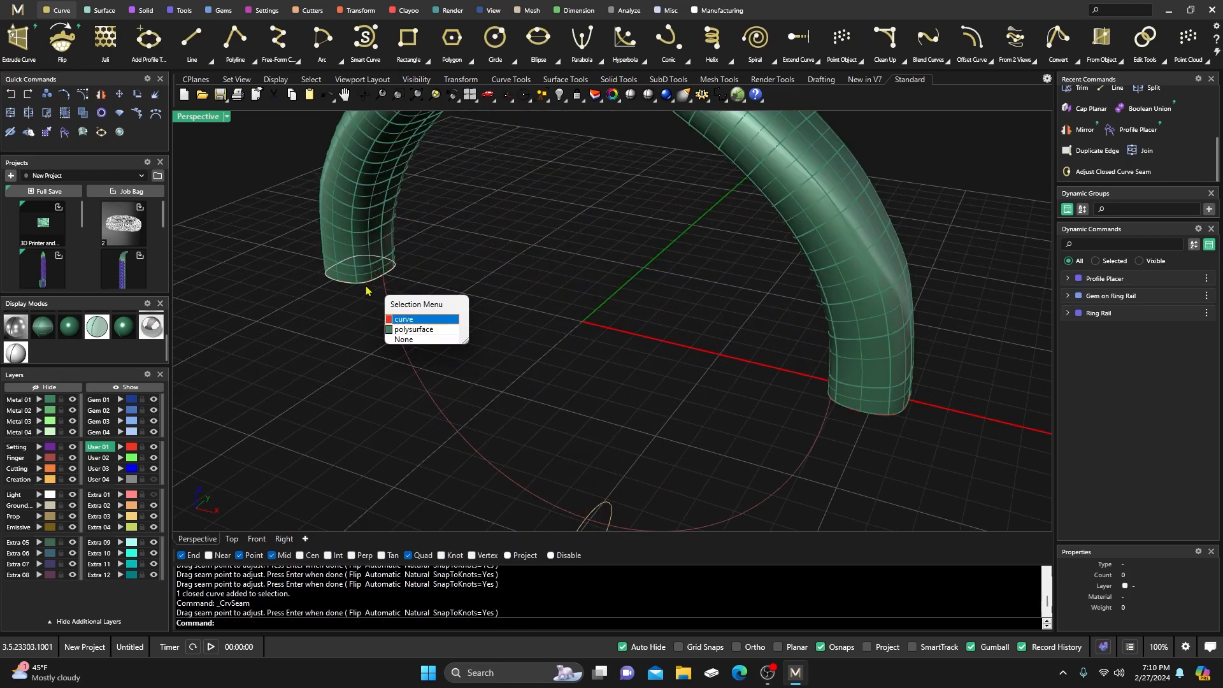
left_click(401, 319)
key("Return")
scroll(422, 332, "up", 1)
right_click_drag(422, 332, 396, 331)
left_click(374, 232)
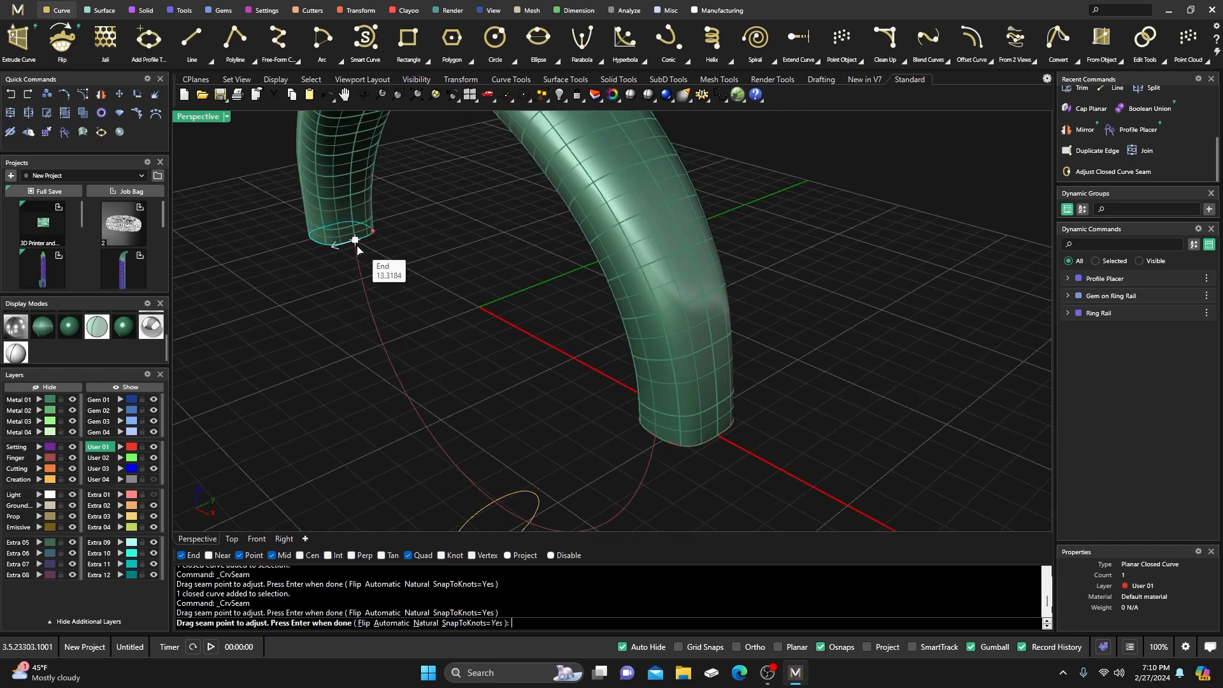
left_click(355, 246)
scroll(439, 297, "down", 6)
key("Return")
right_click_drag(439, 297, 516, 334)
left_click(515, 334)
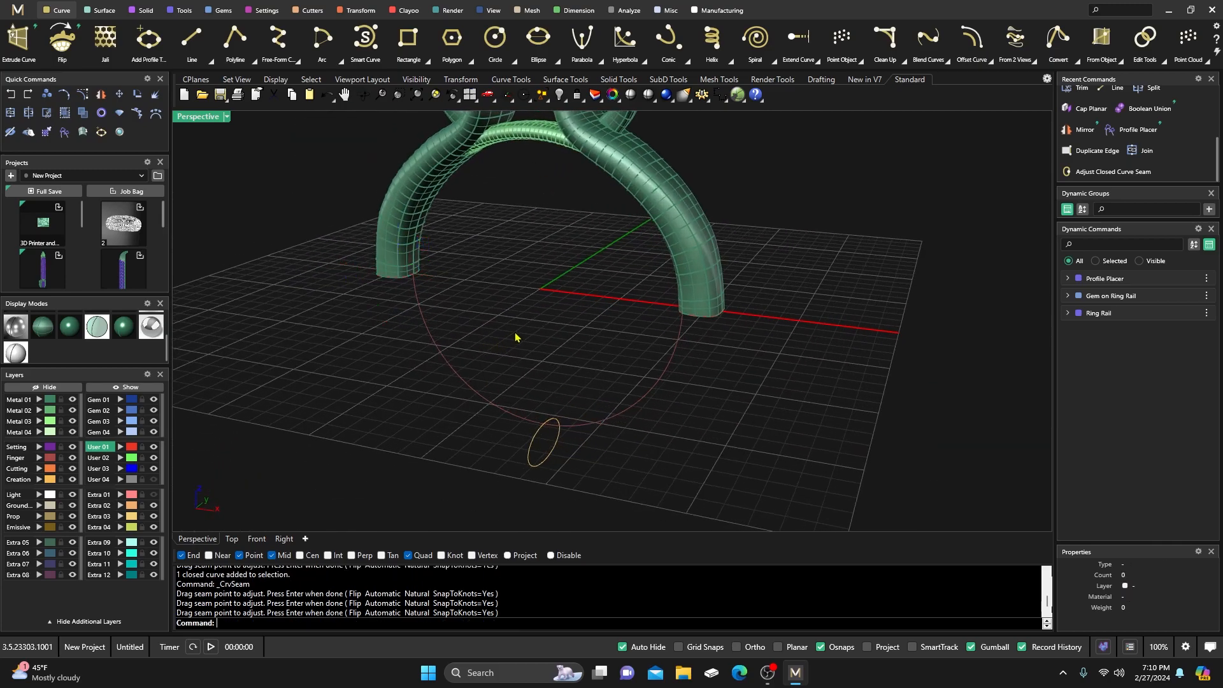
left_click(105, 12)
Run Sweep 1 along the ring circle with left tube end, ellipse and right tube end as profiles.
left_click(149, 38)
left_click(439, 352)
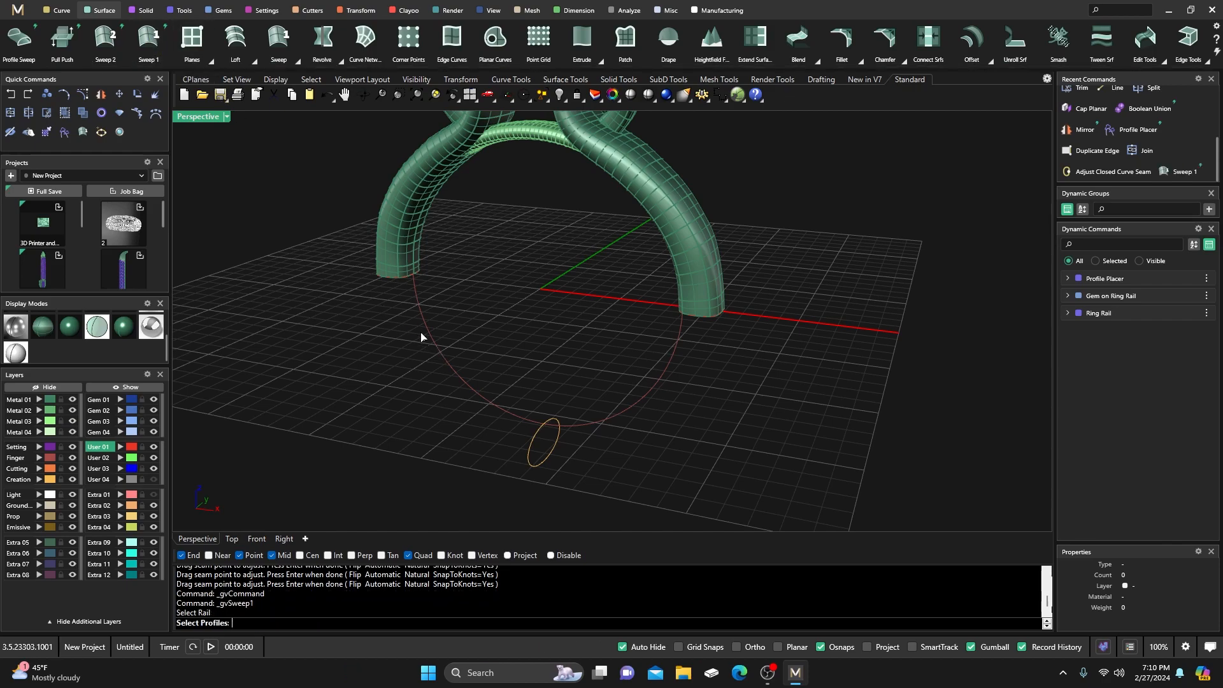
left_click(402, 285)
left_click(529, 455)
left_click(709, 320)
key("Return")
Turn off Mirror Cap, Start Dome and End Dome, then accept the sweep.
right_click_drag(715, 408, 702, 398)
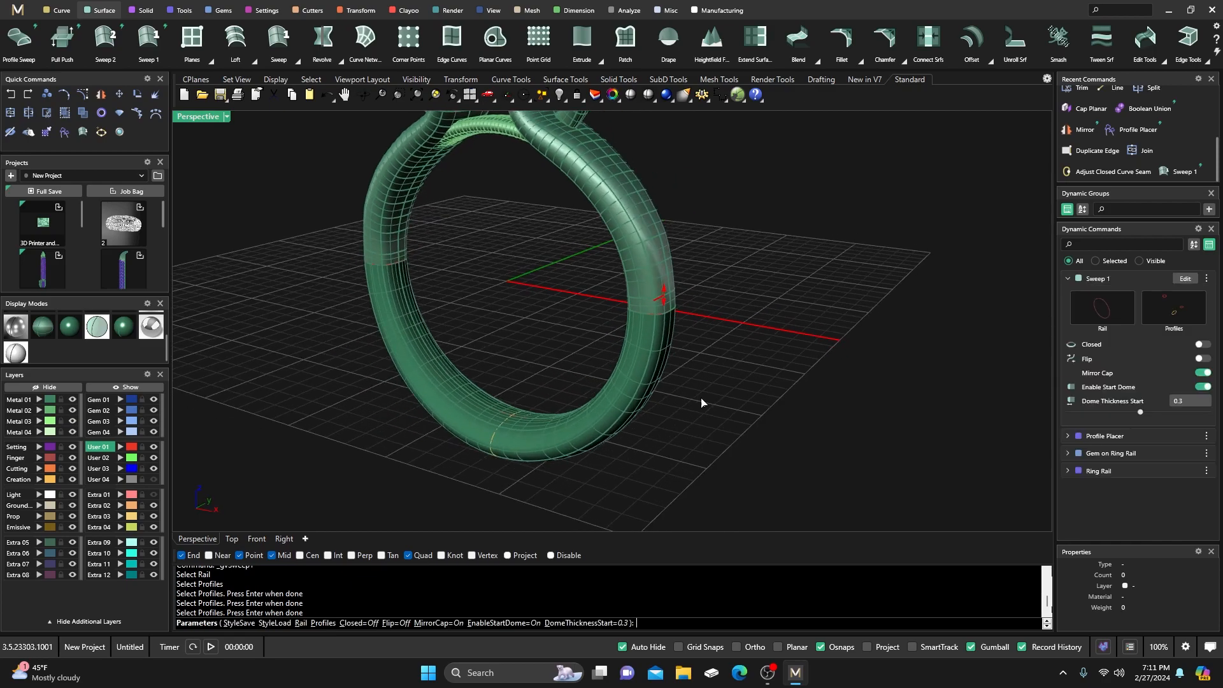
left_click(1204, 373)
left_click(1203, 387)
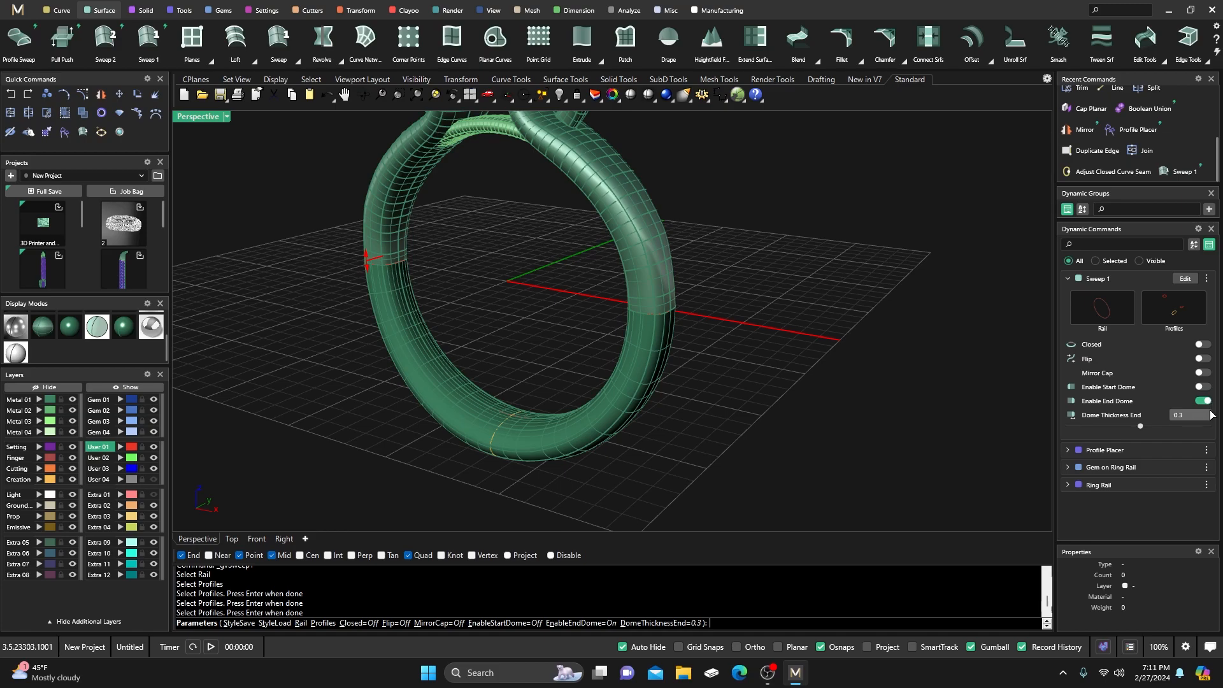
left_click(1203, 401)
right_click_drag(908, 392, 819, 364)
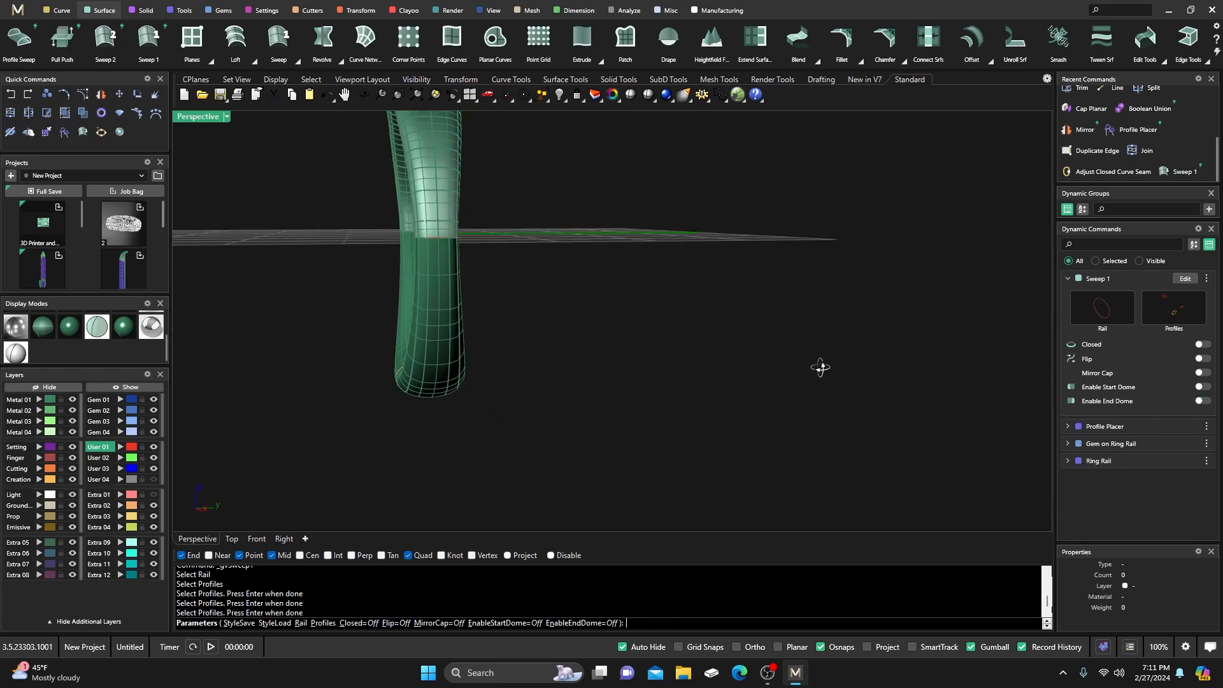
right_click_drag(604, 322, 540, 328)
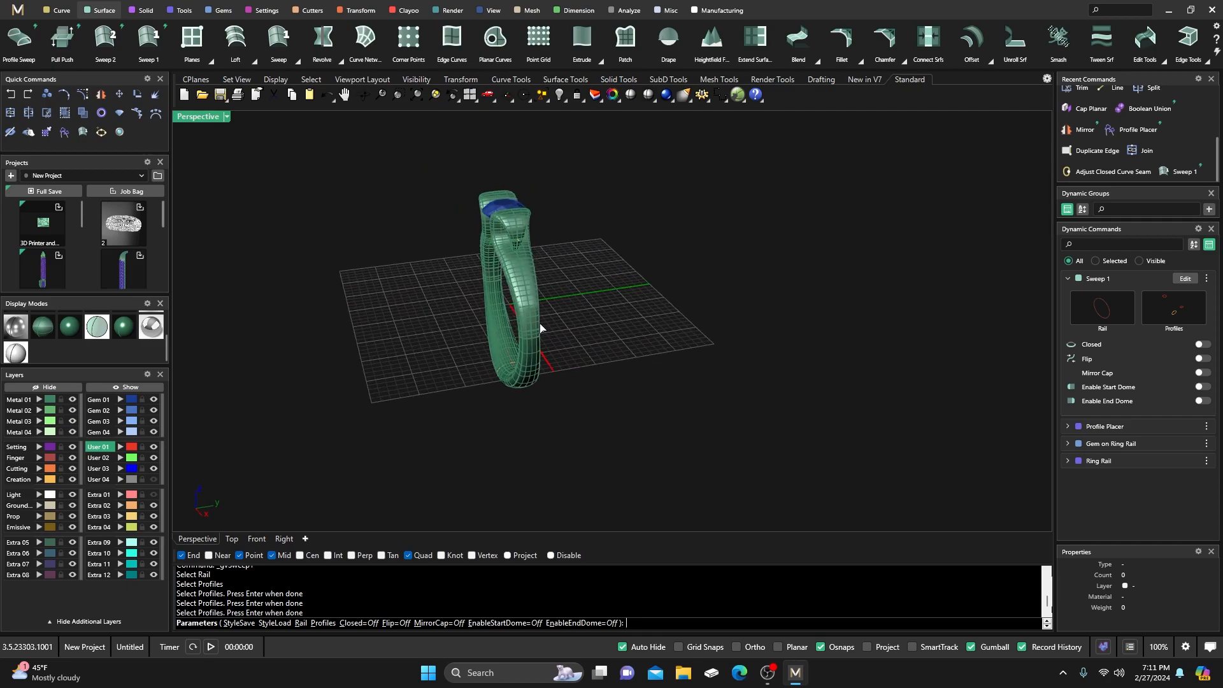
scroll(540, 328, "up", 2)
right_click_drag(456, 263, 512, 349)
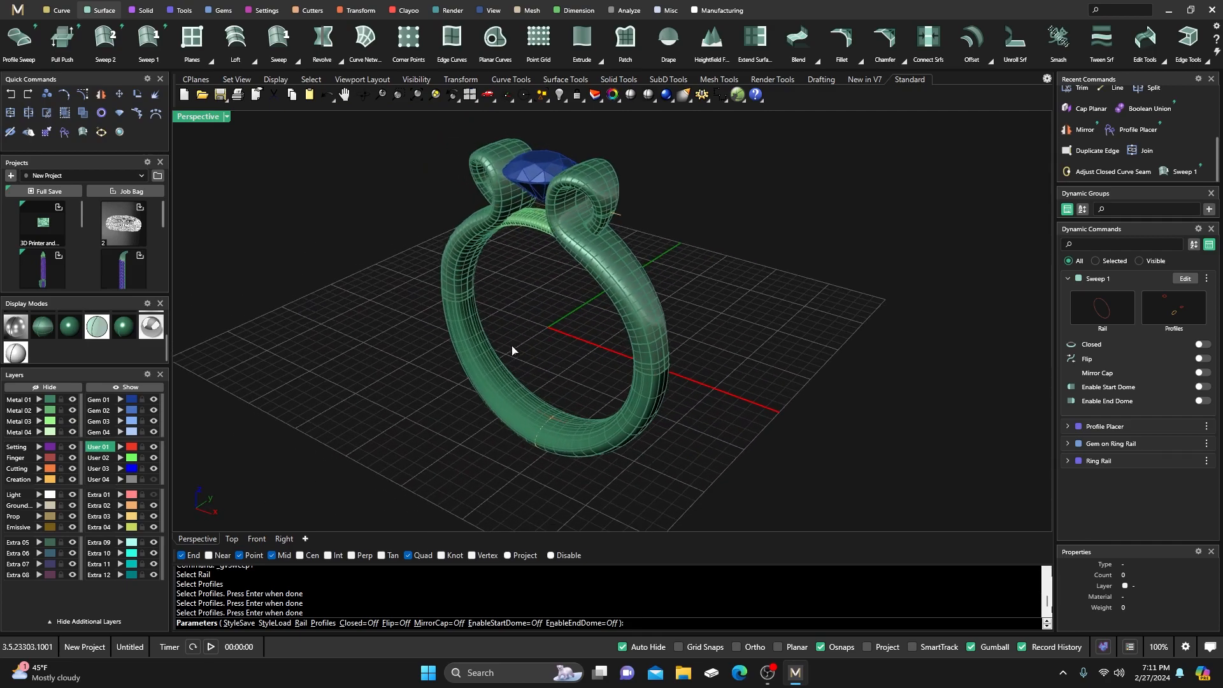
scroll(606, 210, "up", 5)
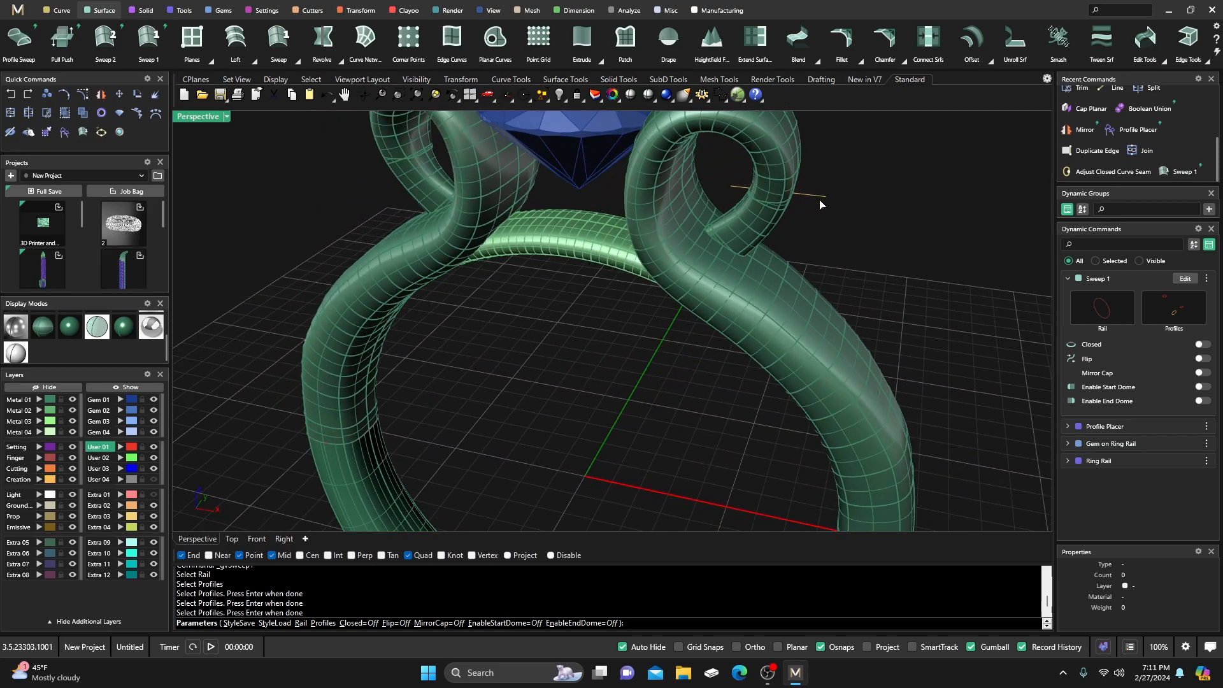
key("Return")
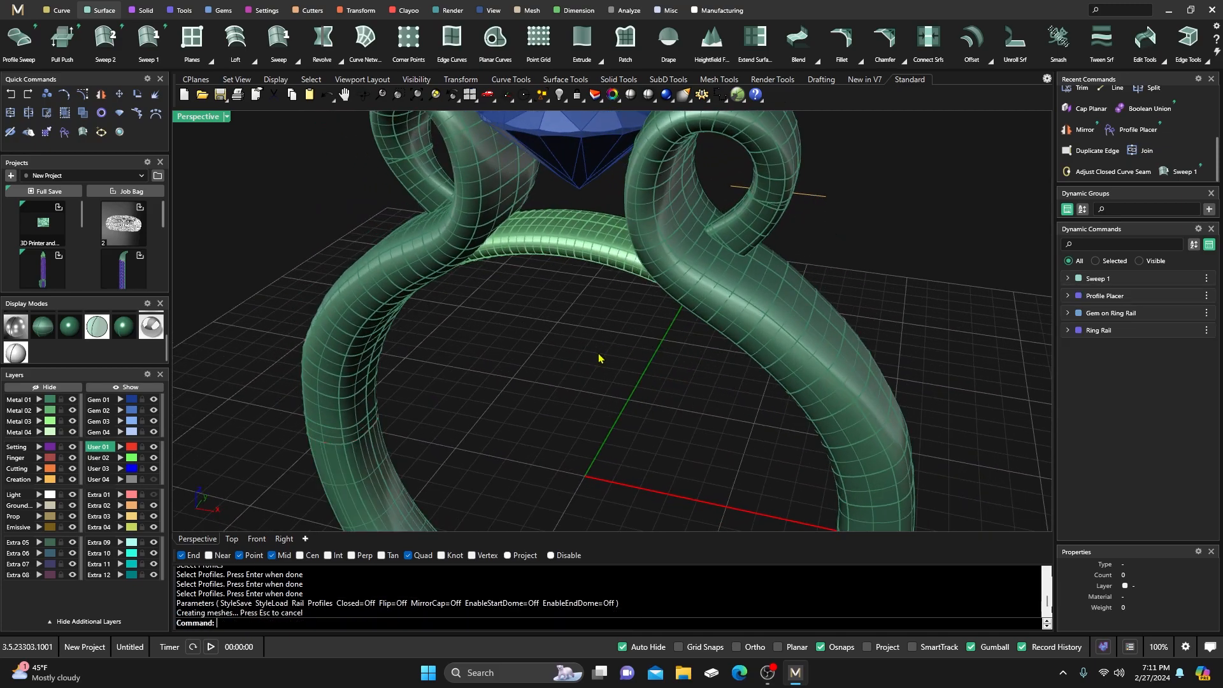
Move the leftover yellow profile curve to layer Extra 01.
left_click(813, 198)
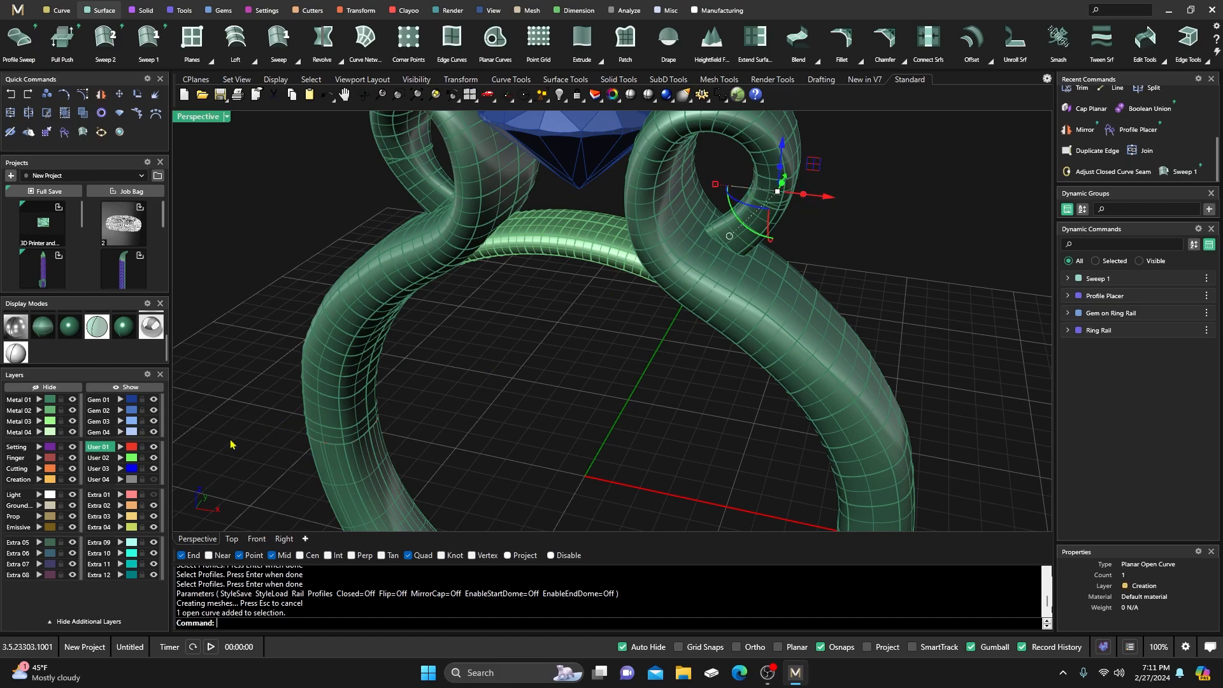
left_click(120, 495)
scroll(481, 386, "down", 5)
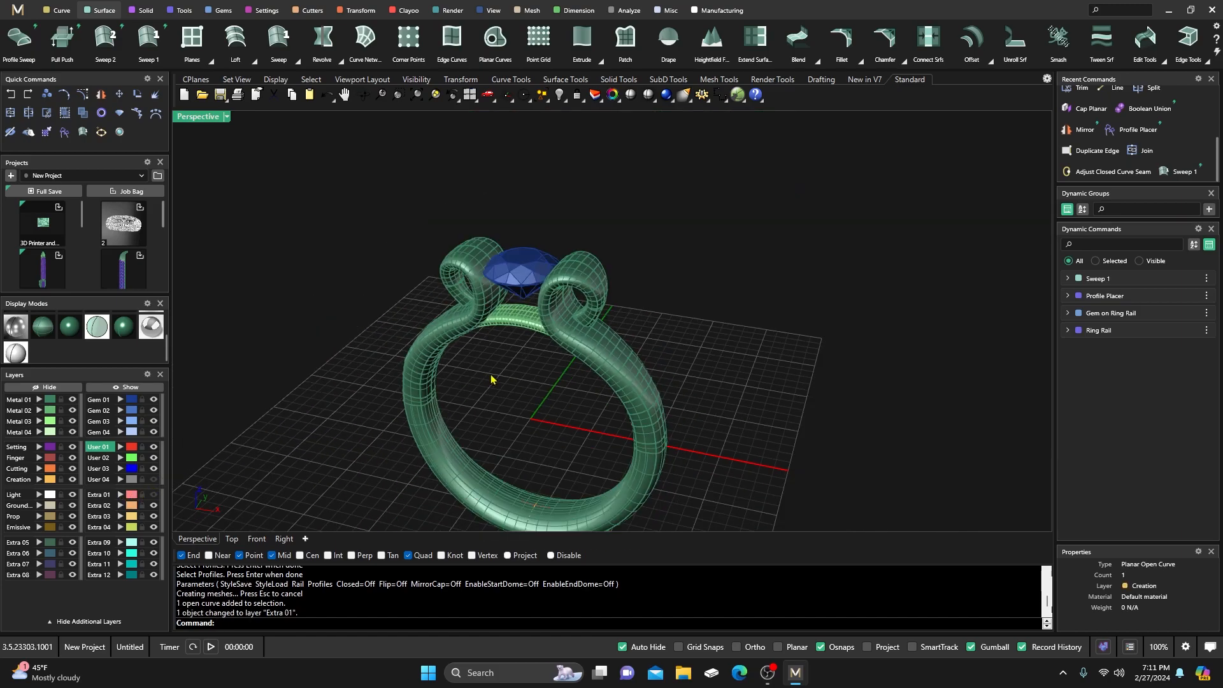
Join the lower band and both shanks into one closed polysurface.
left_click(425, 404)
left_click(423, 354, "shift")
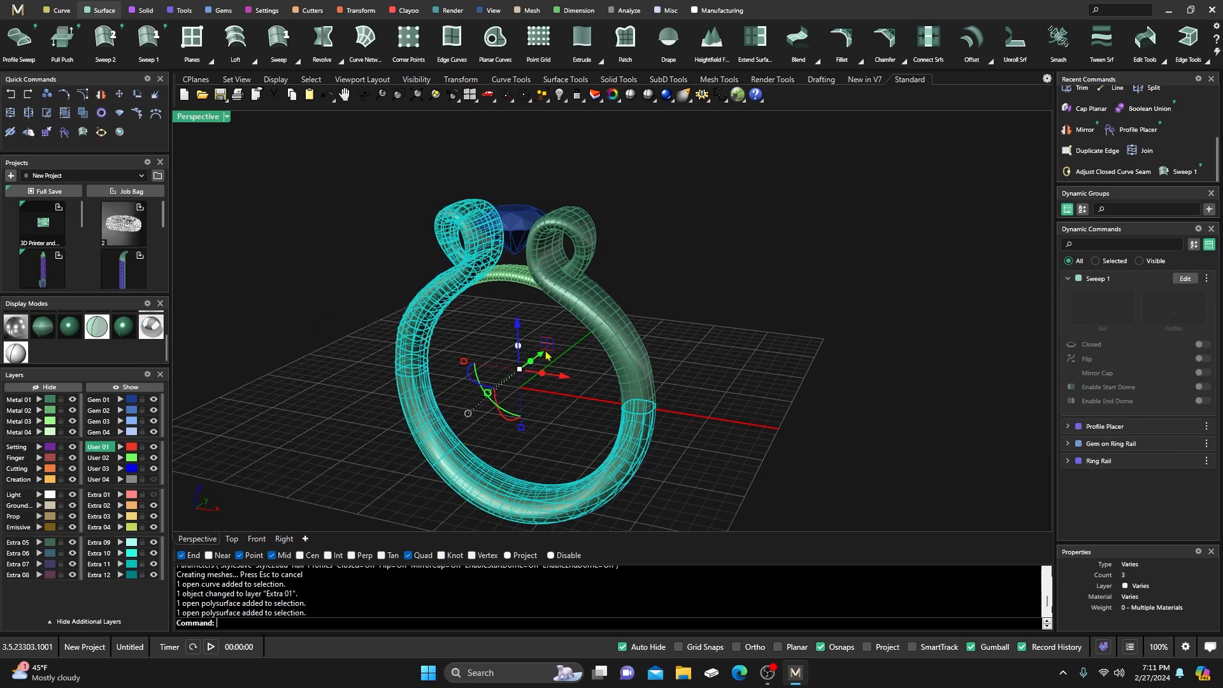
left_click(639, 370, "shift")
left_click(11, 115)
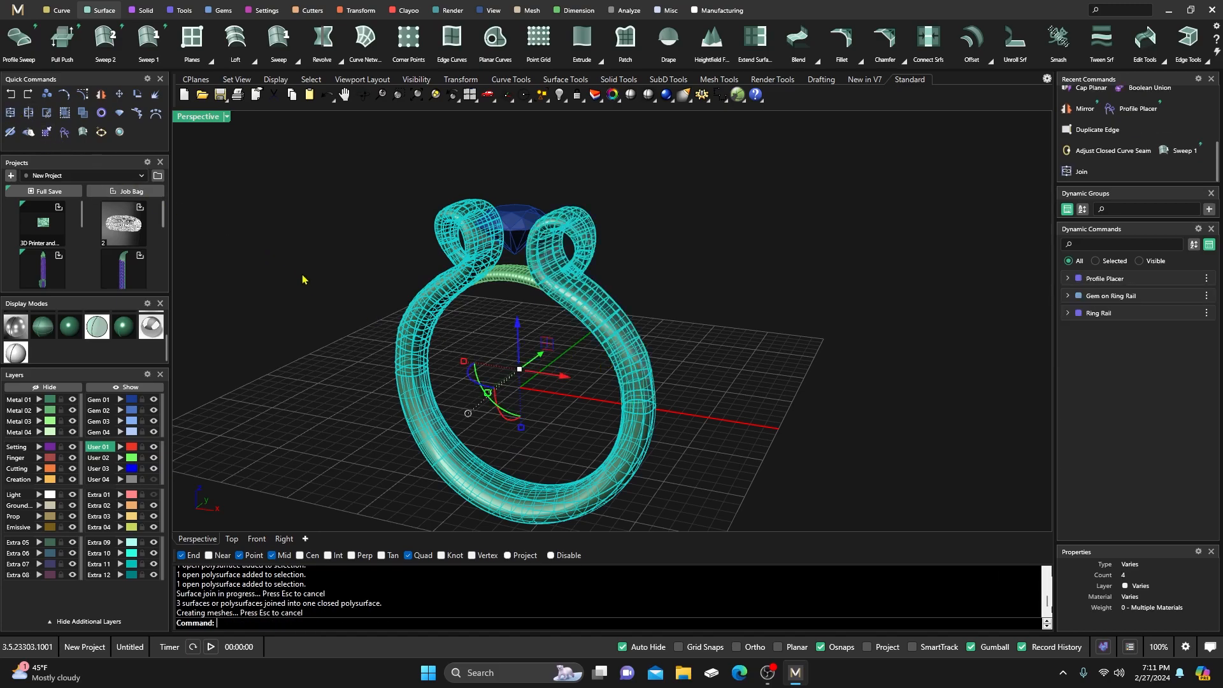
left_click(428, 444)
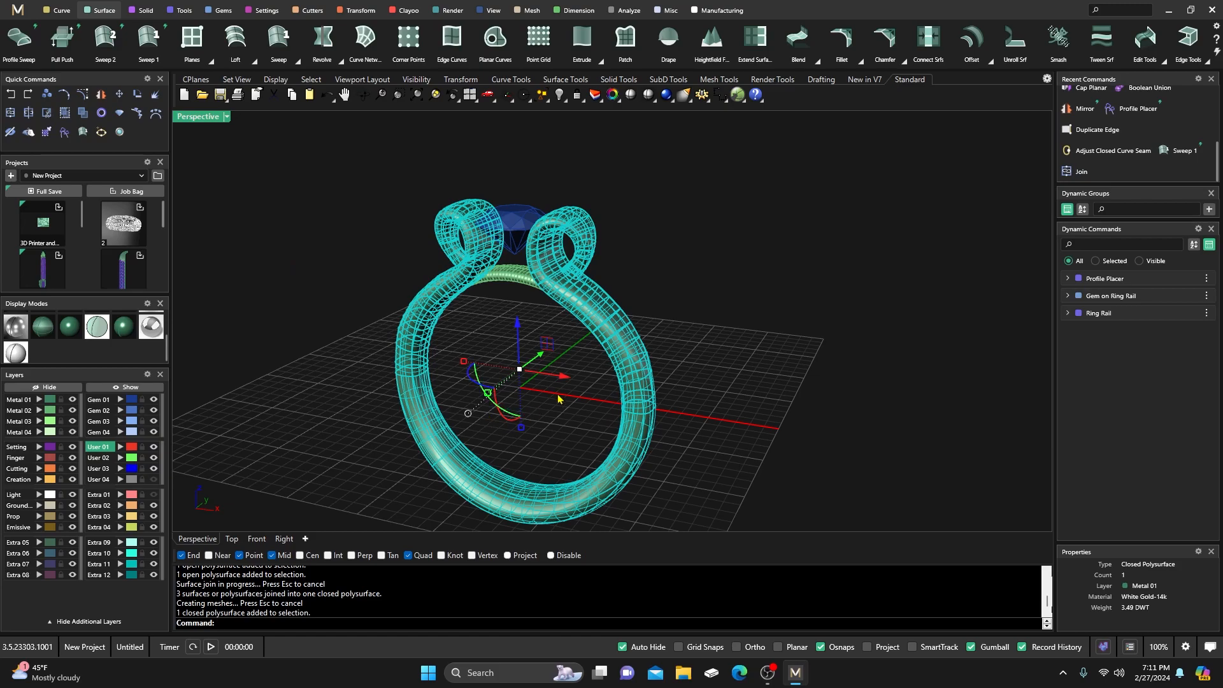
left_click(650, 298)
left_click(501, 283)
left_click(698, 311)
right_click_drag(546, 328, 551, 341)
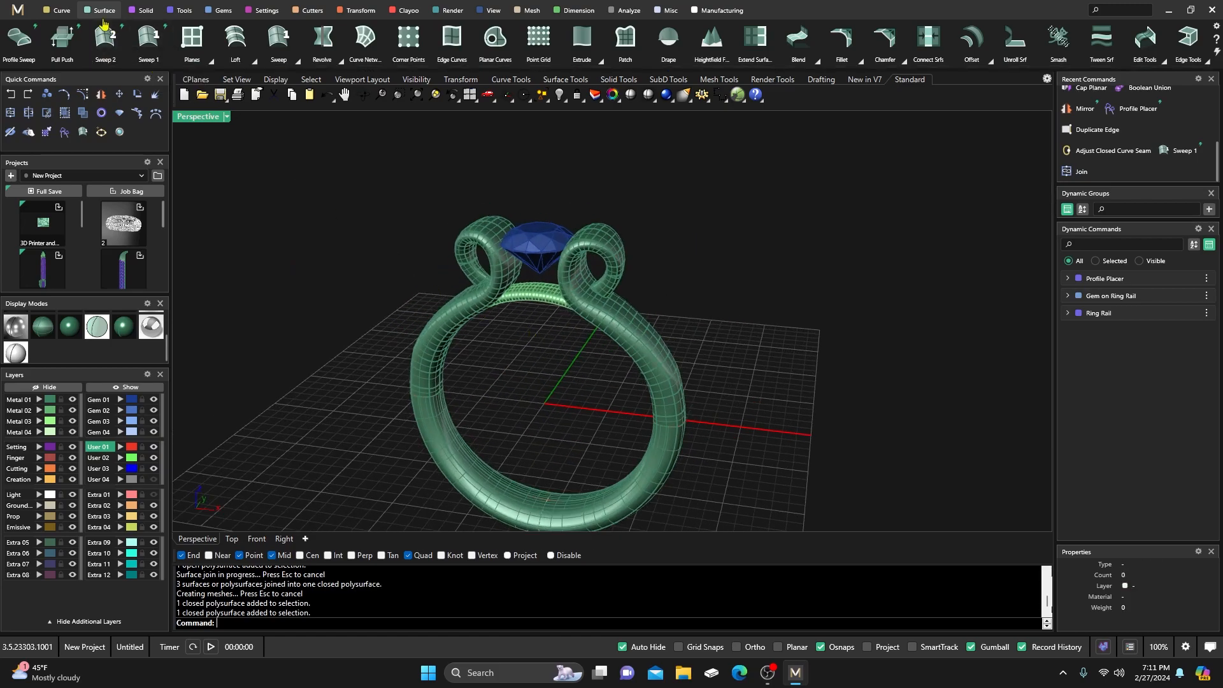
Boolean-union the top band into the ring body.
left_click(142, 13)
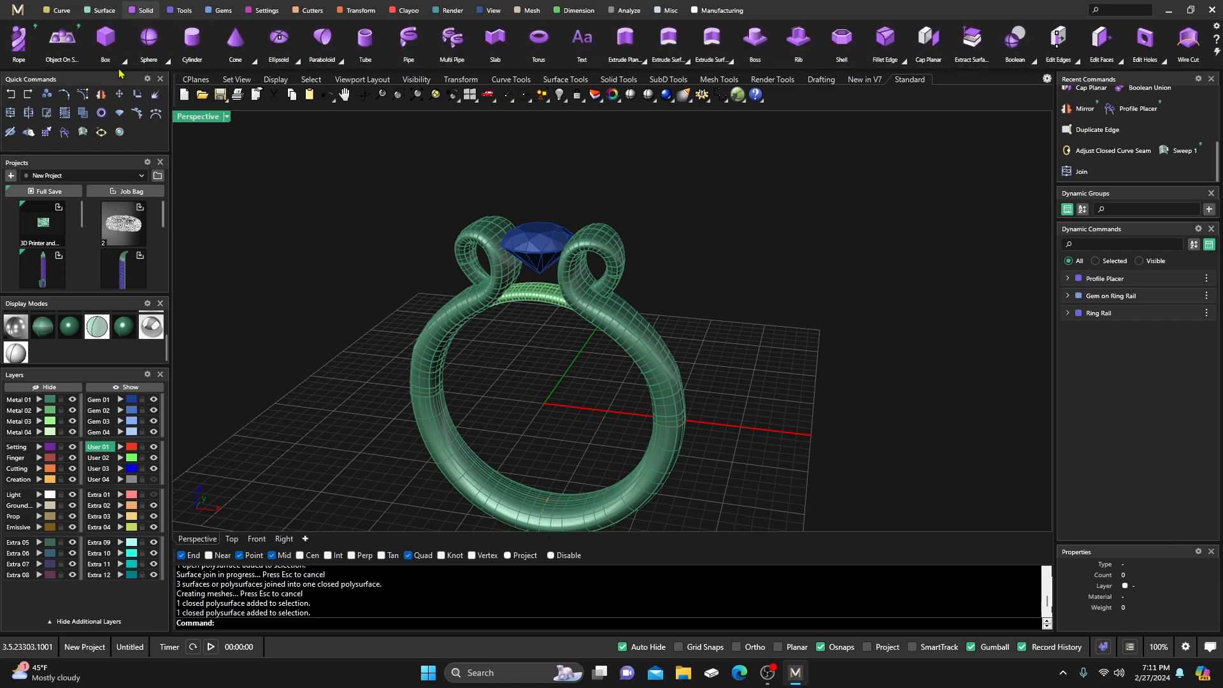
scroll(121, 45, "up", 2)
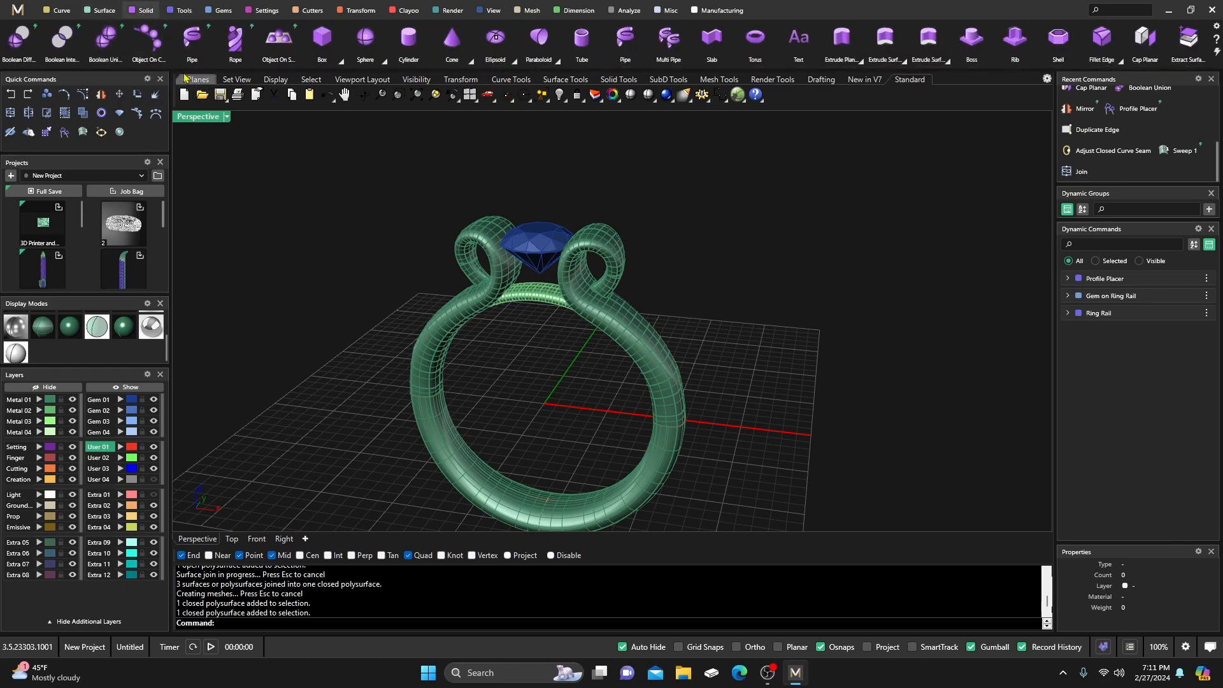
left_click(121, 45)
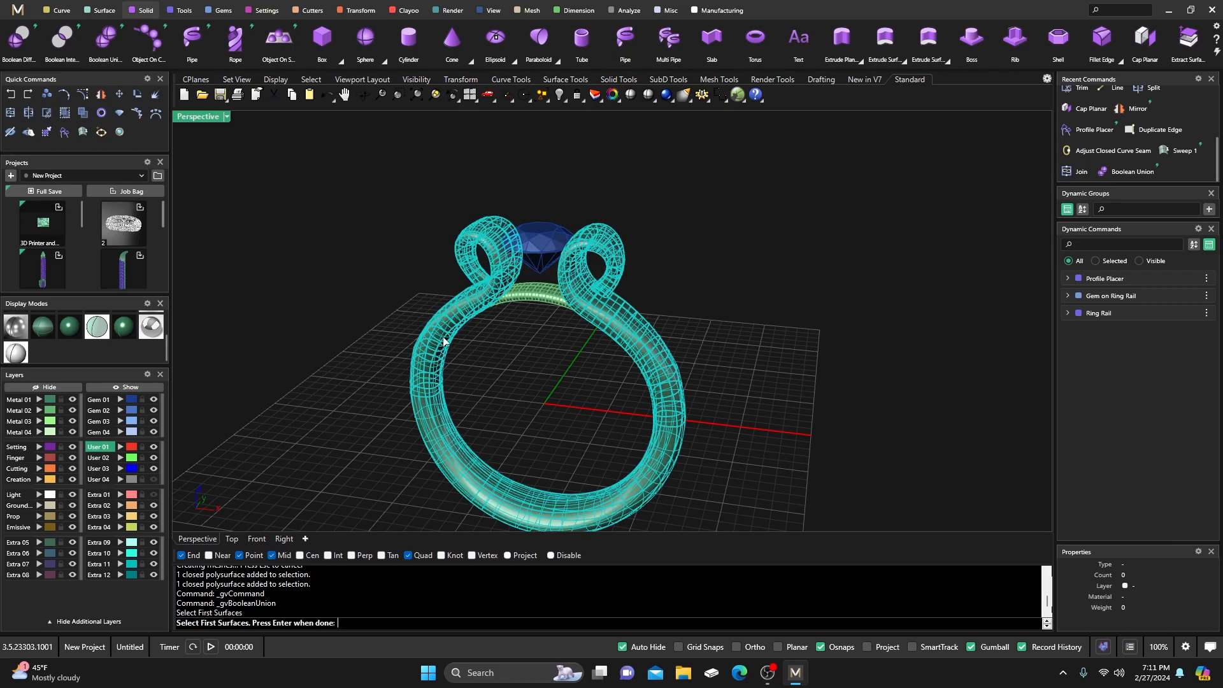
key("Return")
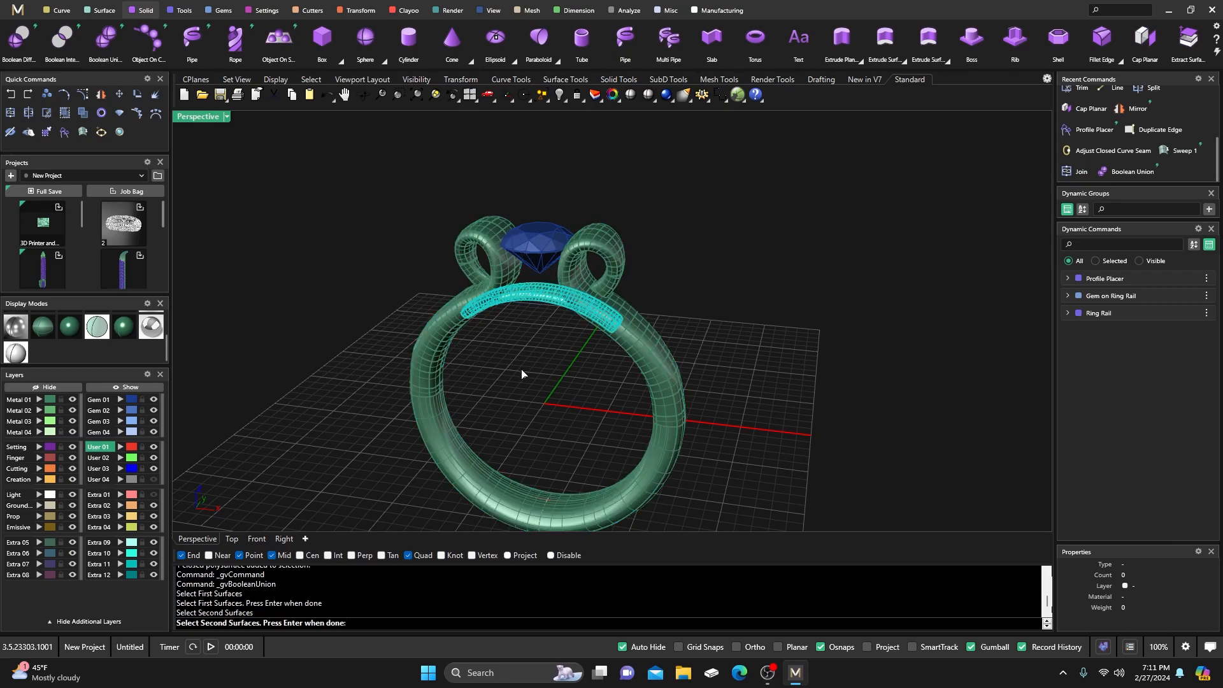
key("Return")
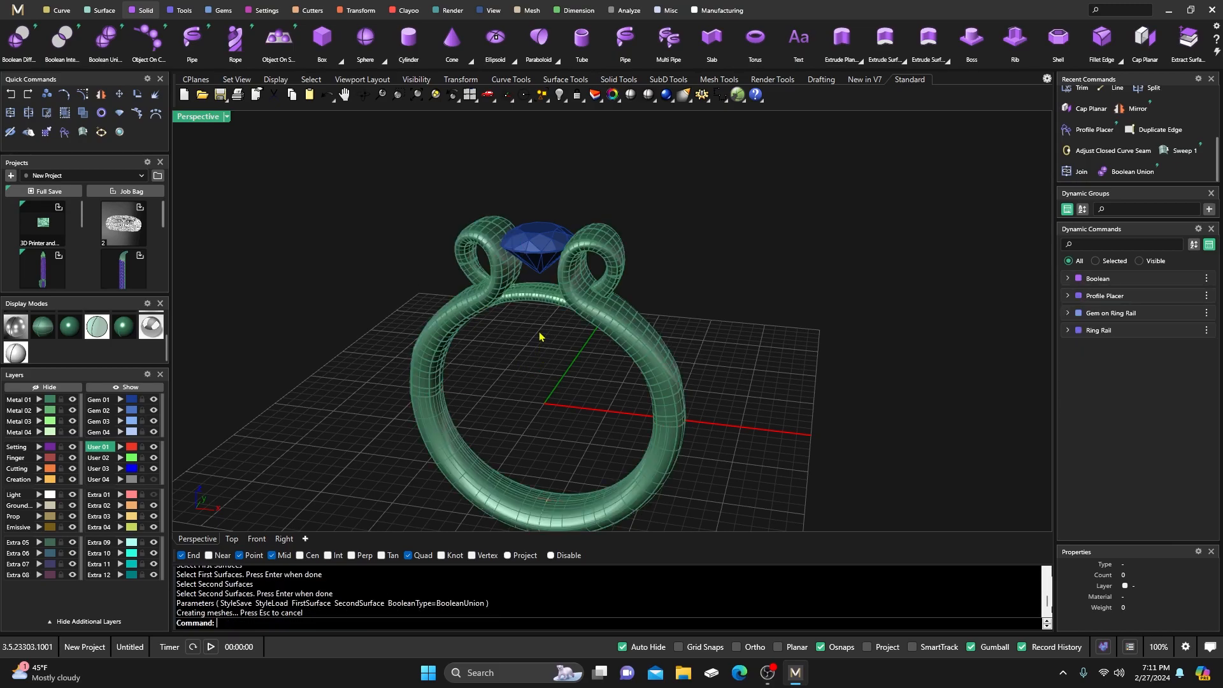
Move the leftover top band piece to layer Extra 01 and check the united ring.
left_click(537, 303)
left_click(581, 332)
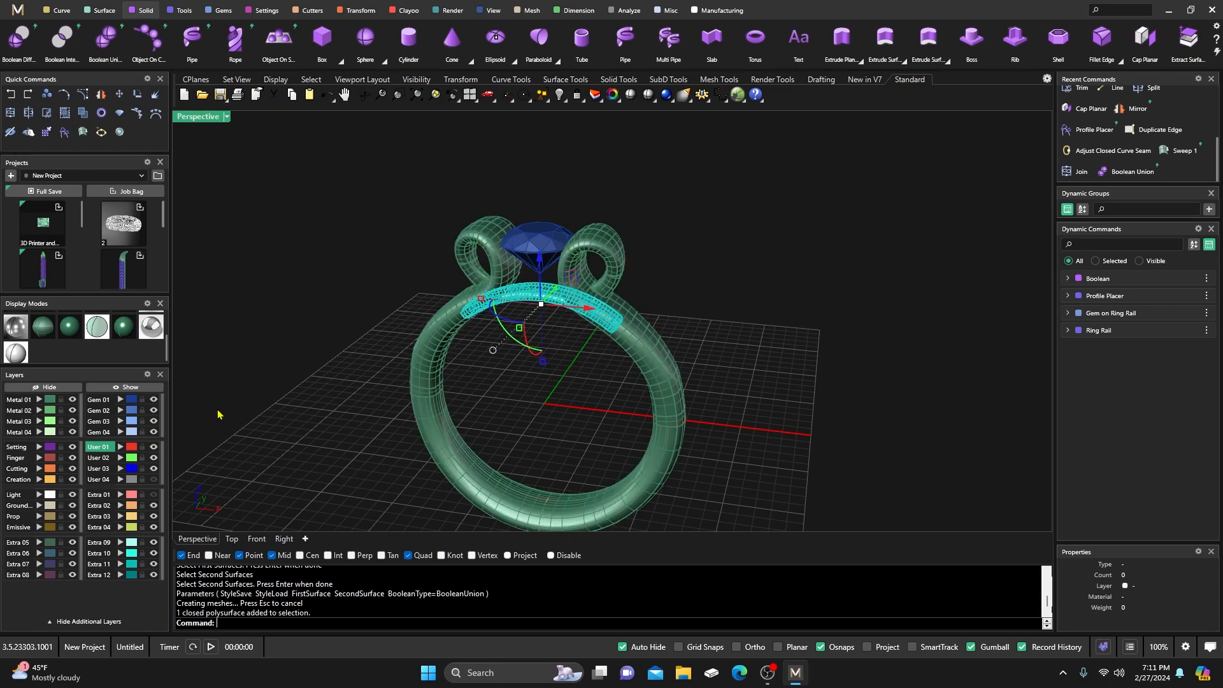
left_click(121, 495)
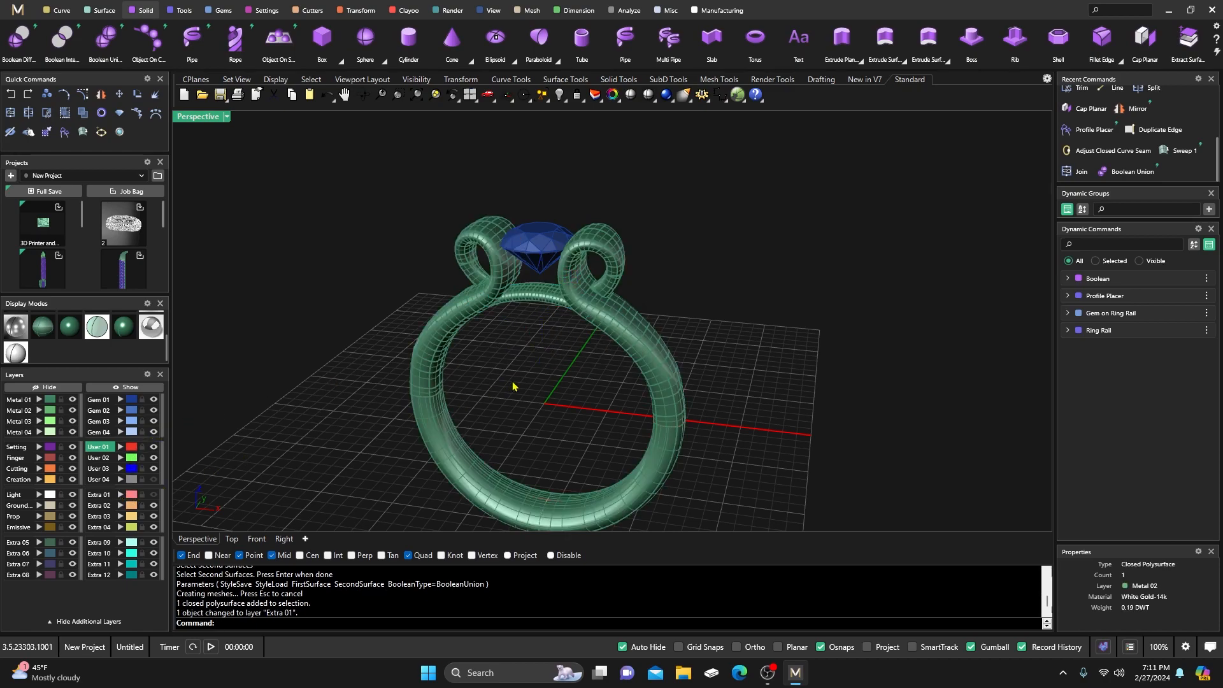
left_click(526, 296)
left_click(533, 338)
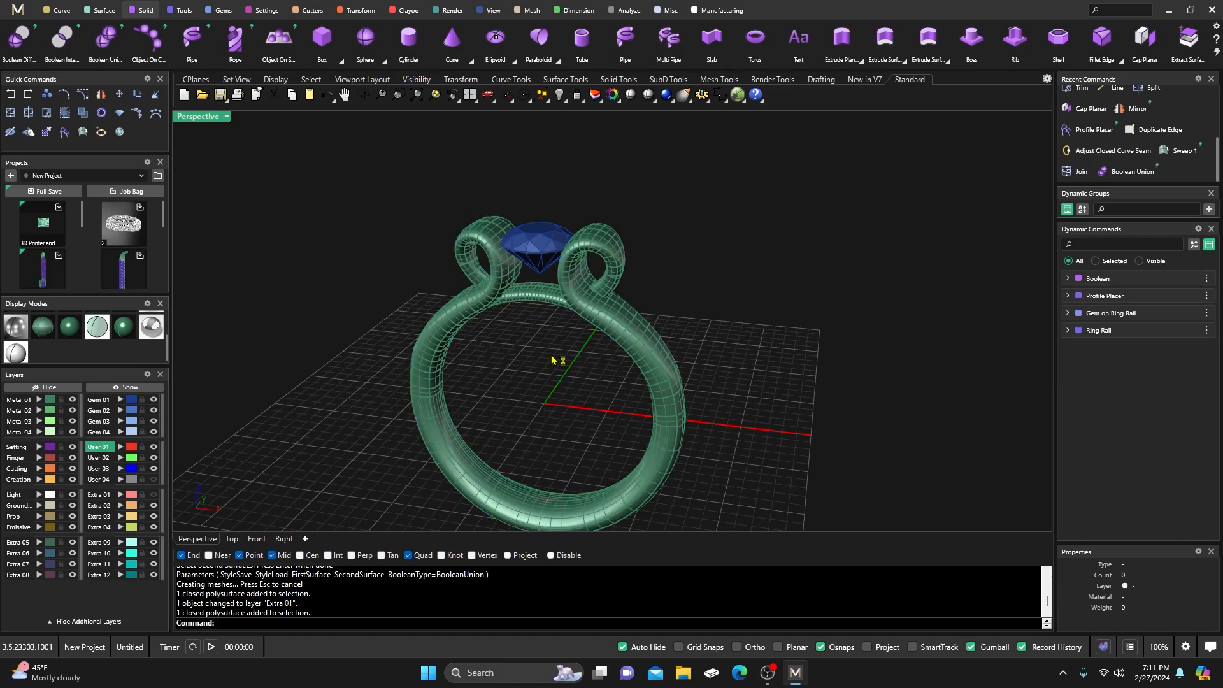
right_click_drag(557, 355, 552, 325)
right_click_drag(543, 367, 552, 331)
scroll(541, 264, "up", 2)
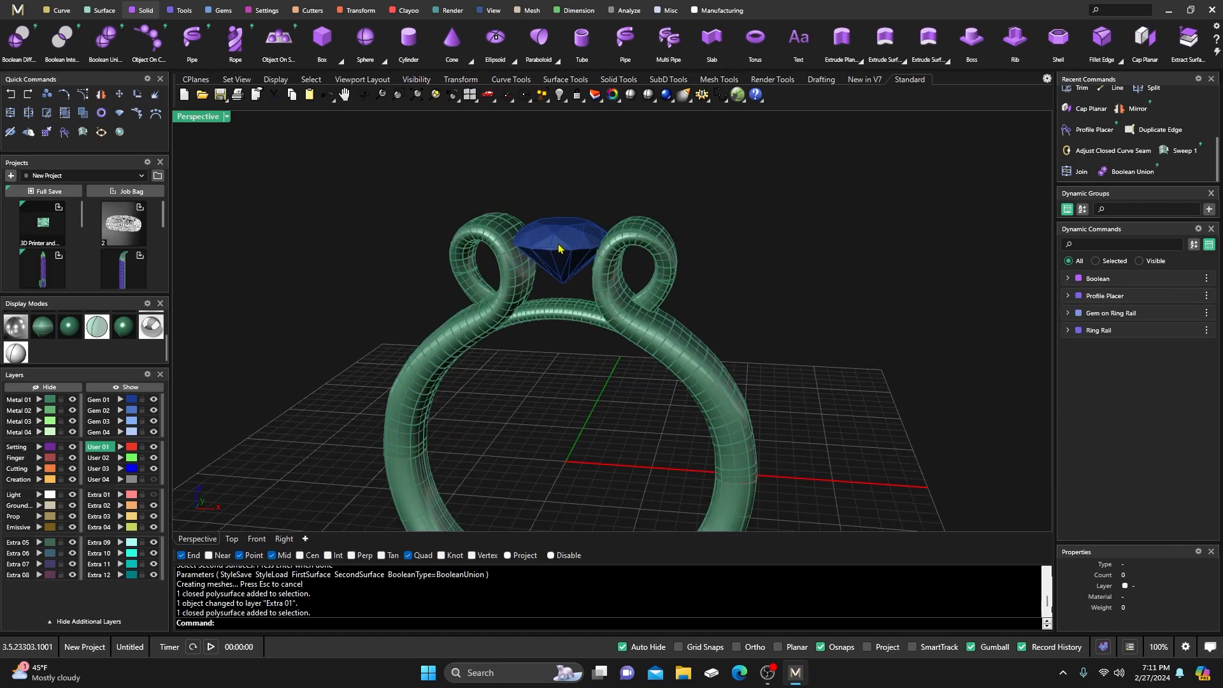
Add an under-bezel beneath the blue gem with angle -15 and height 1.1.
left_click(560, 255)
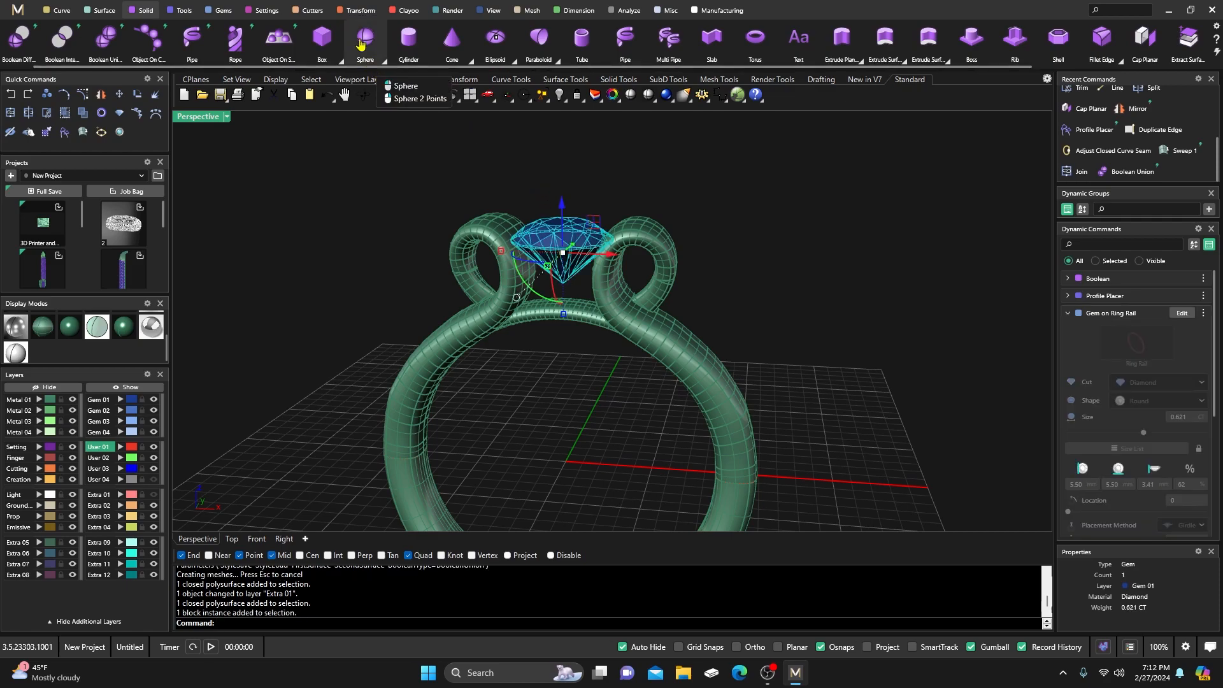
left_click(285, 11)
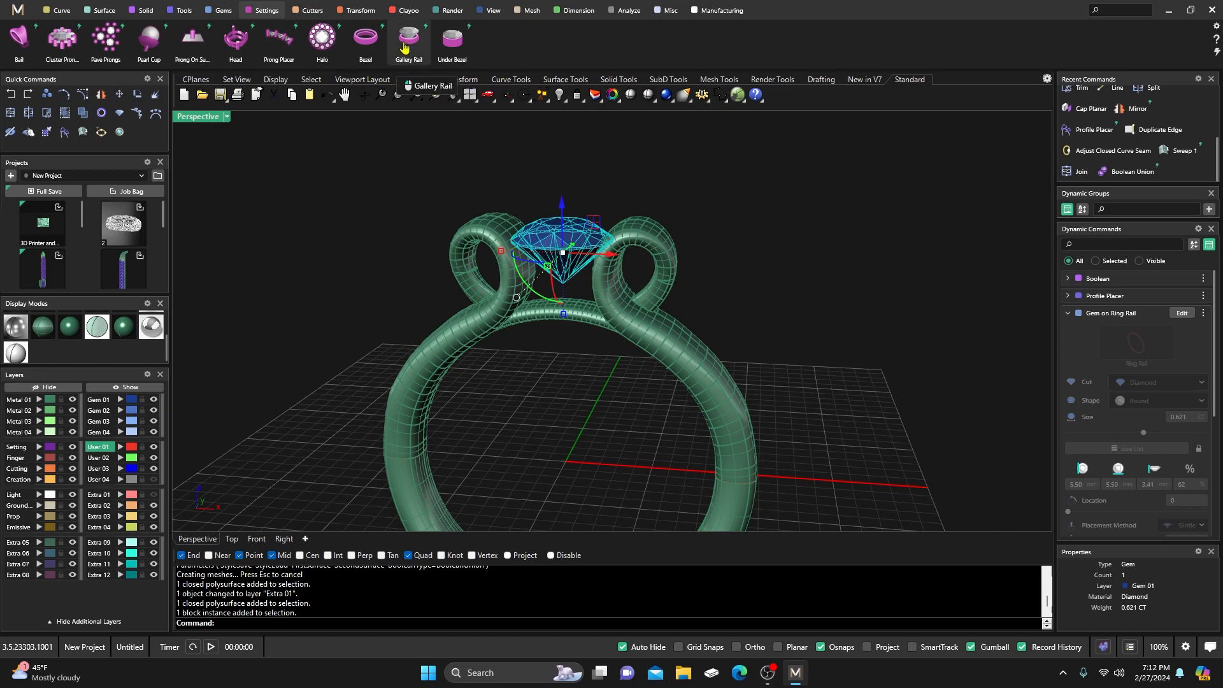
left_click(452, 40)
scroll(653, 245, "up", 5)
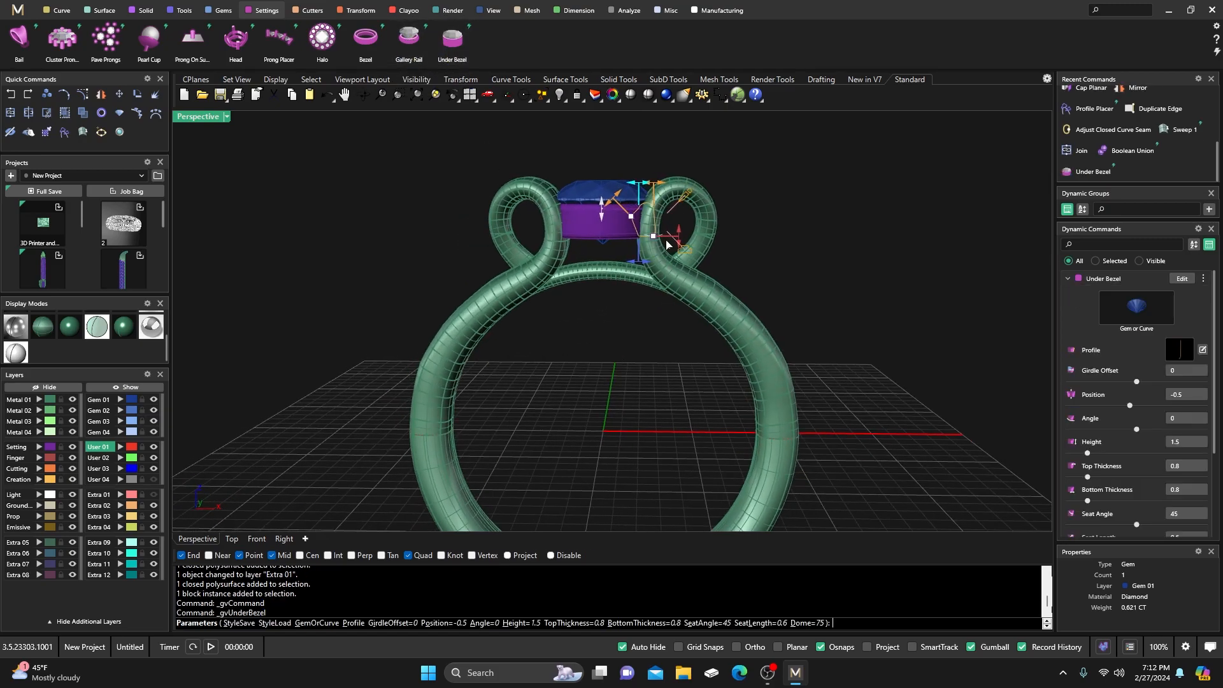
left_click_drag(615, 249, 597, 248)
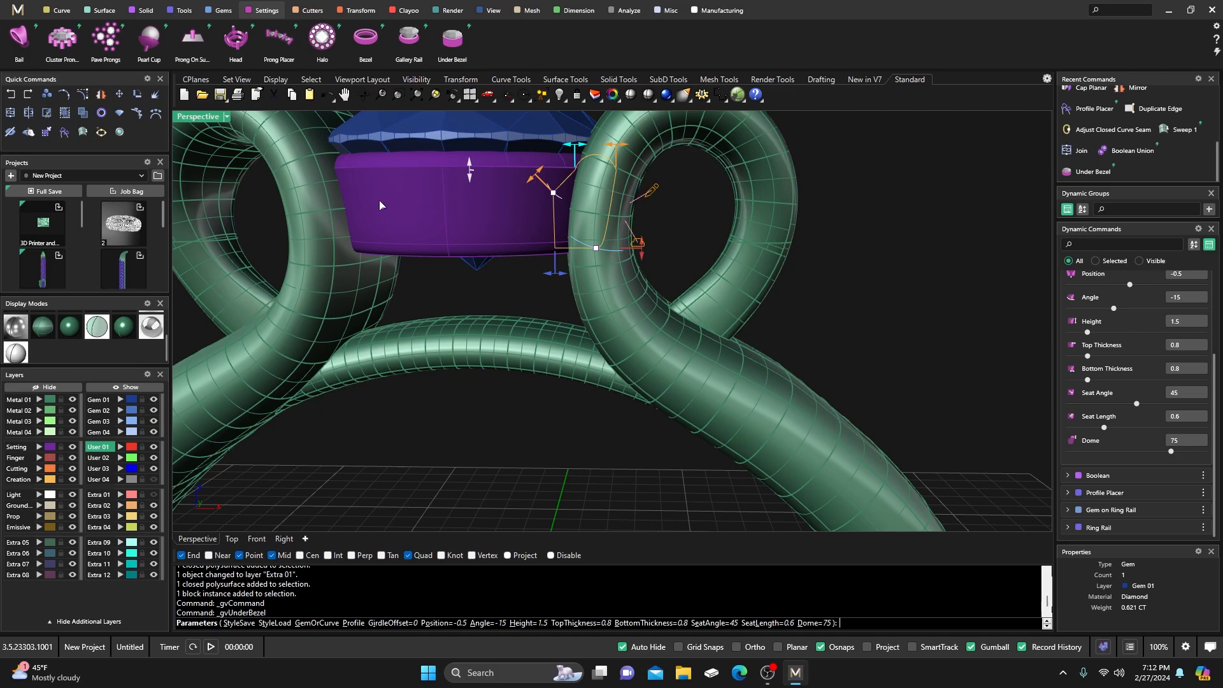
left_click_drag(641, 251, 641, 229)
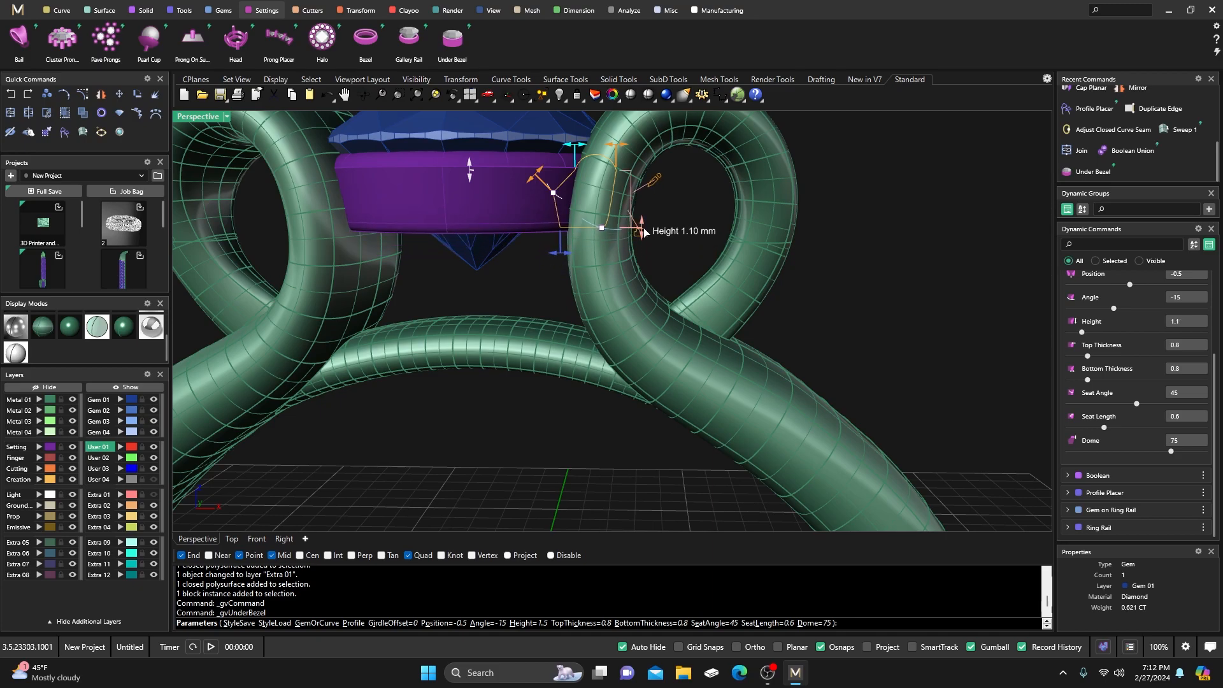
Set the under-bezel position to -0.6 and its dome to 34.
mouse_move(560, 284)
right_mouse_down()
mouse_move(591, 271)
mouse_move(546, 294)
right_mouse_up()
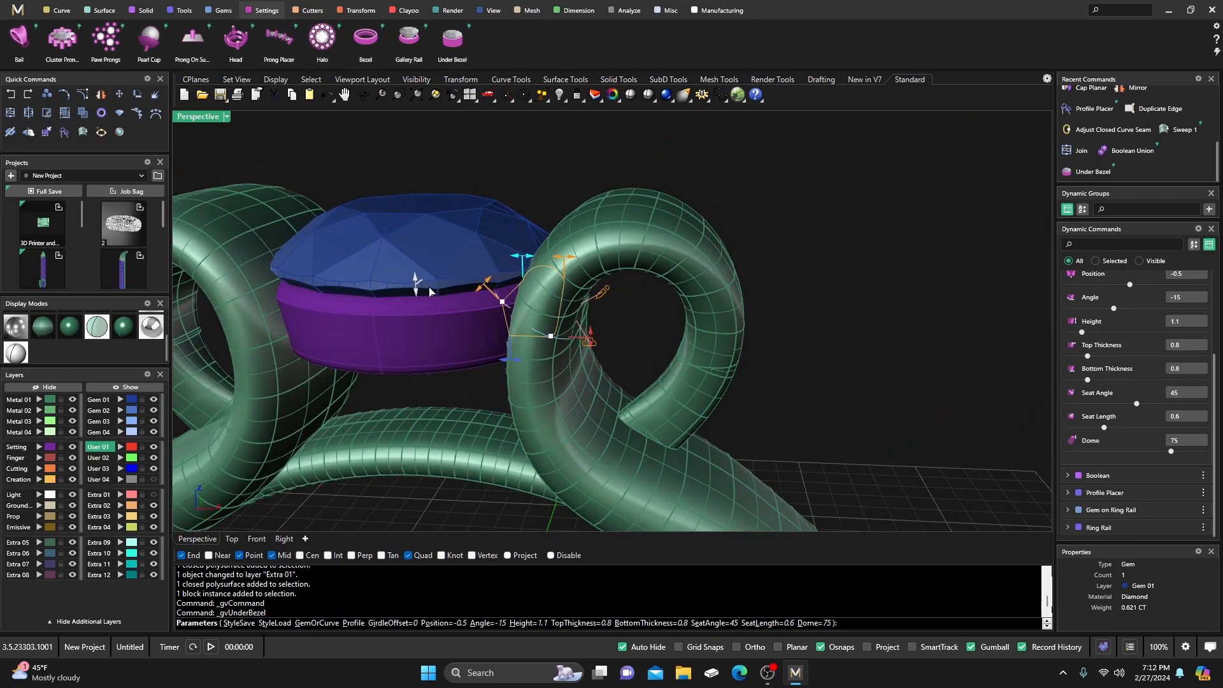
left_click_drag(418, 285, 420, 294)
scroll(733, 311, "down", 4)
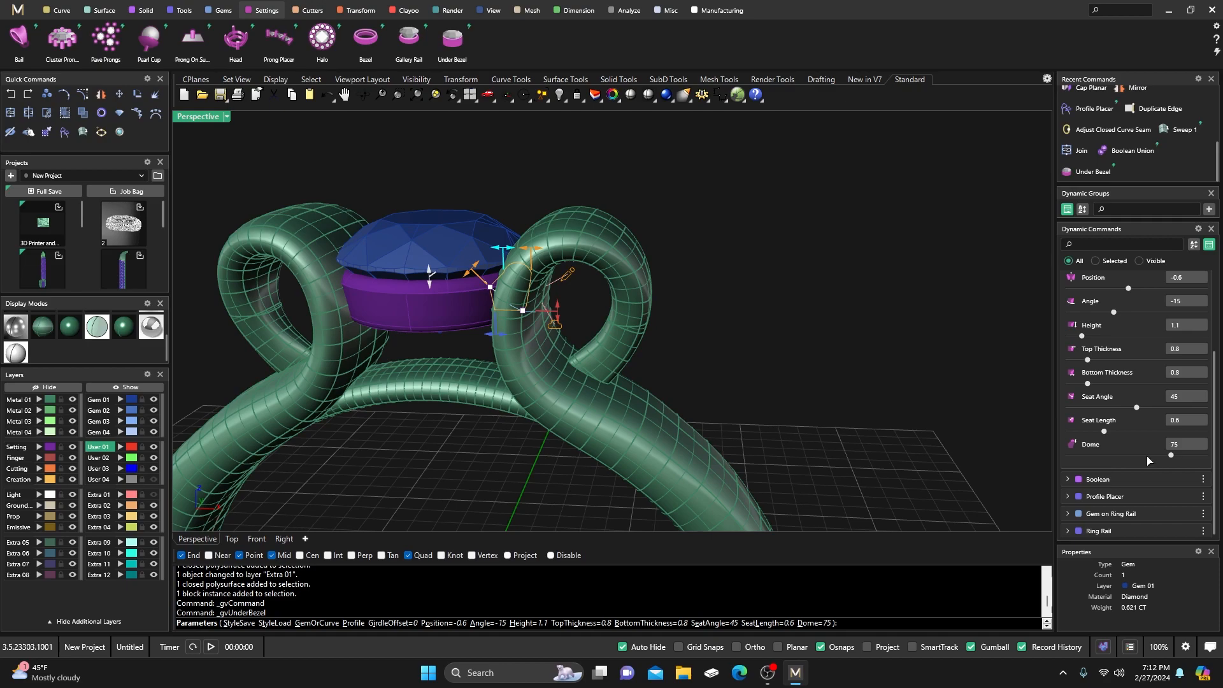
left_click_drag(1170, 456, 1115, 458)
right_click_drag(533, 335, 542, 329)
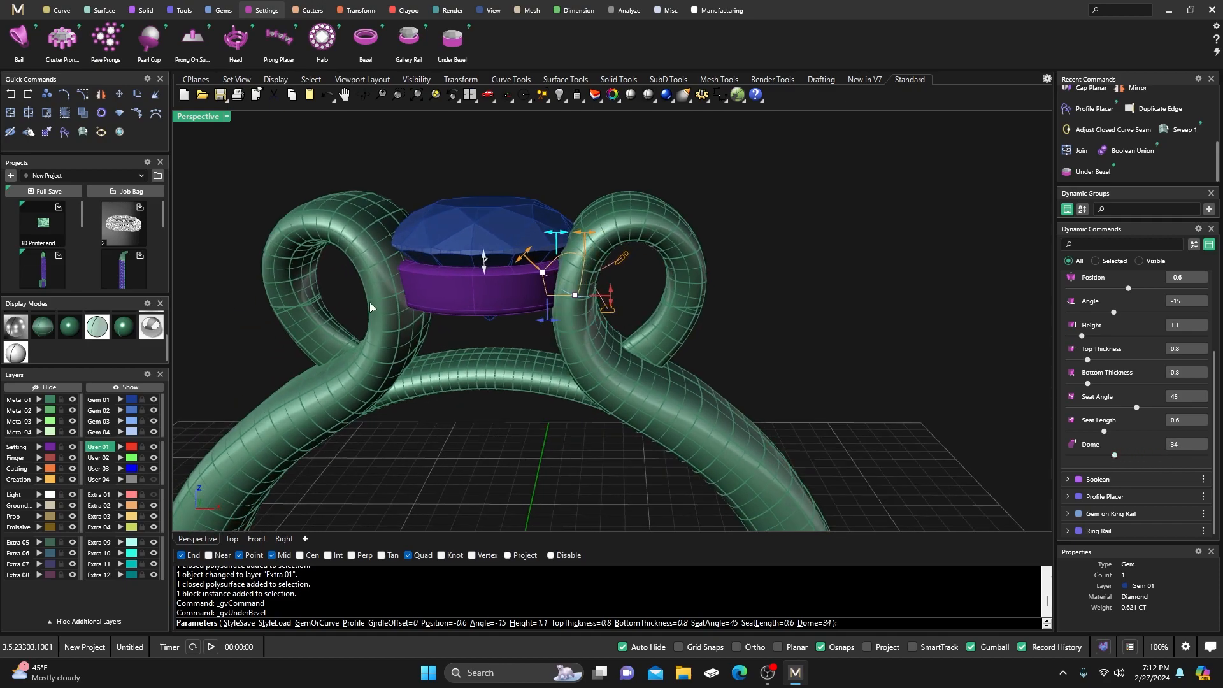
Inspect the bezel with the gem hidden, then show the gem and finish the bezel.
left_click(153, 400)
right_click_drag(548, 204, 644, 221)
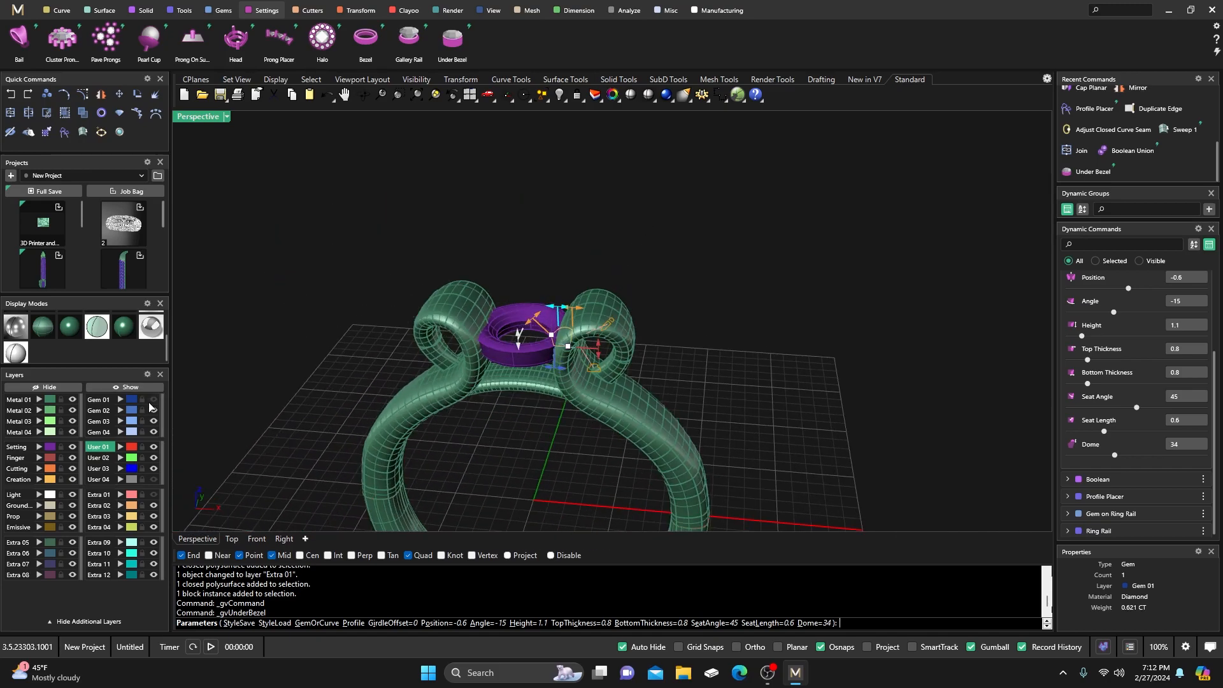
left_click(155, 402)
right_click_drag(462, 289, 503, 247)
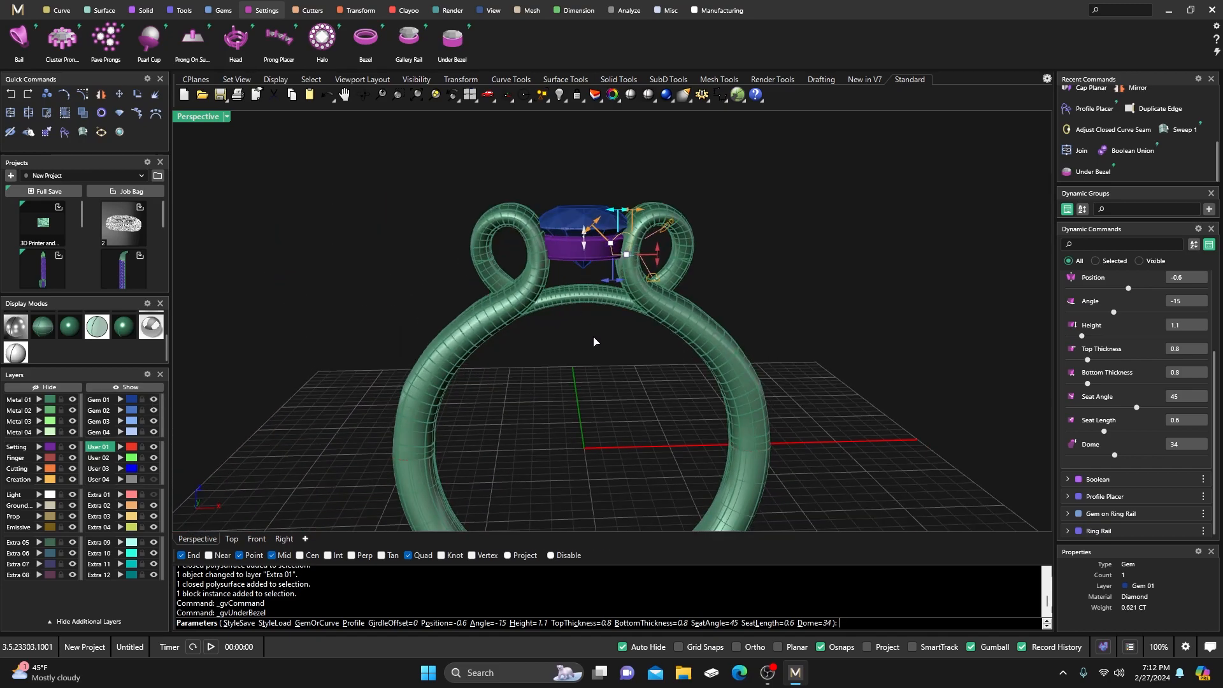
right_click(585, 329)
right_click_drag(598, 306, 581, 311)
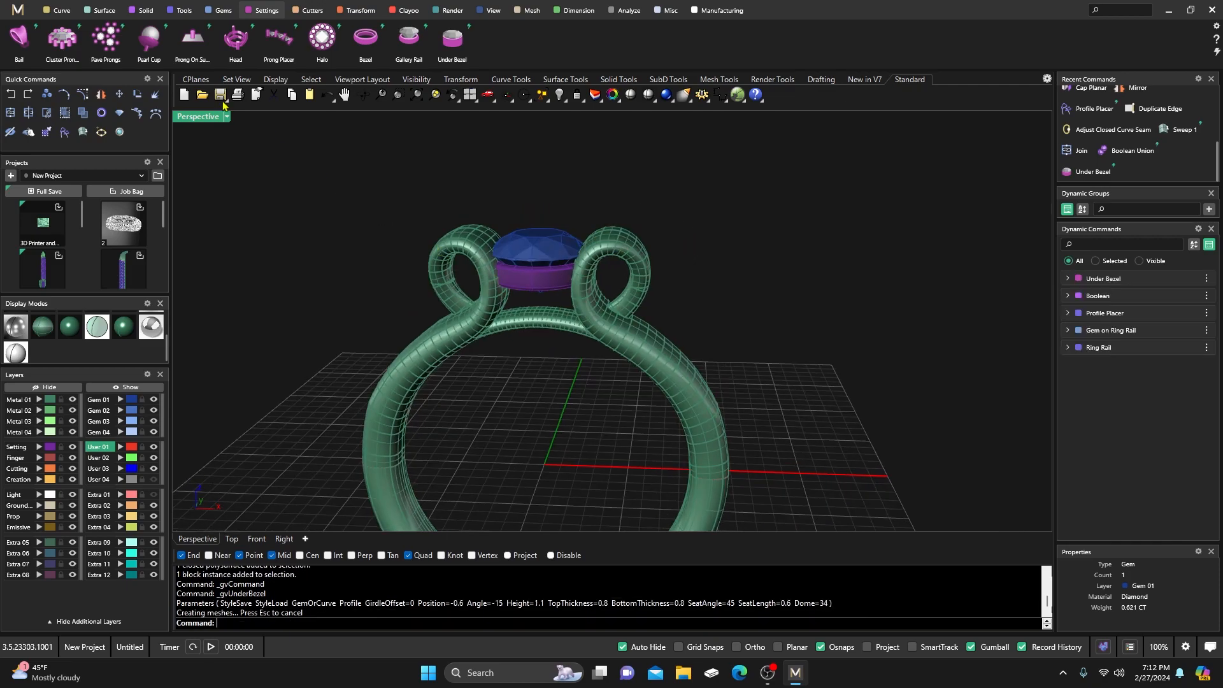
Start a Boolean Union with the ring shank polysurfaces as the first solids.
left_click(145, 11)
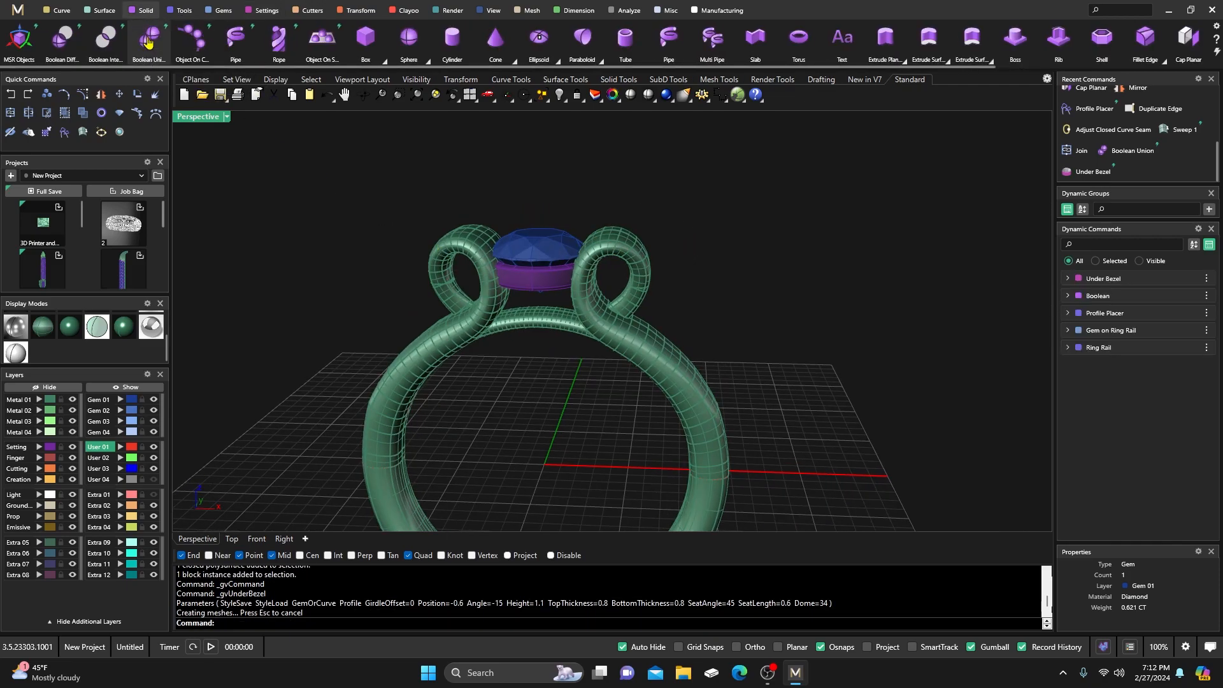
left_click(148, 43)
left_click(493, 292)
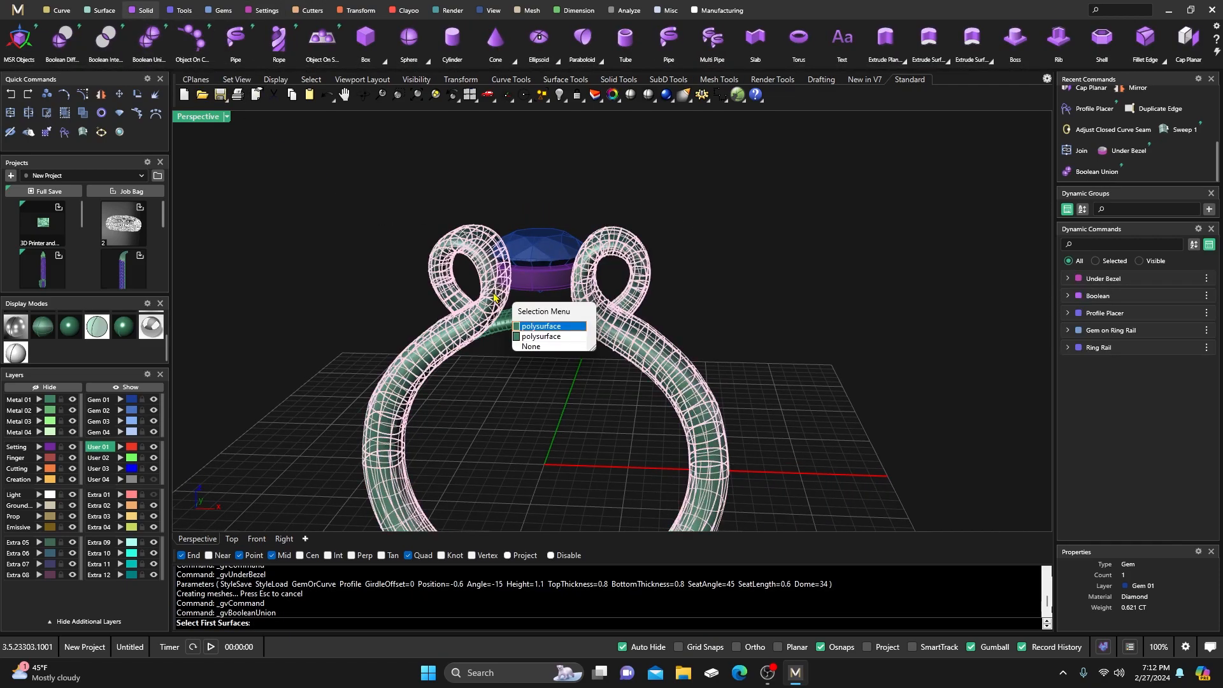
left_click(534, 327)
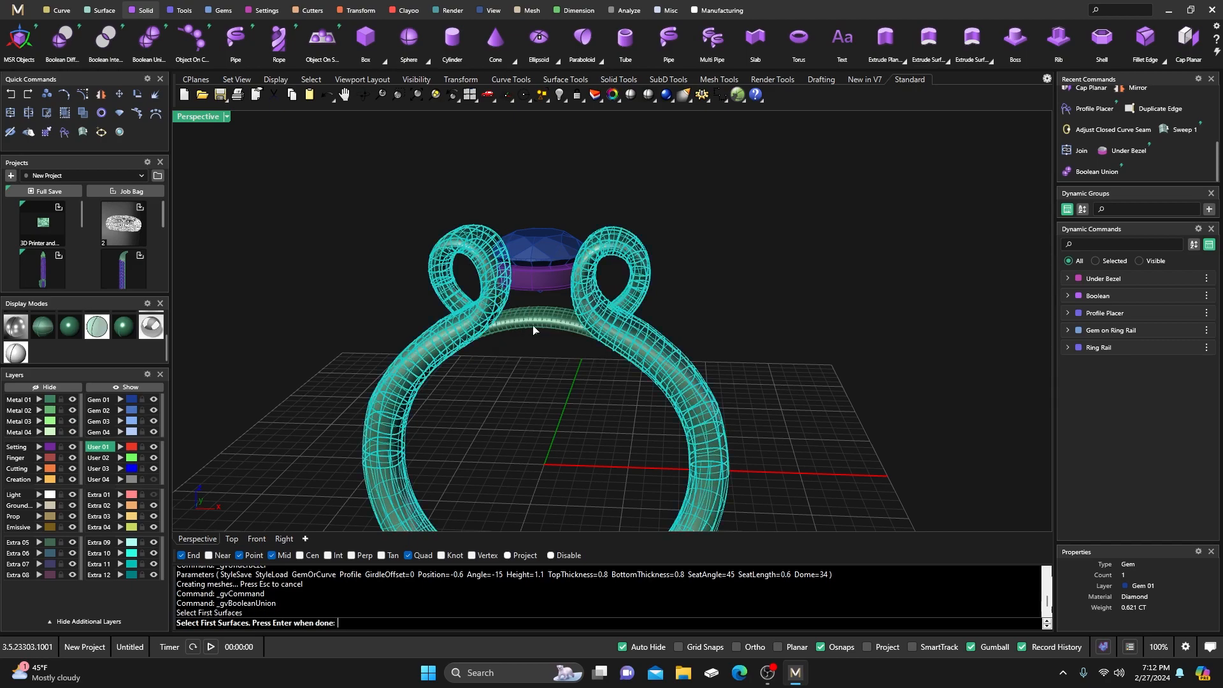
left_click(120, 495)
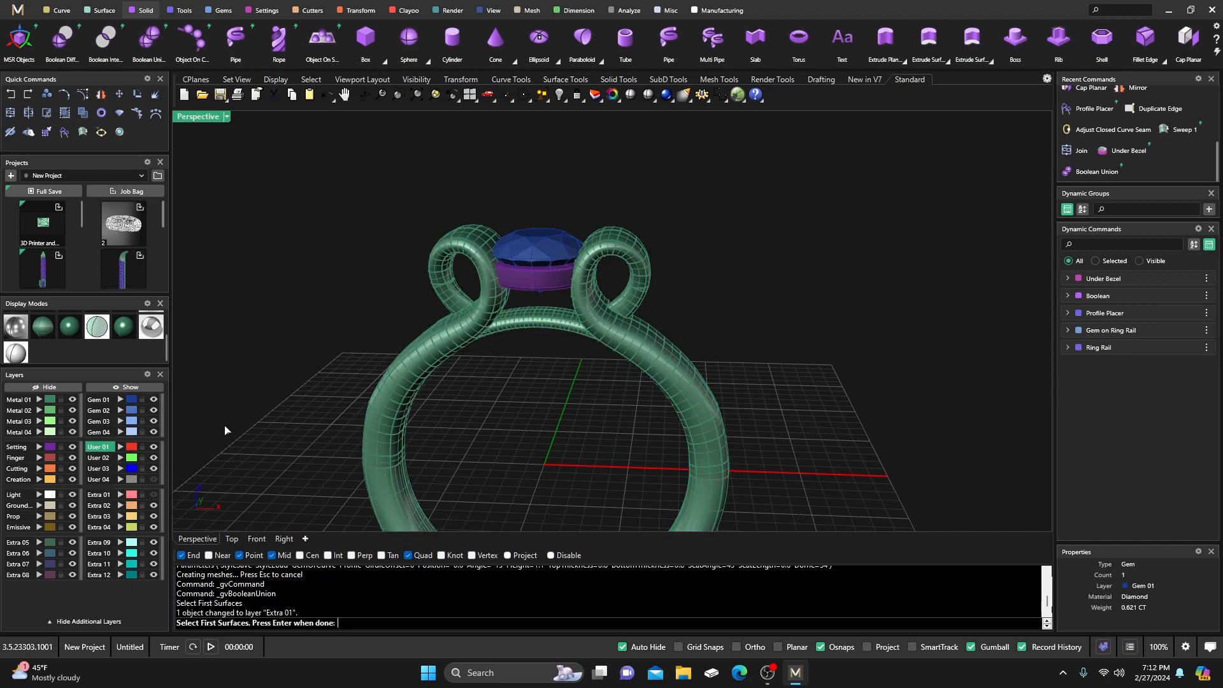
left_click(454, 327)
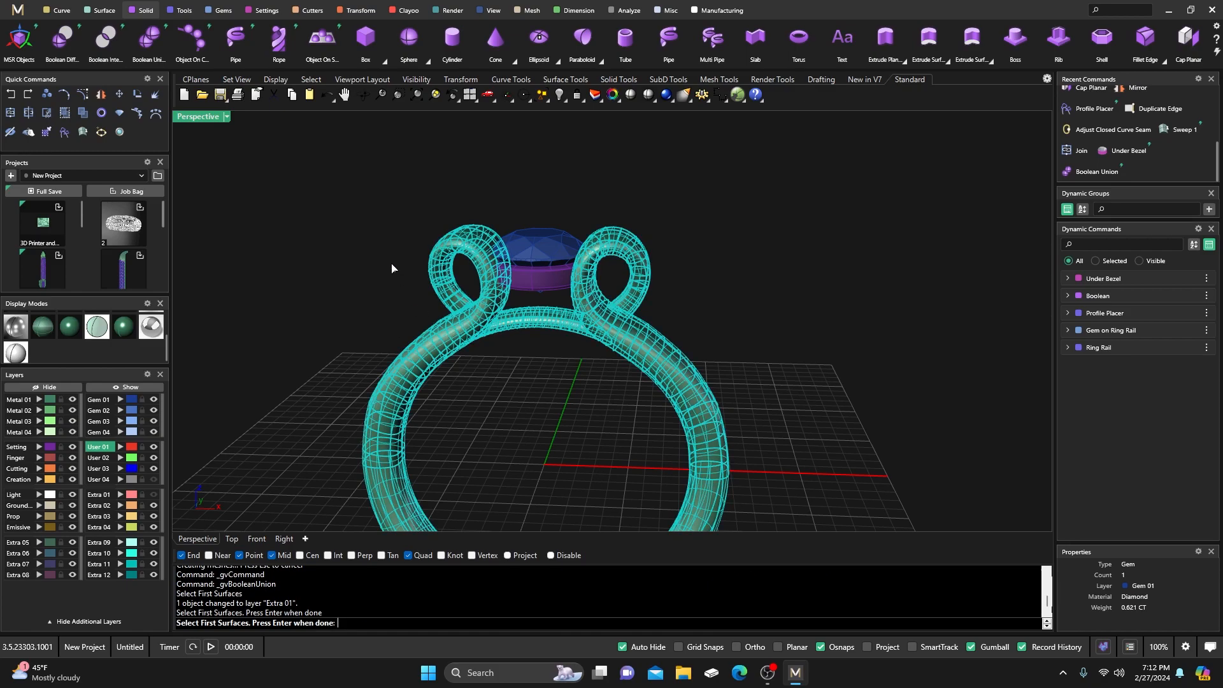
key("Return")
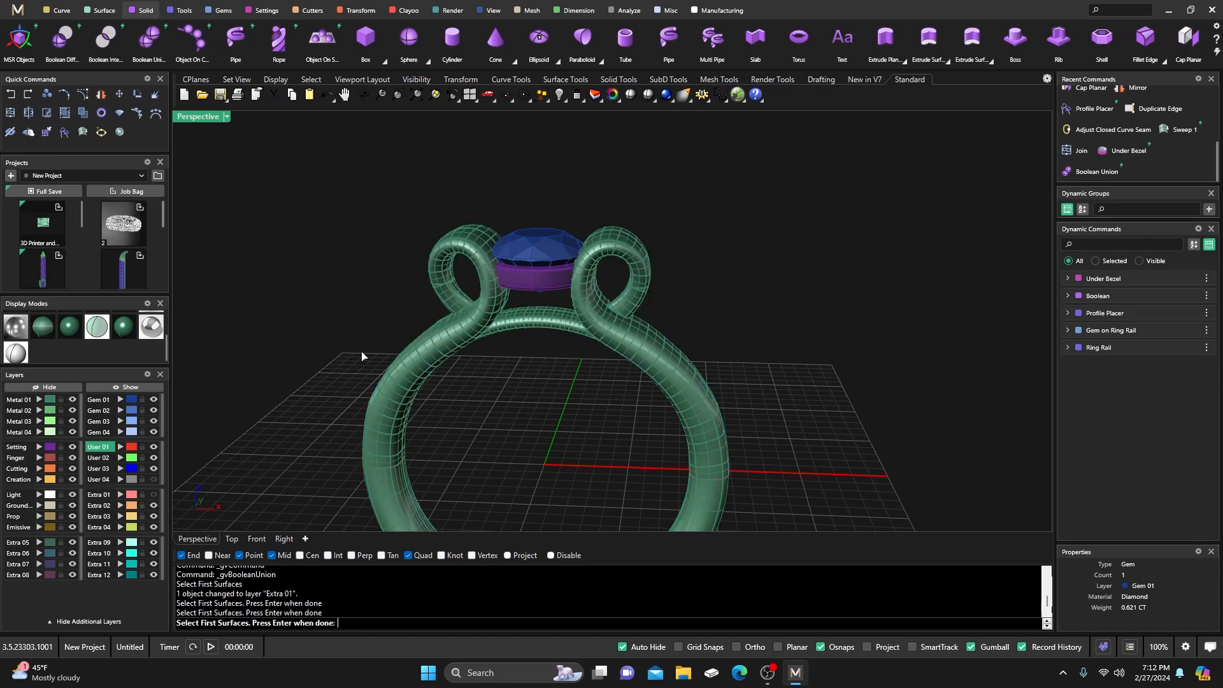
Add the under-bezel as the second solid and complete the union into one piece.
left_click(547, 291)
key("Return")
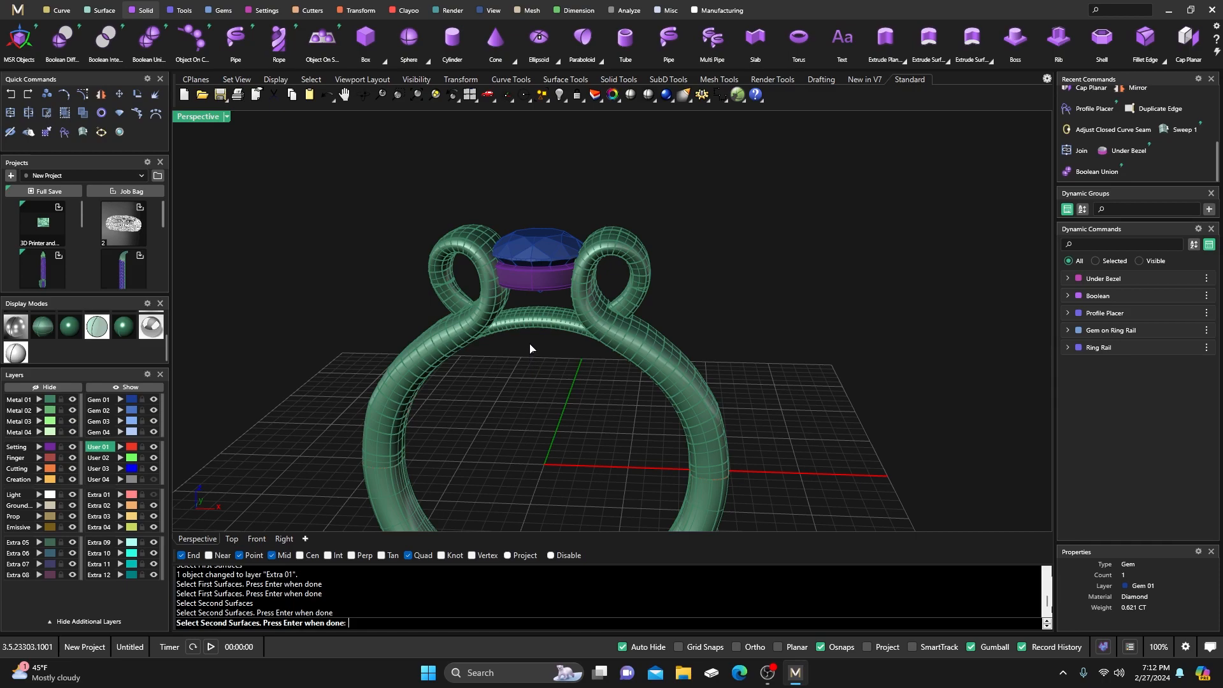
key("Return")
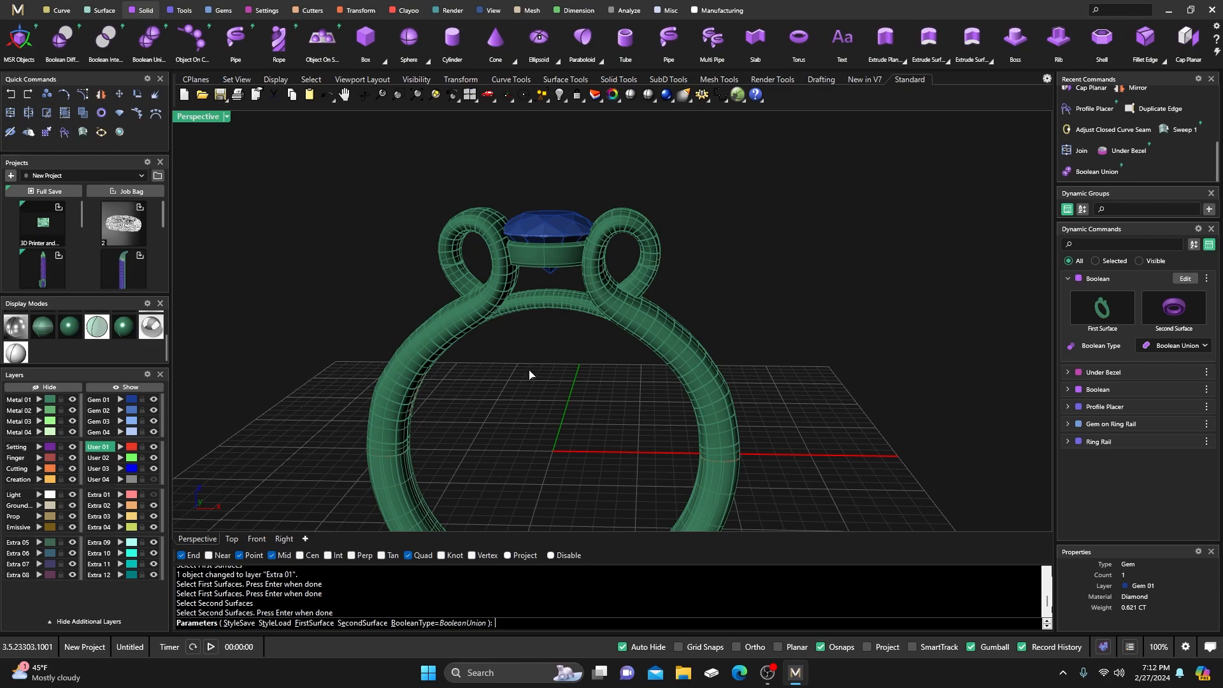
key("Return")
right_click_drag(546, 375, 544, 374)
left_click(545, 343)
Switch from solid shaded to the white rendered display and orbit closely around the ring.
left_click(610, 206)
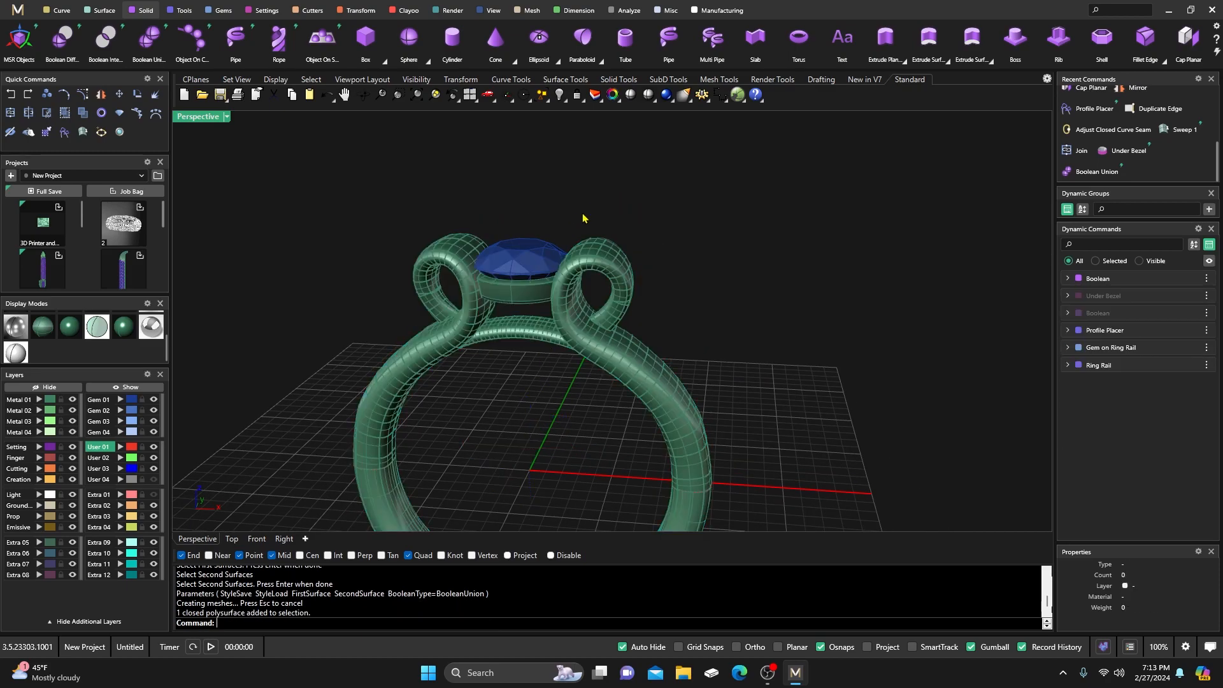
scroll(572, 231, "down", 3)
left_click(72, 329)
right_click_drag(631, 377, 588, 412)
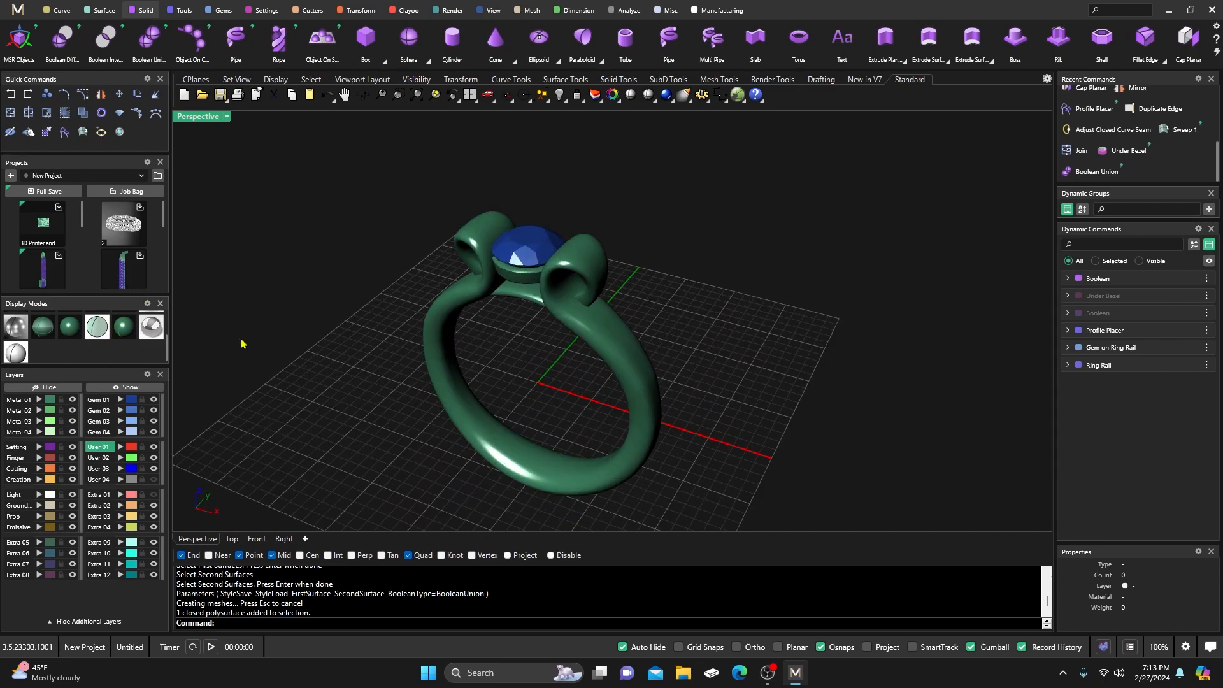
left_click(153, 327)
mouse_move(440, 352)
right_mouse_down()
mouse_move(469, 381)
mouse_move(565, 333)
mouse_move(584, 382)
mouse_move(501, 391)
right_mouse_up()
scroll(606, 342, "up", 6)
right_click_drag(574, 359, 541, 313)
scroll(630, 330, "down", 2)
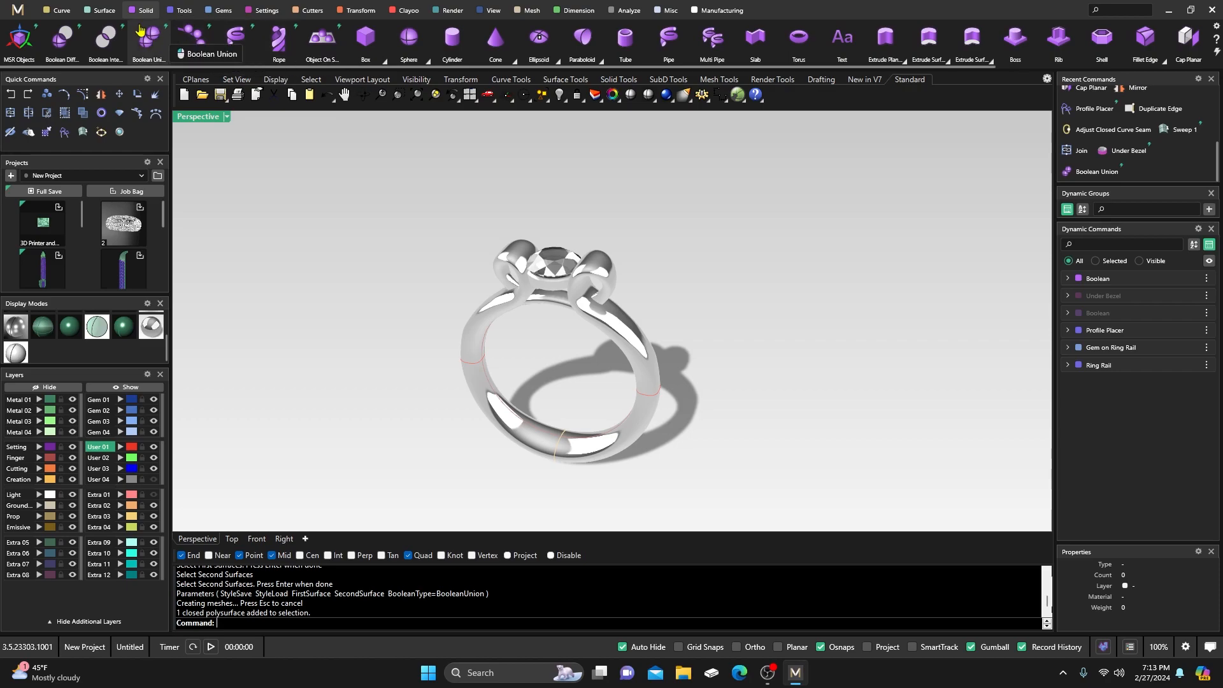
Return to the dark shaded display and window-select the whole ring with its gem.
left_click(411, 11)
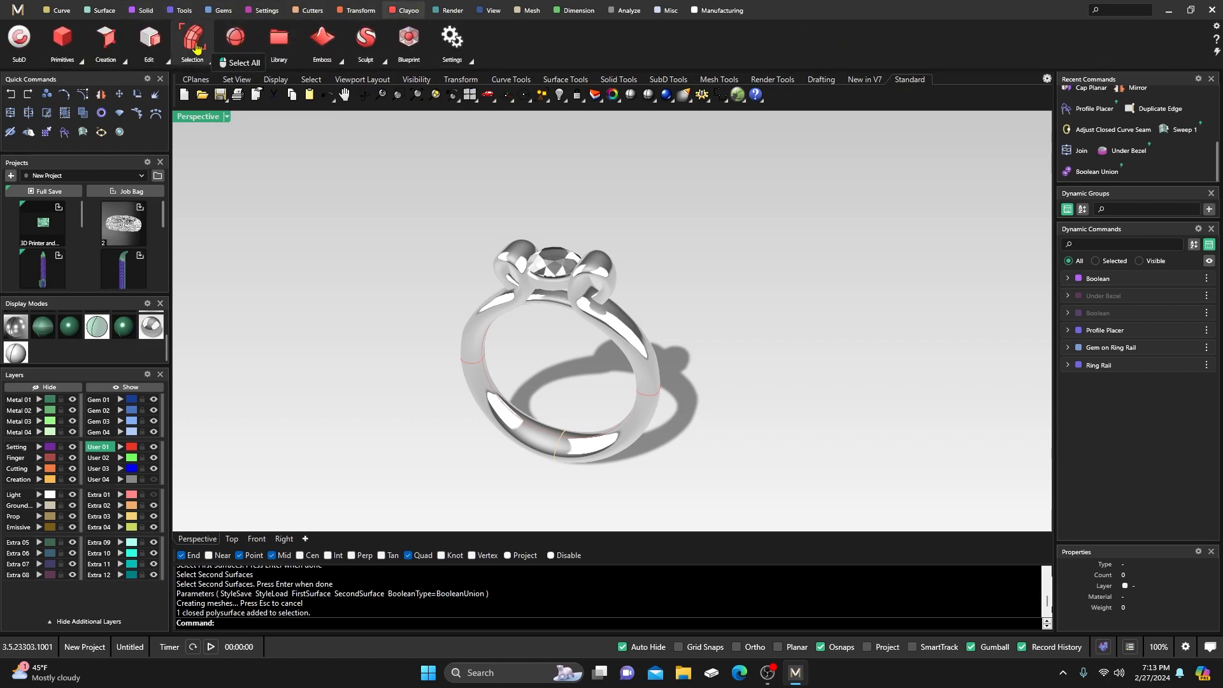
left_click(122, 59)
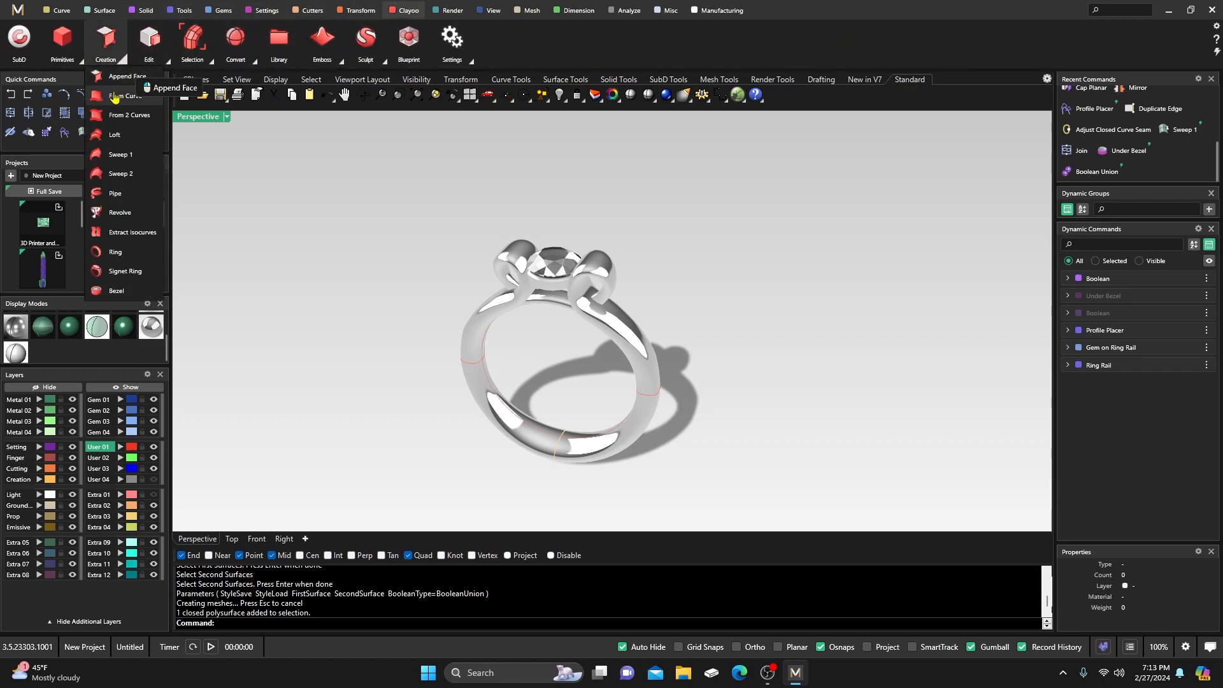
right_click_drag(390, 339, 402, 313)
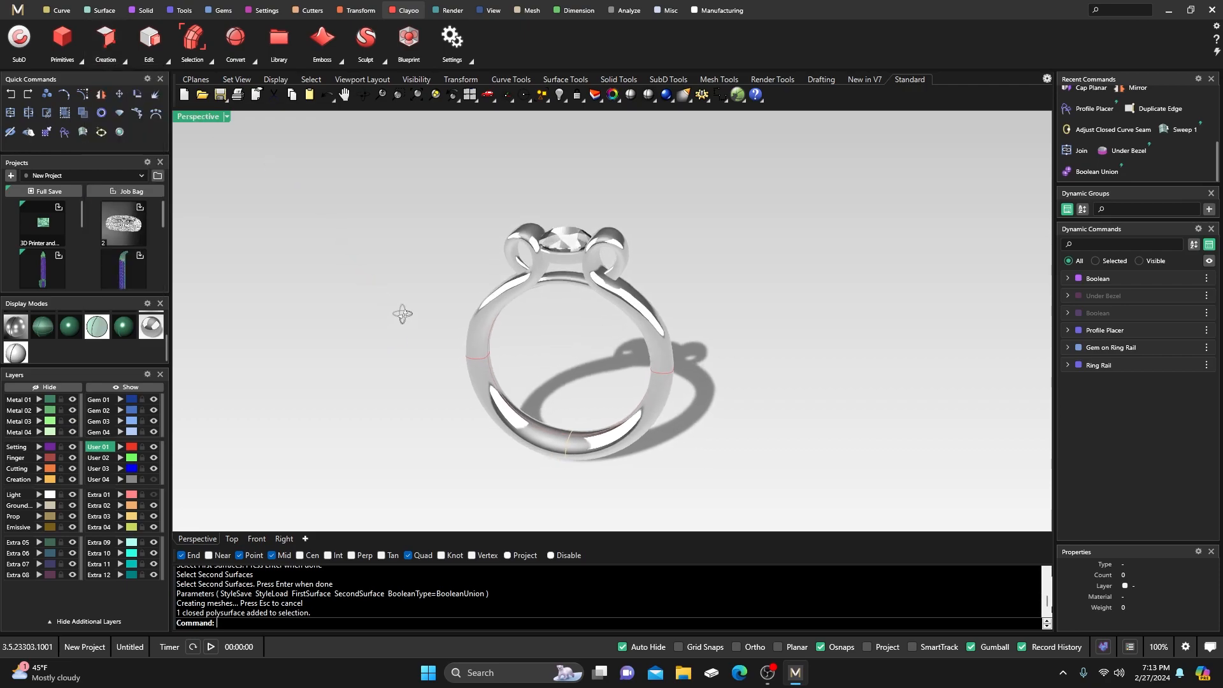
scroll(559, 302, "up", 5)
mouse_move(563, 301)
right_mouse_down()
mouse_move(528, 305)
mouse_move(539, 306)
right_mouse_up()
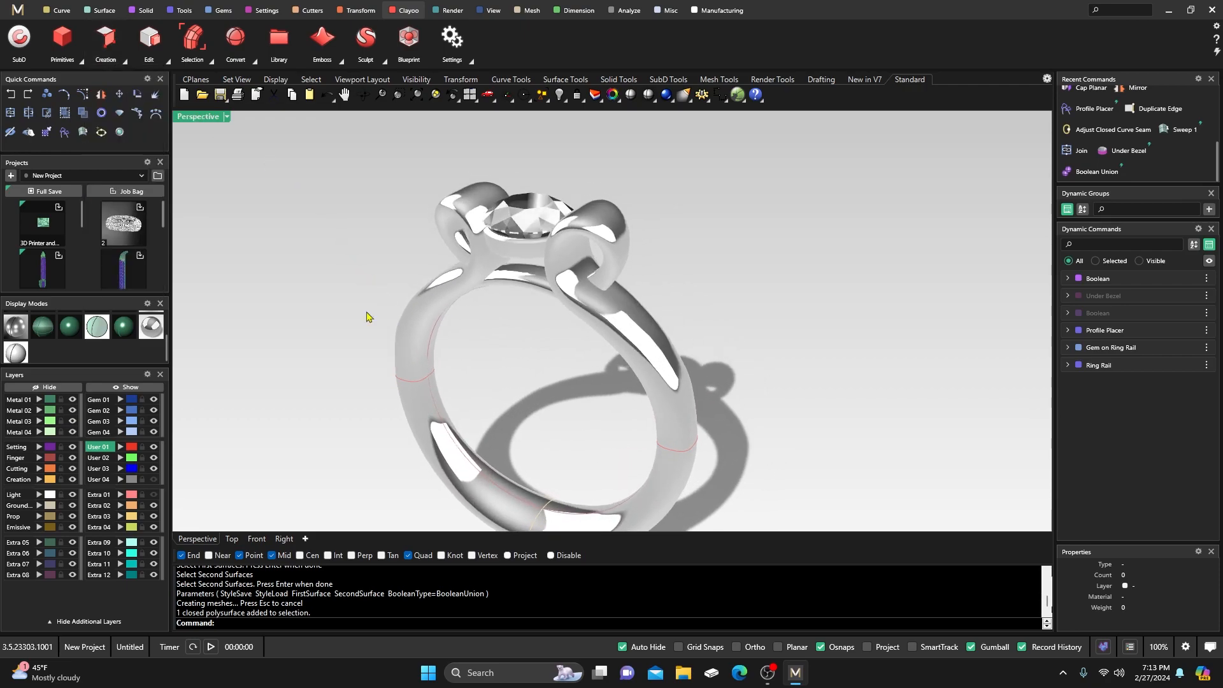
left_click(69, 327)
right_click_drag(510, 353, 560, 358)
scroll(547, 364, "down", 3)
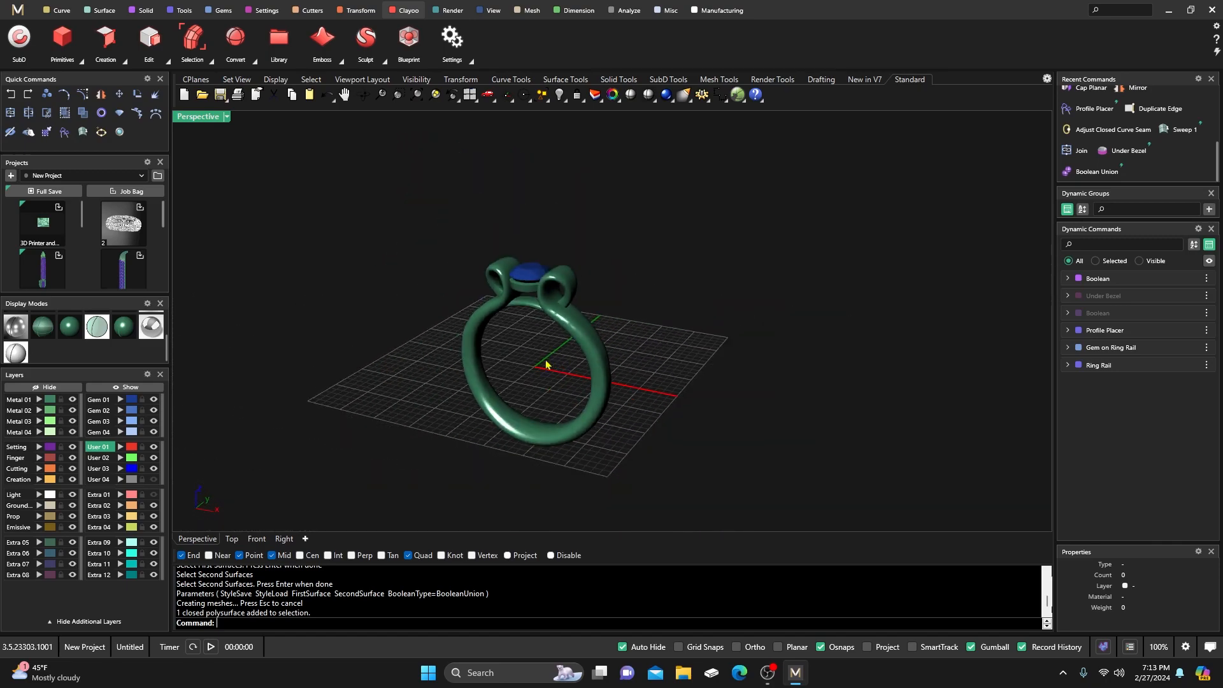
left_click_drag(426, 234, 634, 458)
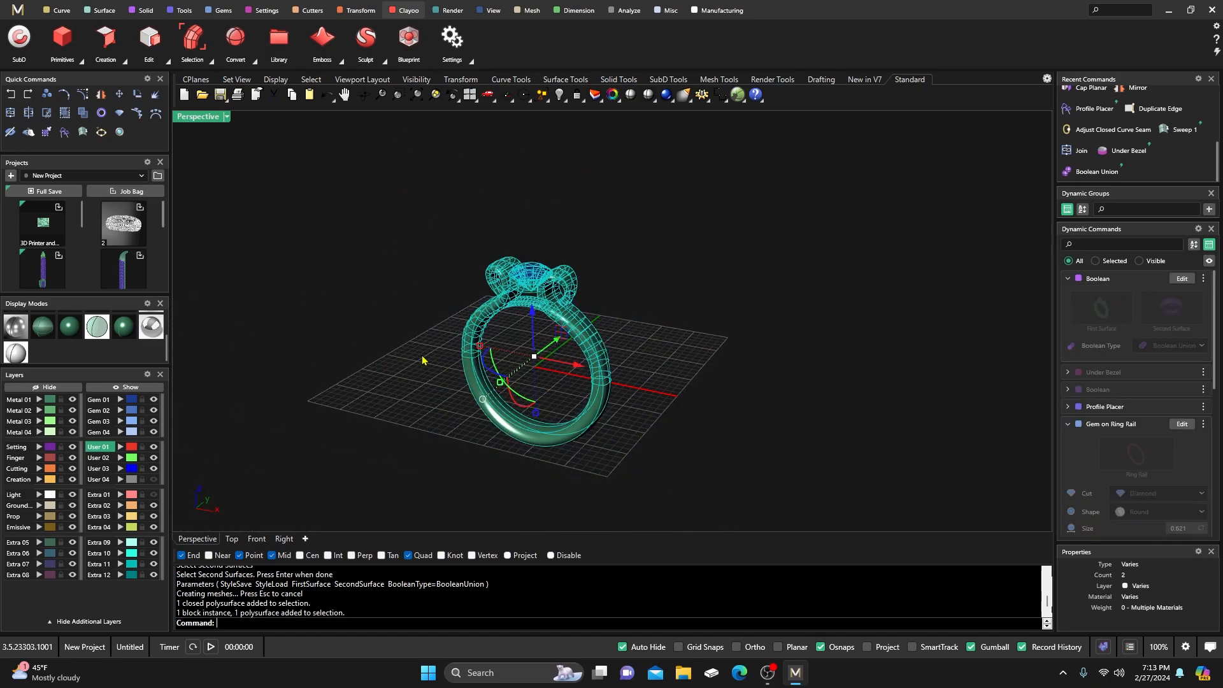